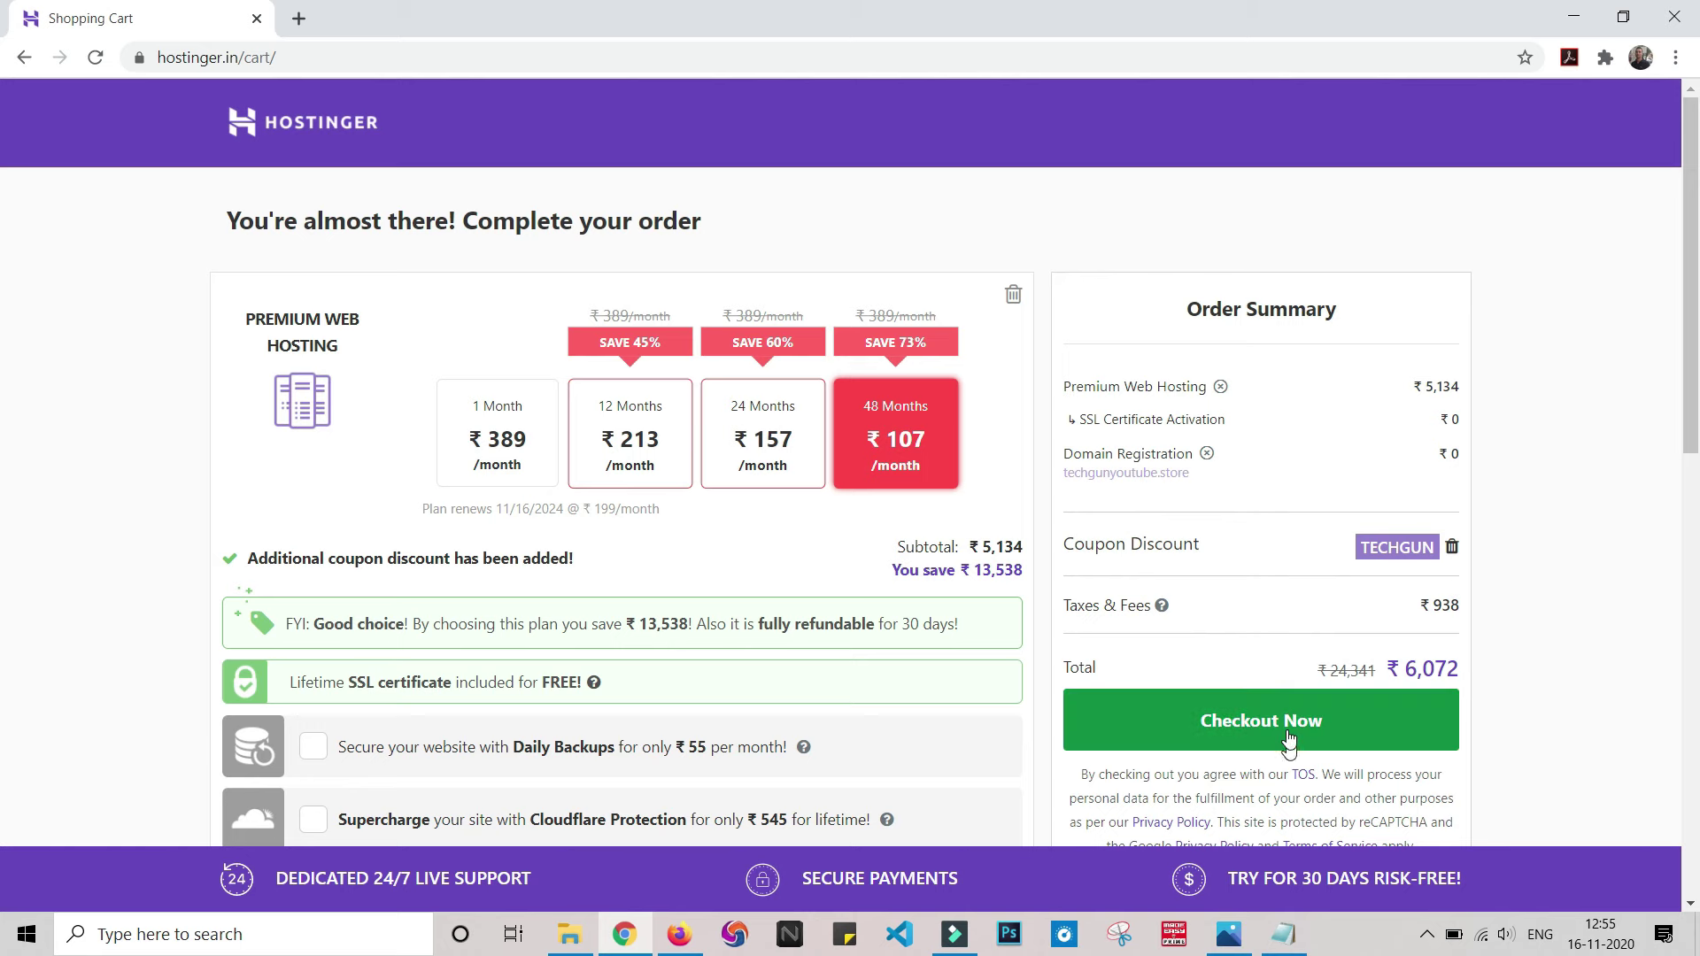
- Check out the hosting order and fill the Sign Up name from a saved suggestion
click(1288, 737)
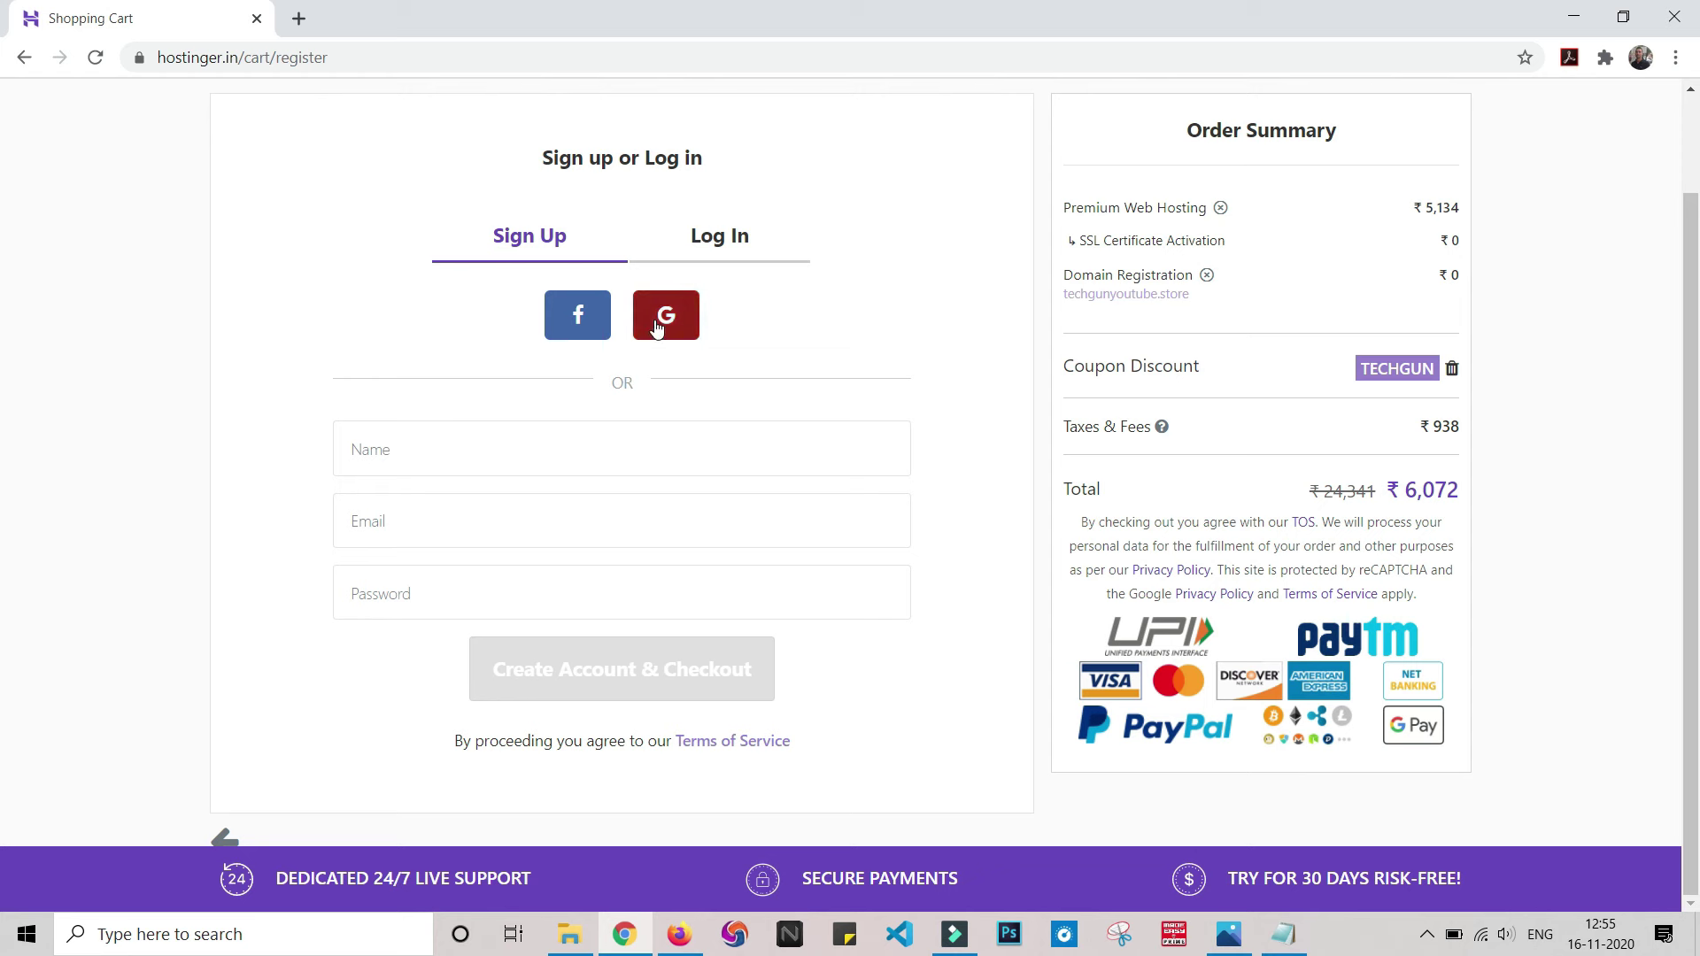
click(467, 451)
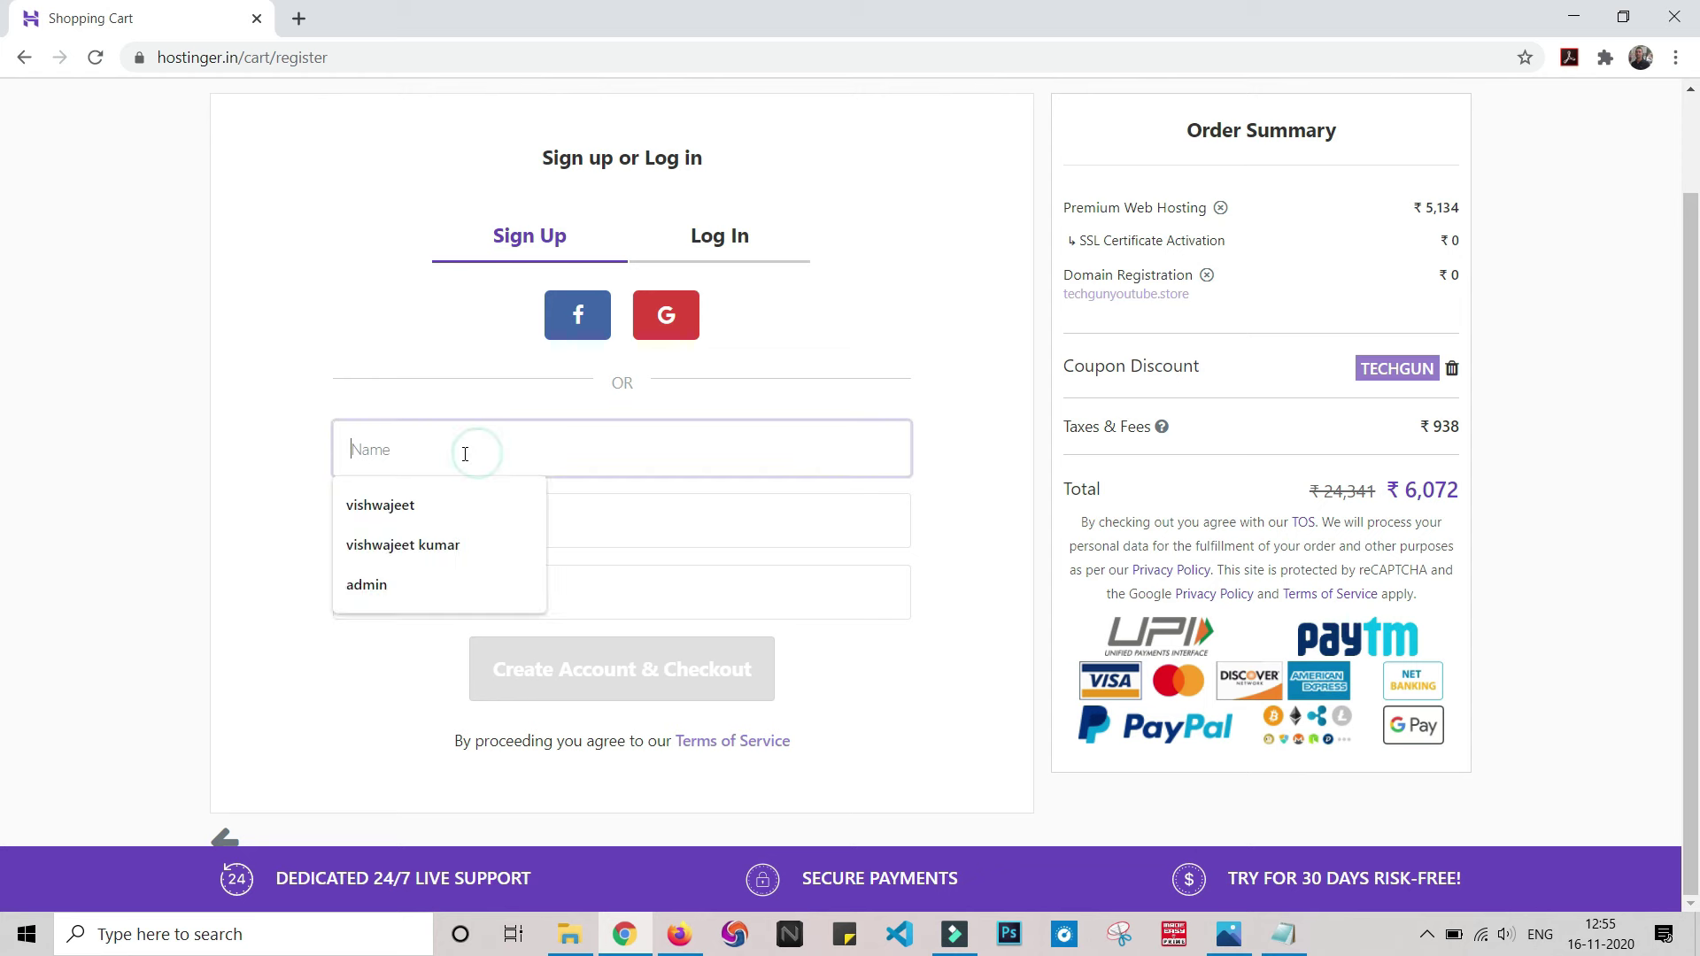
click(530, 515)
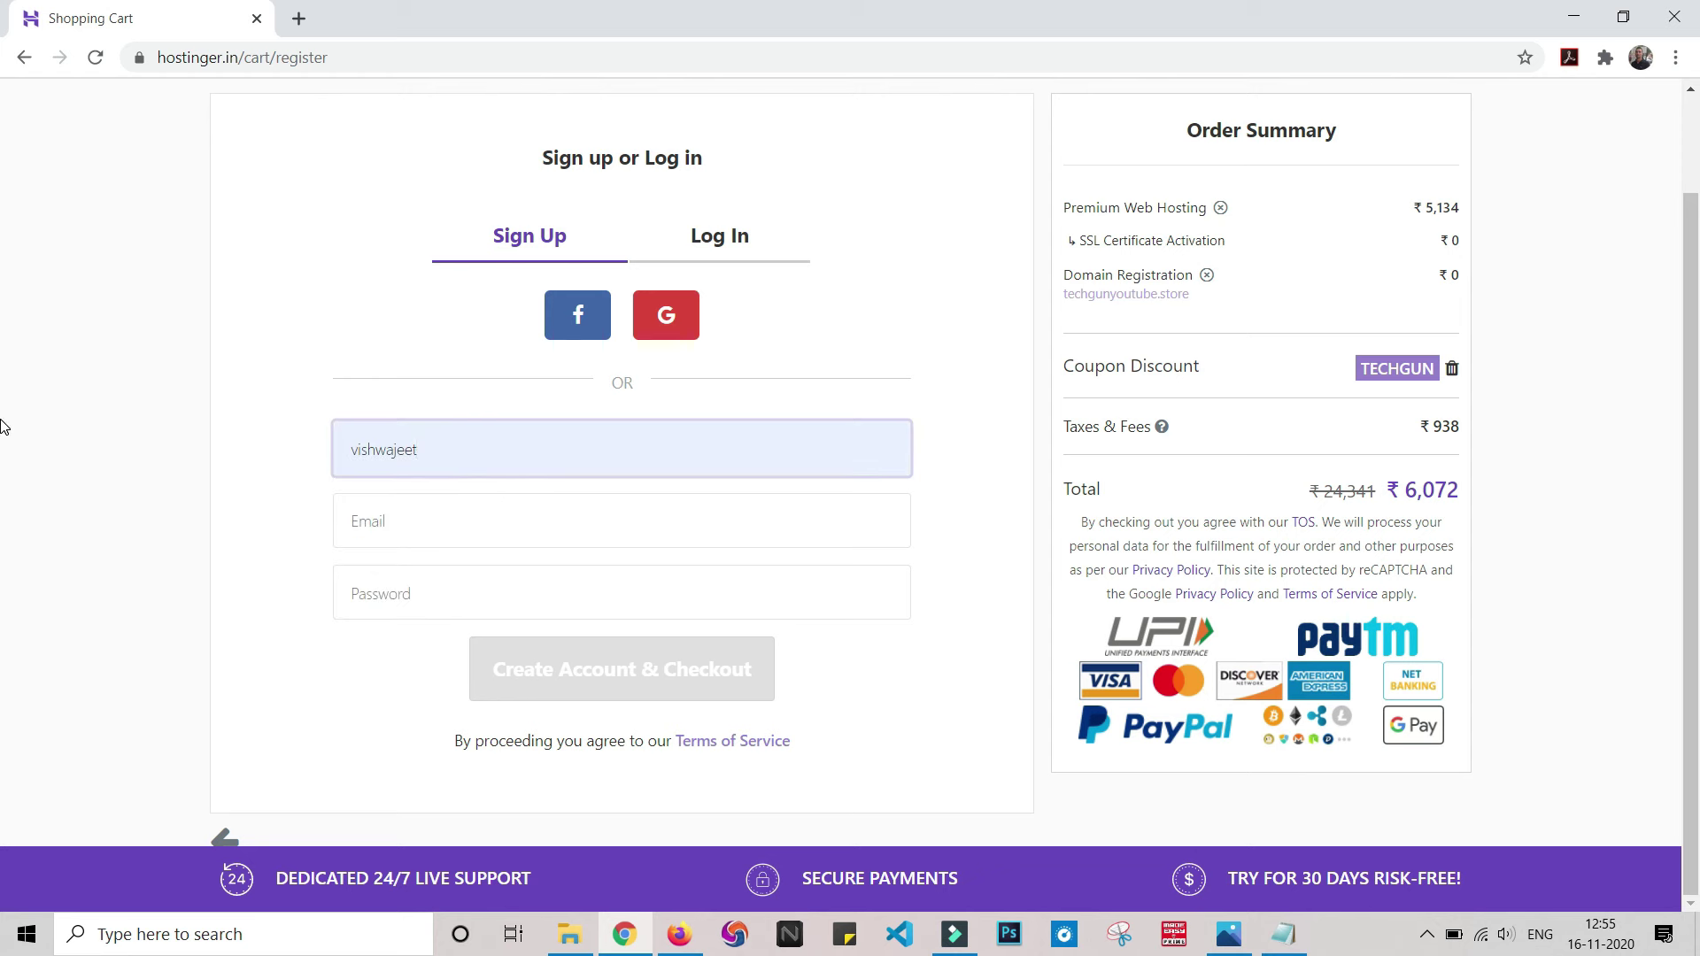
- Enter the account e-mail address and password, then submit Create Account & Checkout
click(362, 528)
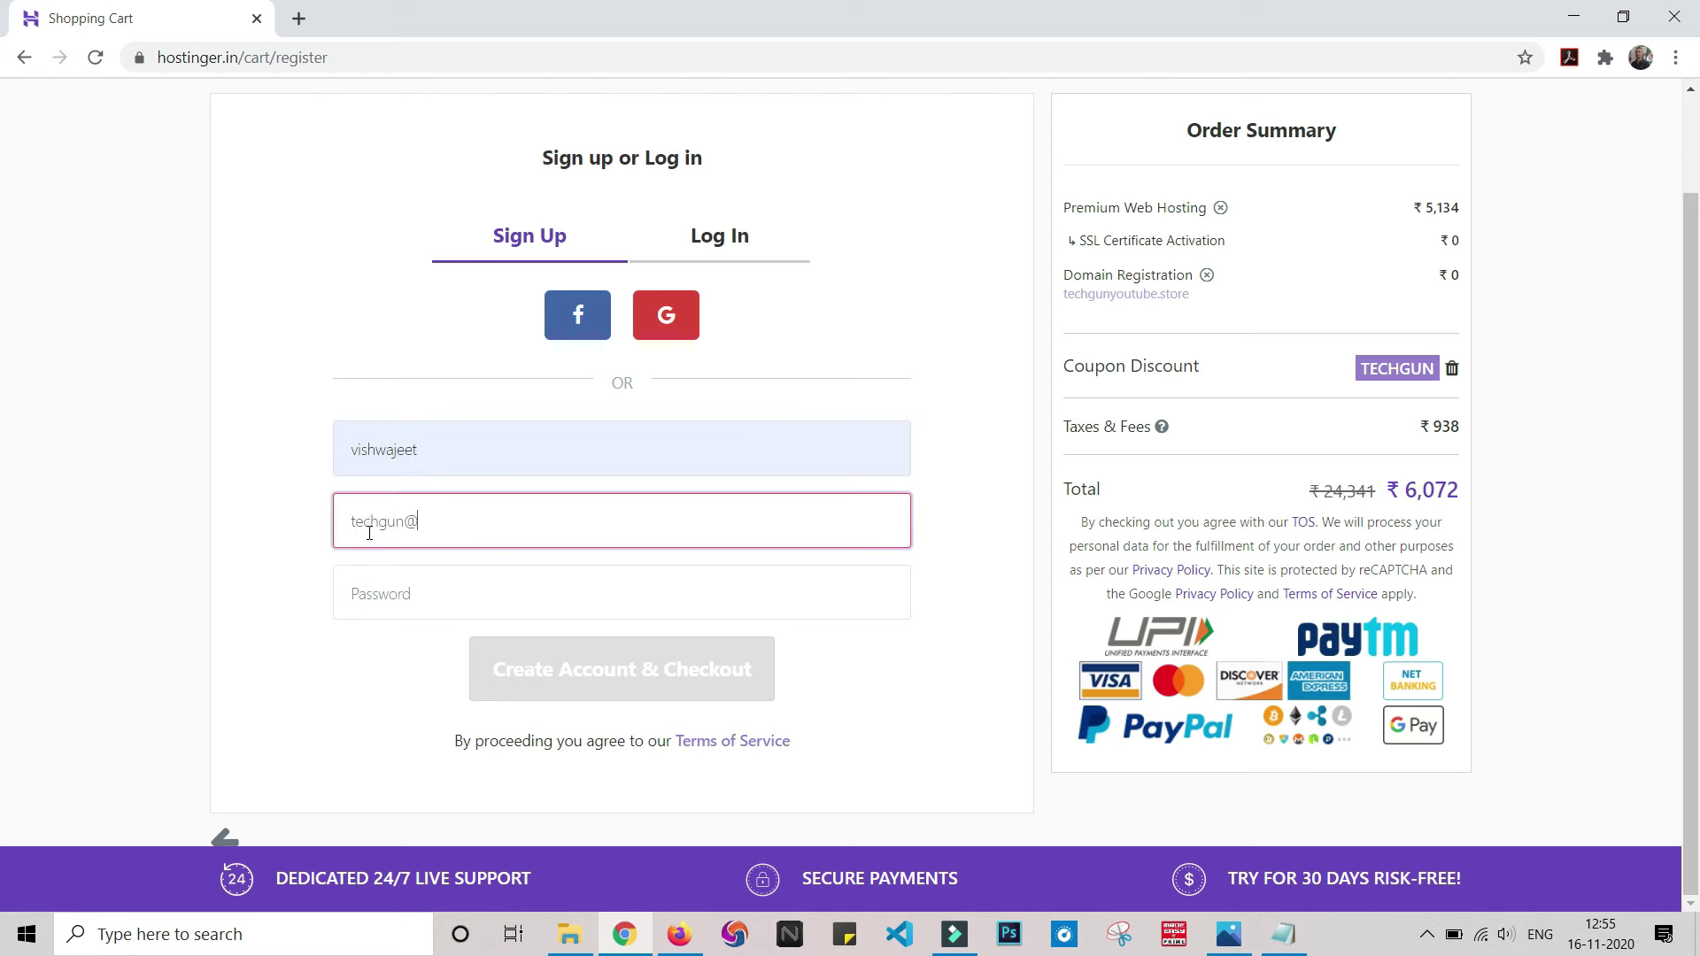
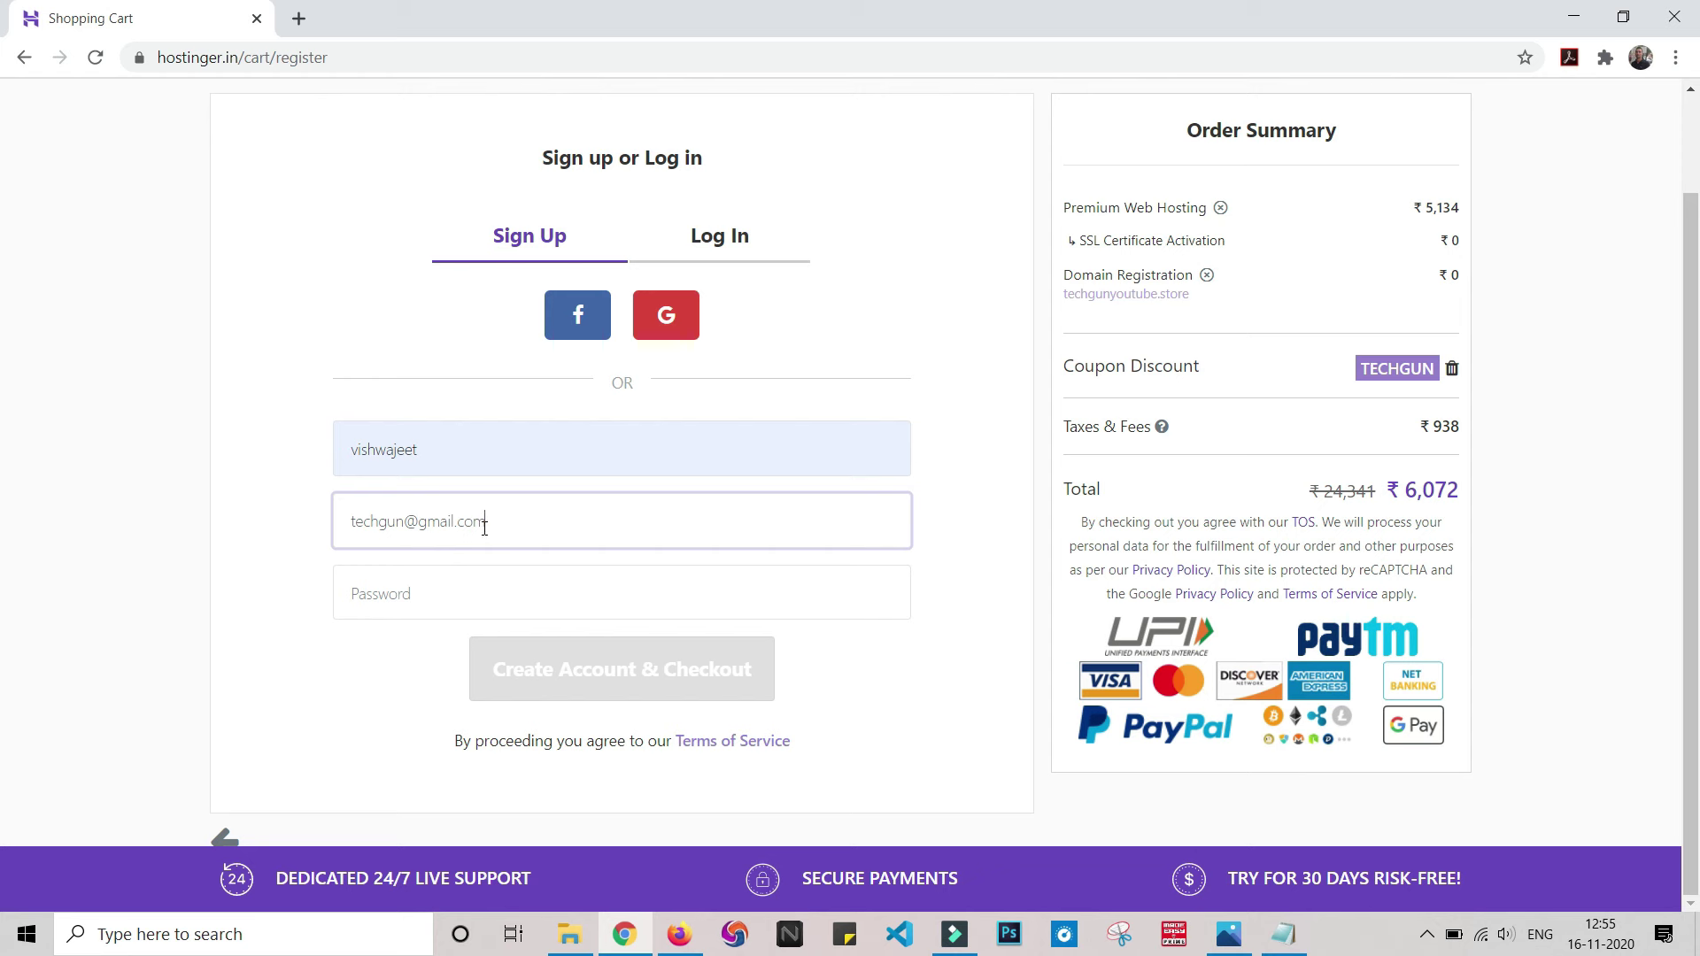
click(400, 587)
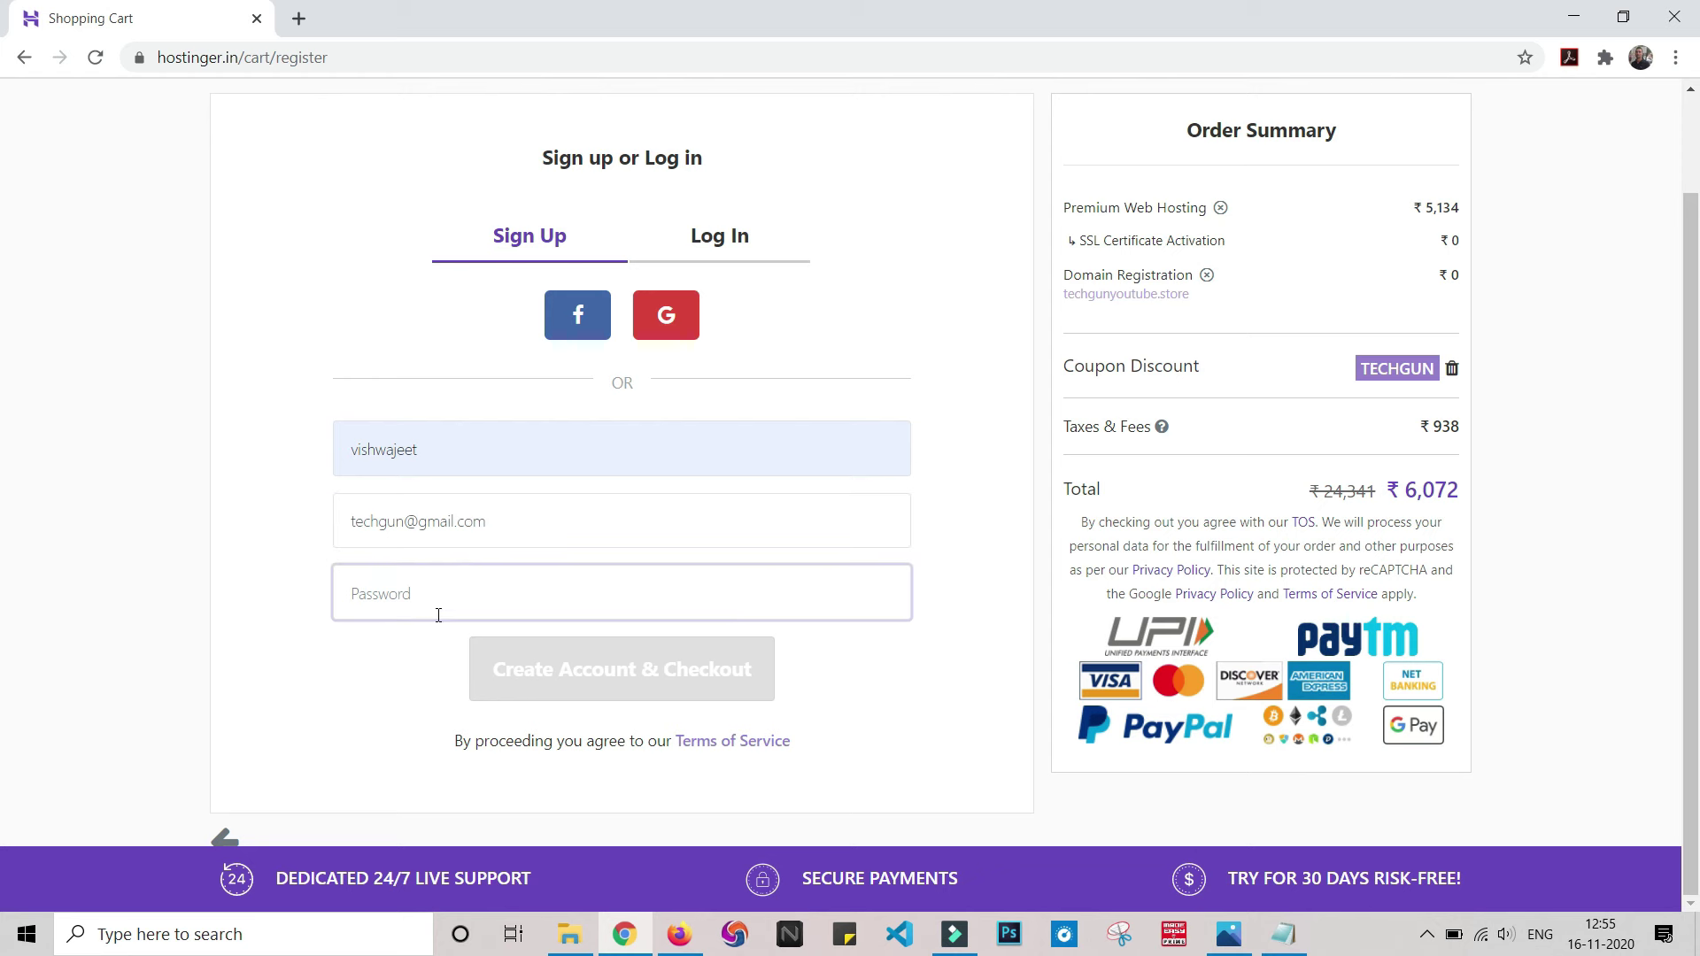
text(••••••)
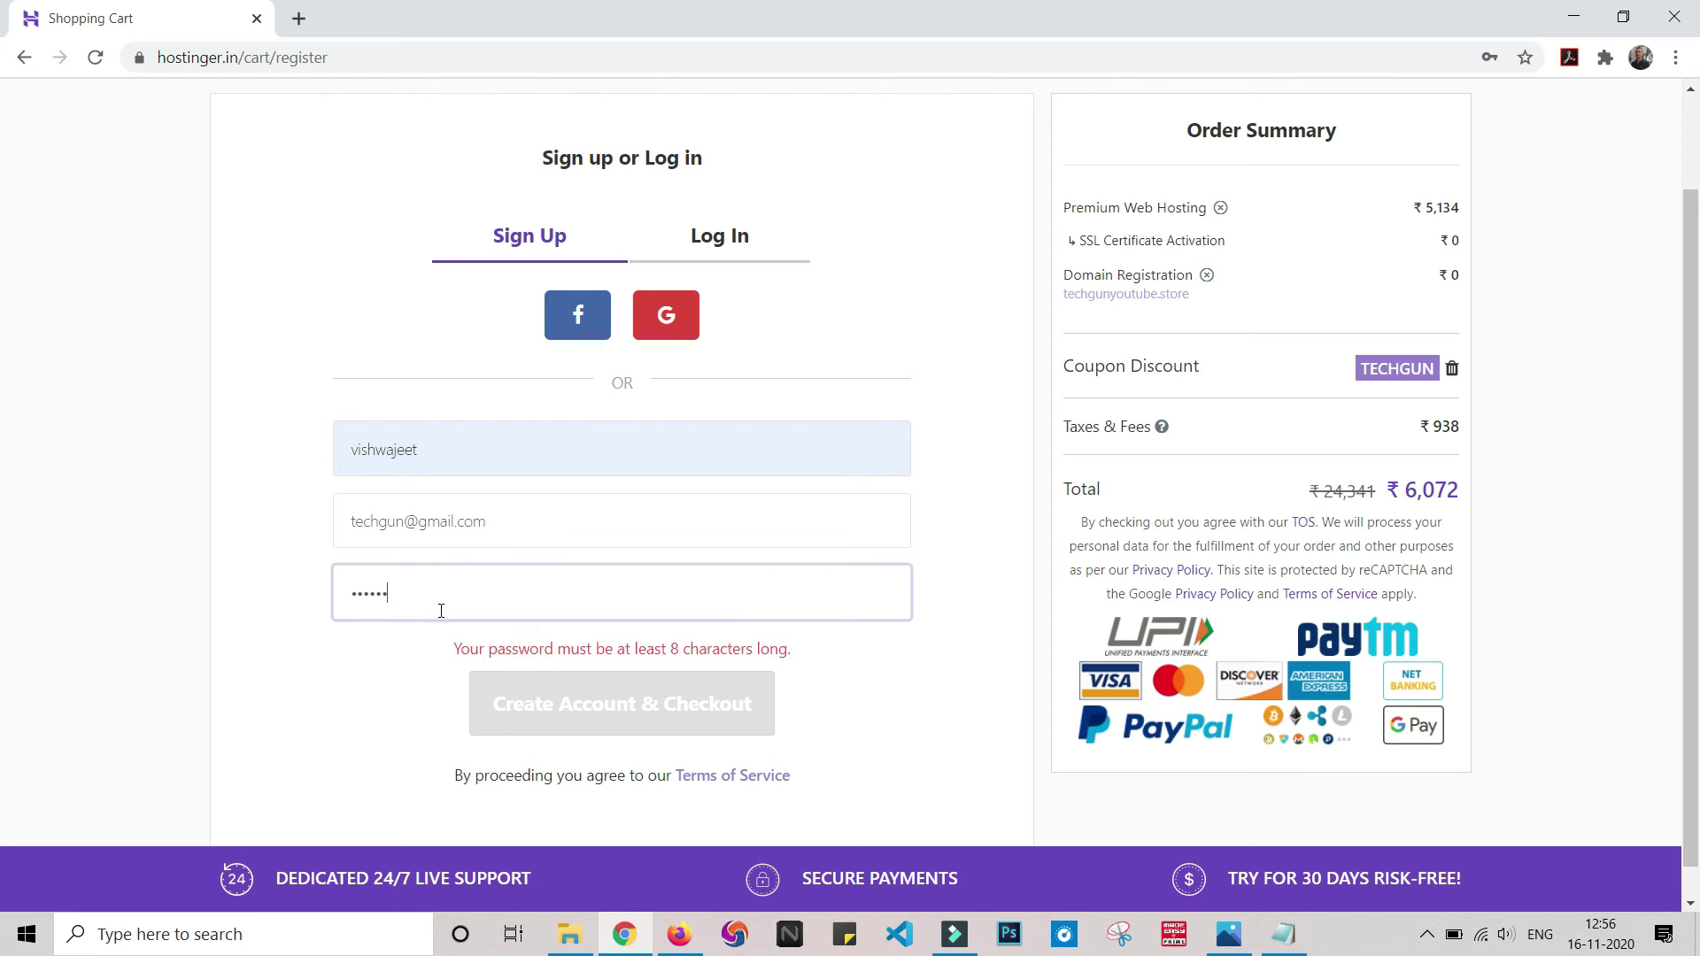
text(•••••)
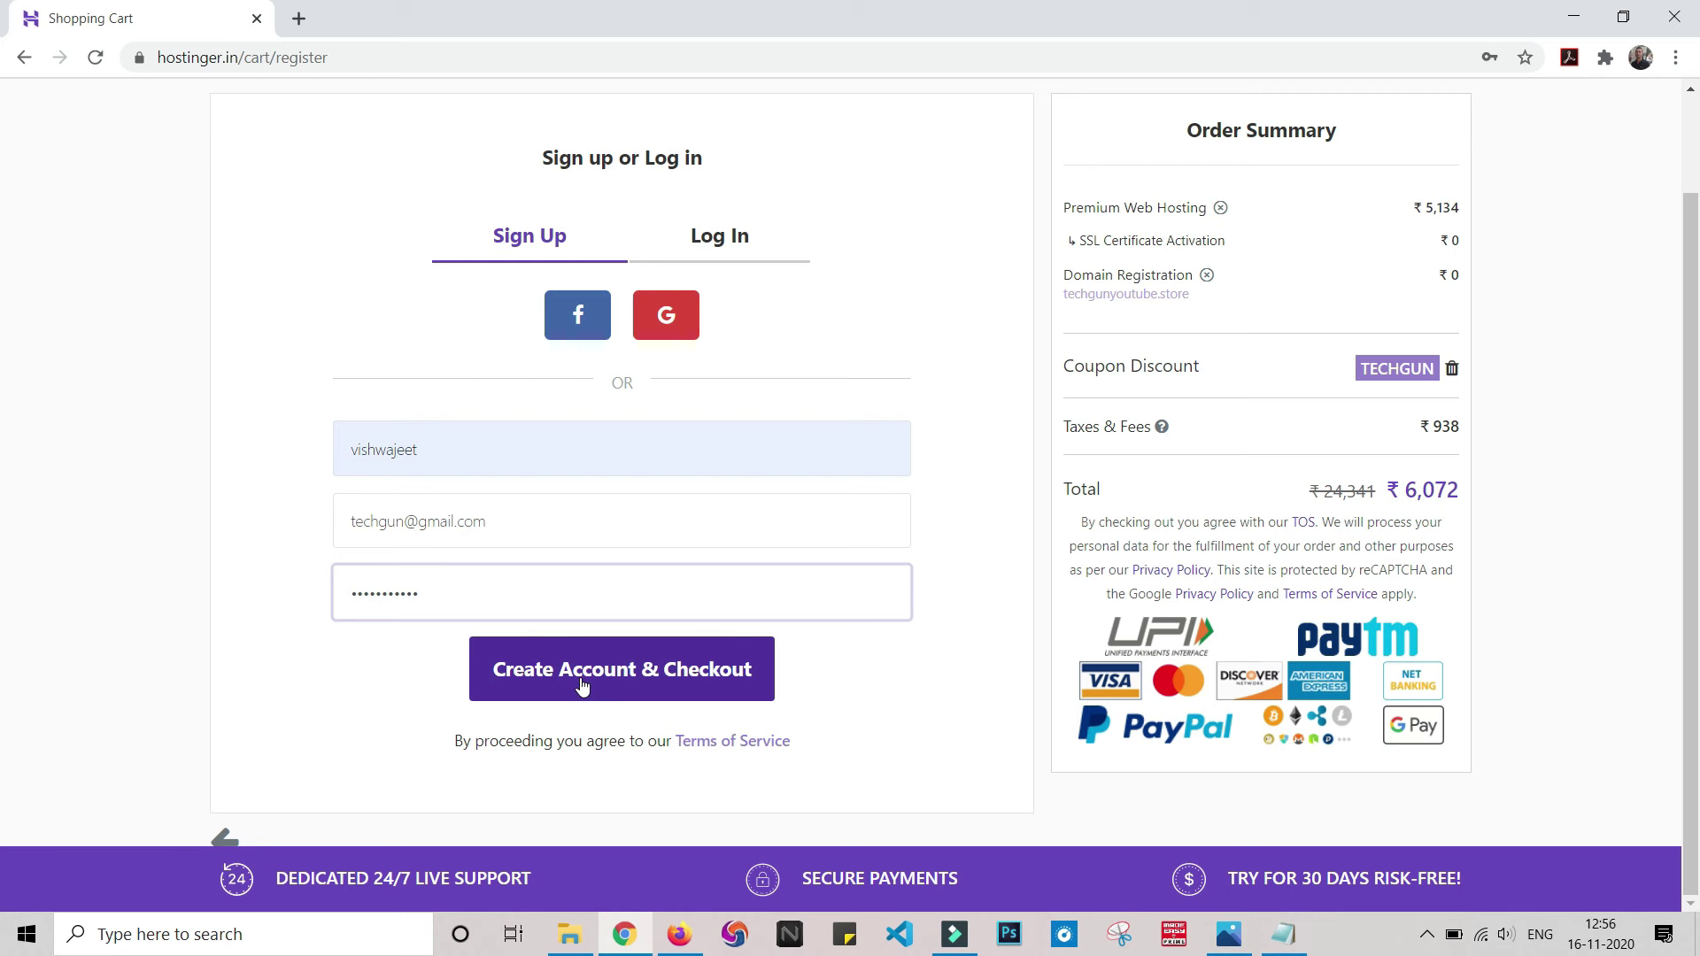
click(581, 684)
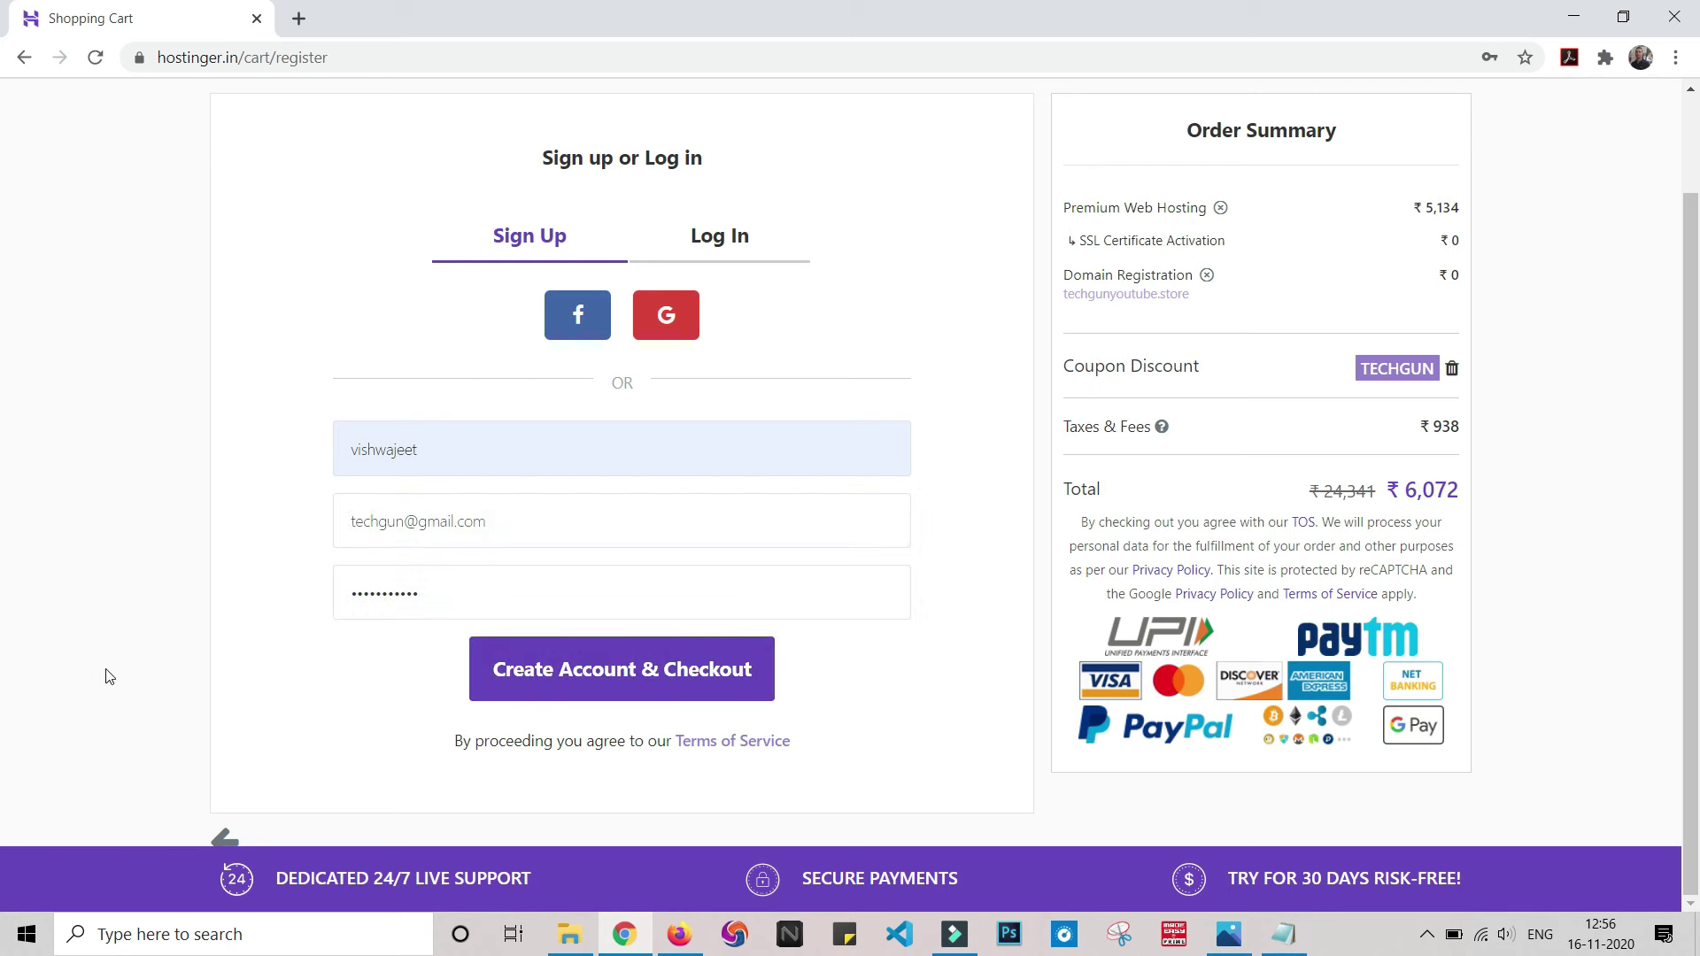
click(486, 684)
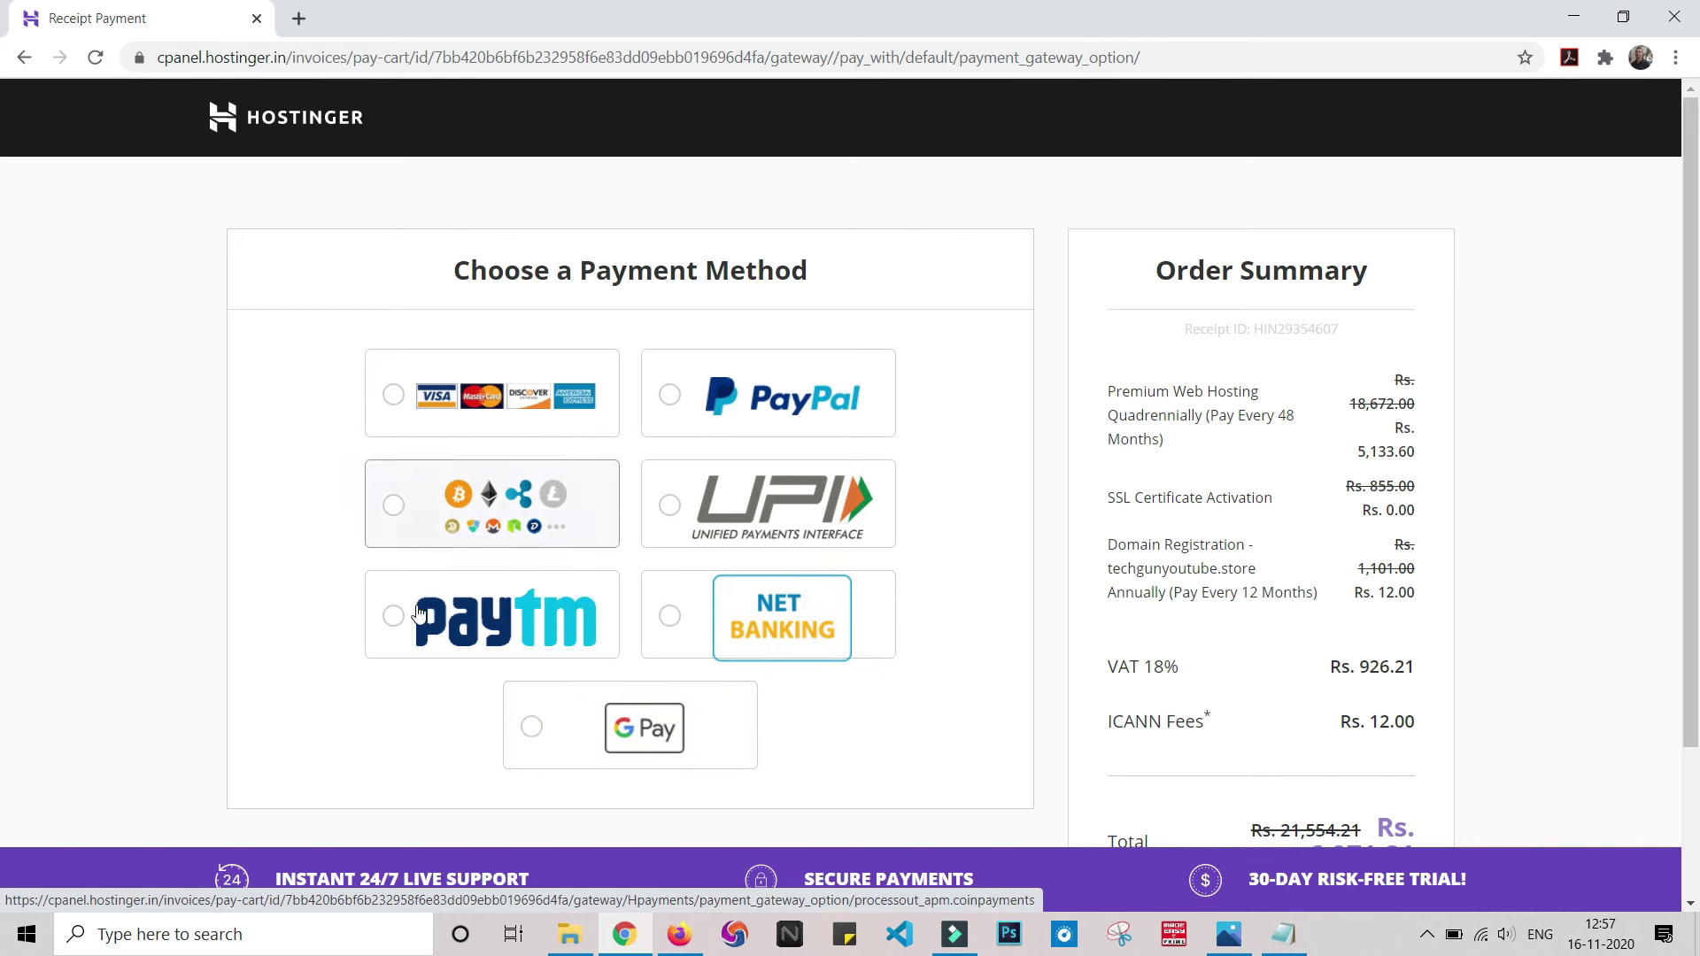
- Select Visa/Mastercard payment to bring up the Purchase by Credit Card form
scroll(1565, 646, down, 2)
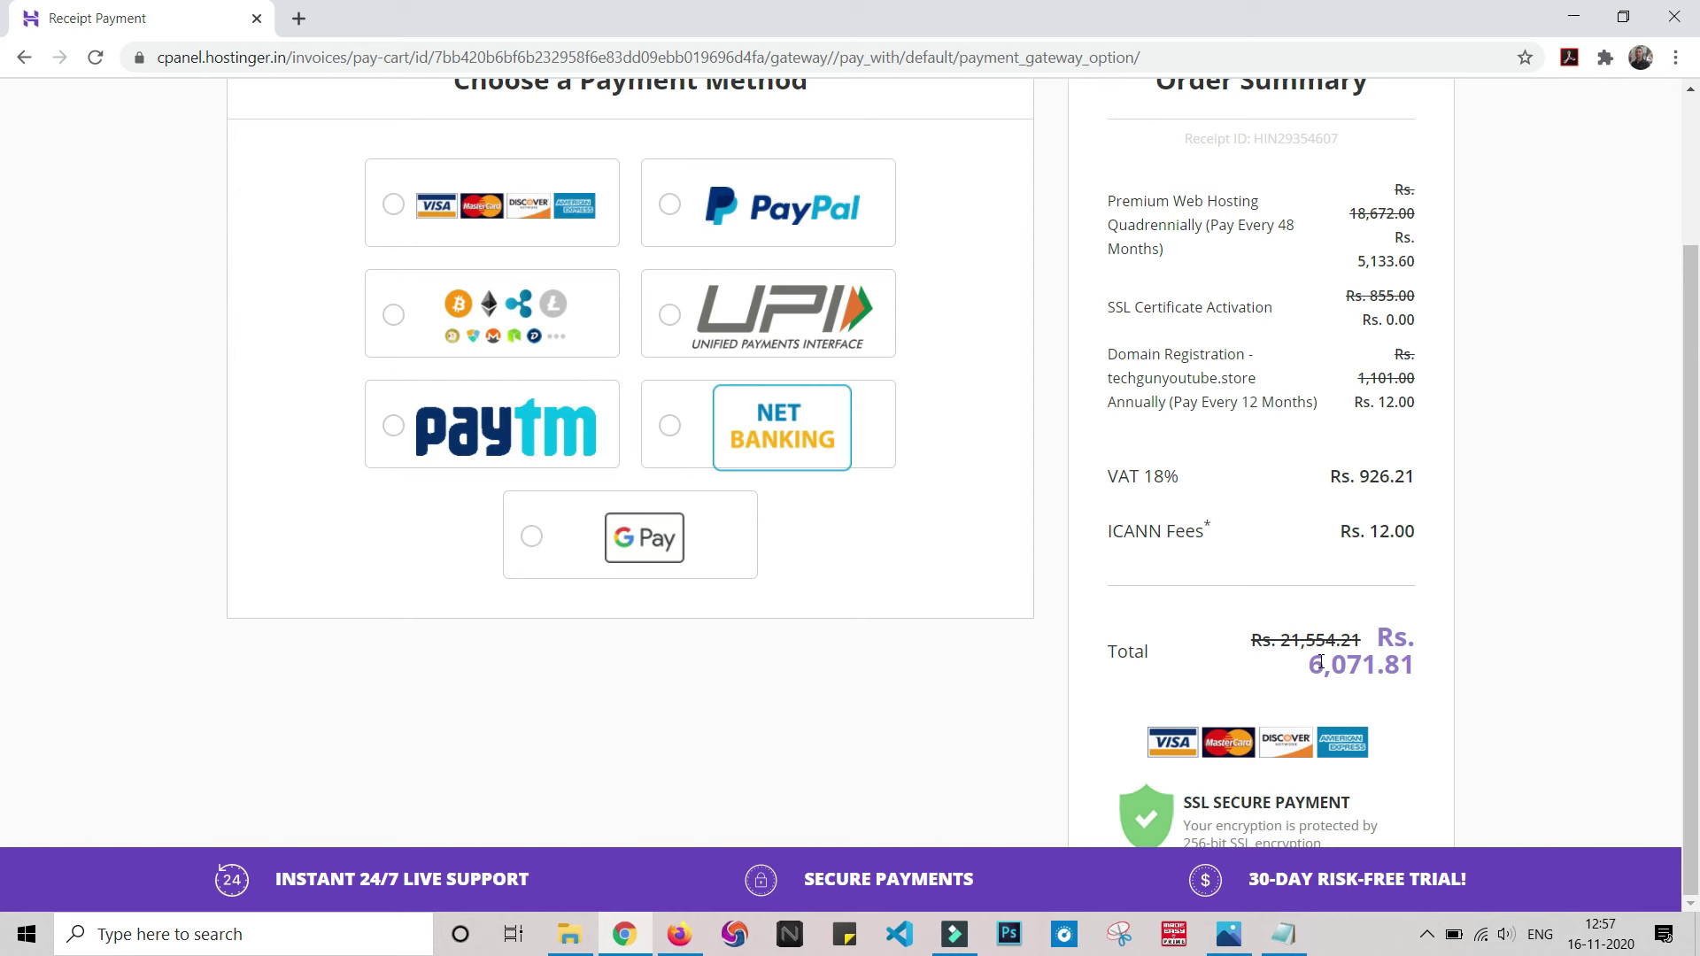
scroll(1539, 667, up, 2)
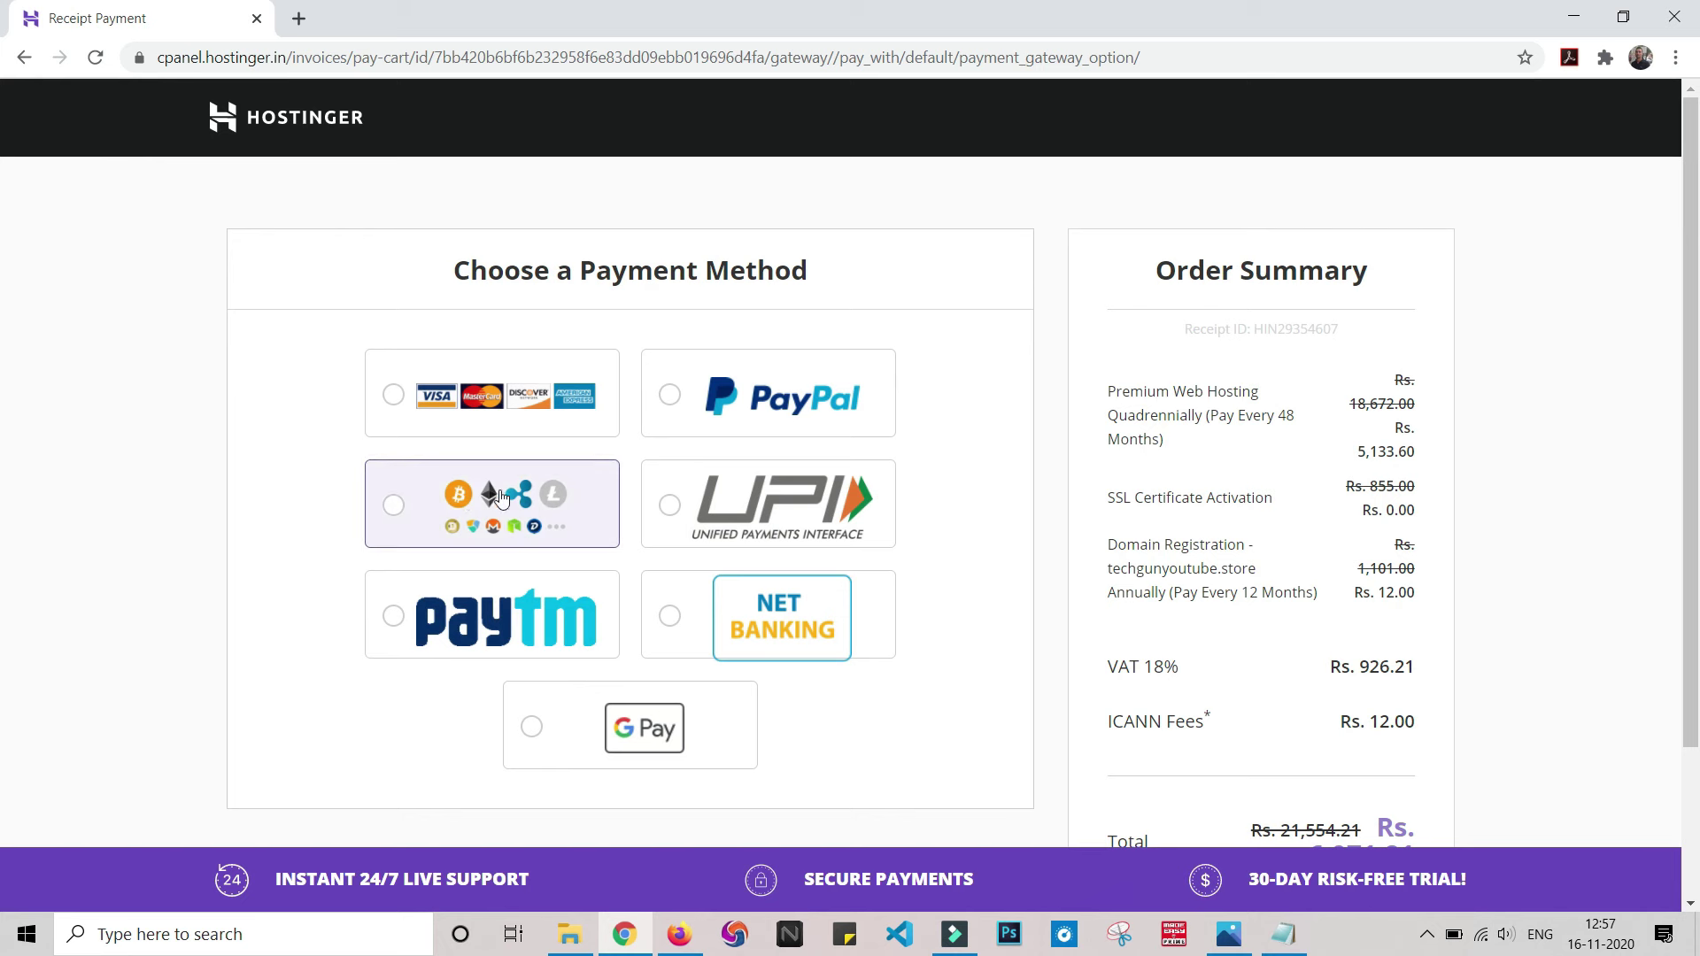
click(386, 396)
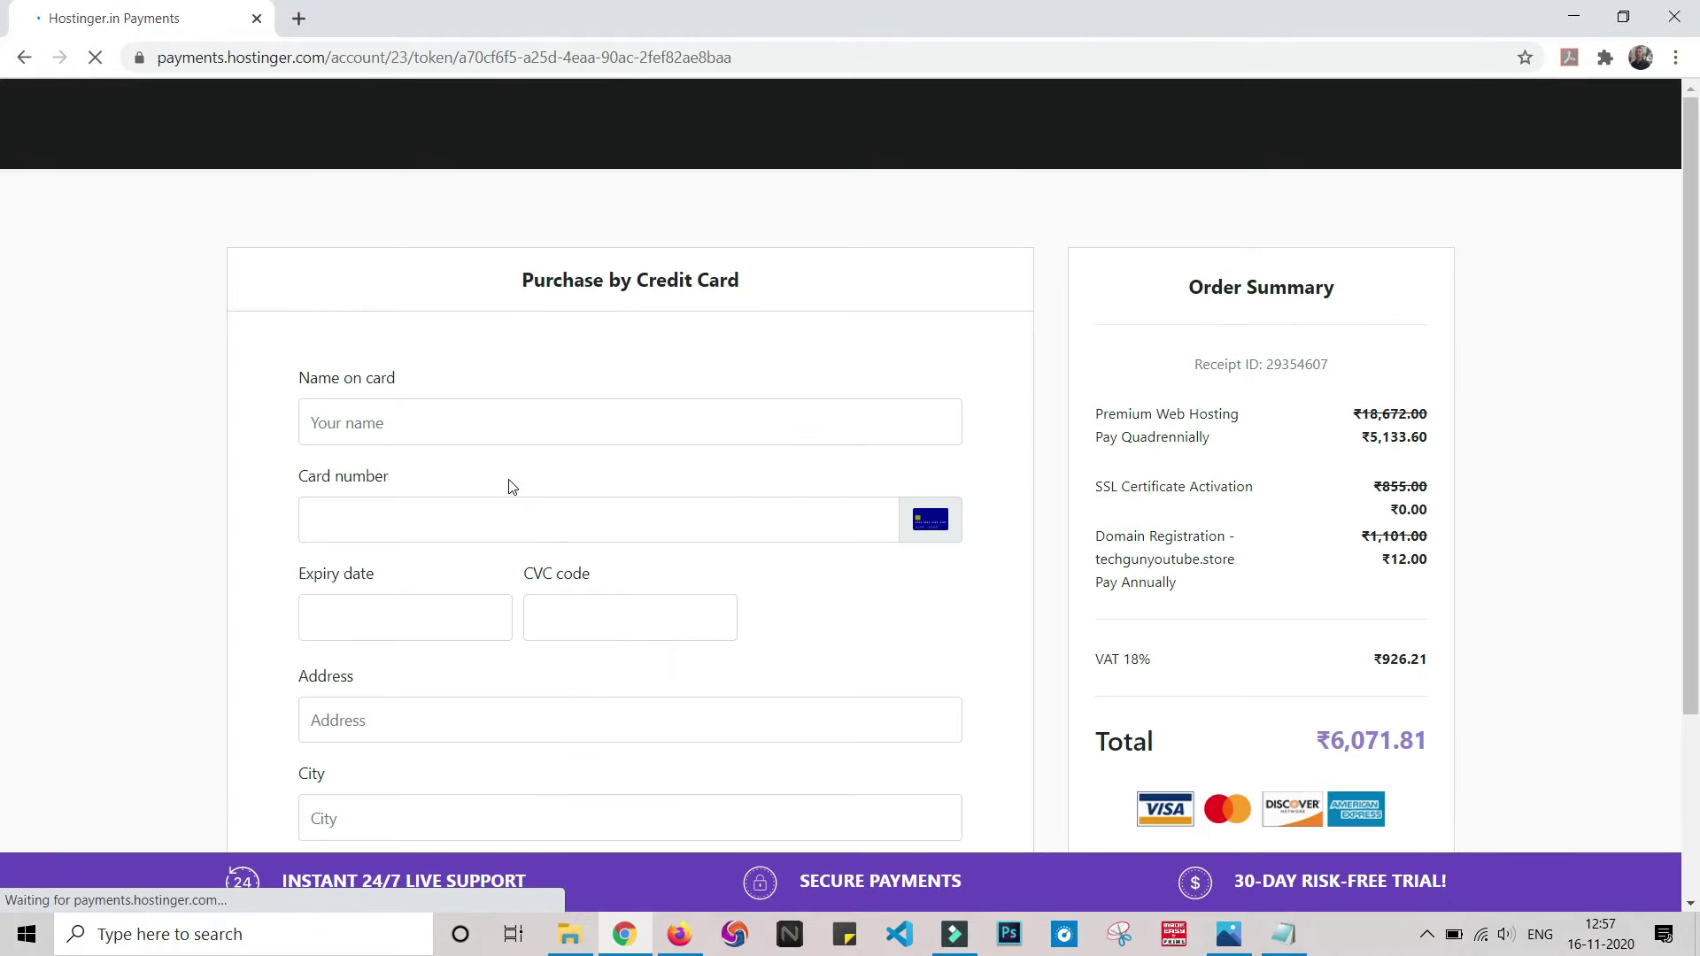
scroll(509, 484, down, 3)
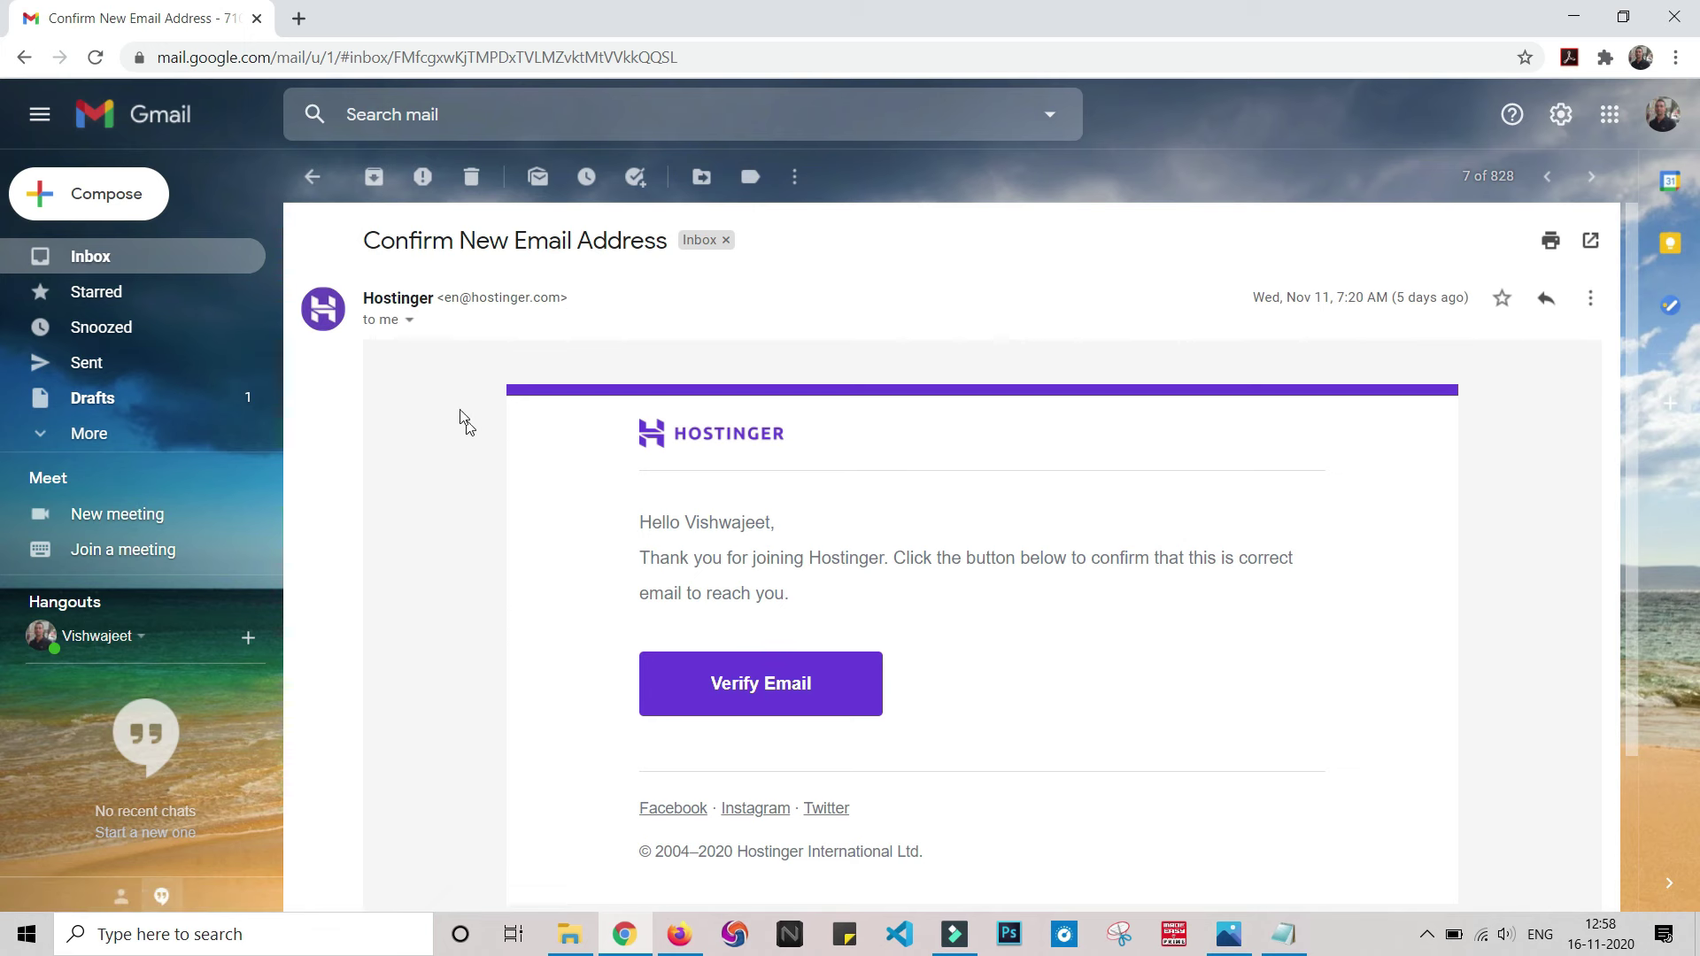
- Open the newer 'welcome to Hostinger' email and follow its Click to Start link
key(k)
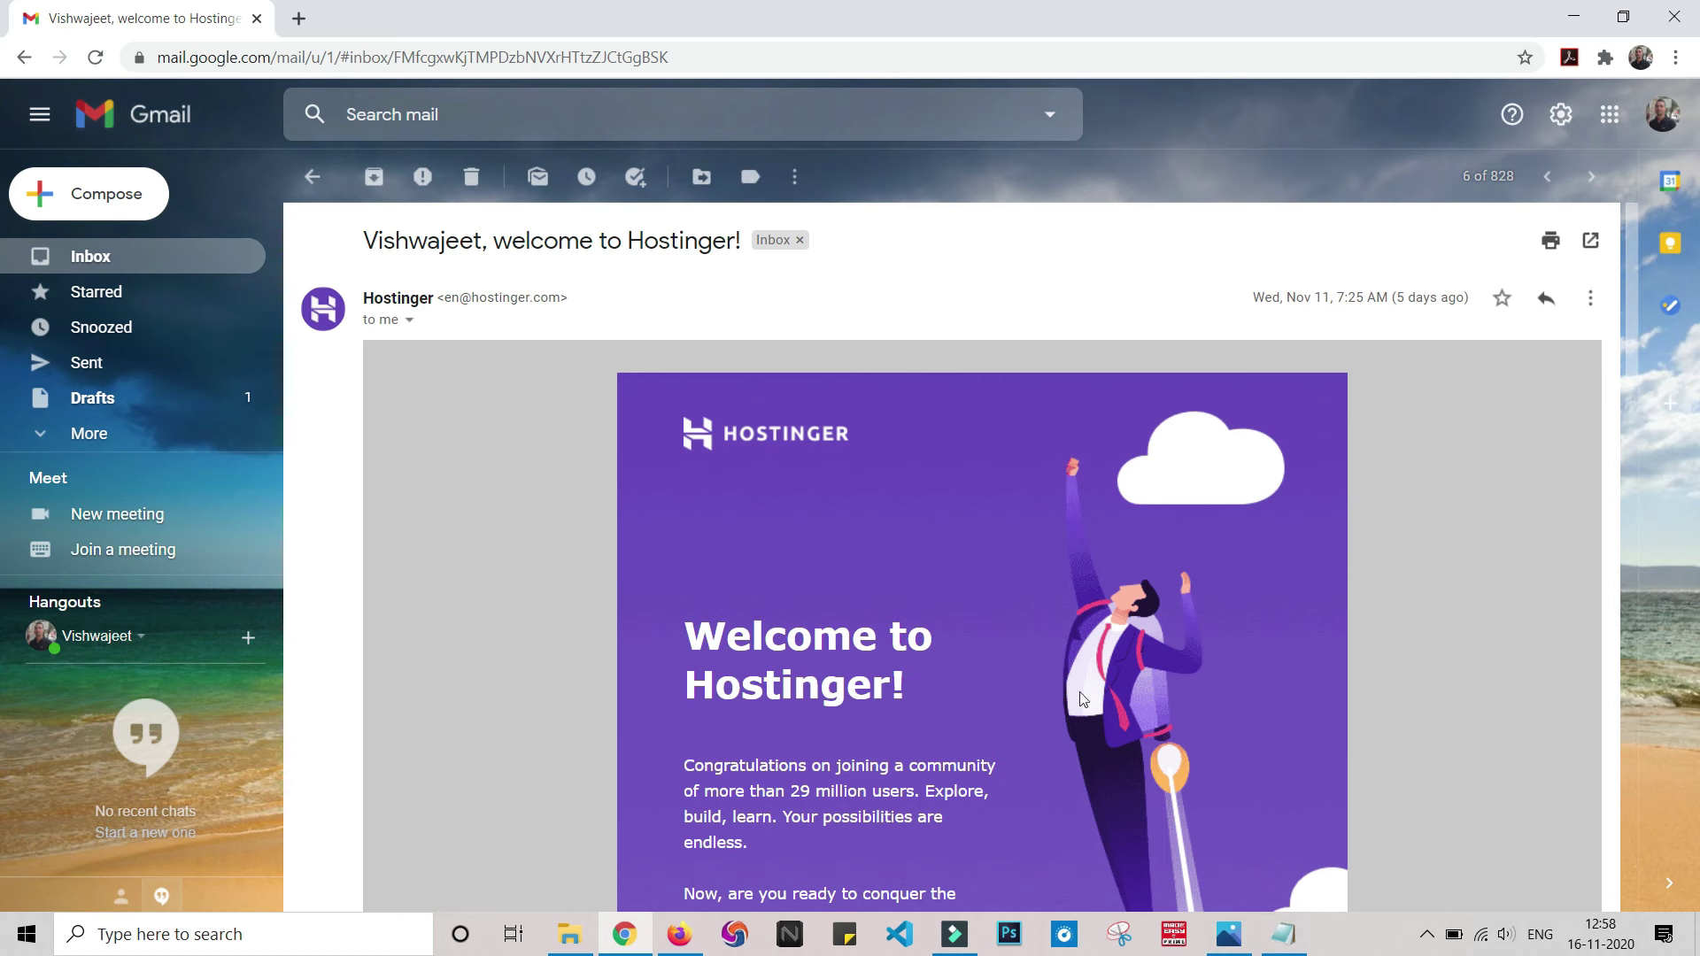
scroll(1122, 656, down, 4)
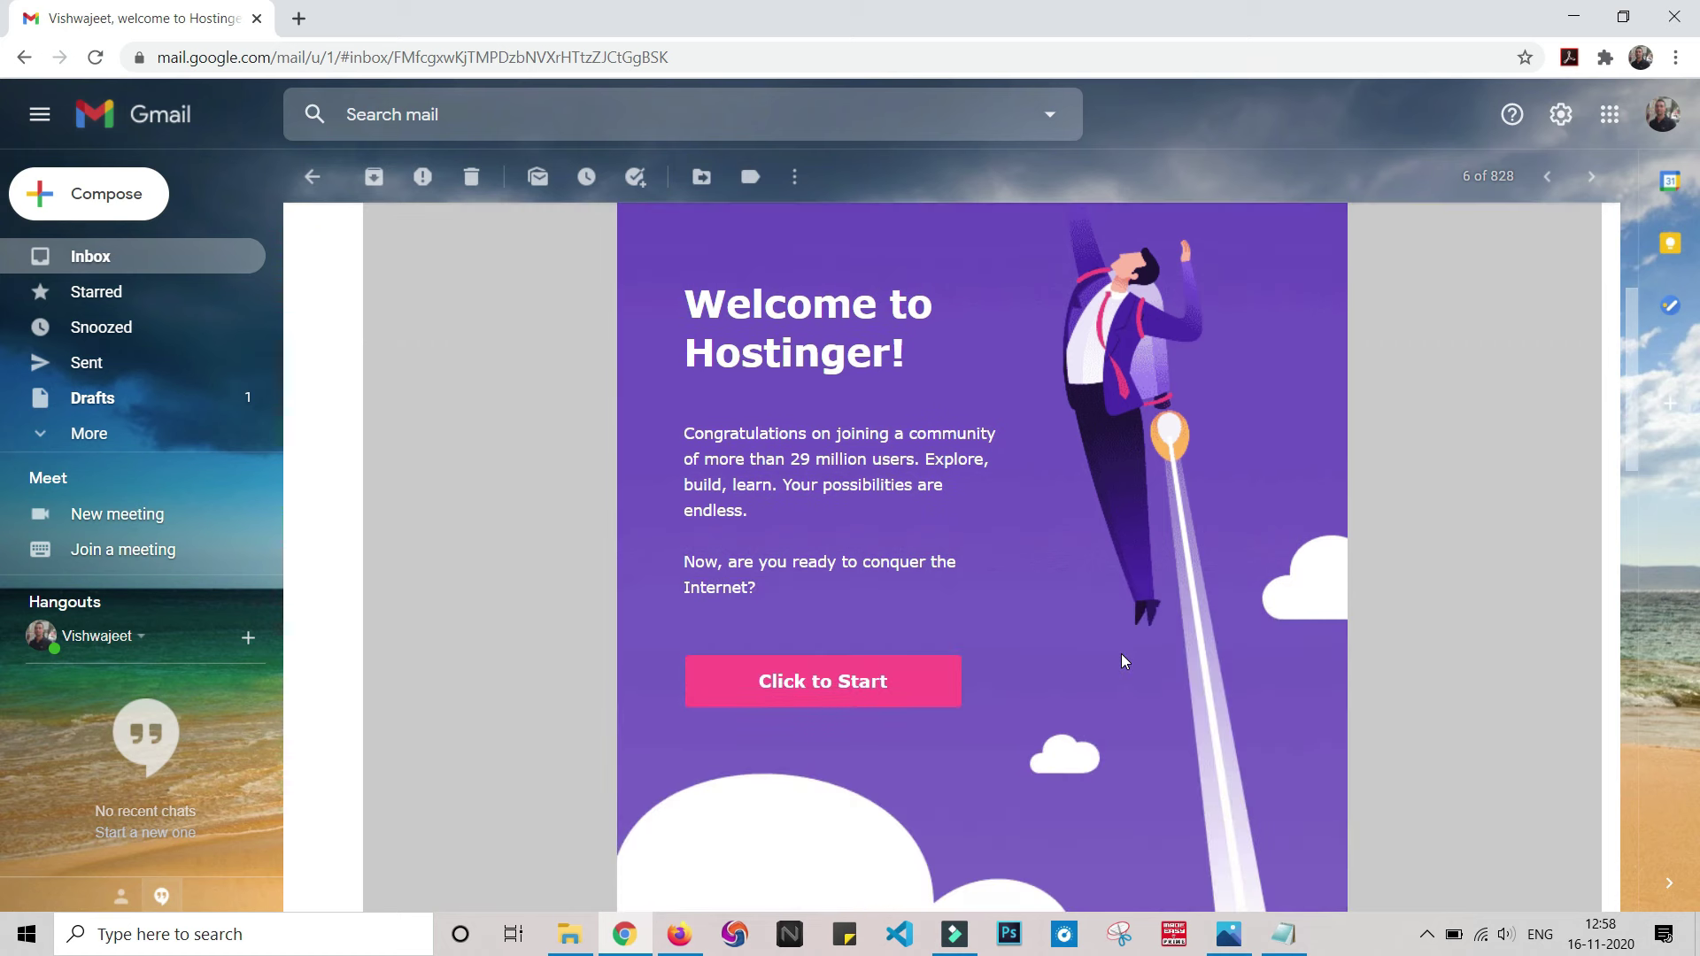
scroll(817, 555, down, 5)
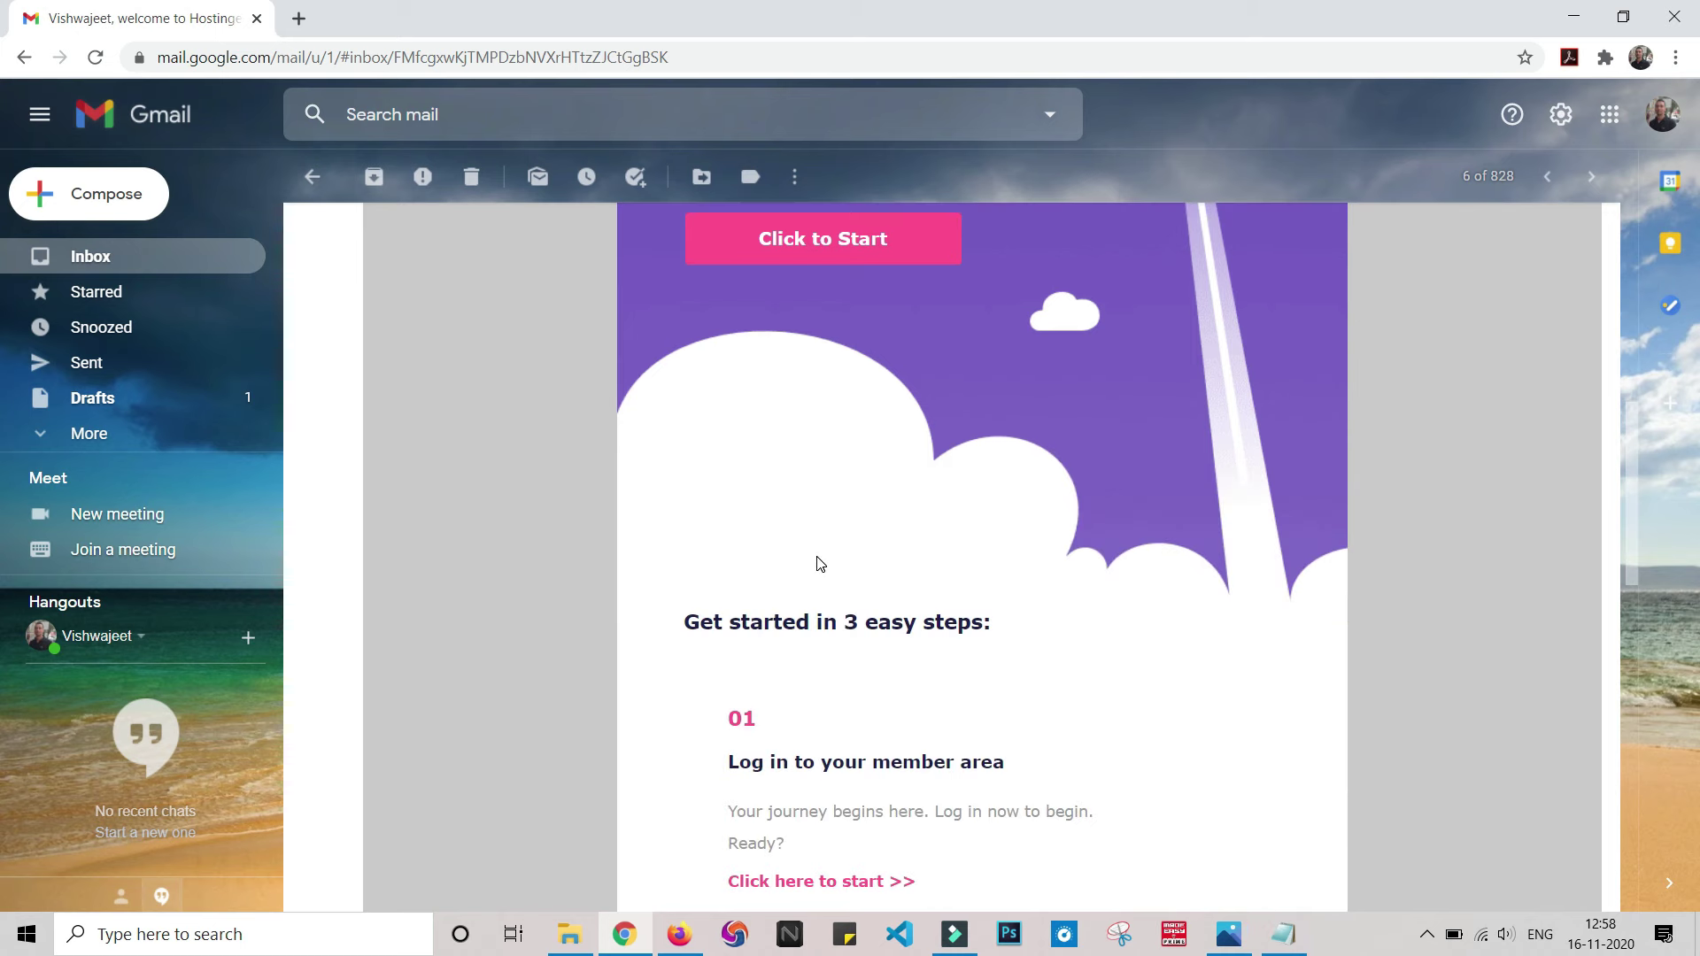
scroll(817, 563, up, 7)
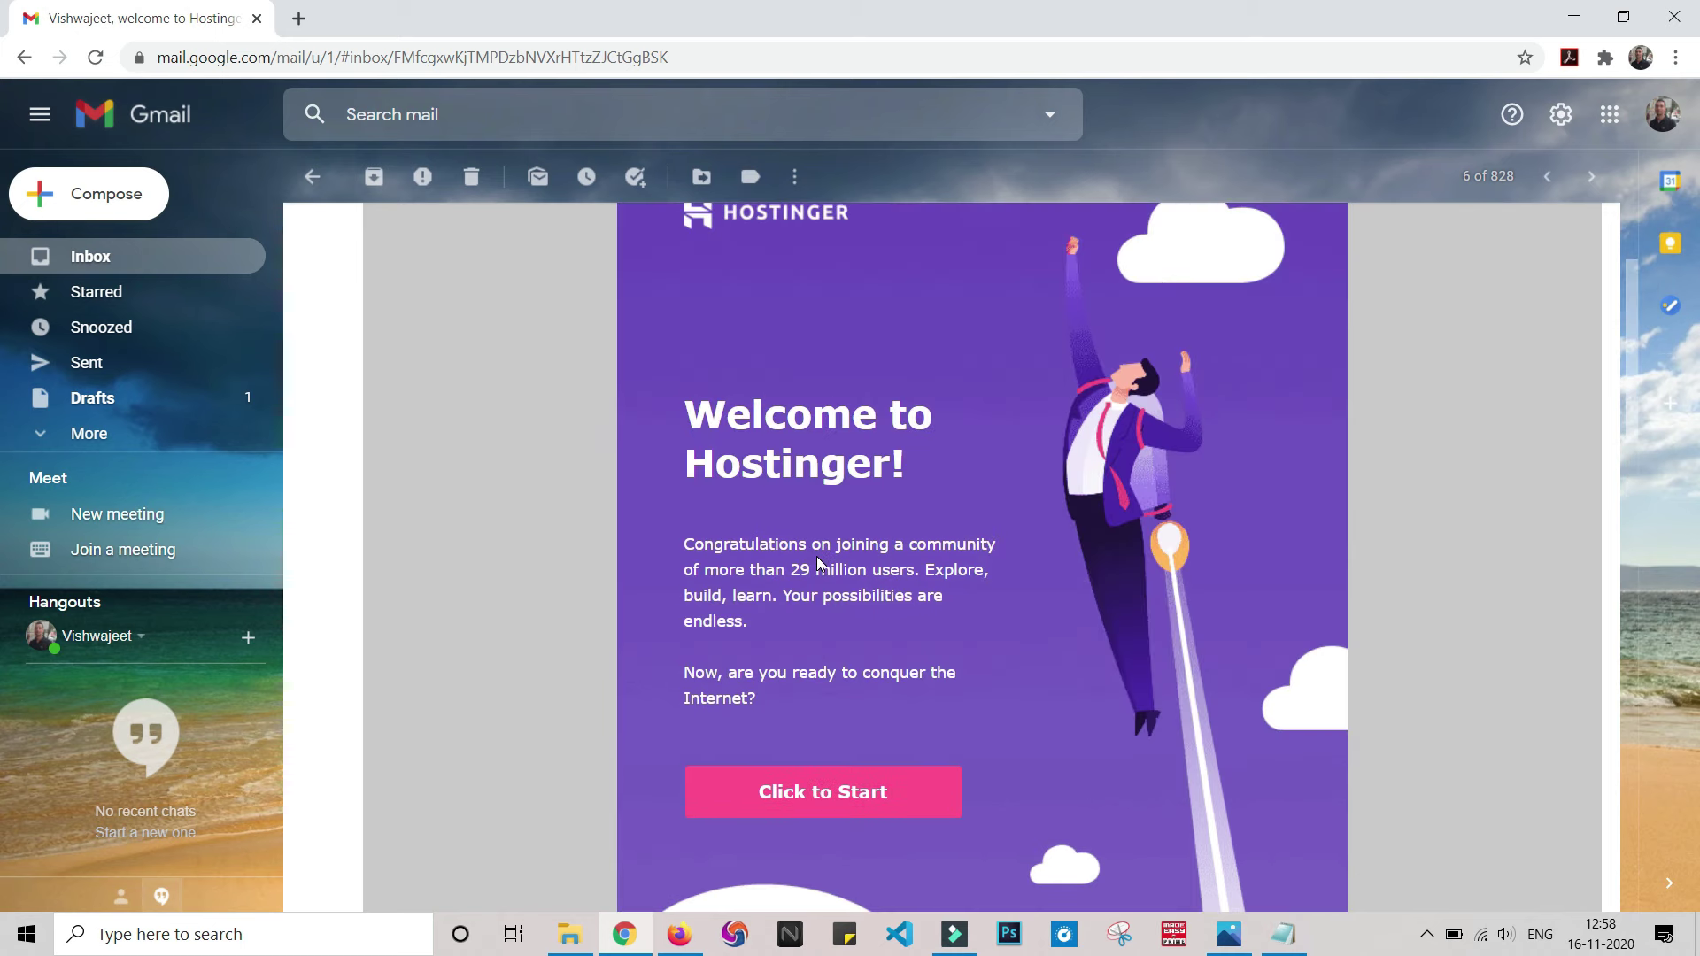
click(808, 789)
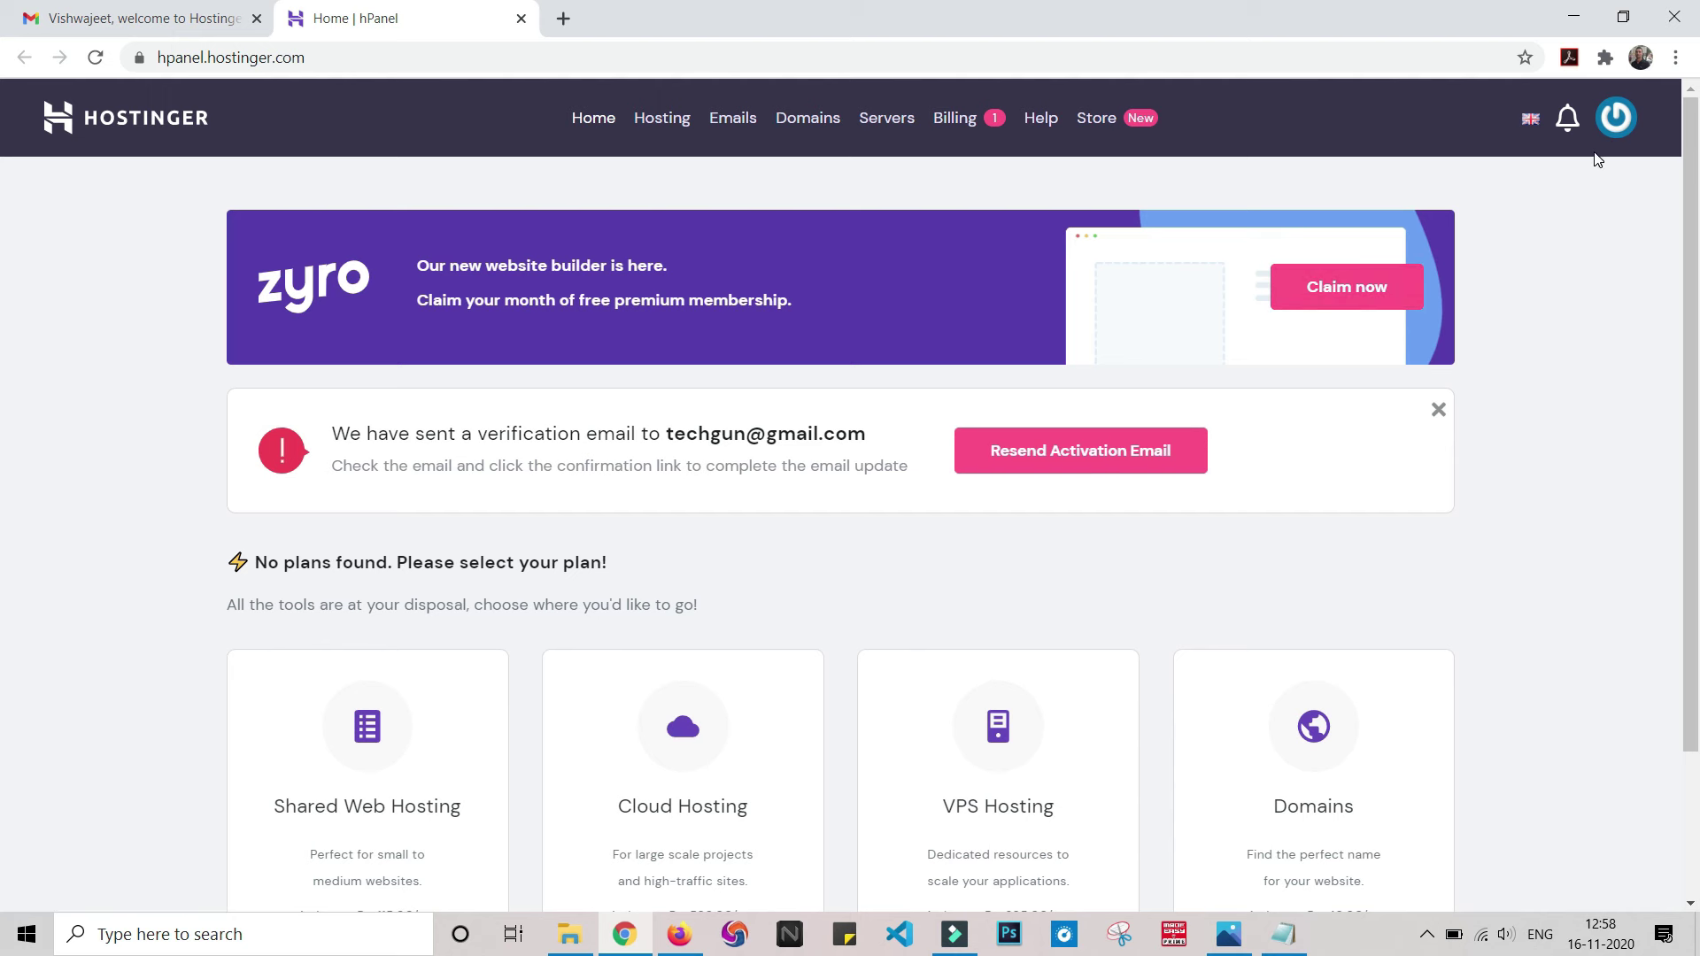
- Log out from the profile menu, then log back in to hPanel
click(1617, 139)
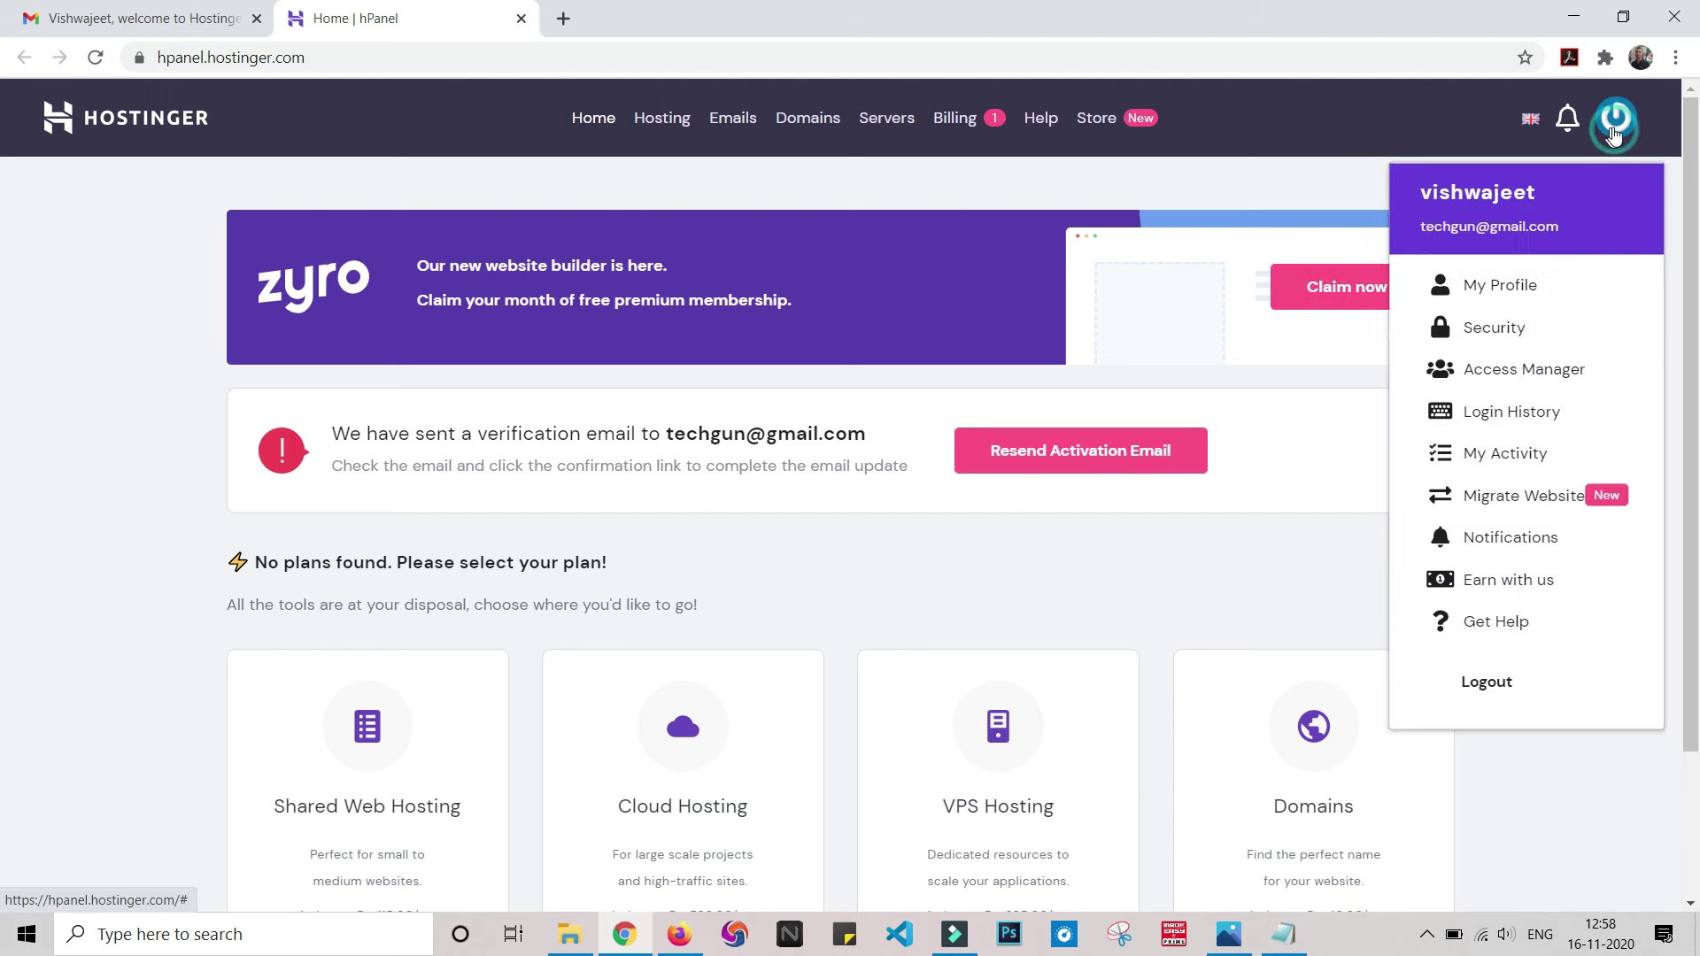
click(1498, 683)
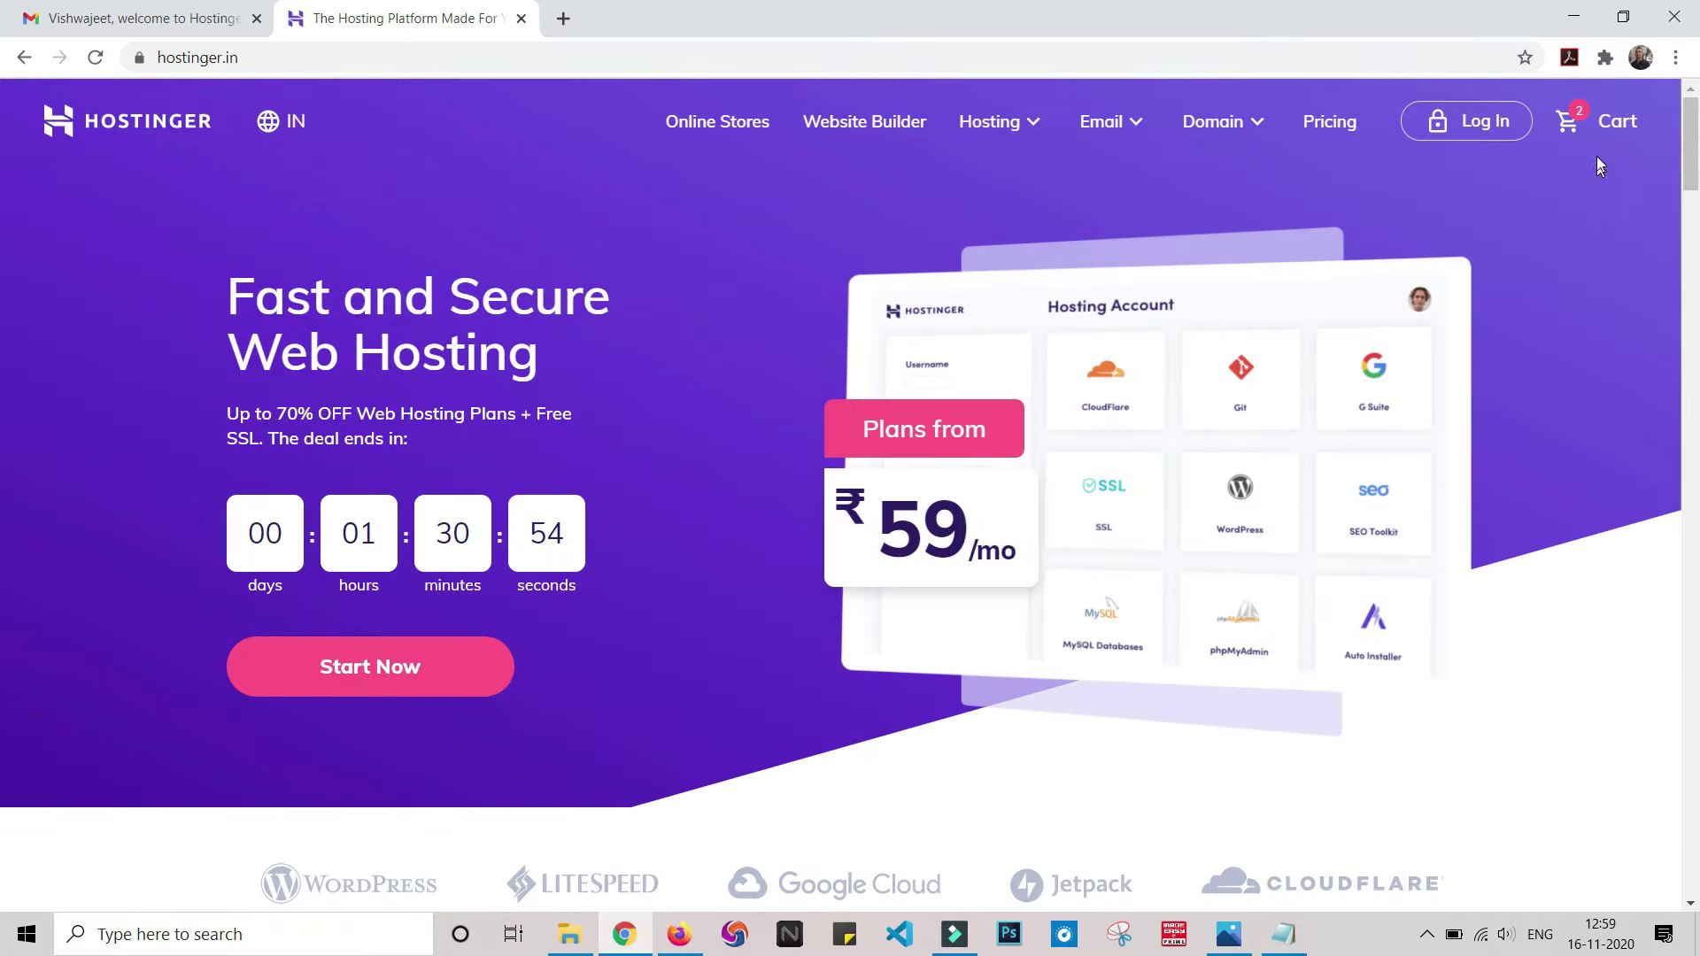
click(1489, 124)
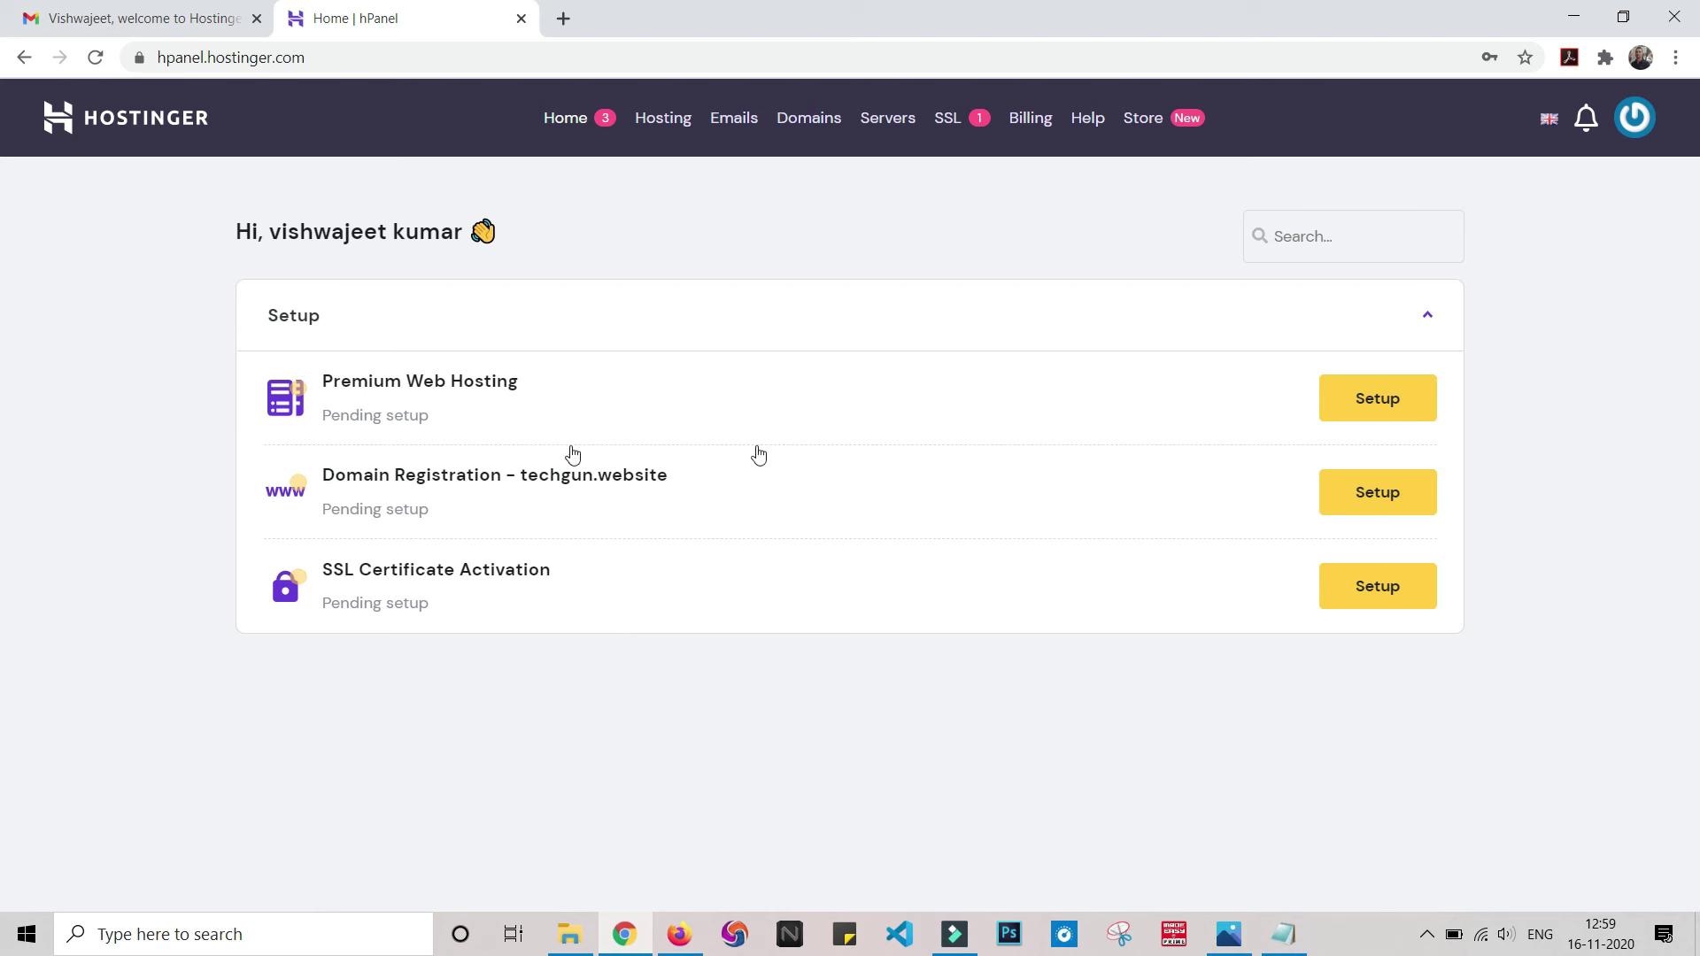
- Register techgun.website as India/Personal with contact details, then continue to its overview
click(1388, 503)
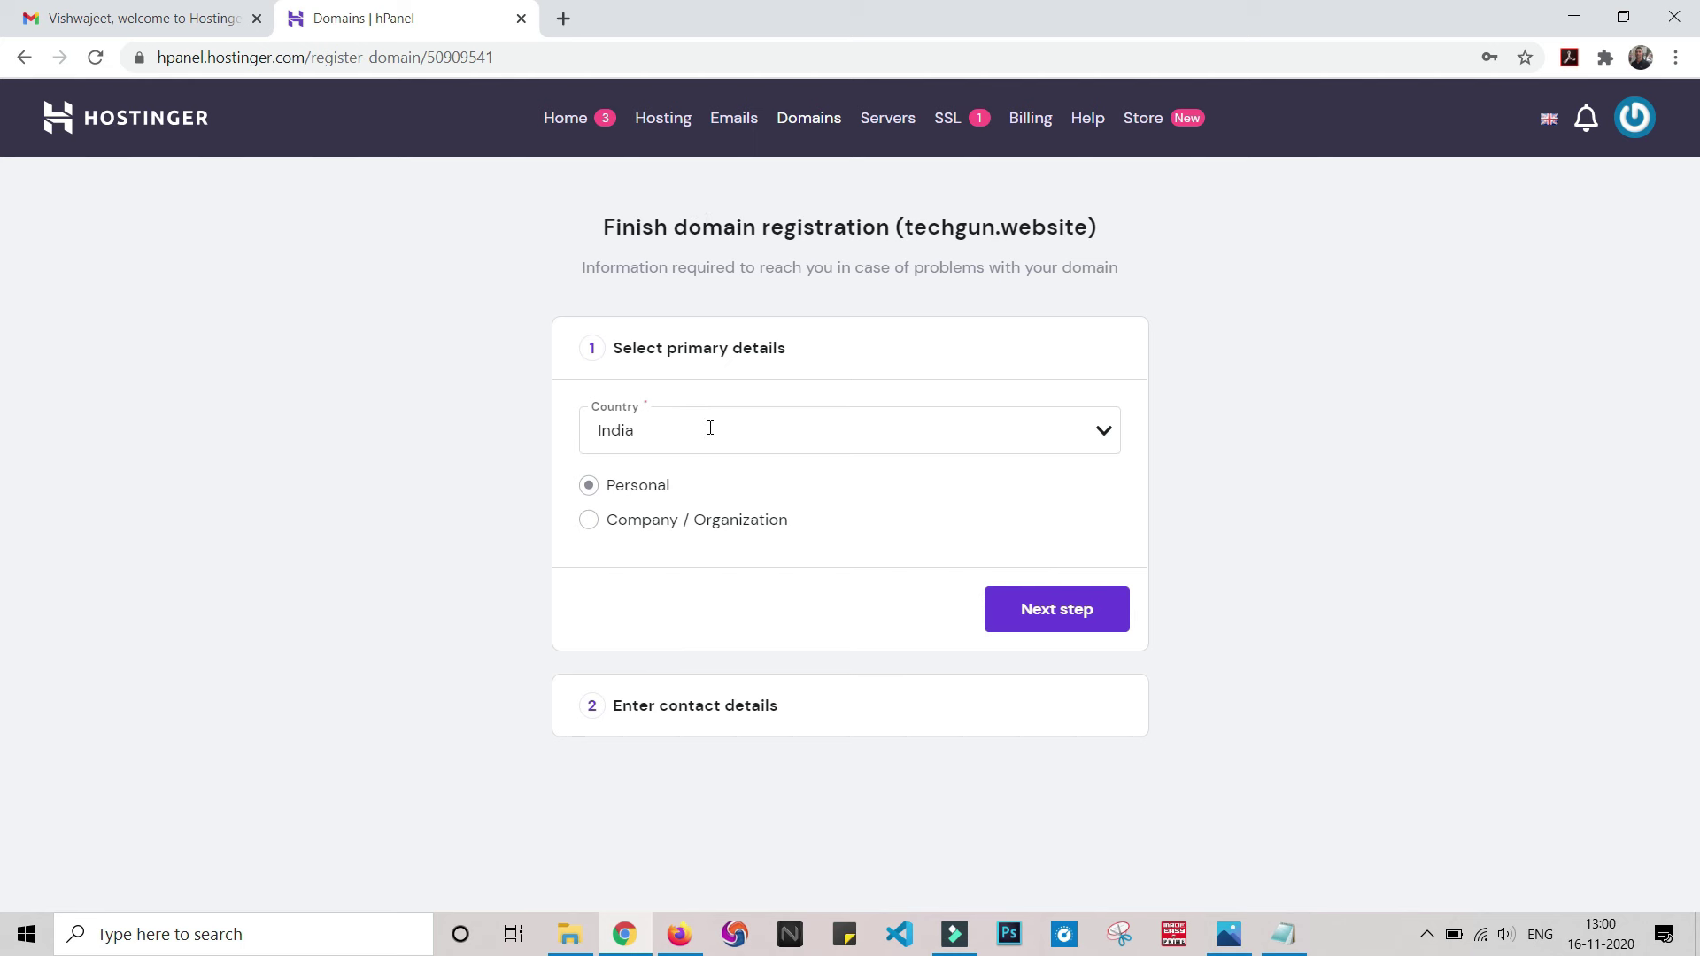
click(1081, 619)
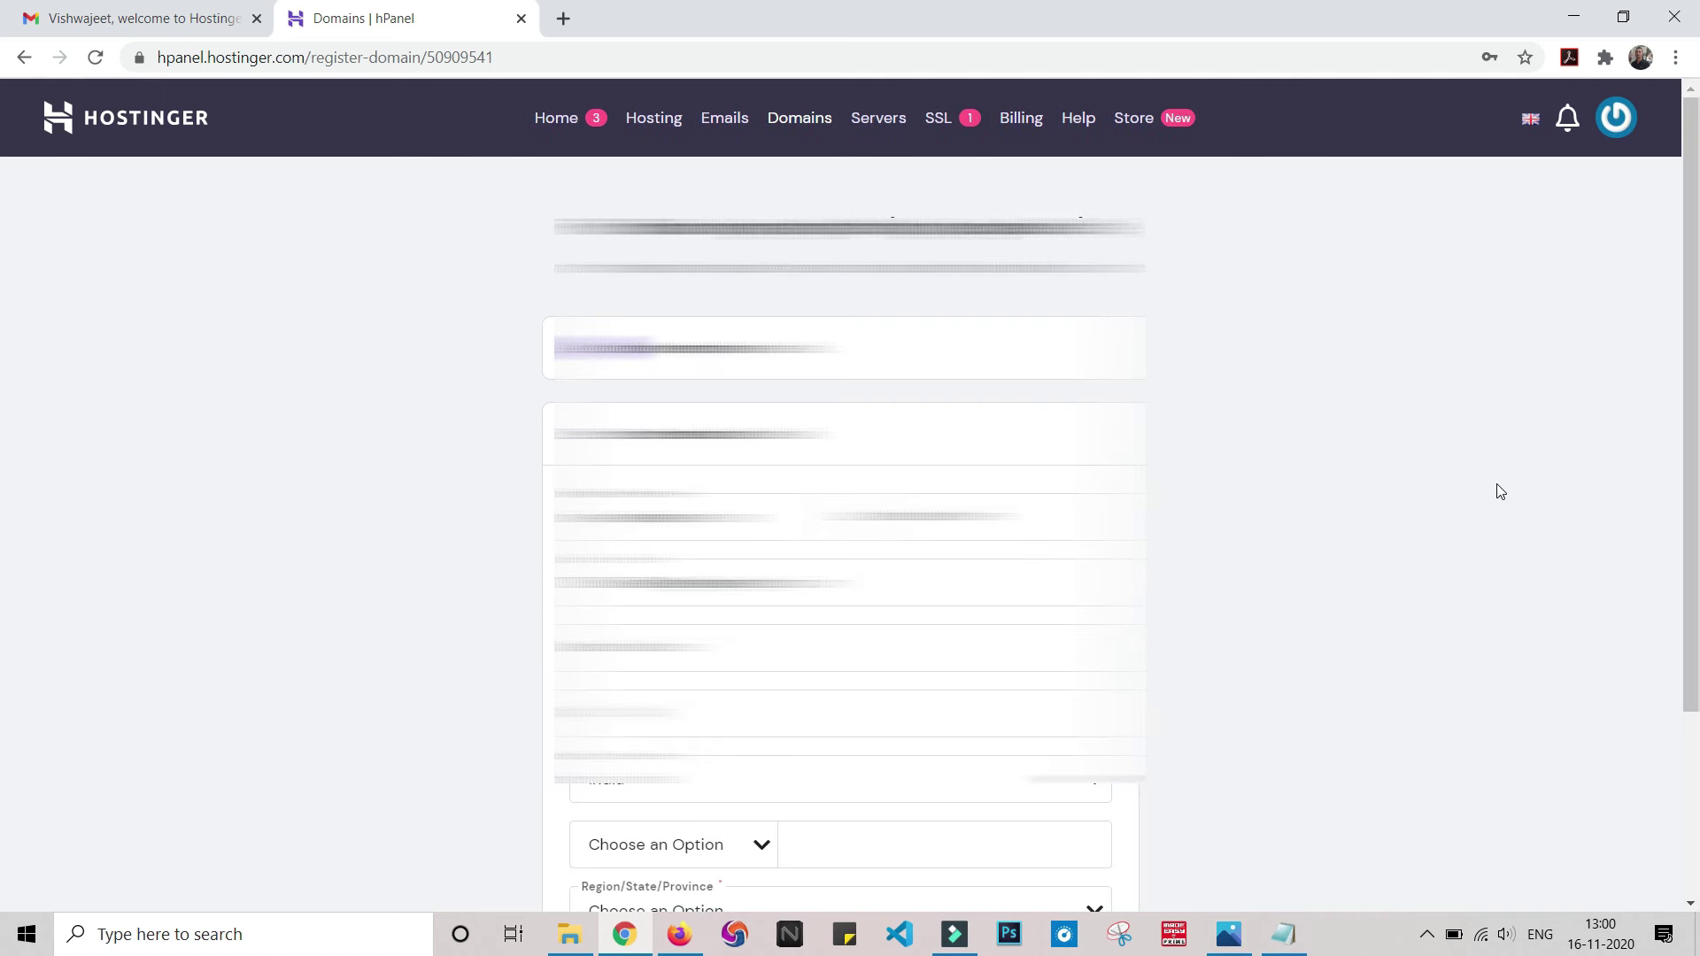
scroll(1382, 460, down, 3)
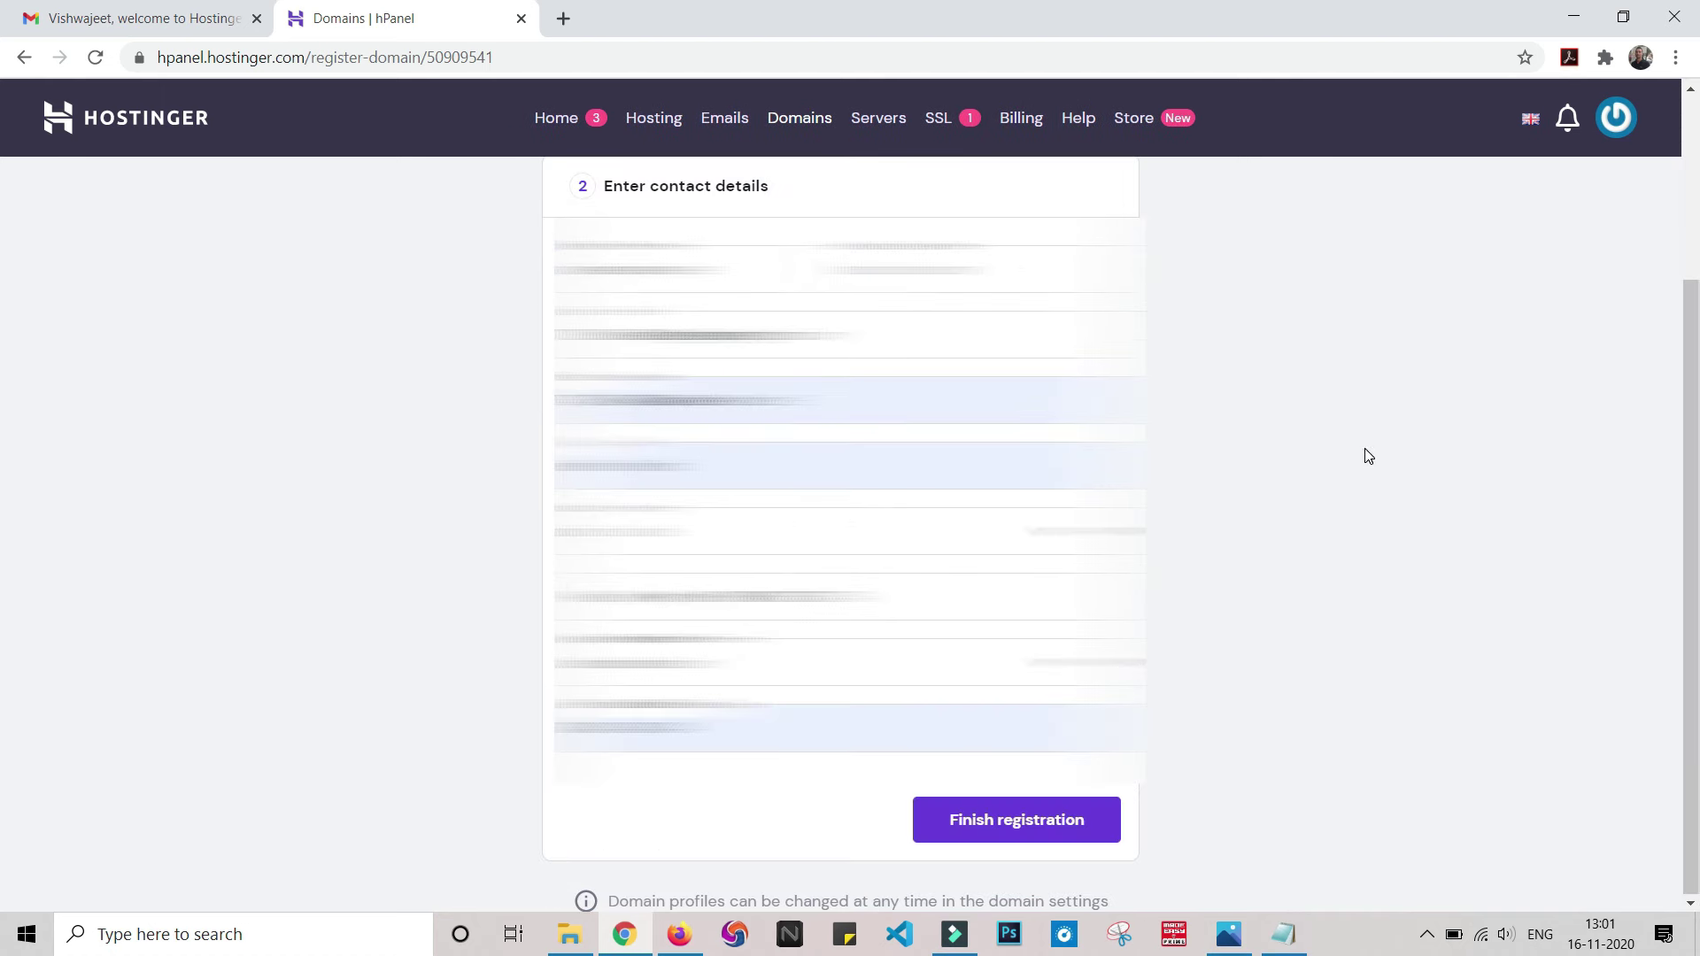
click(998, 824)
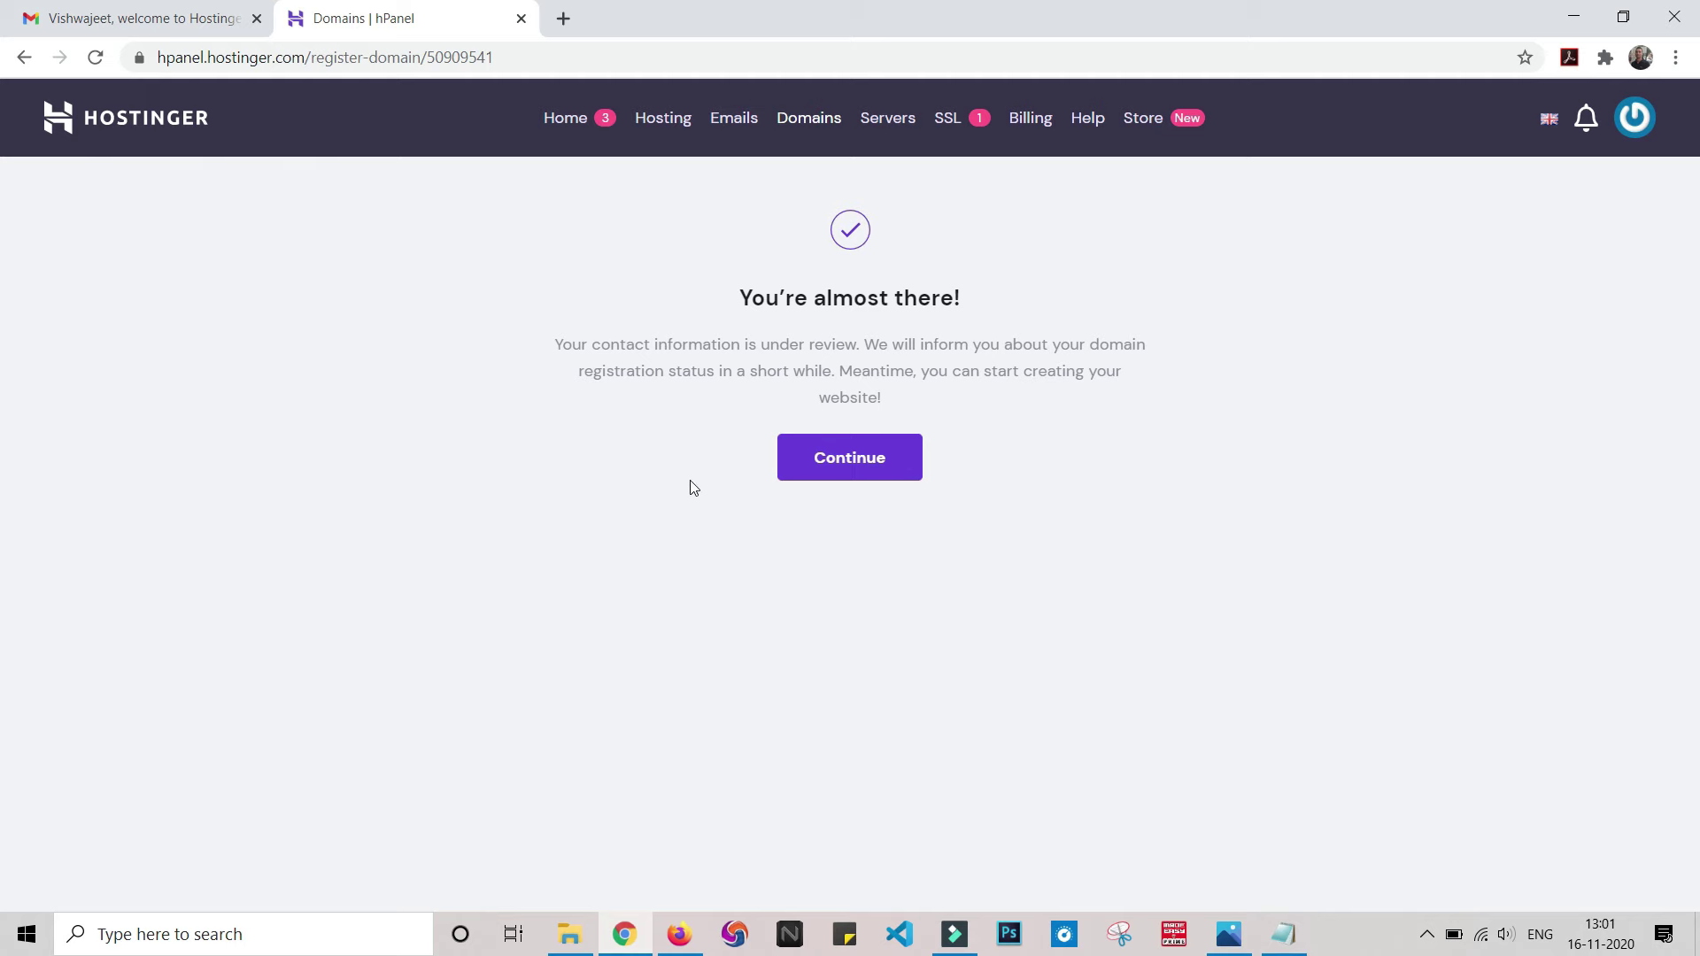
click(815, 465)
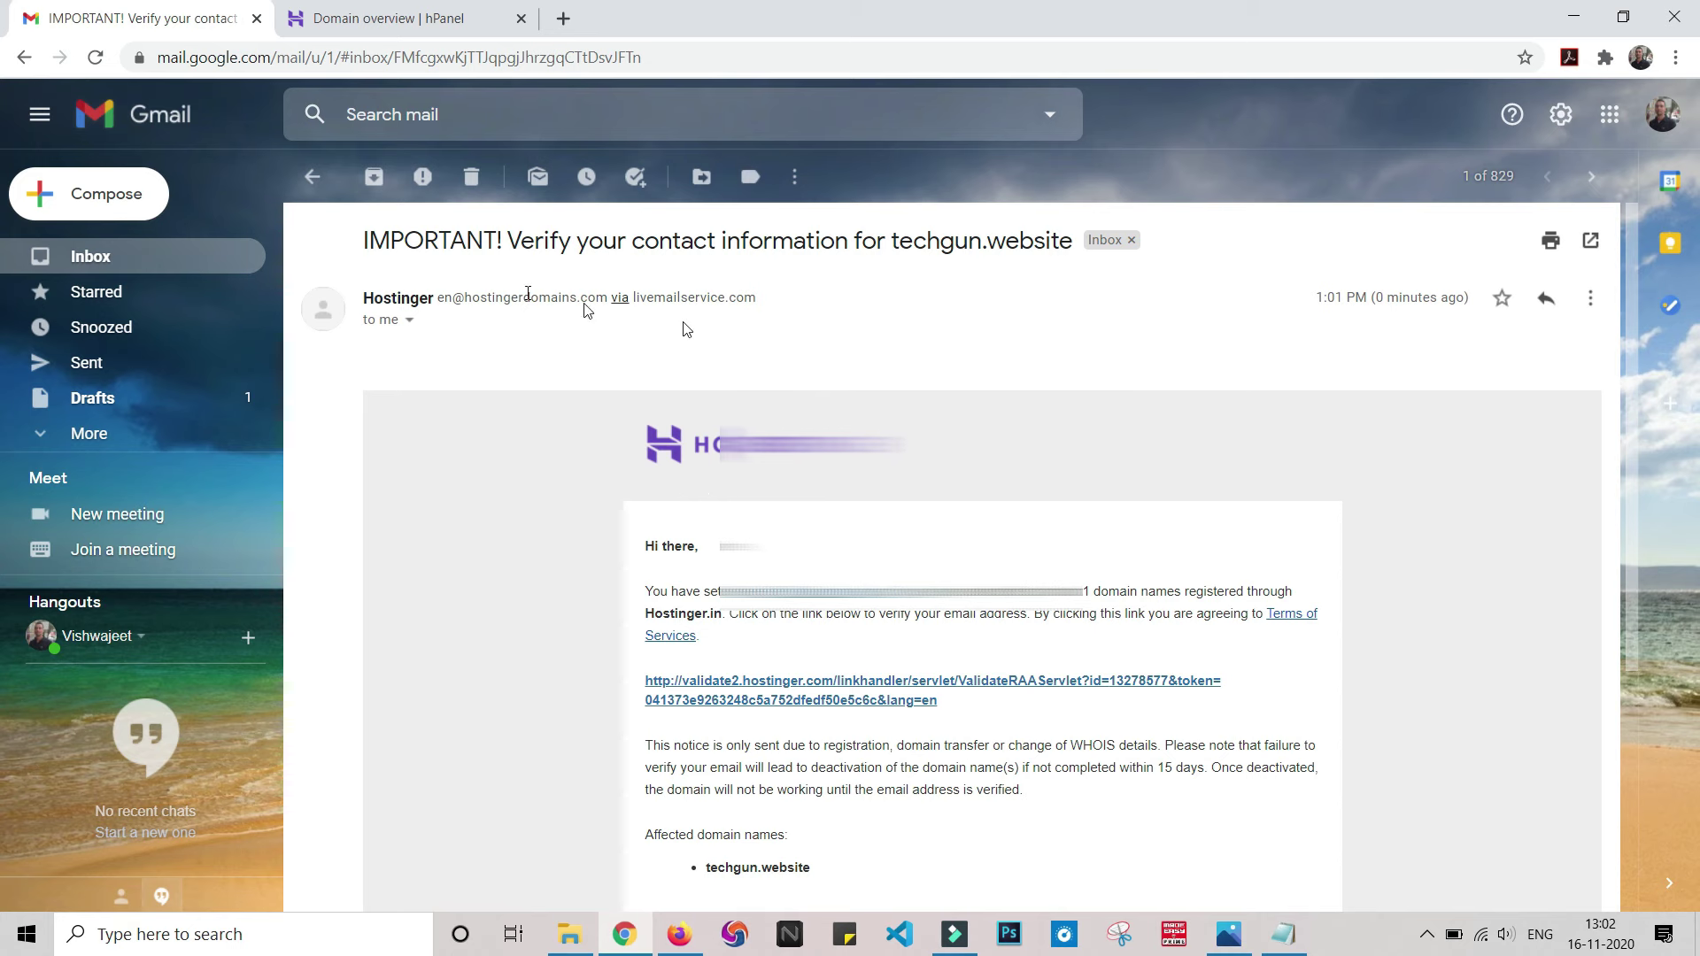
- Follow the email's contact verification link, close the confirmation tab, and return to Domain overview
scroll(1529, 576, down, 1)
scroll(1529, 575, down, 2)
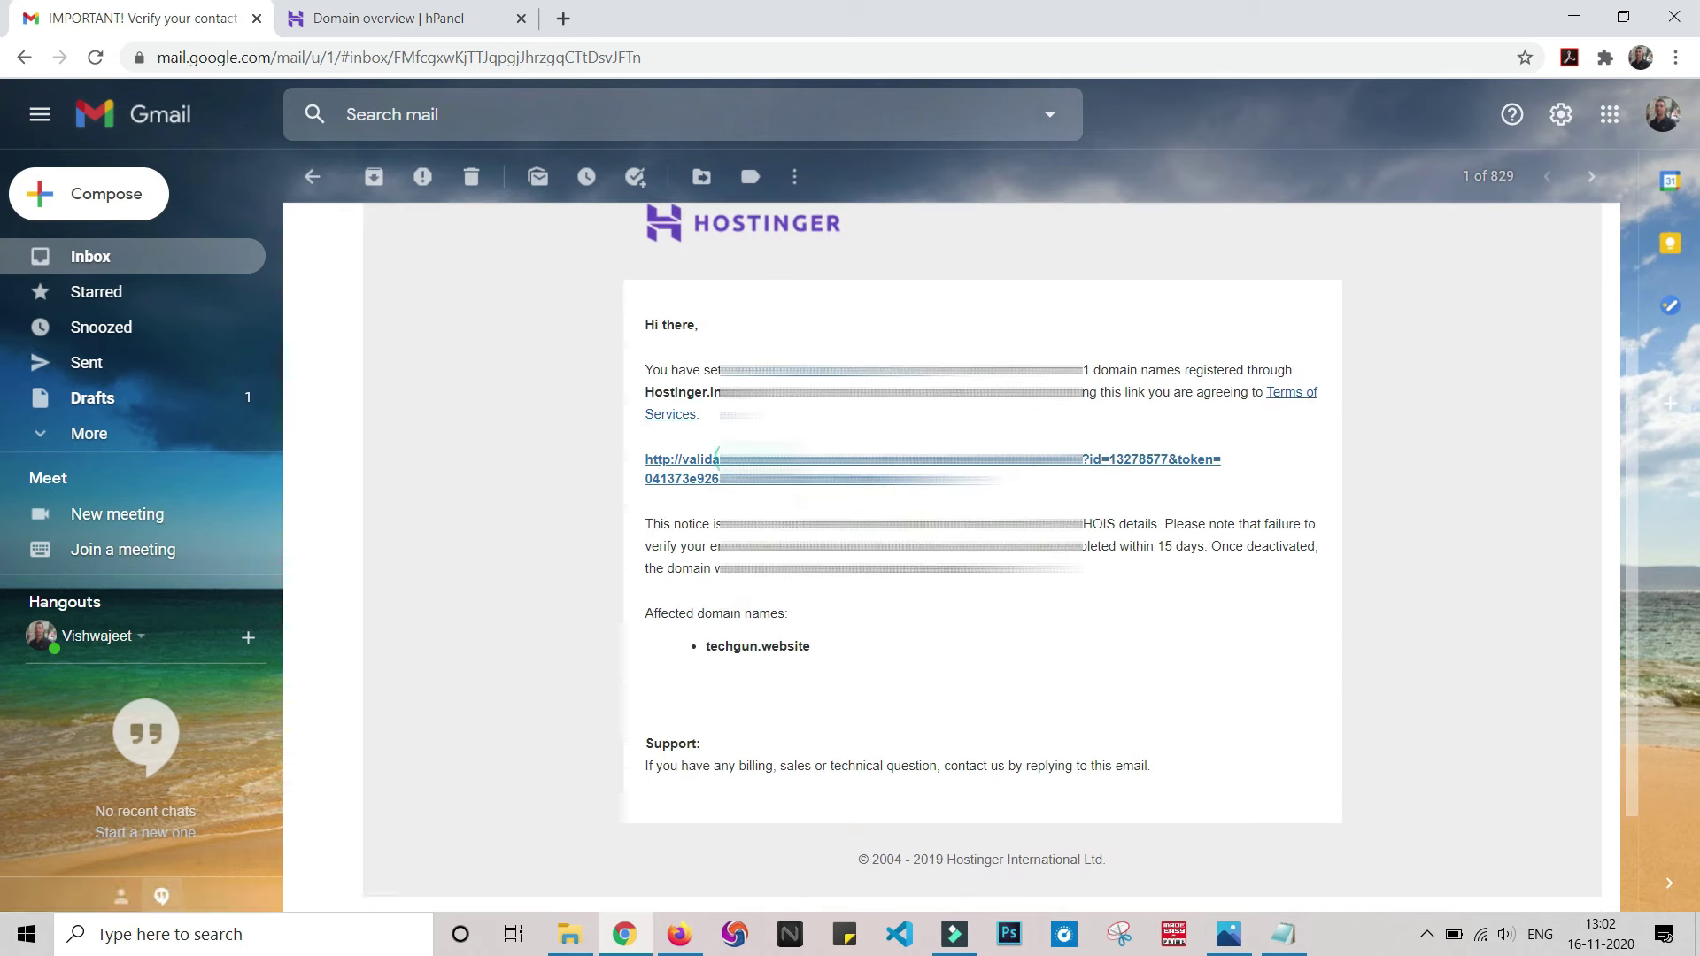
click(717, 459)
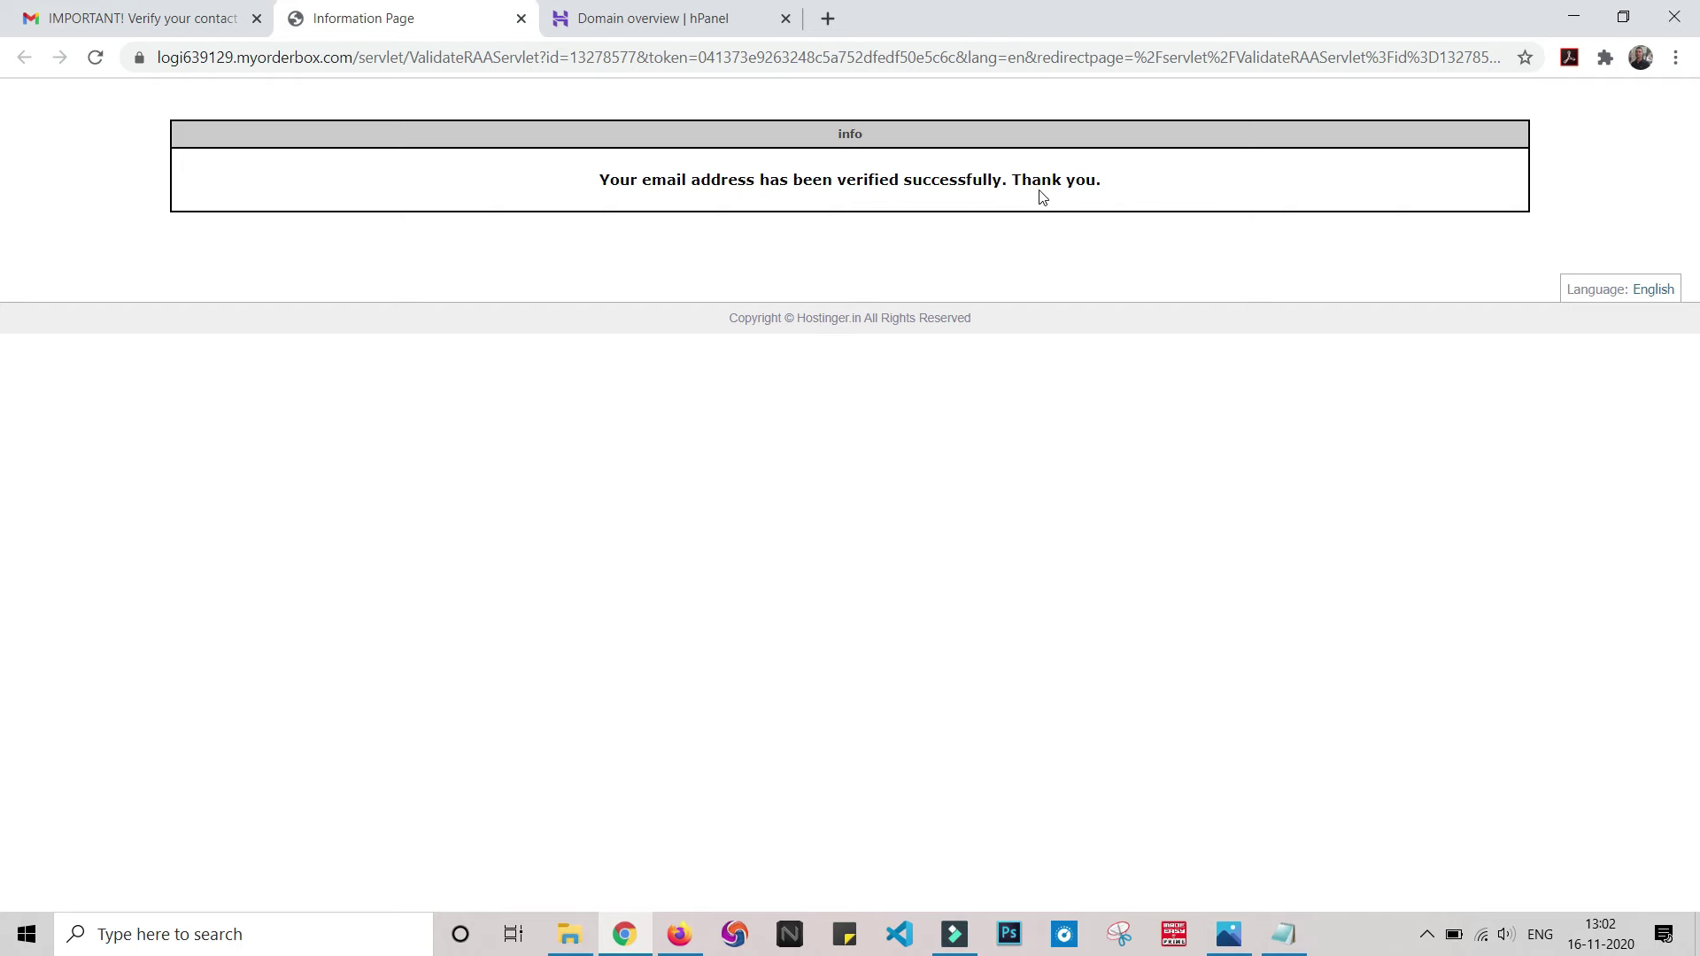
click(520, 17)
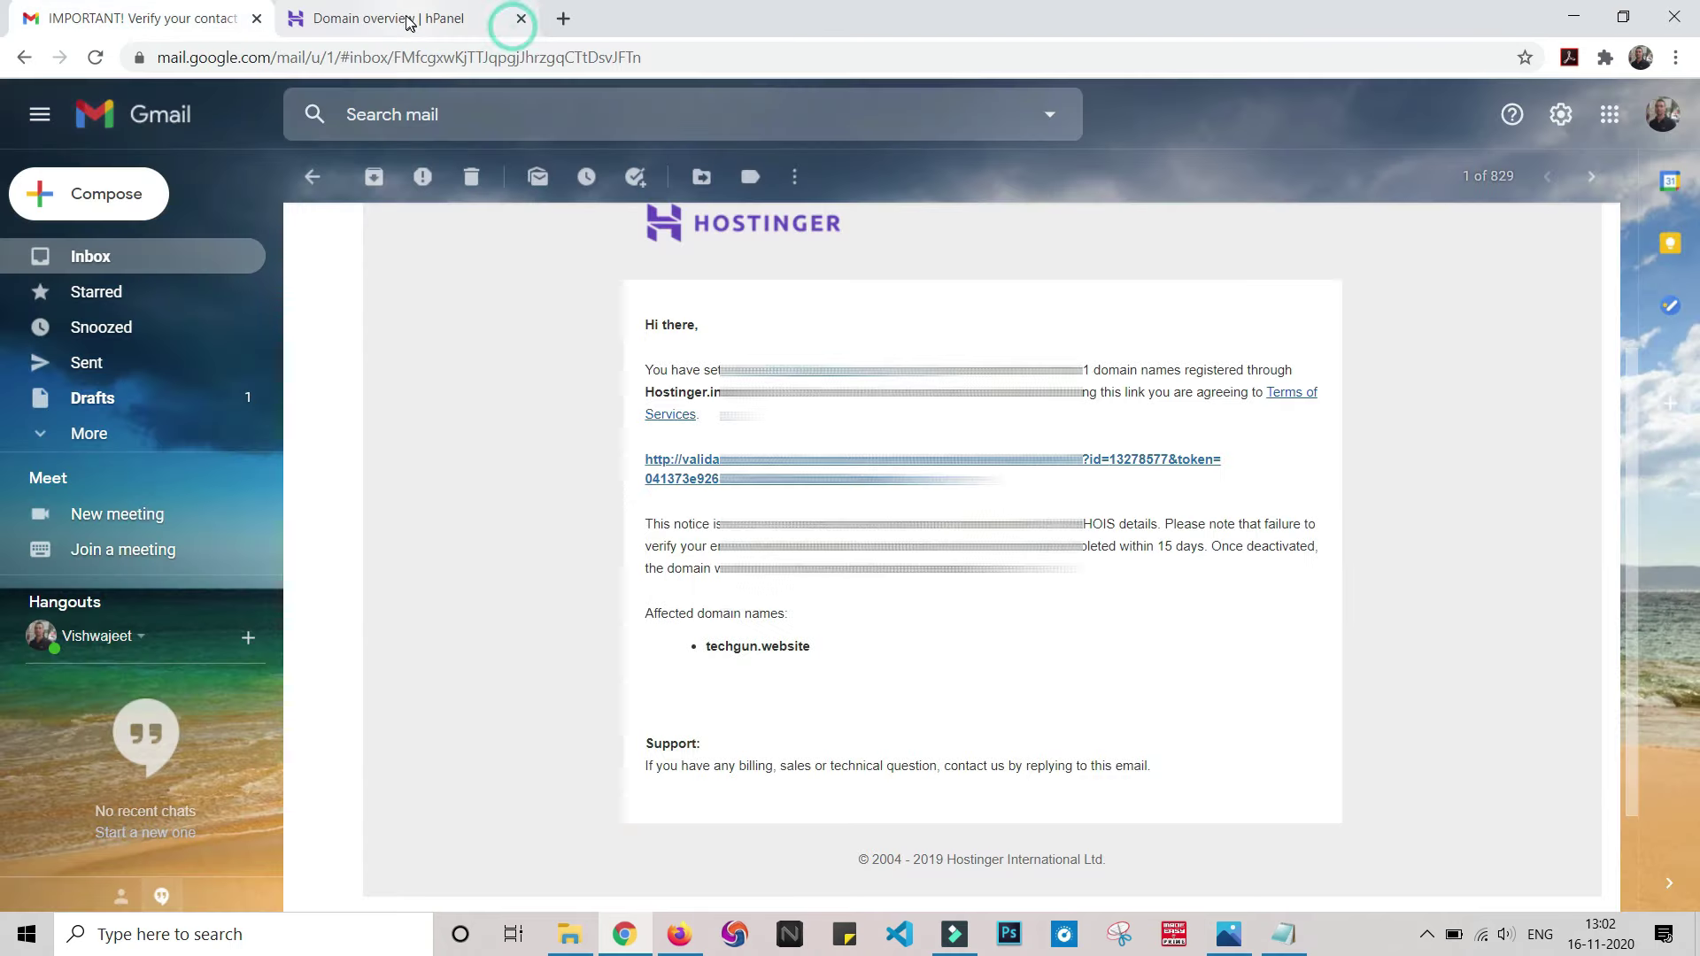
click(394, 21)
- Reload the techgun.website domain overview, then go Home and start Premium Web Hosting setup
click(721, 59)
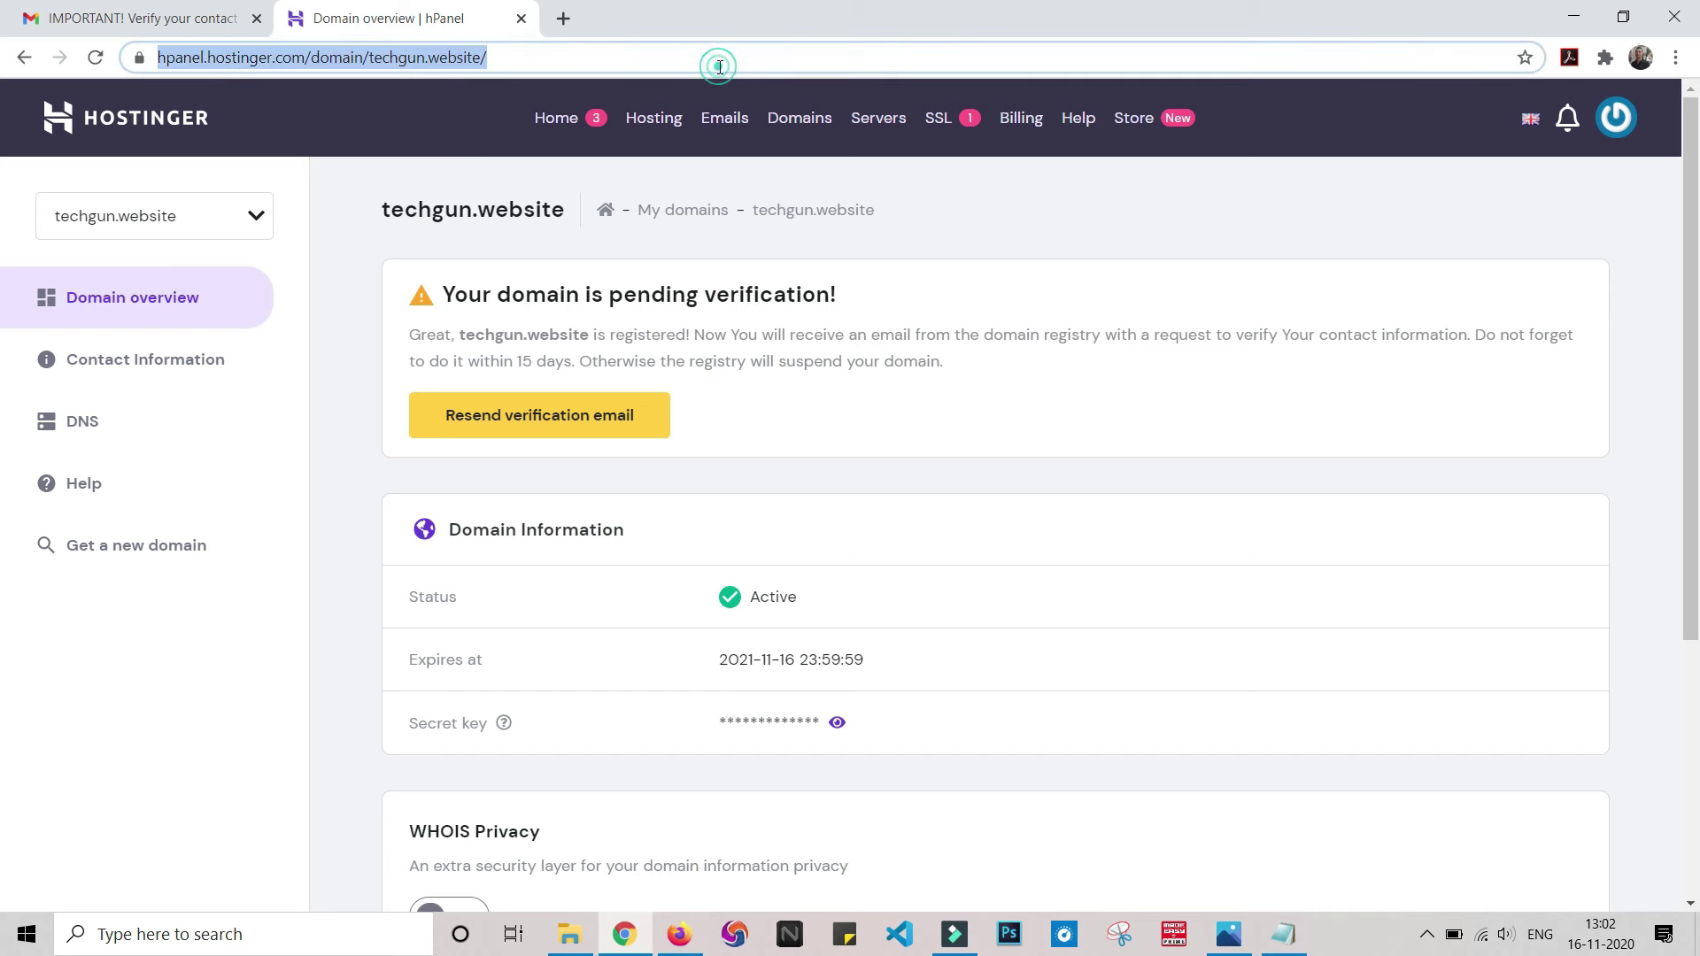
click(95, 57)
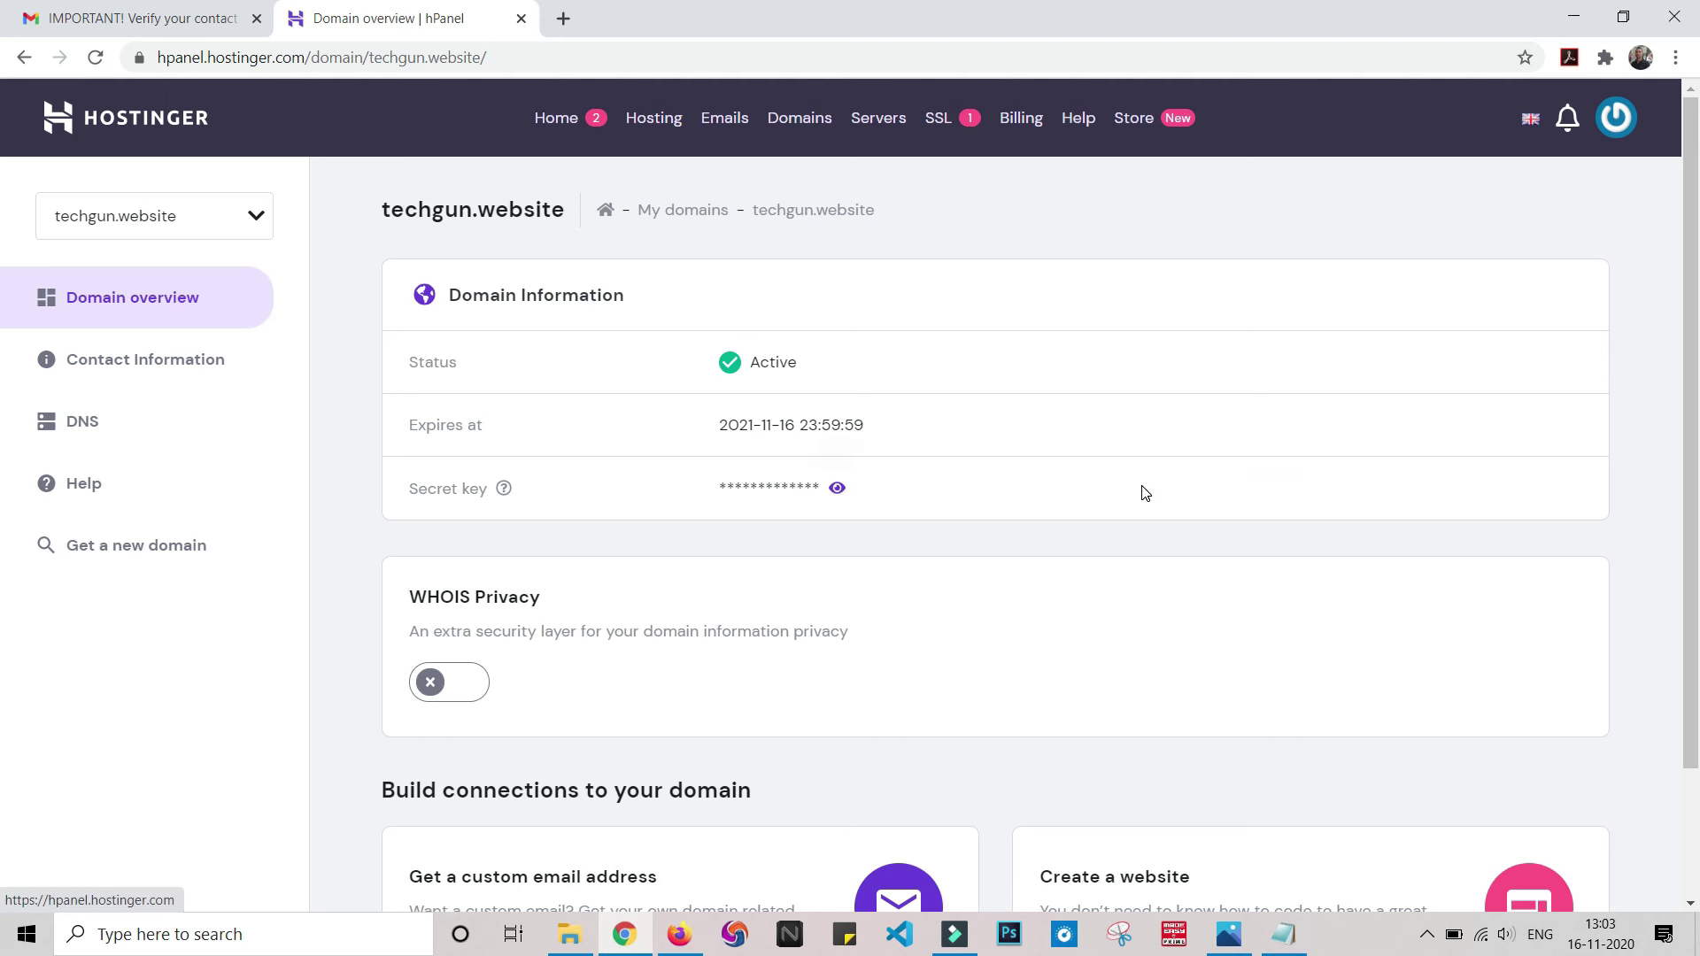
scroll(998, 698, down, 2)
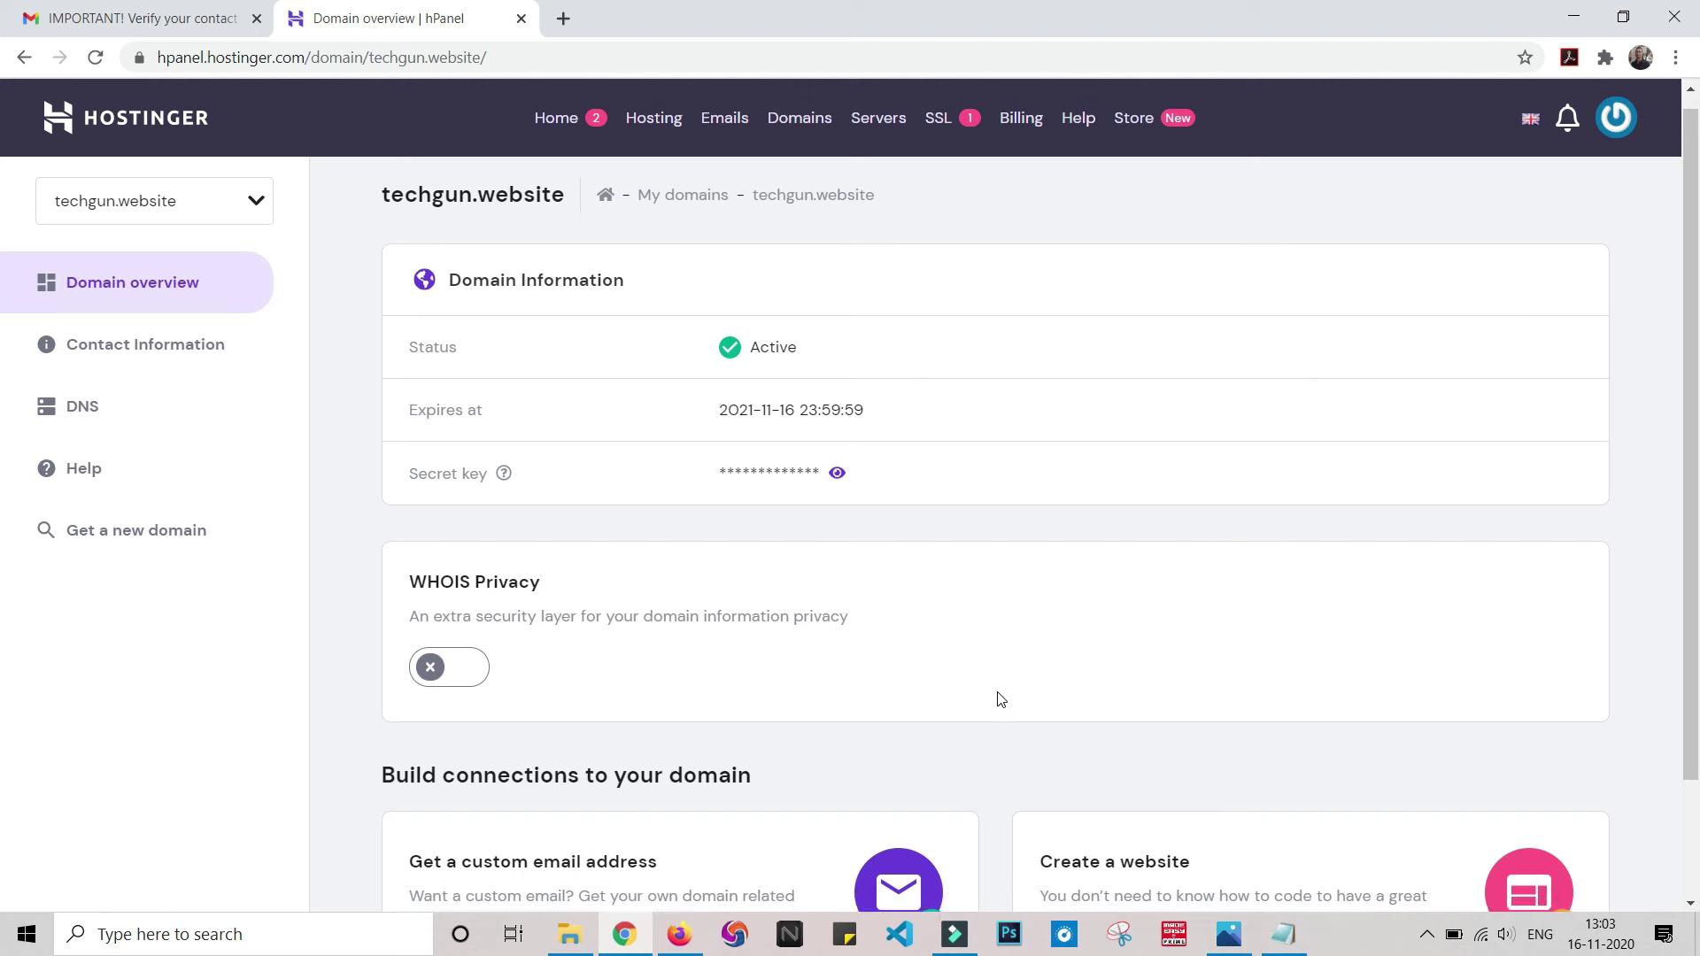
scroll(1204, 645, up, 2)
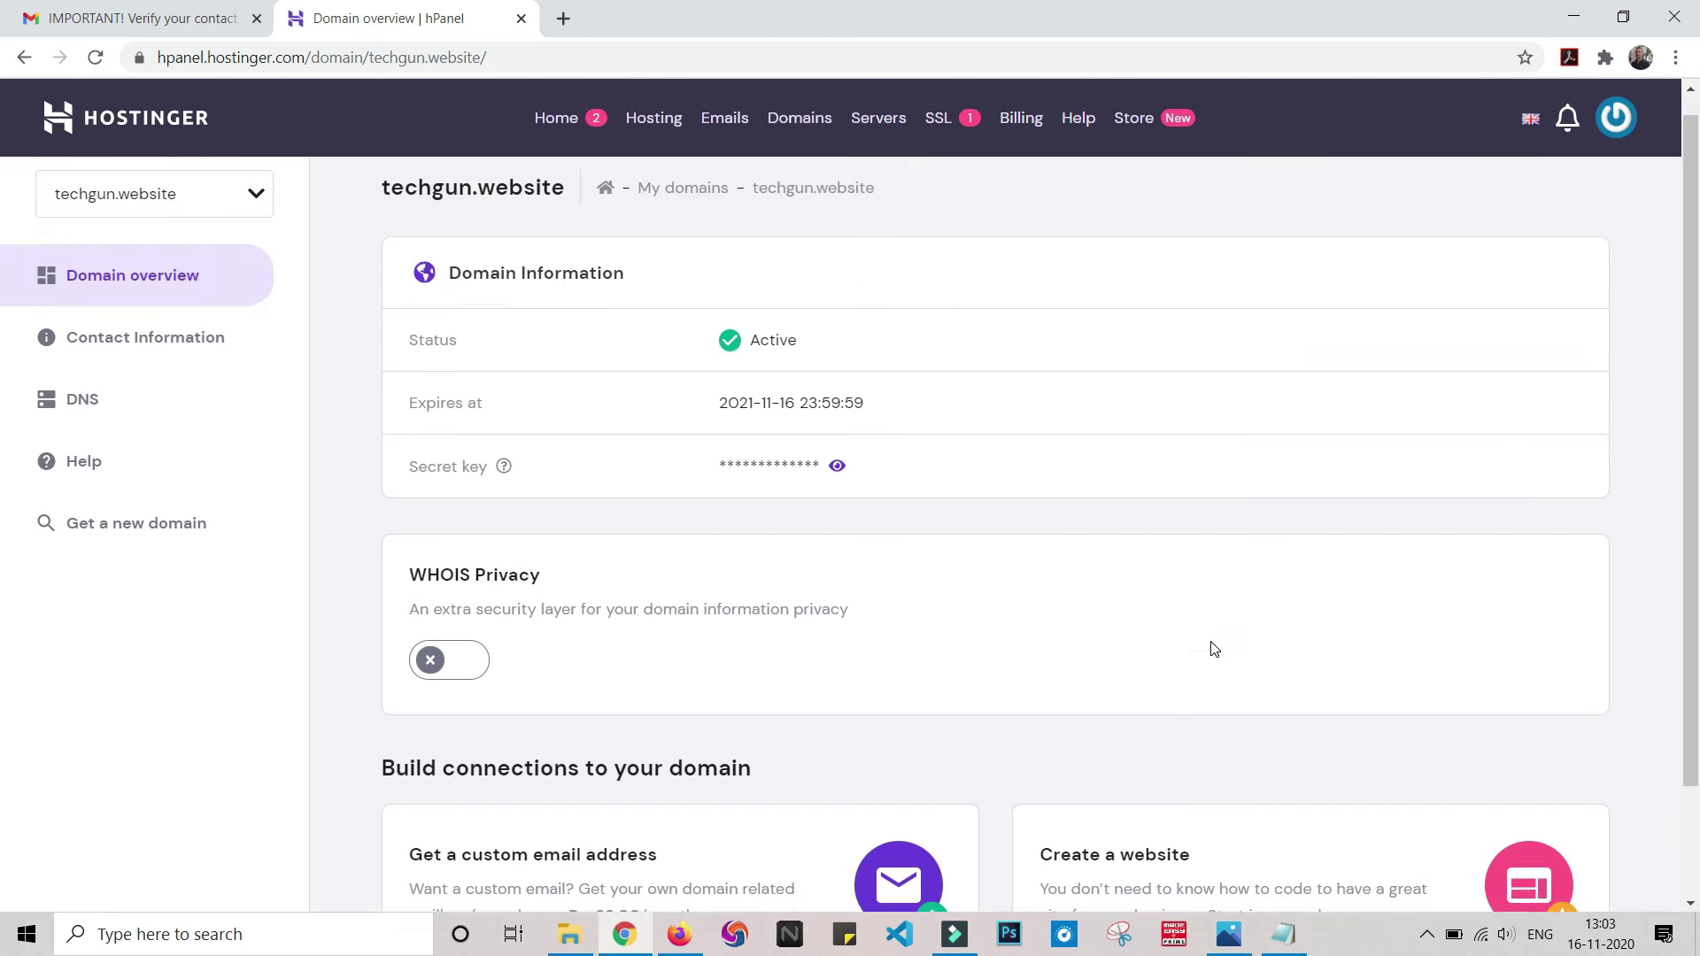
click(557, 128)
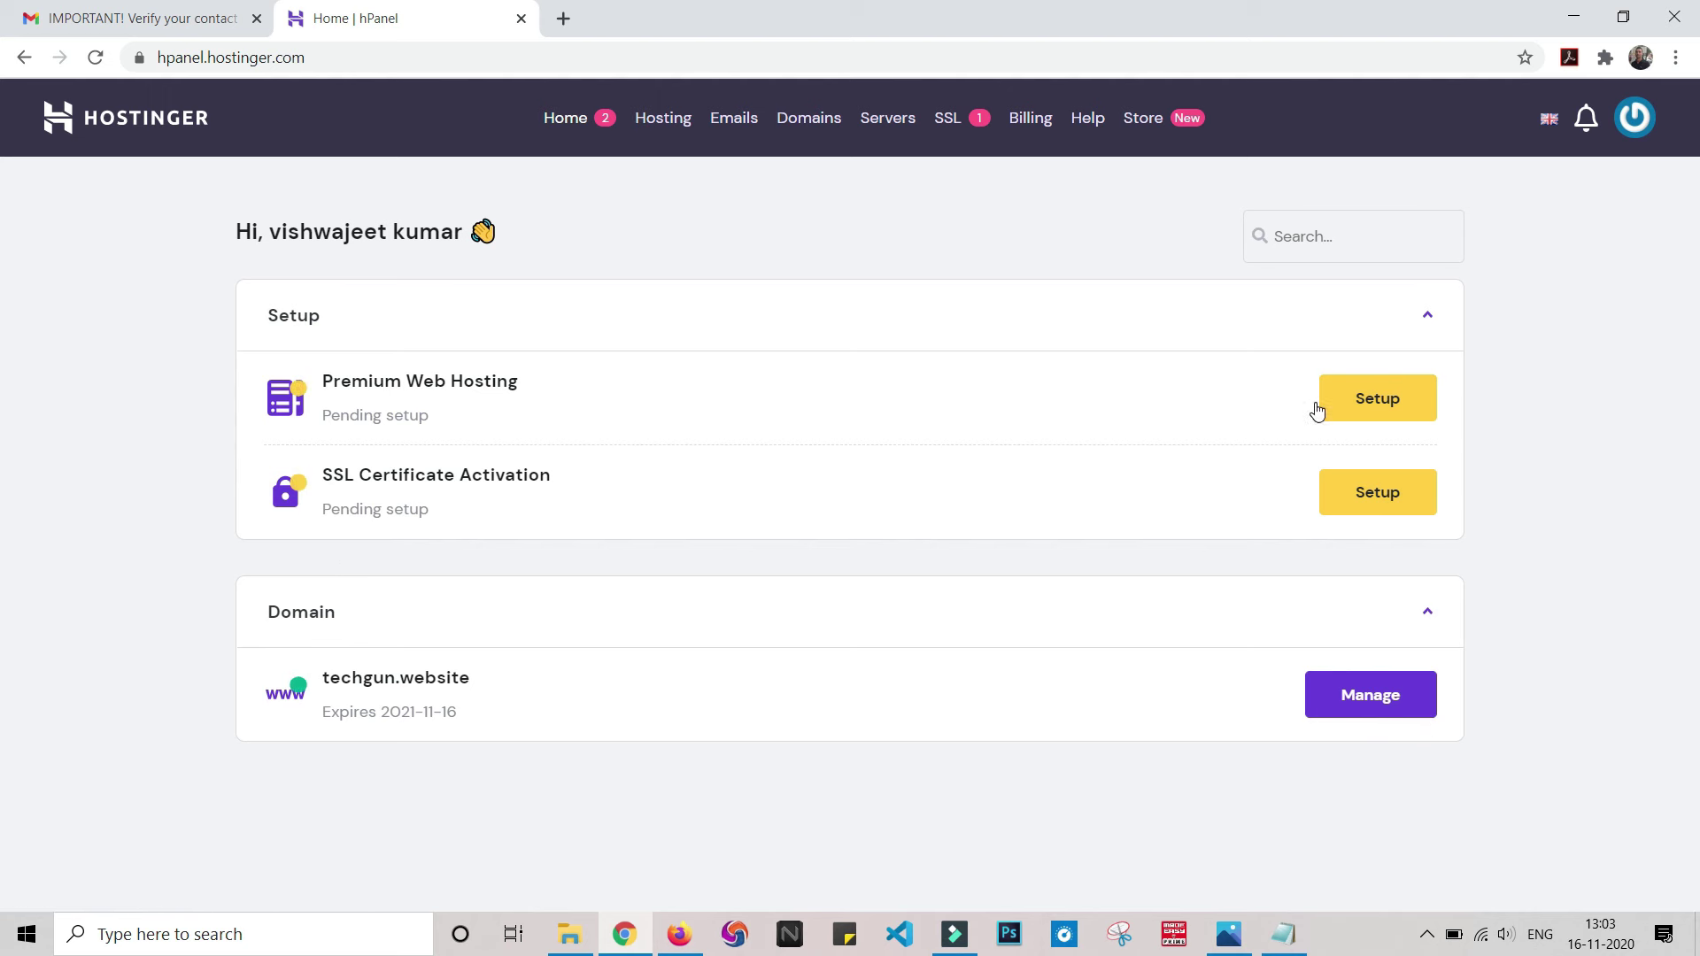
click(1362, 401)
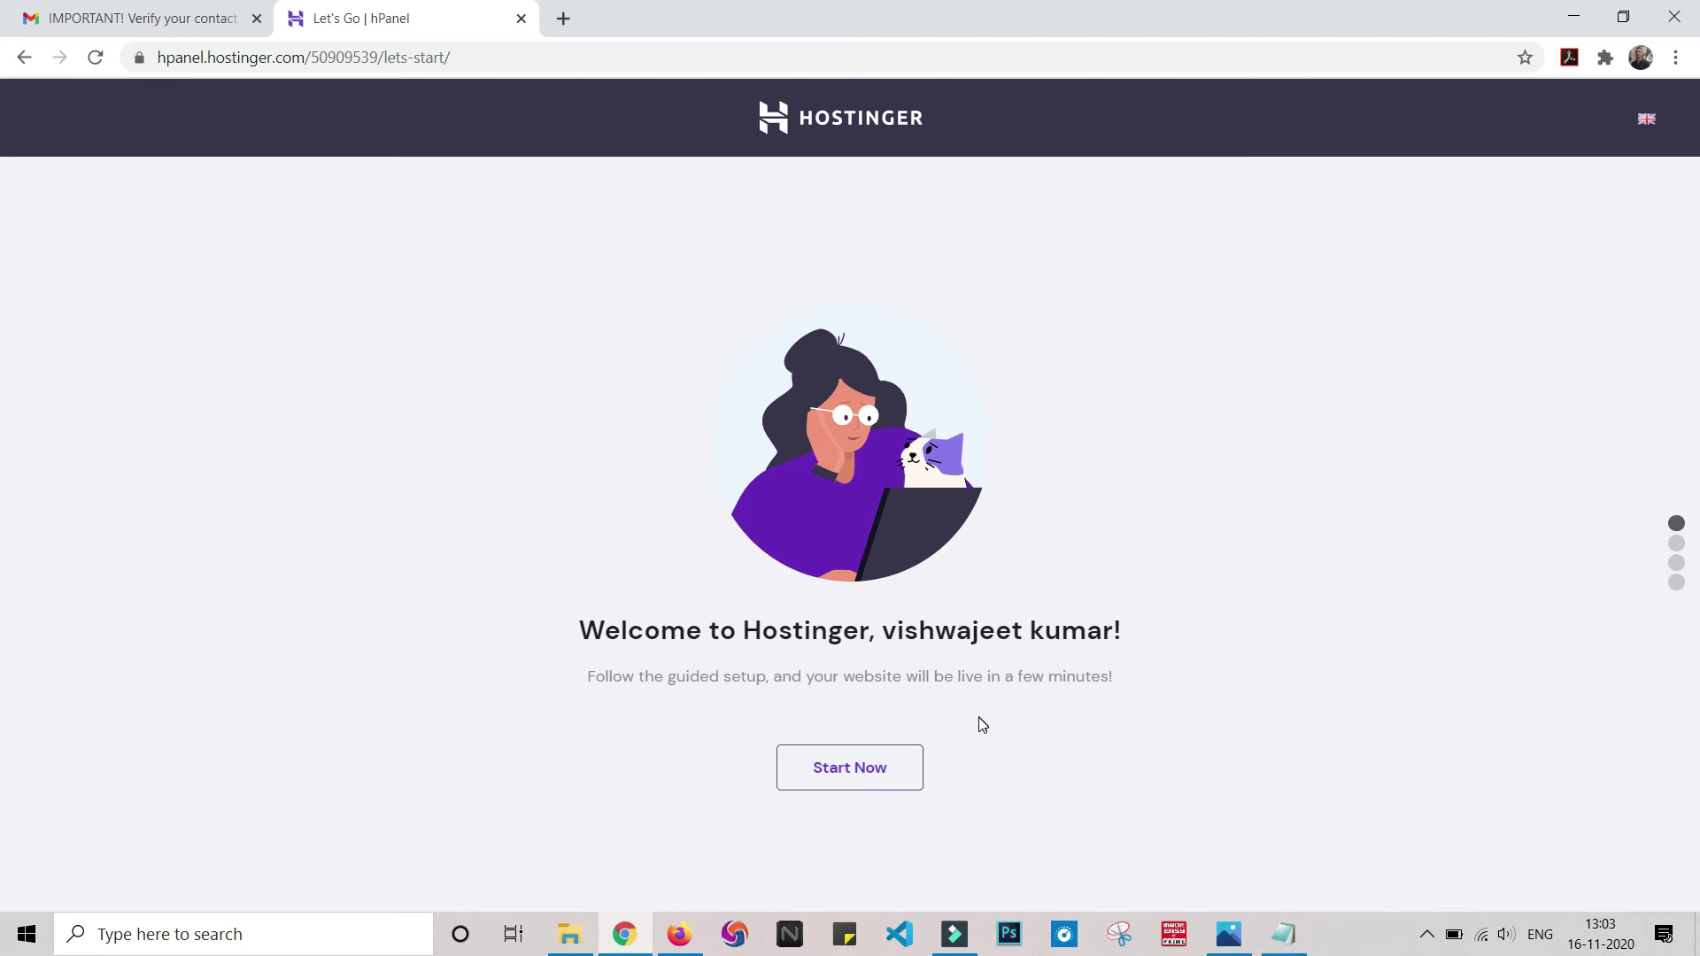
- Start guided setup, select techgun.website as the domain, and choose to start from scratch
click(893, 763)
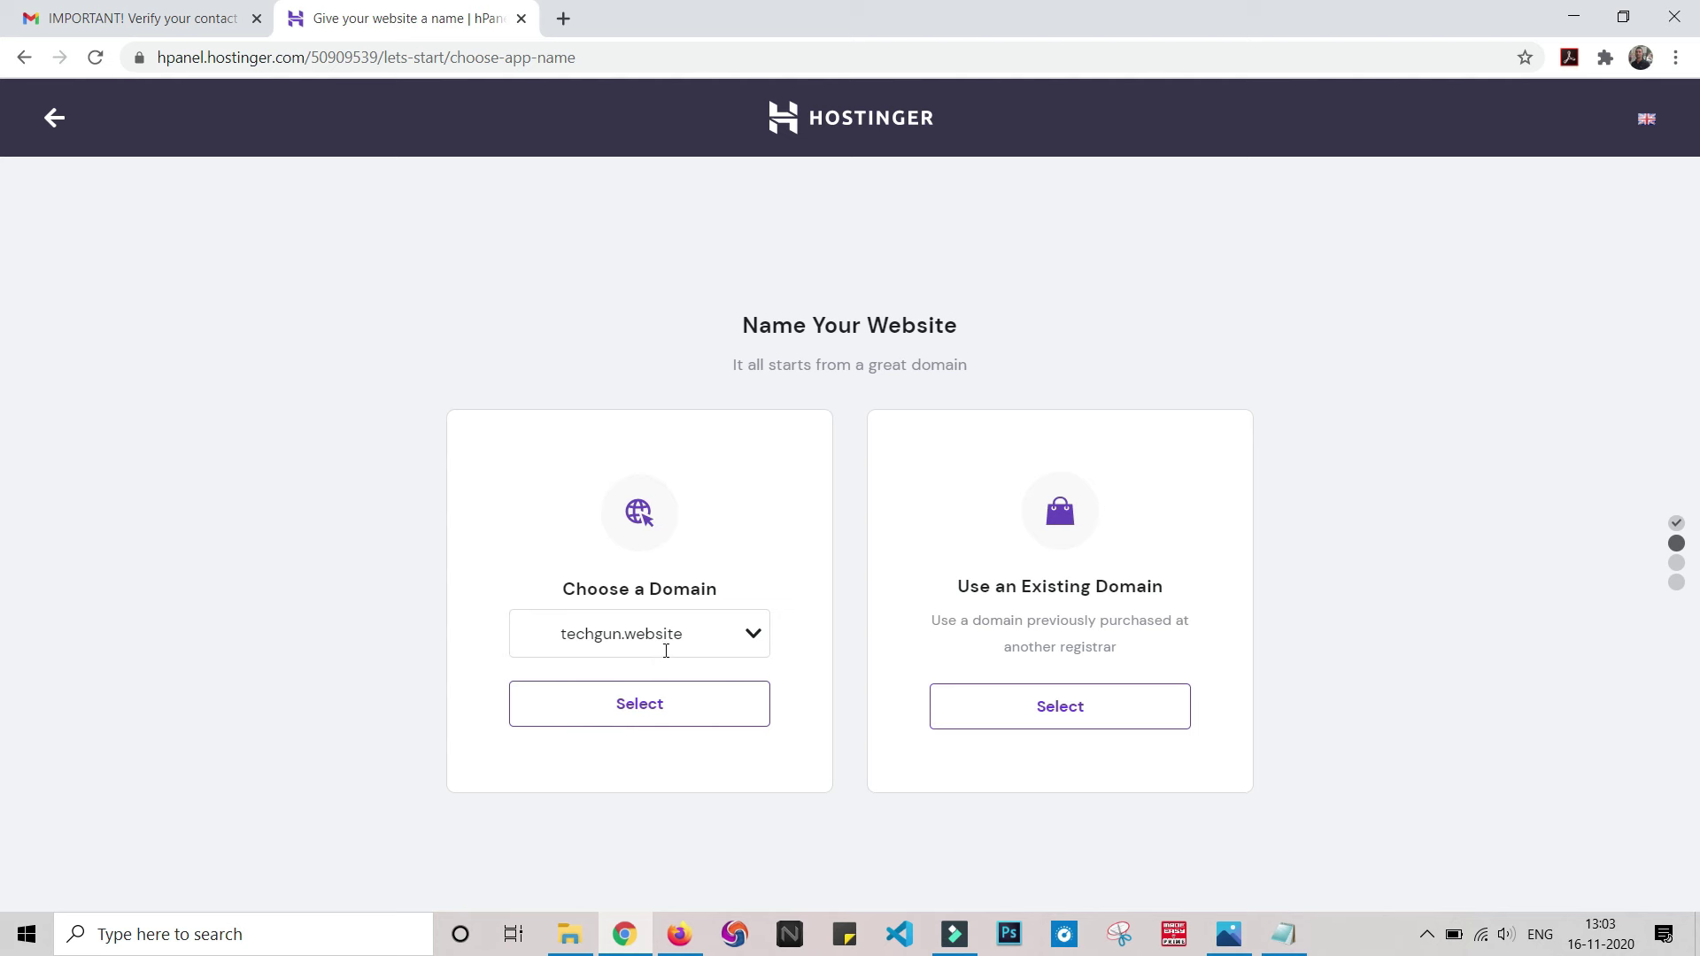
click(632, 717)
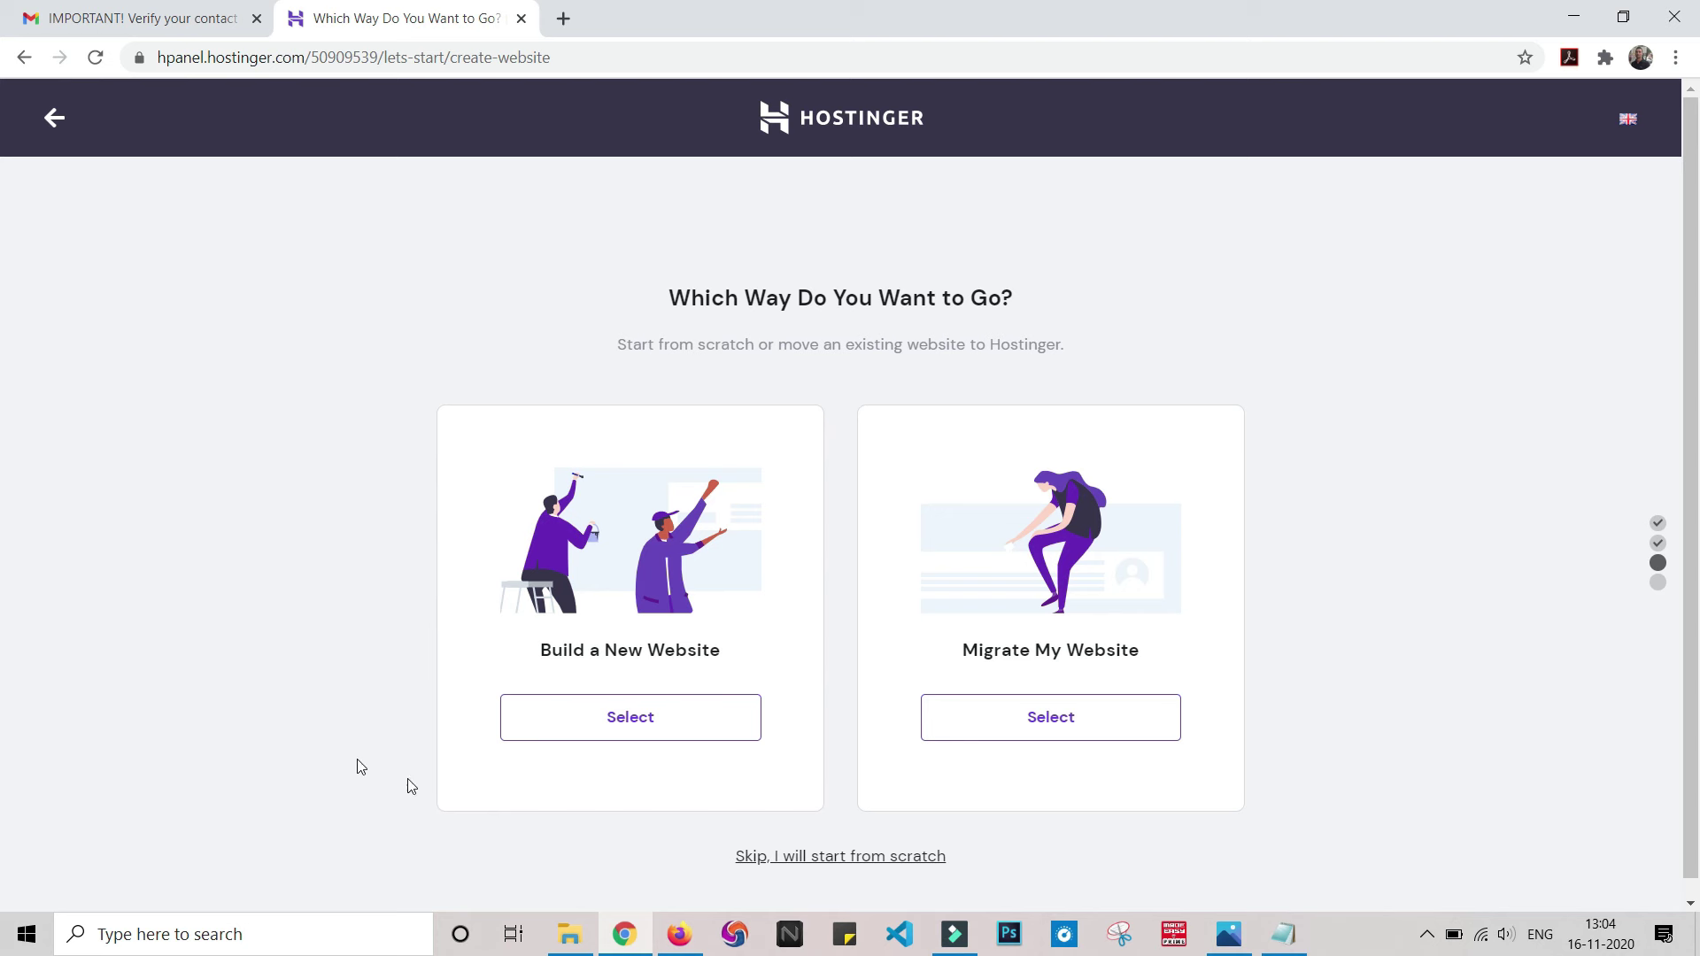
click(800, 856)
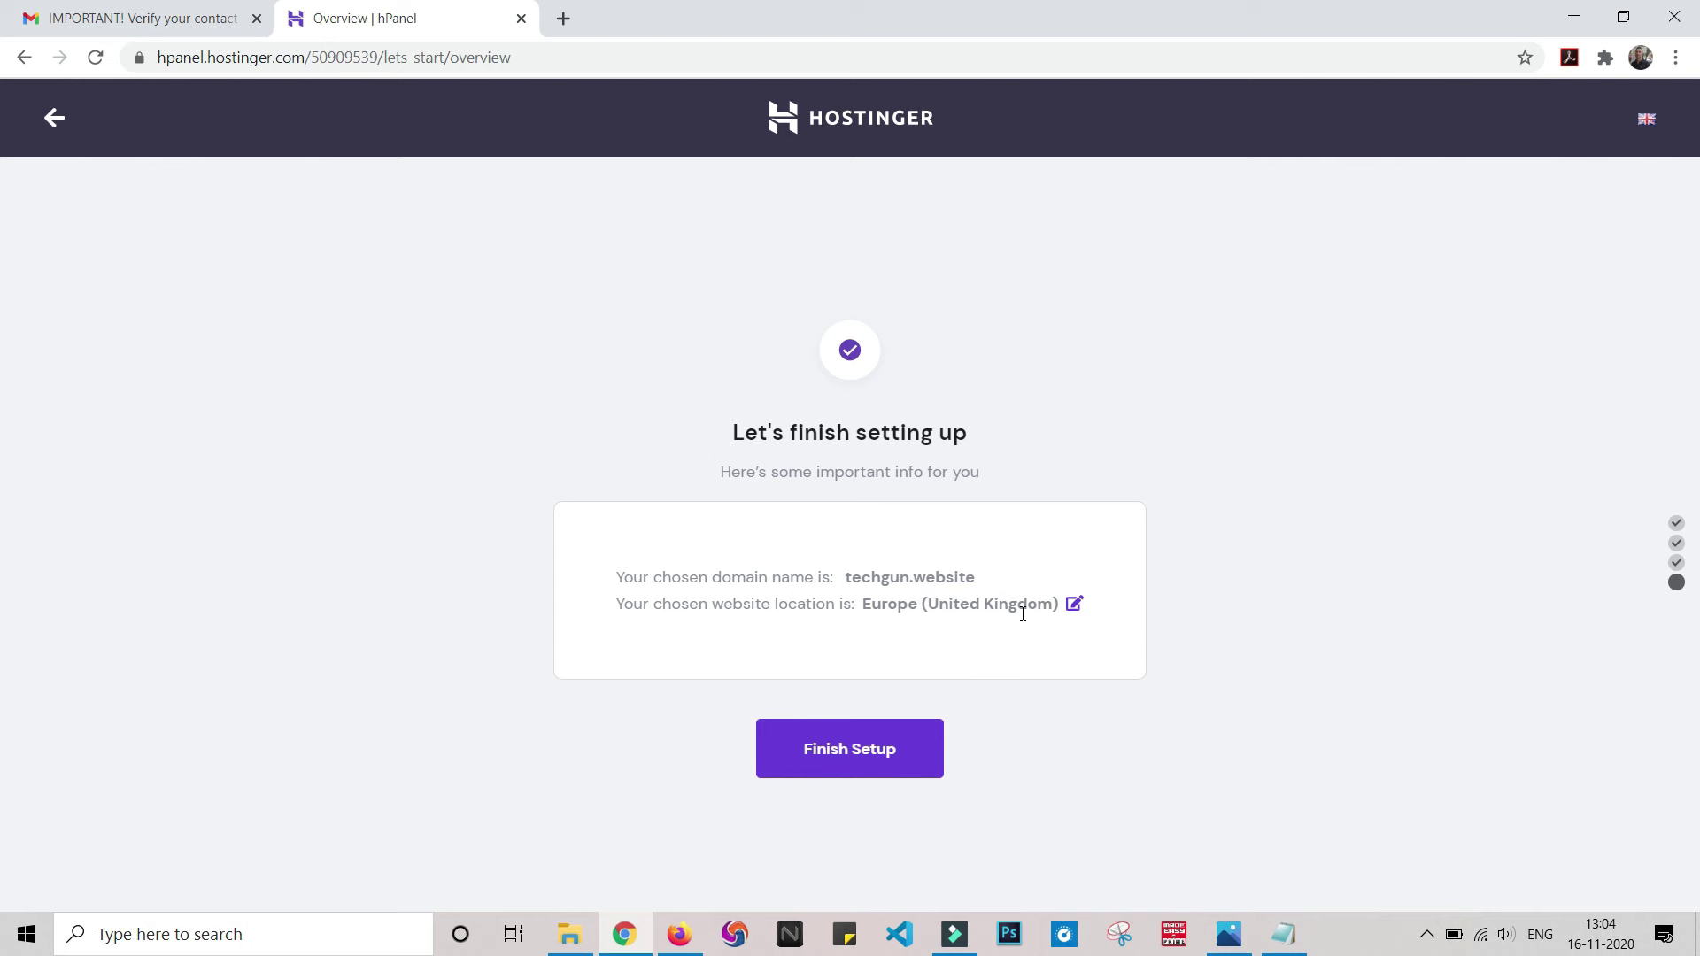
- Switch the server location from Europe (United Kingdom) to Asia (Singapore) and finish setup
click(1073, 606)
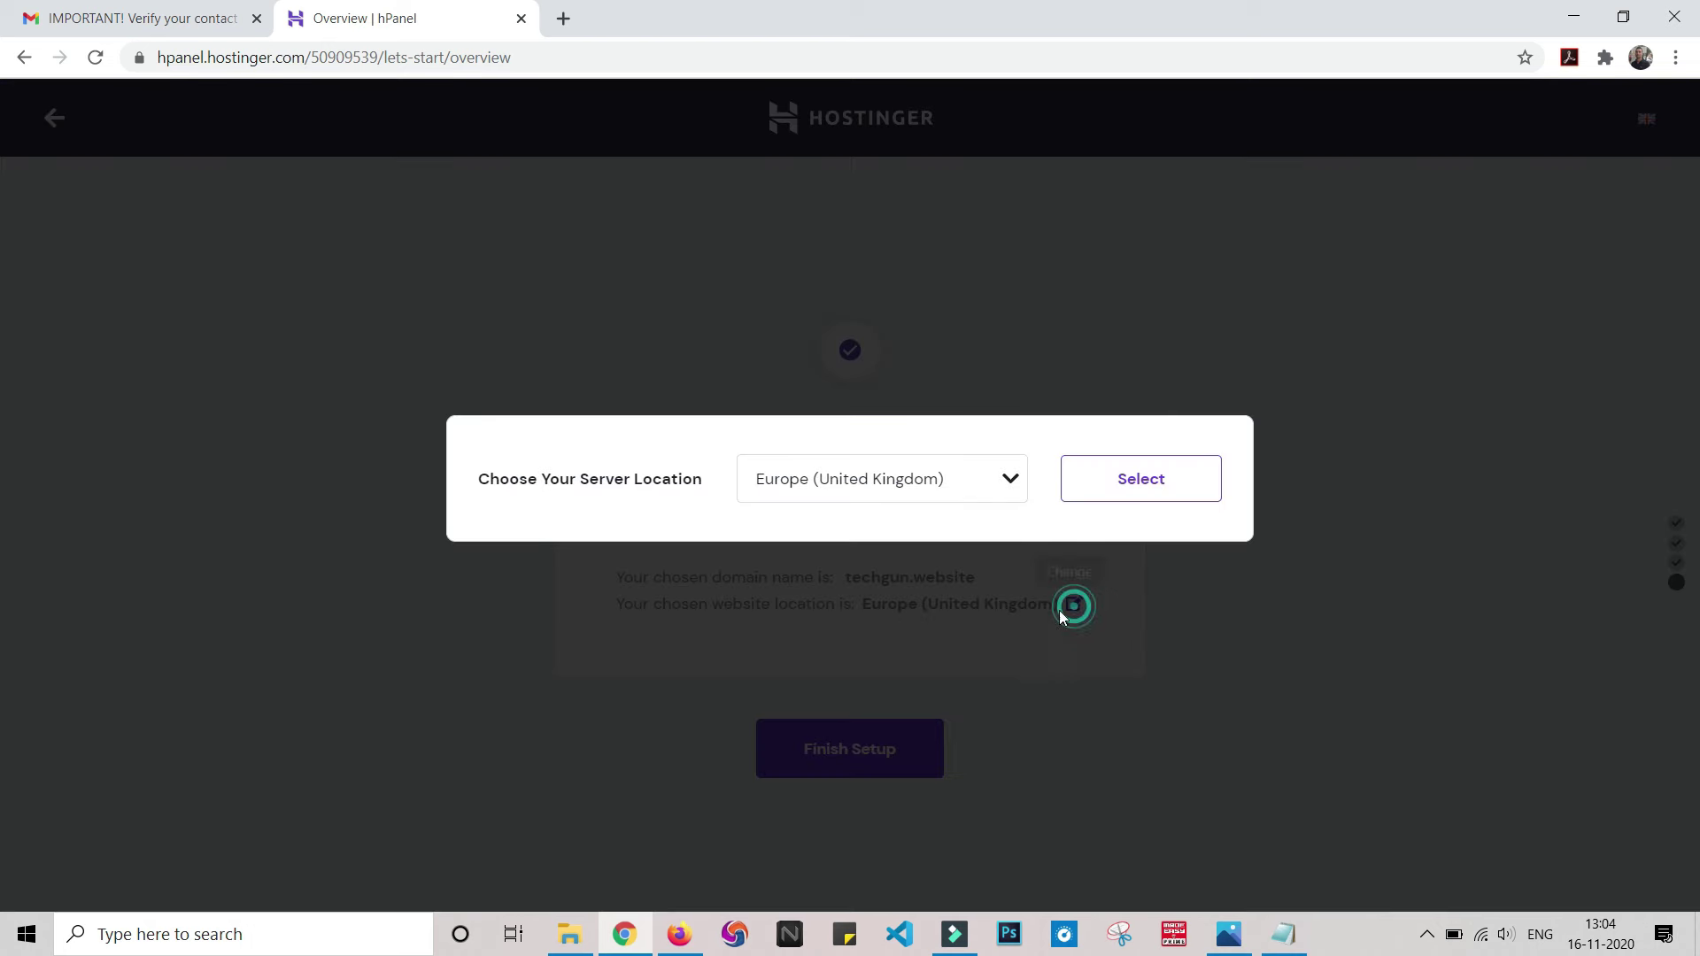
click(1010, 479)
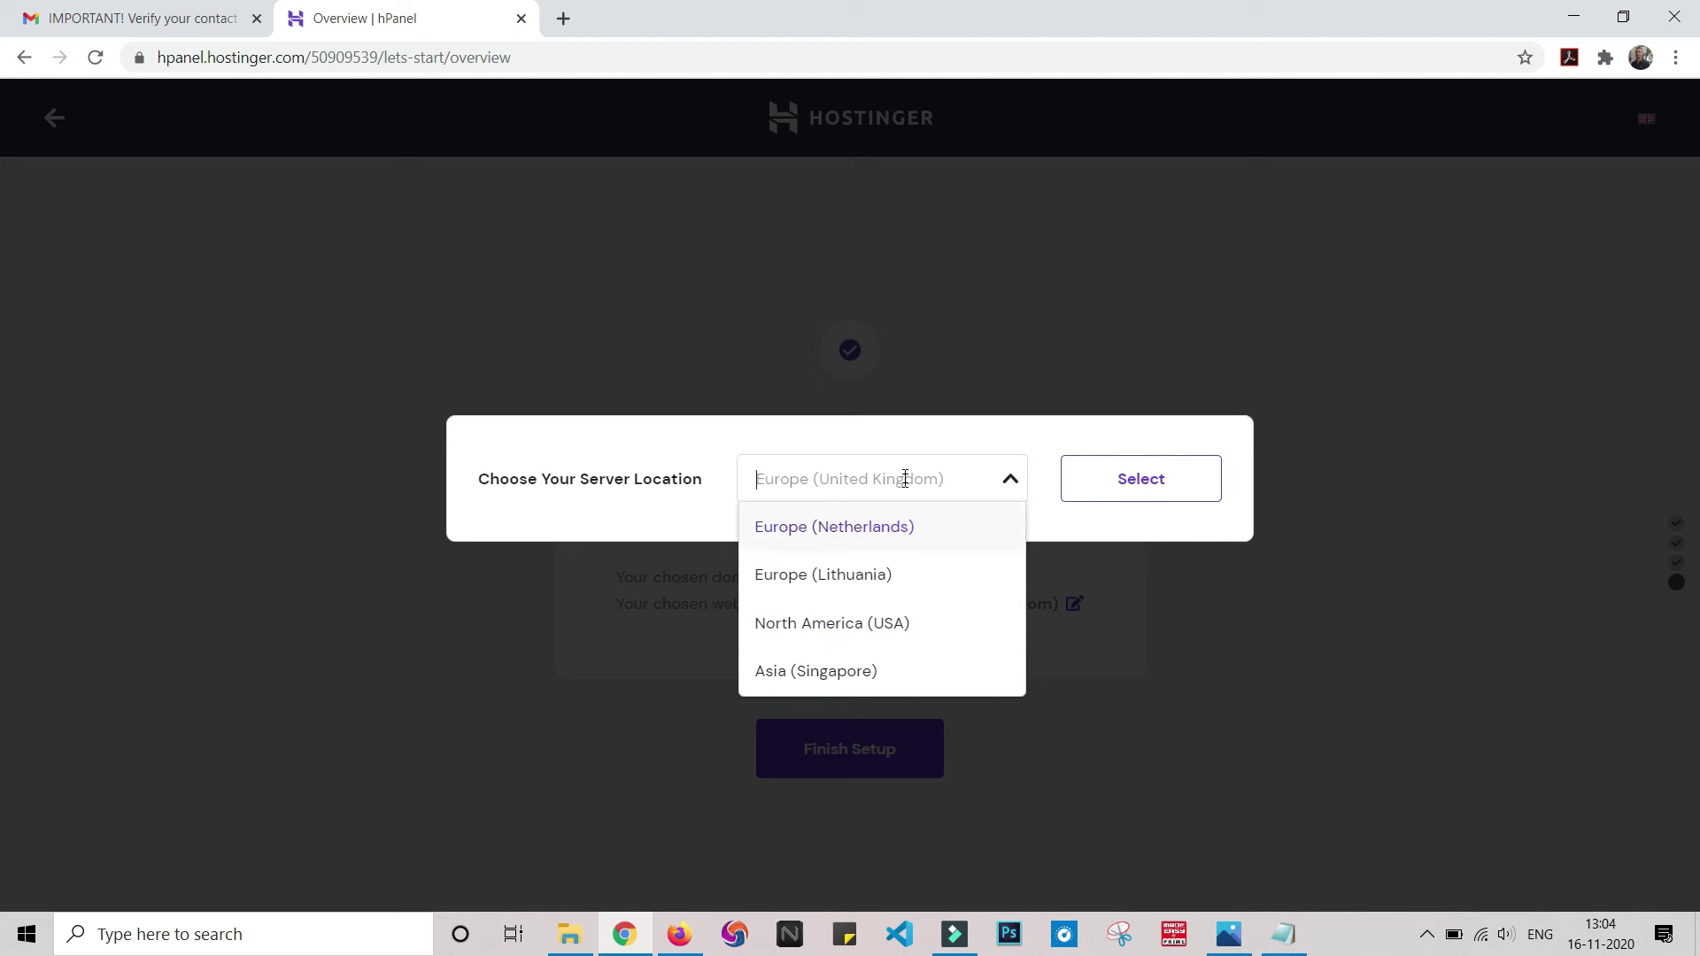
click(806, 671)
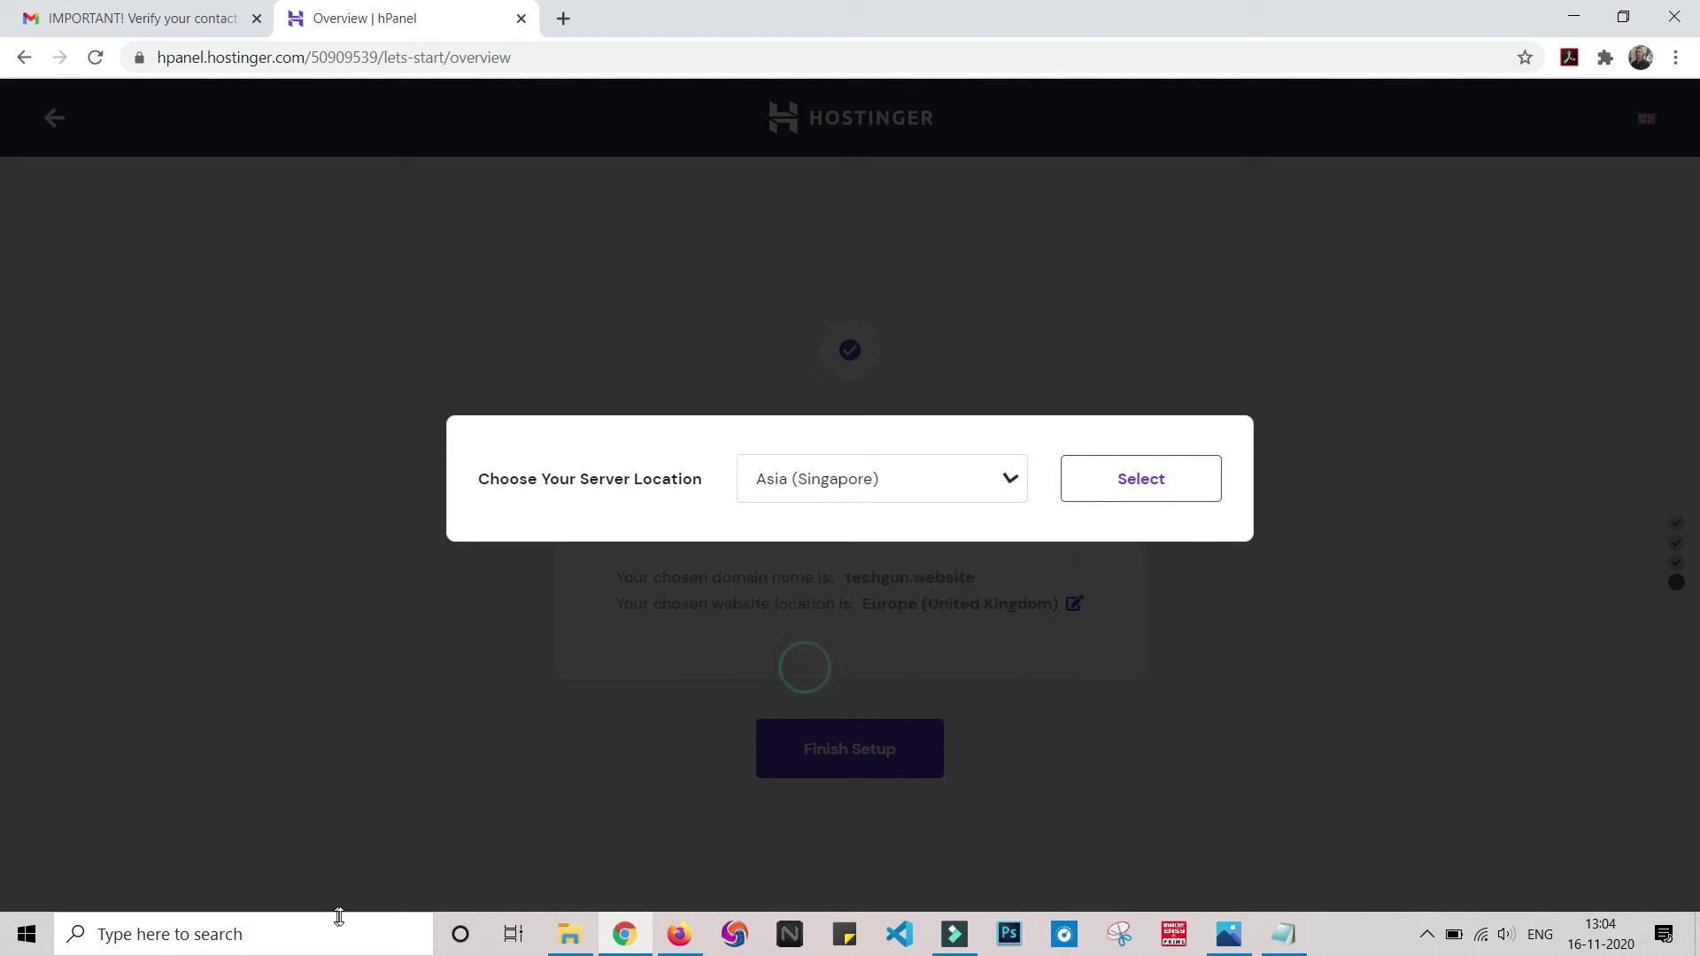
click(1191, 492)
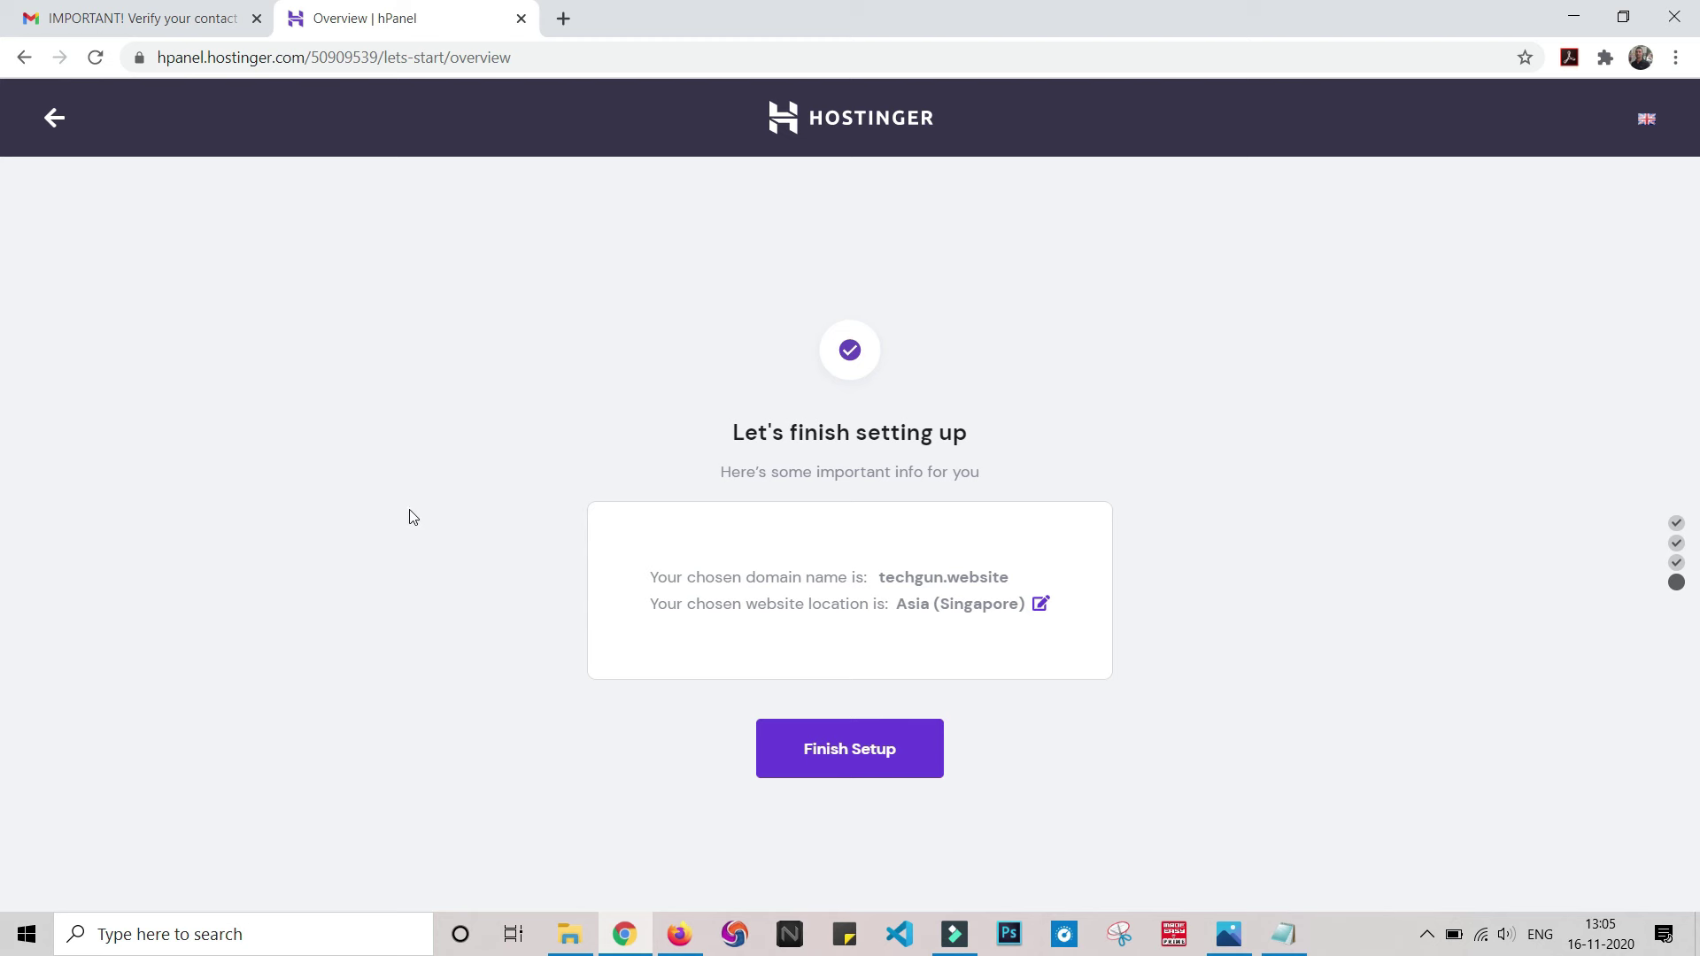
click(856, 765)
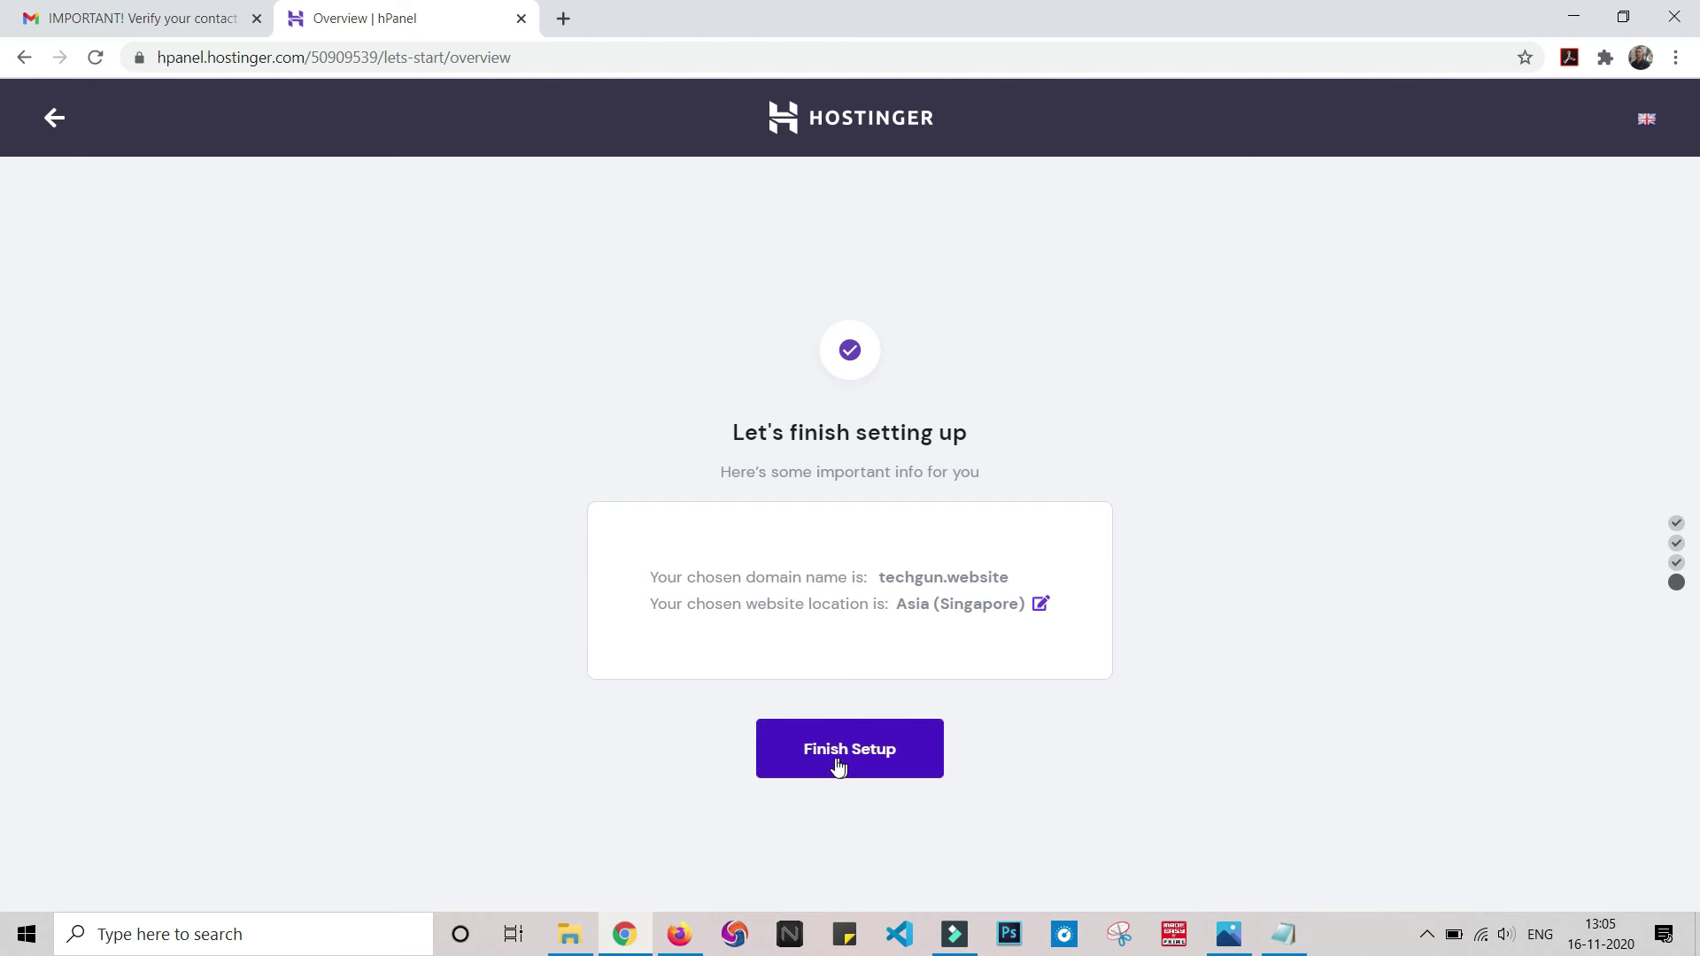
click(847, 765)
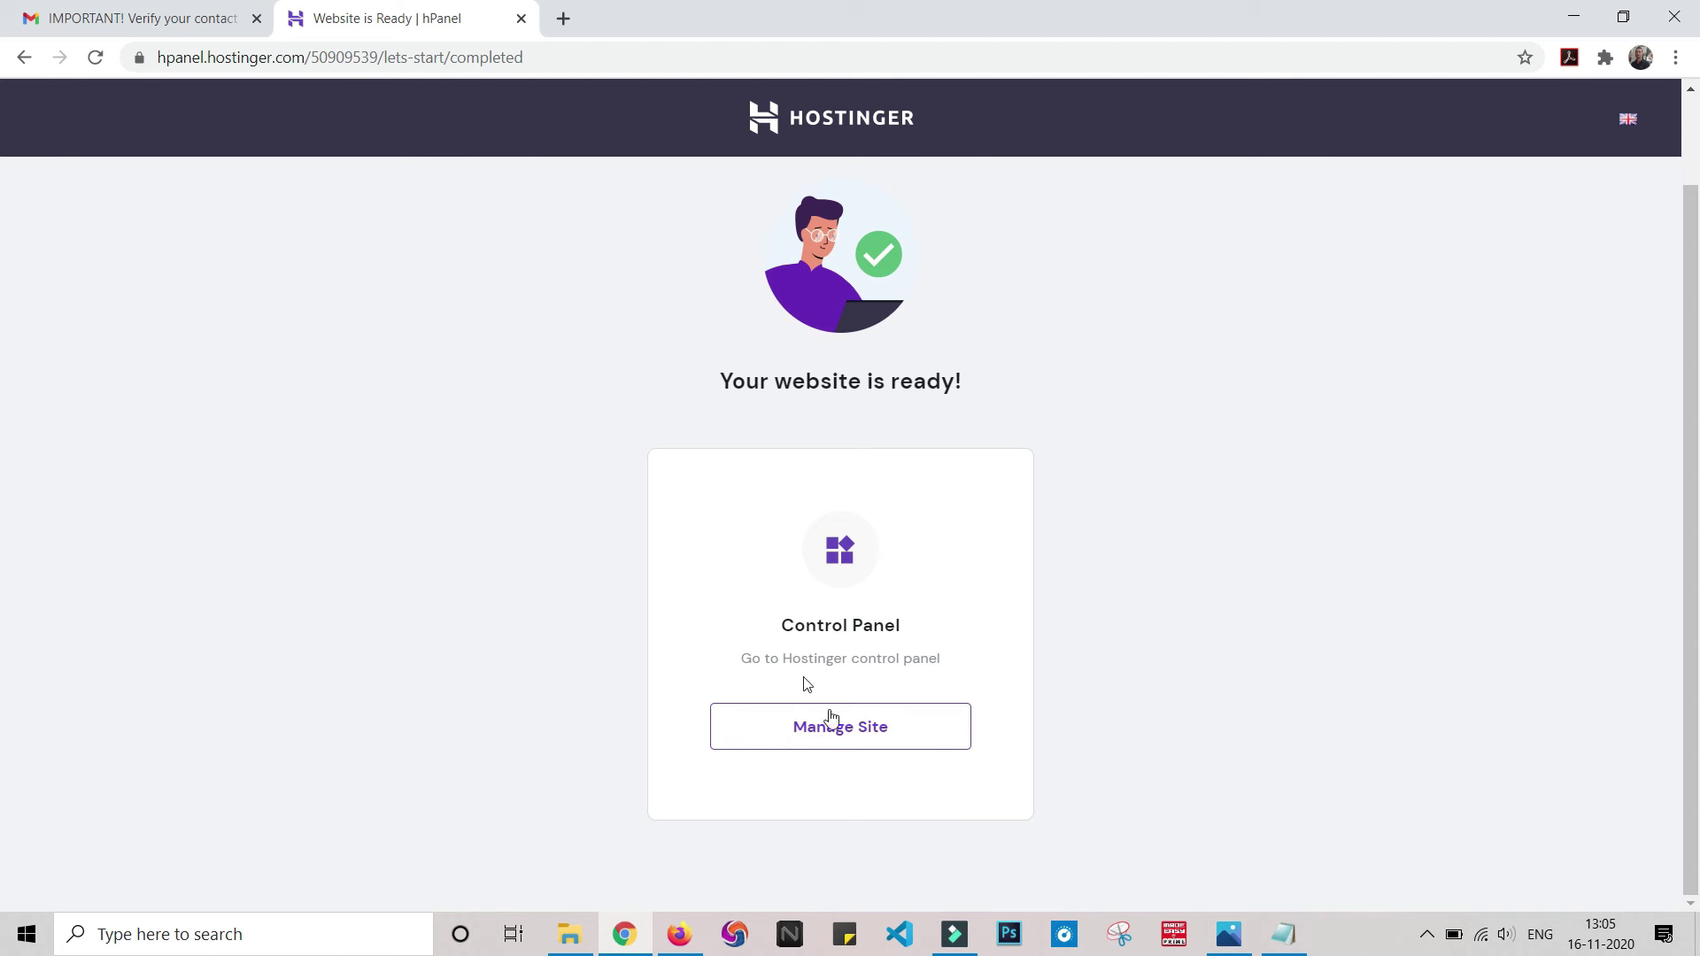
- Open techgun.website's Hosting Account via Manage Site, review its tools, then return Home
click(844, 740)
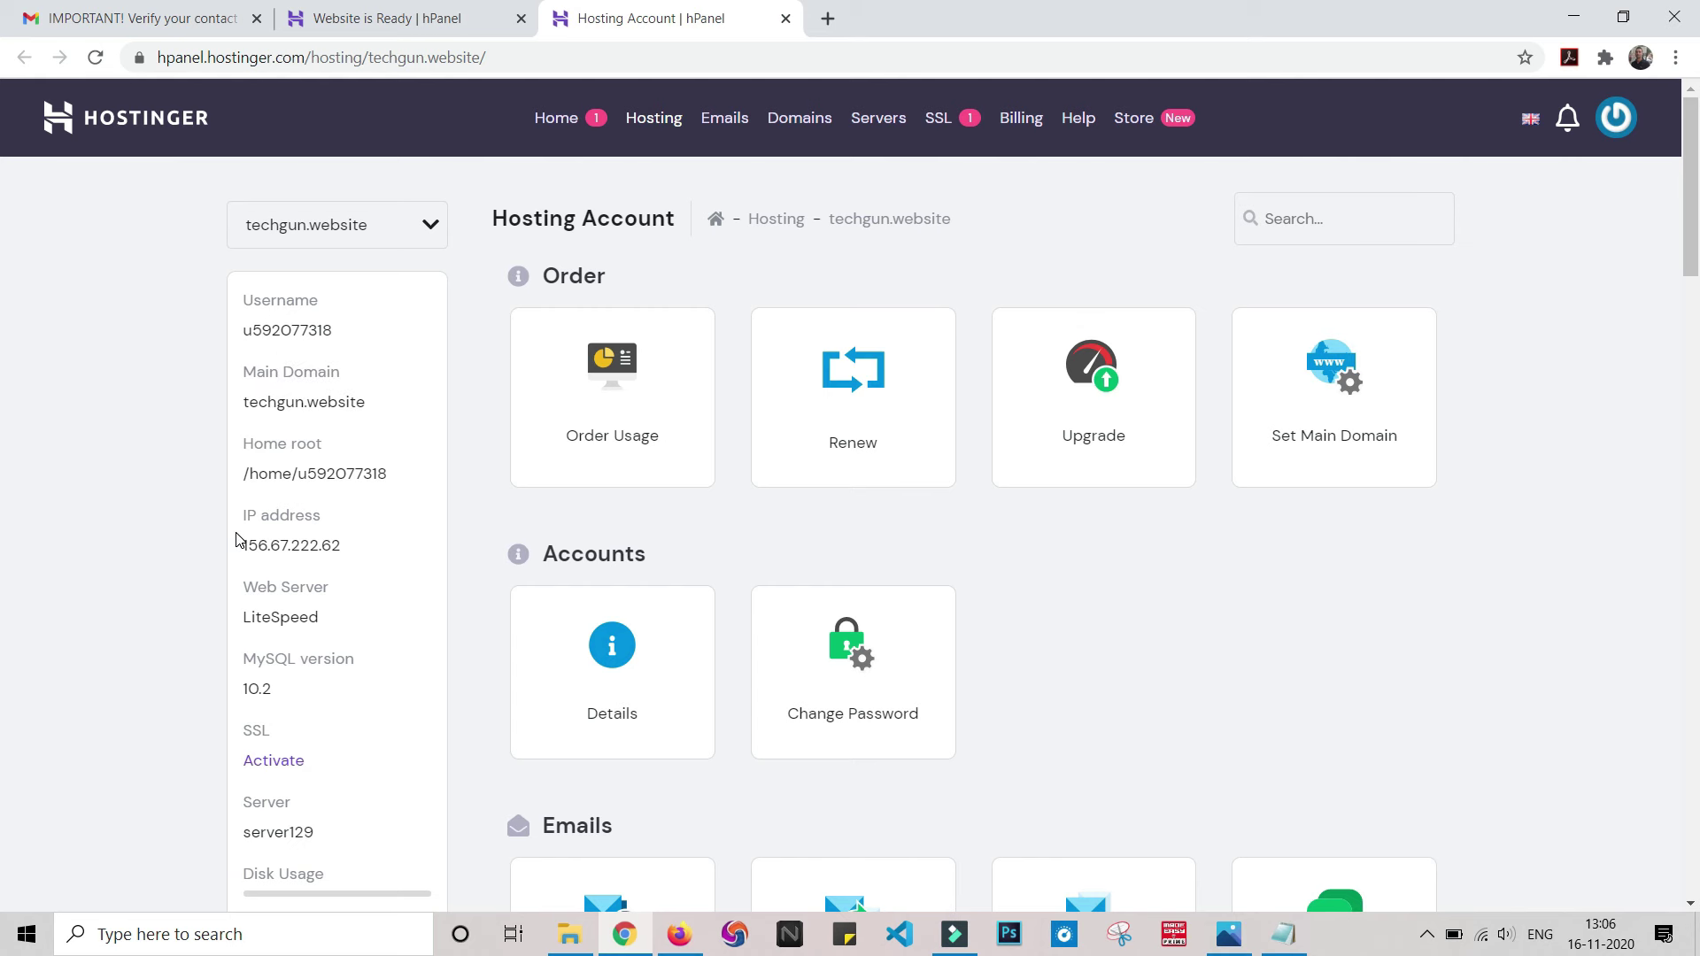
scroll(238, 540, down, 1)
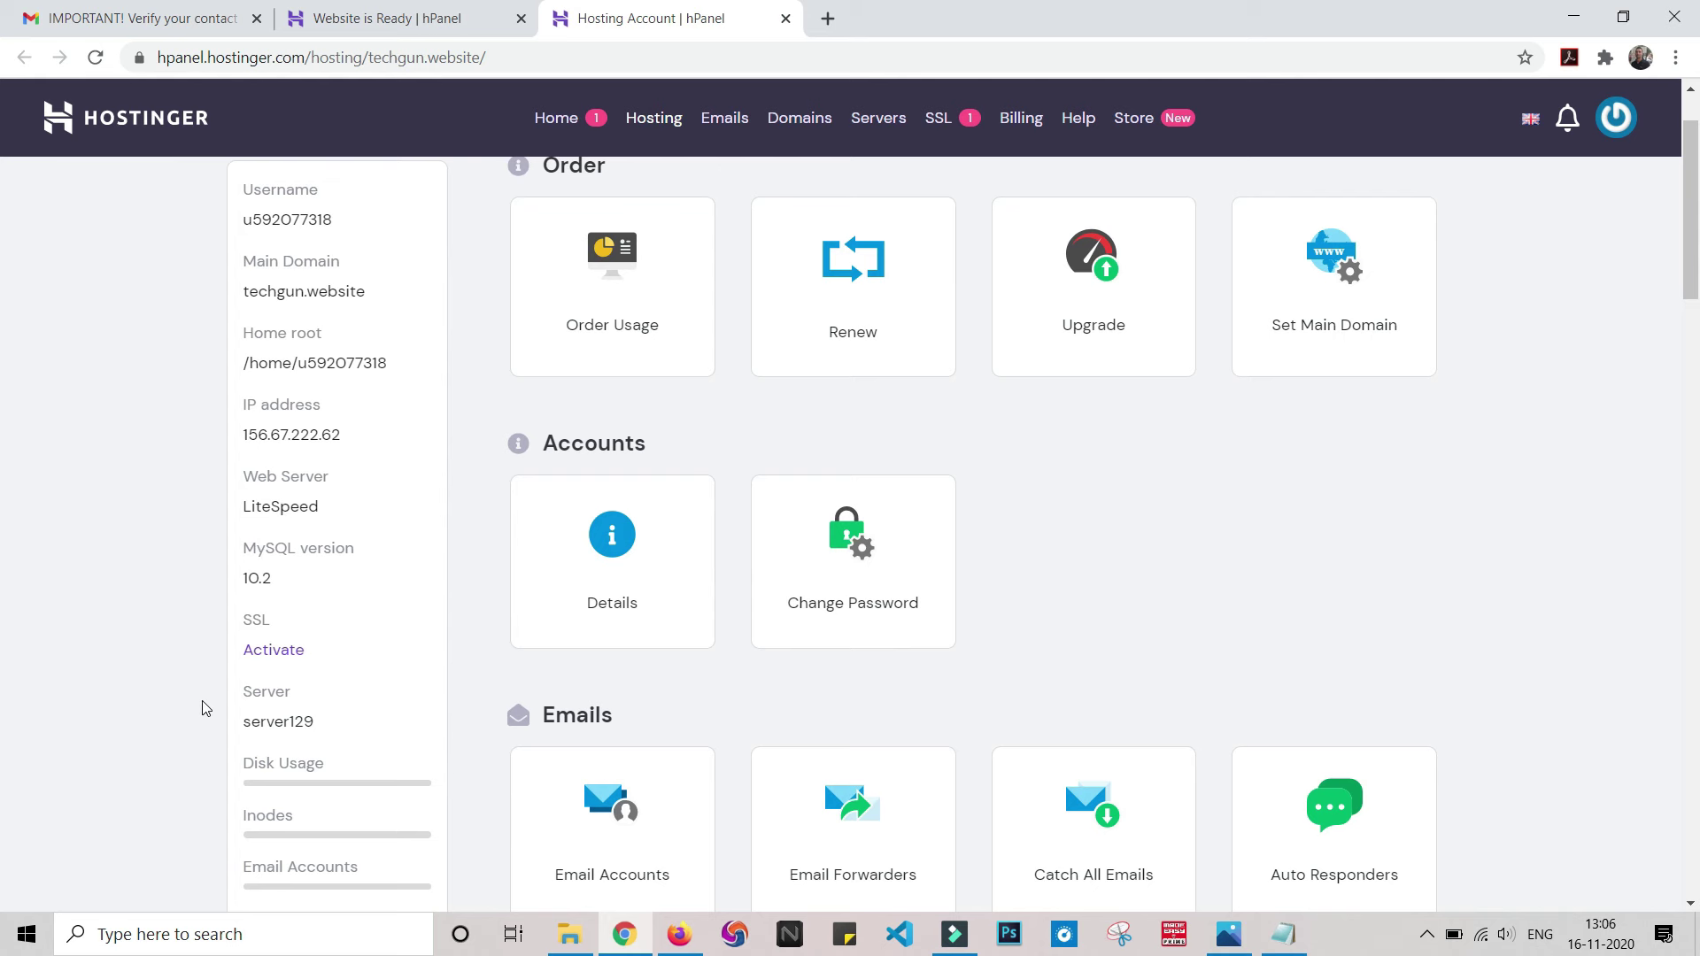
scroll(203, 706, down, 3)
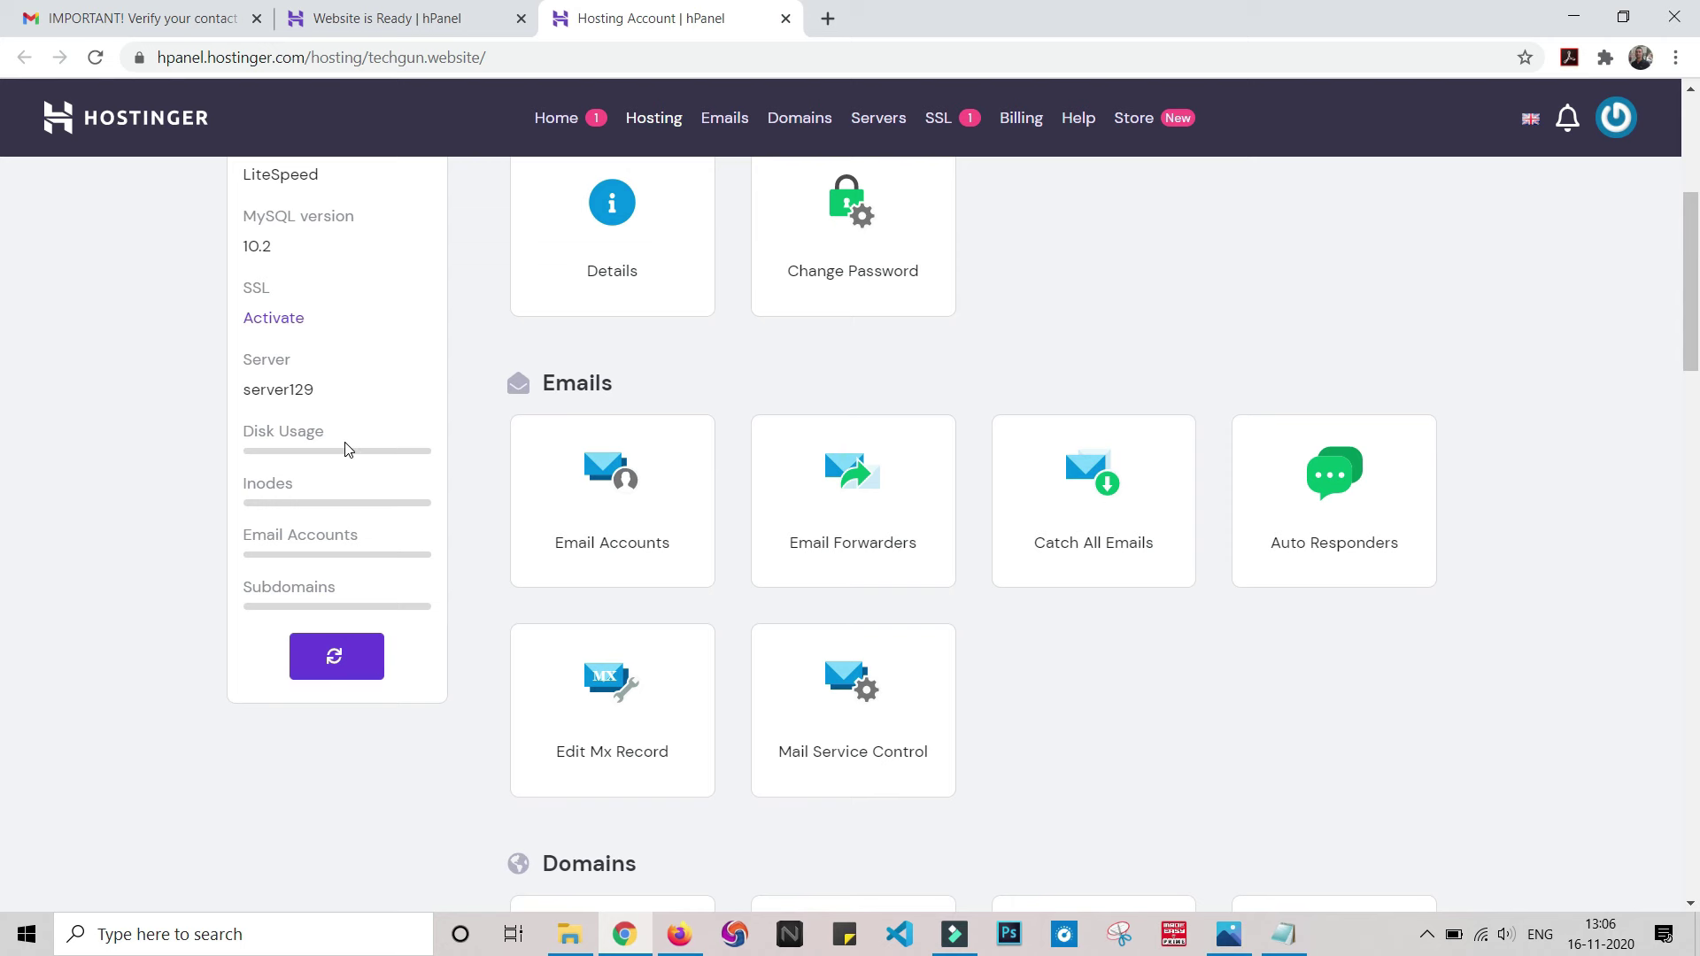
scroll(1625, 834, down, 6)
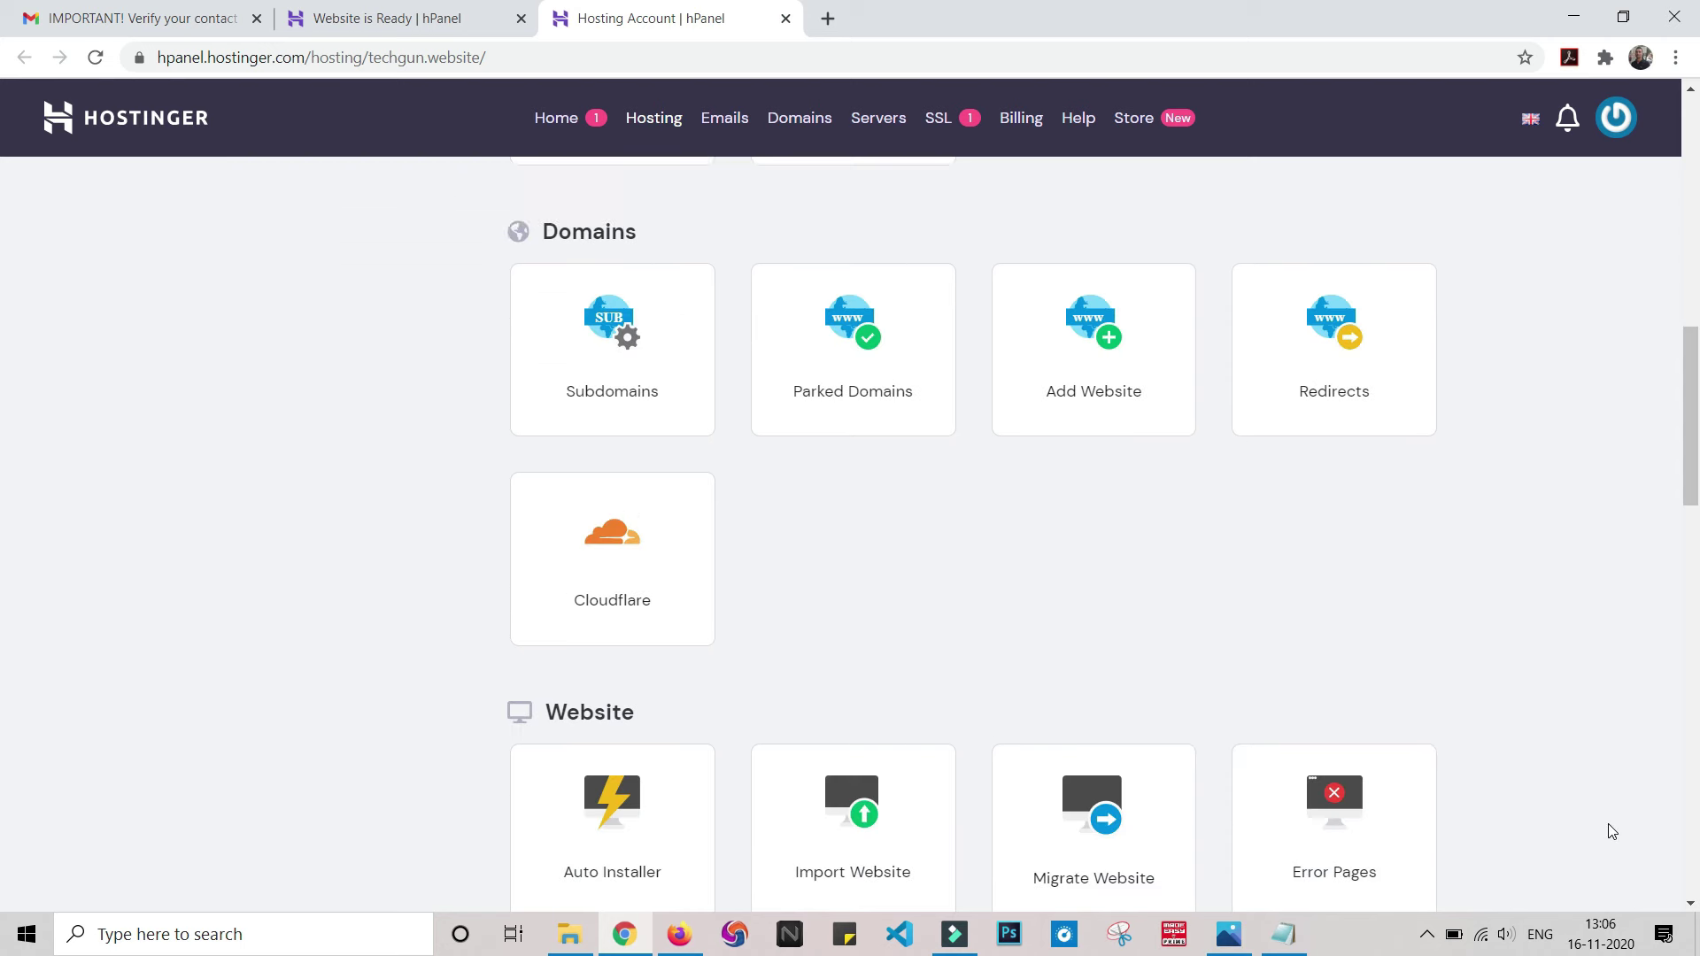
scroll(1602, 804, up, 7)
scroll(1597, 770, up, 3)
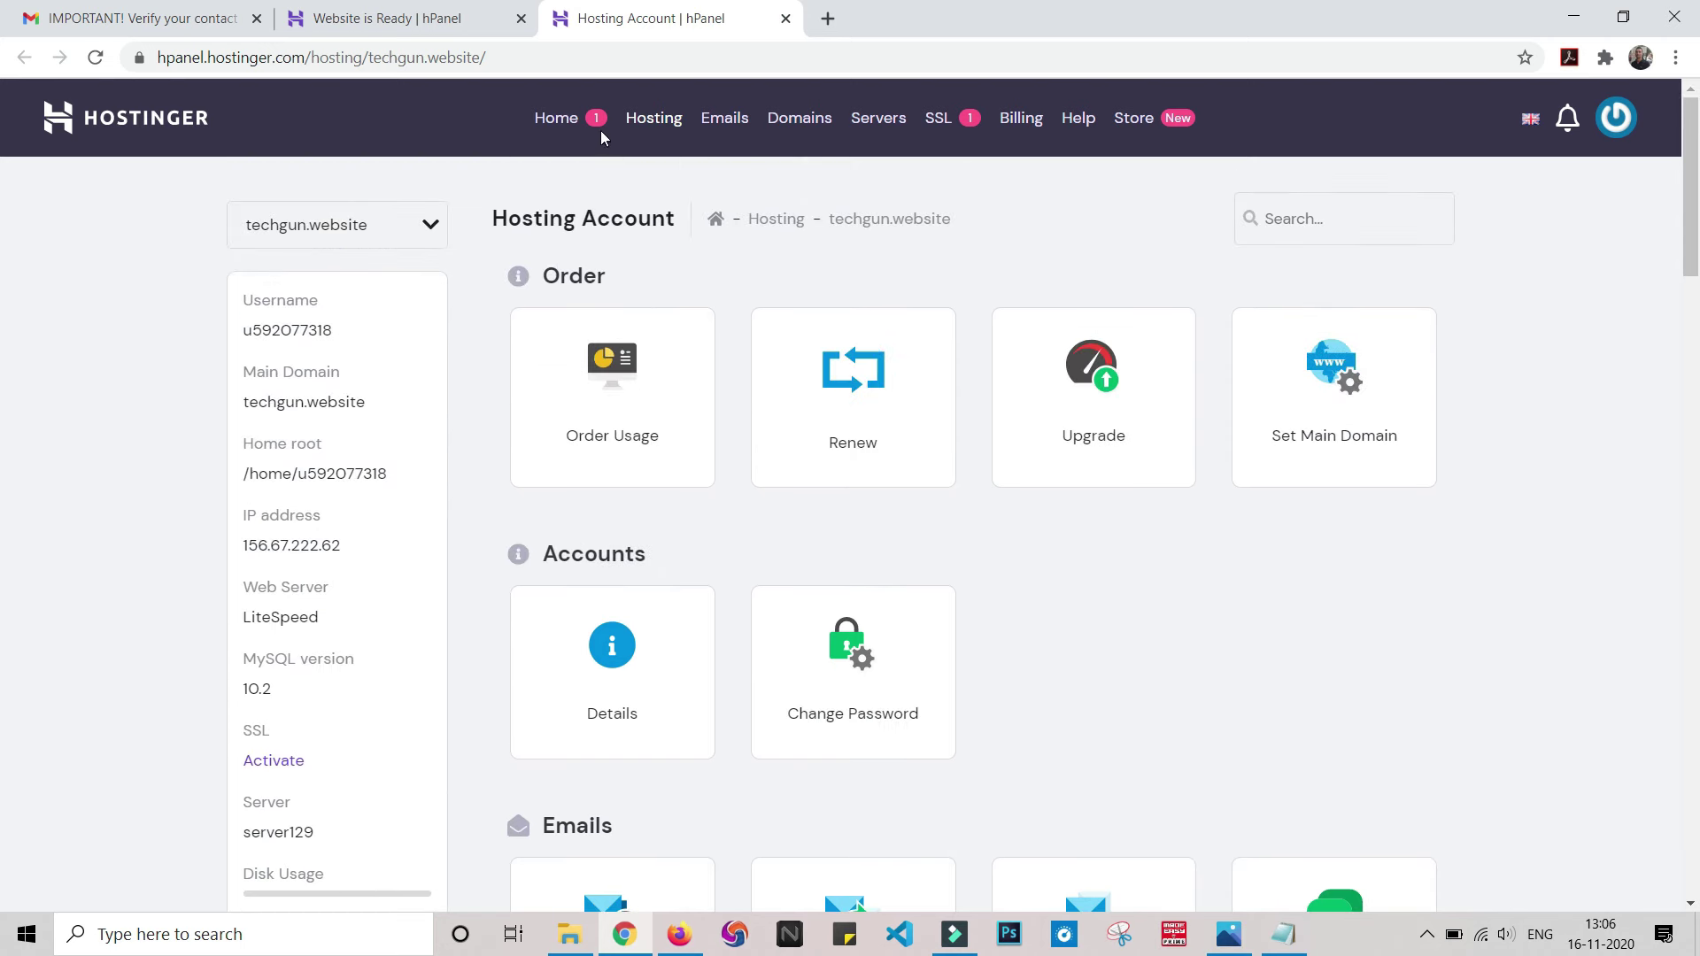
click(567, 120)
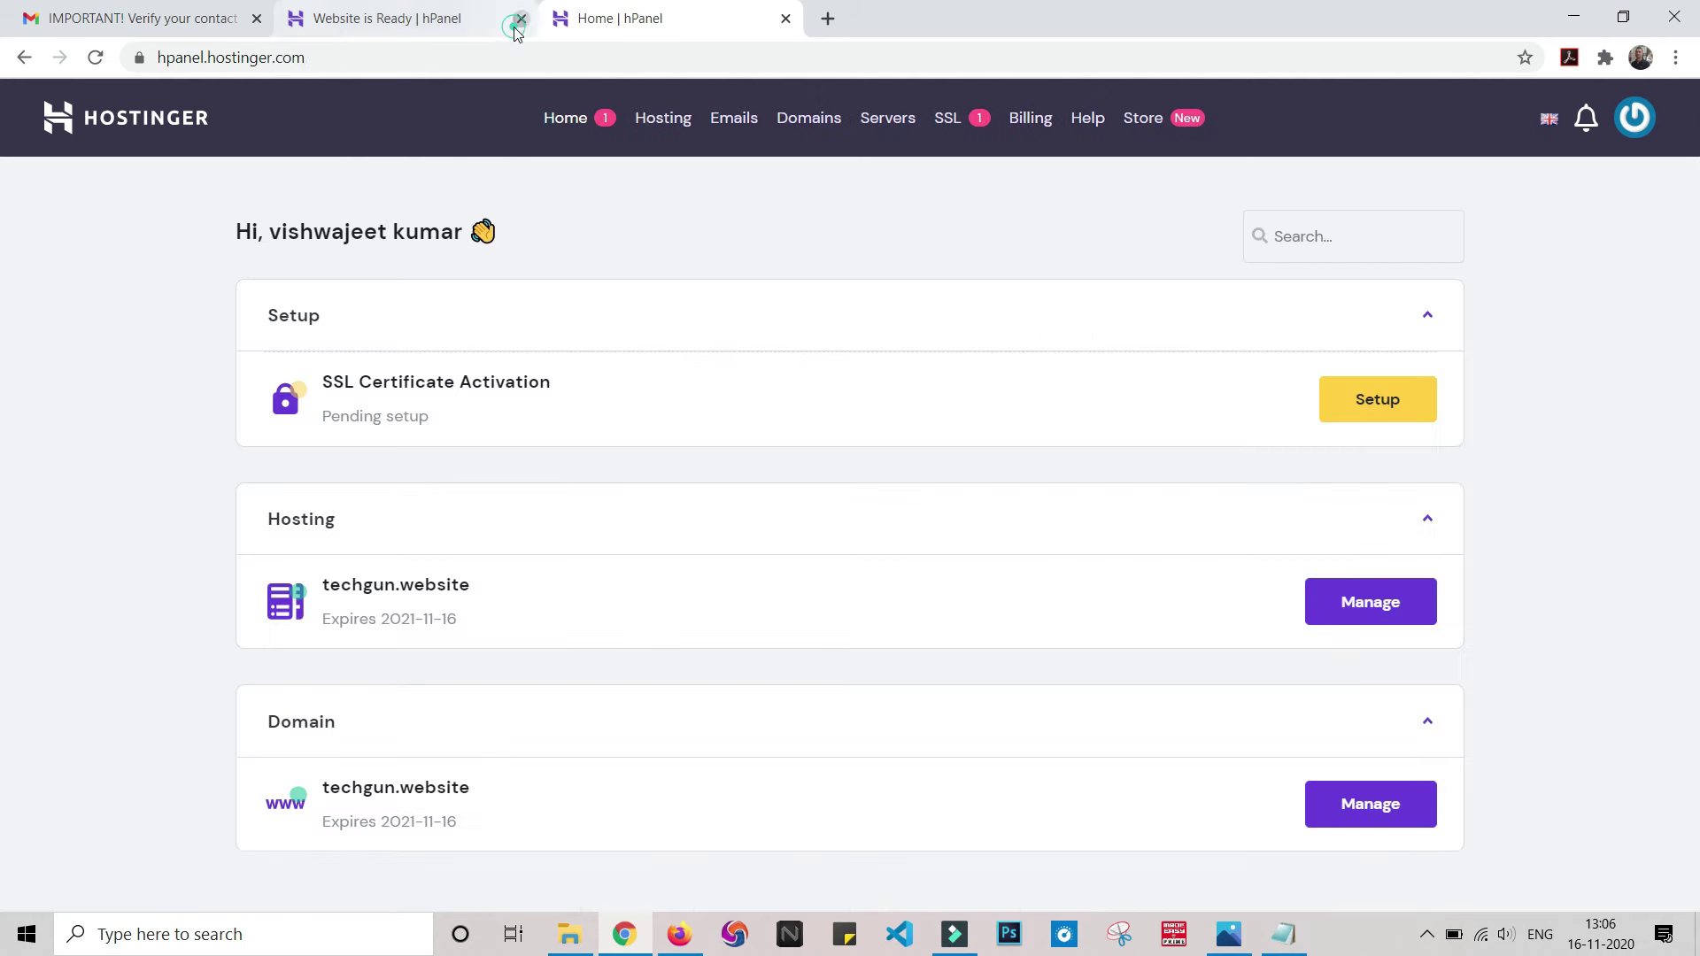
- Close the leftover 'Website is Ready' tab and install an SSL certificate for techgun.website
click(517, 23)
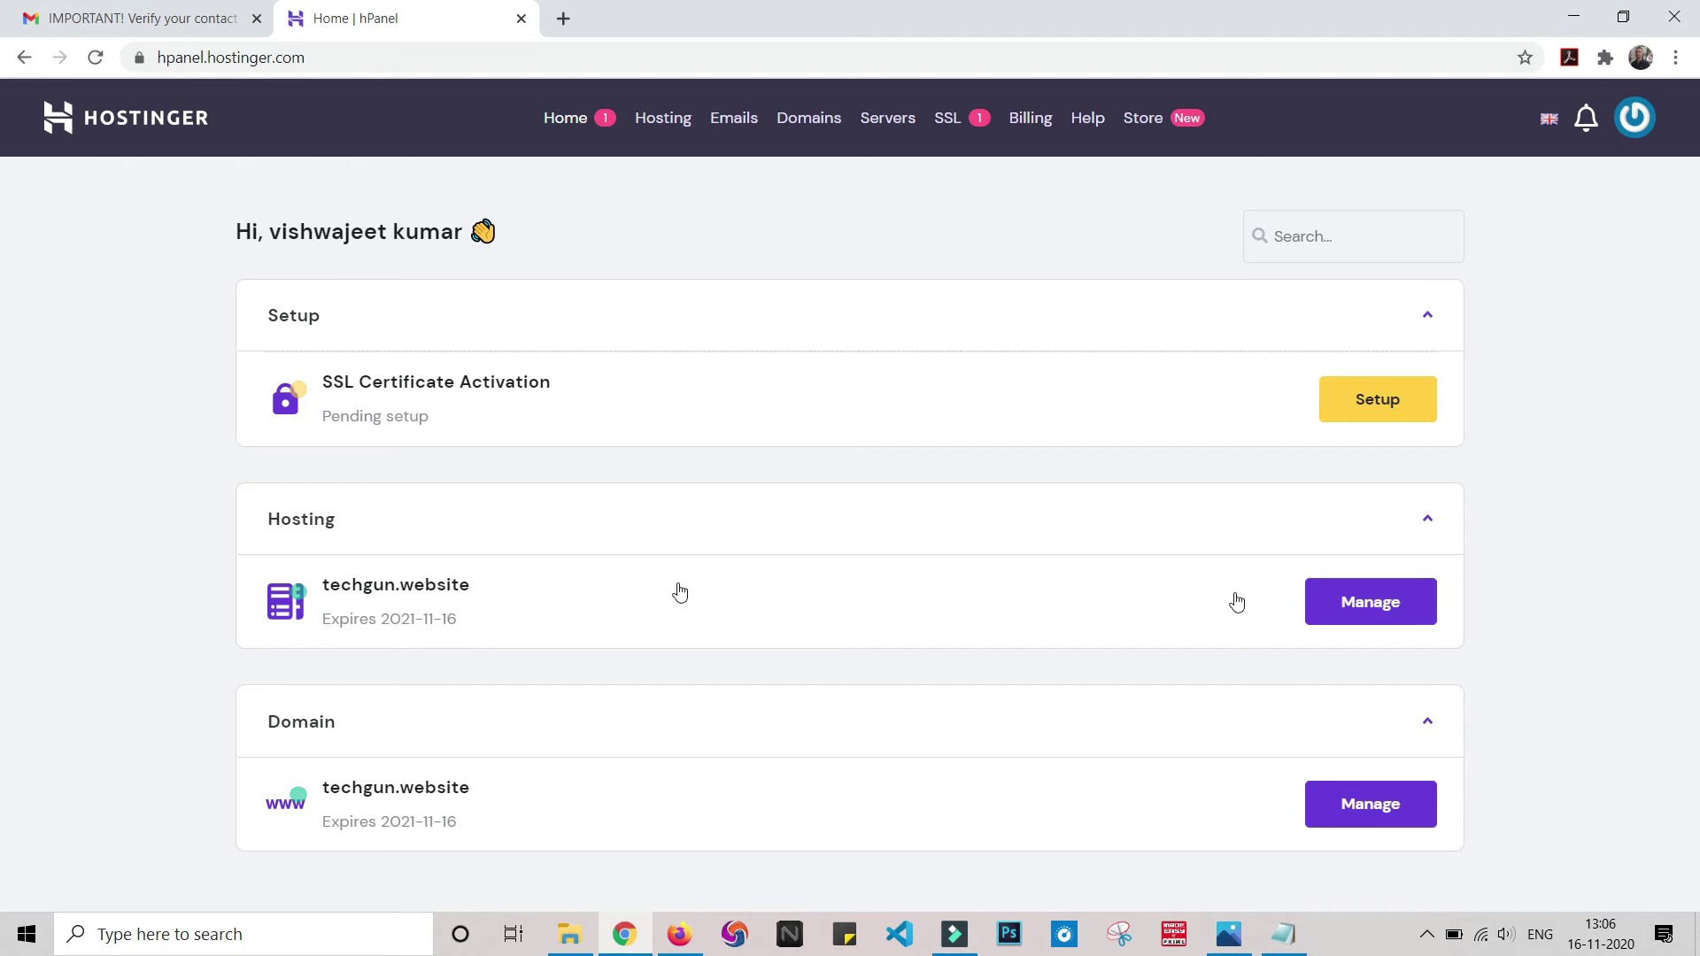
click(1378, 398)
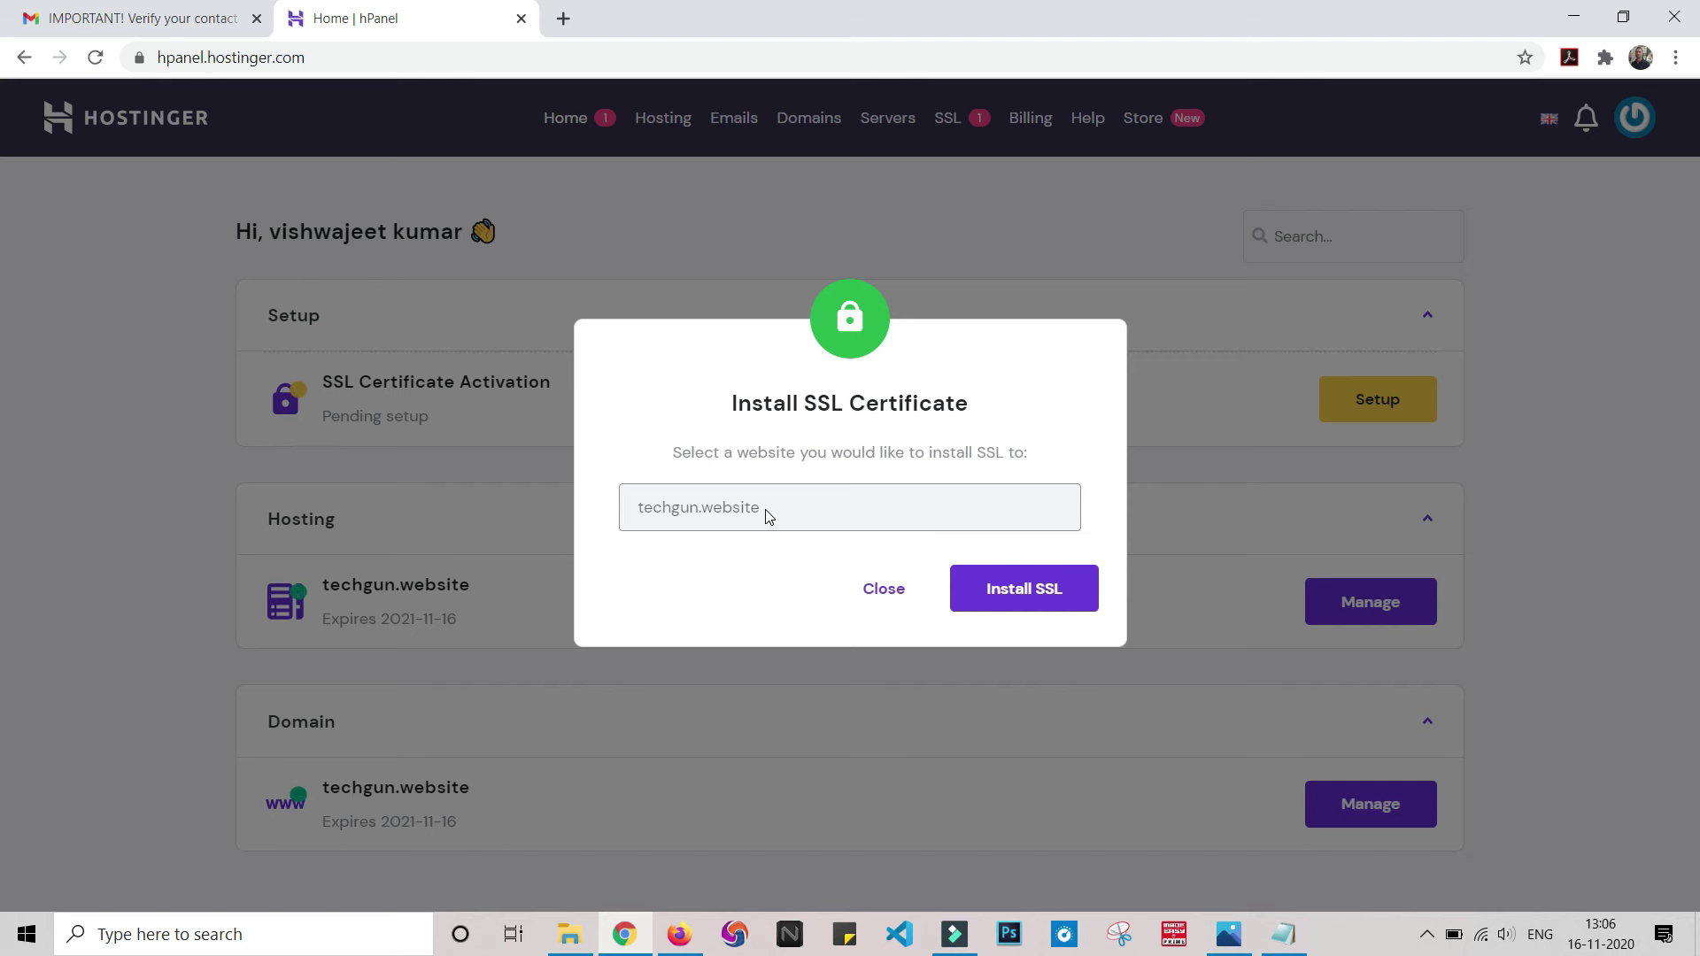
click(1036, 591)
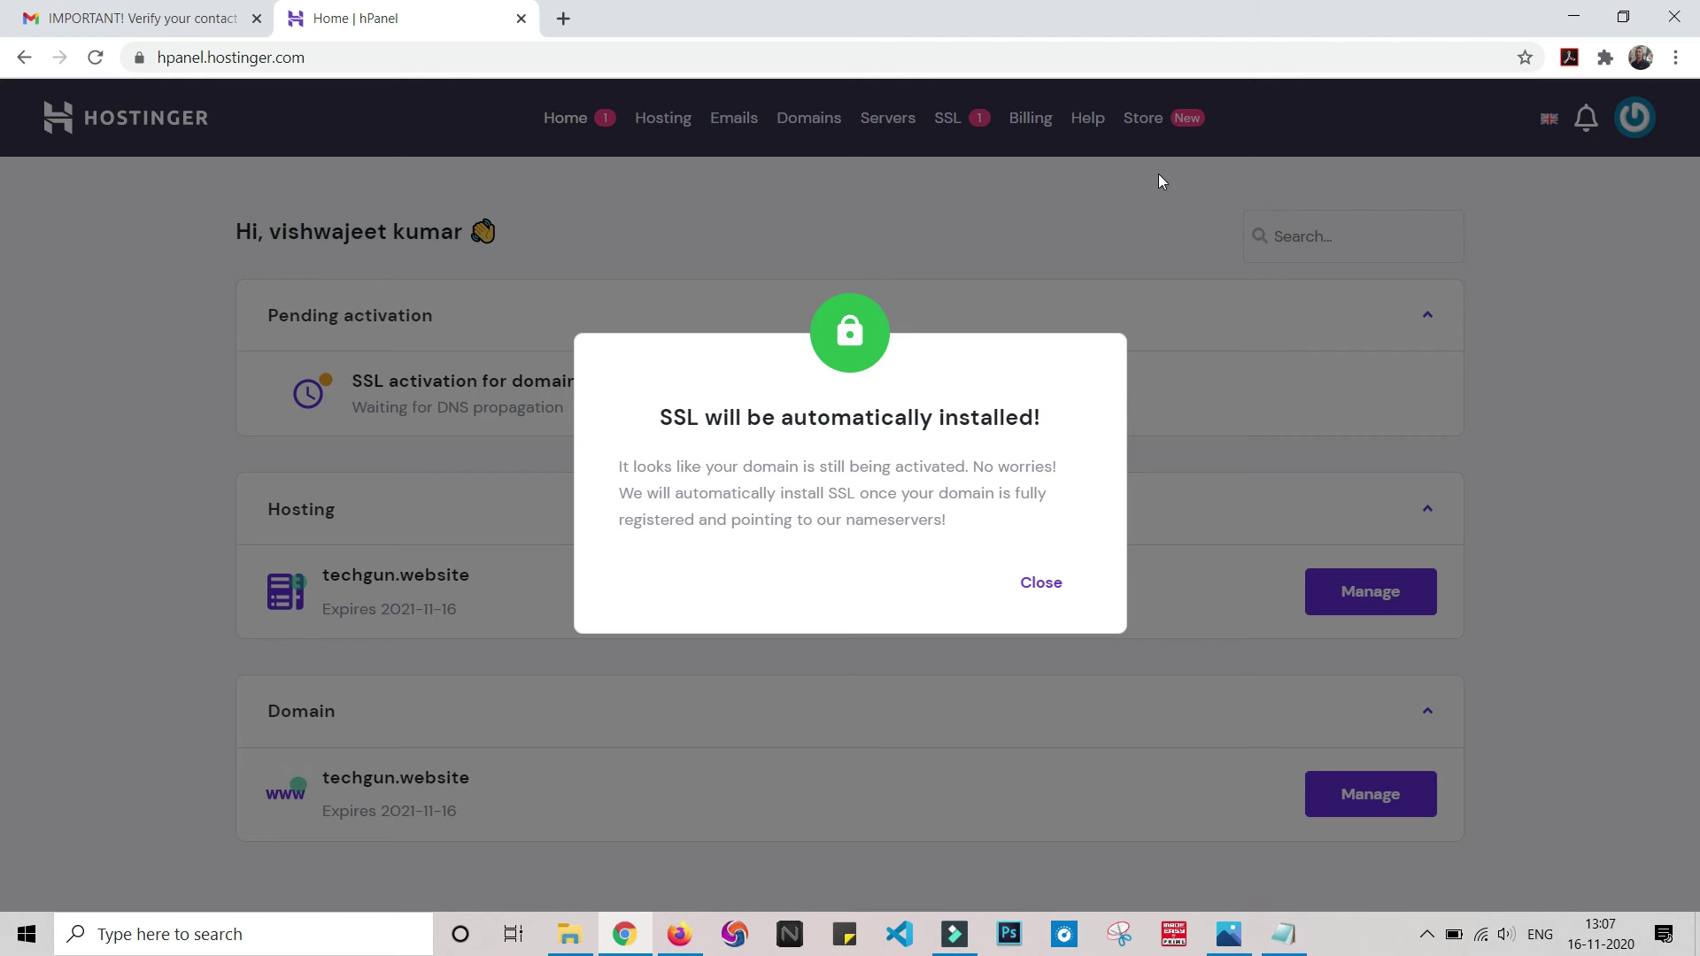
click(1040, 583)
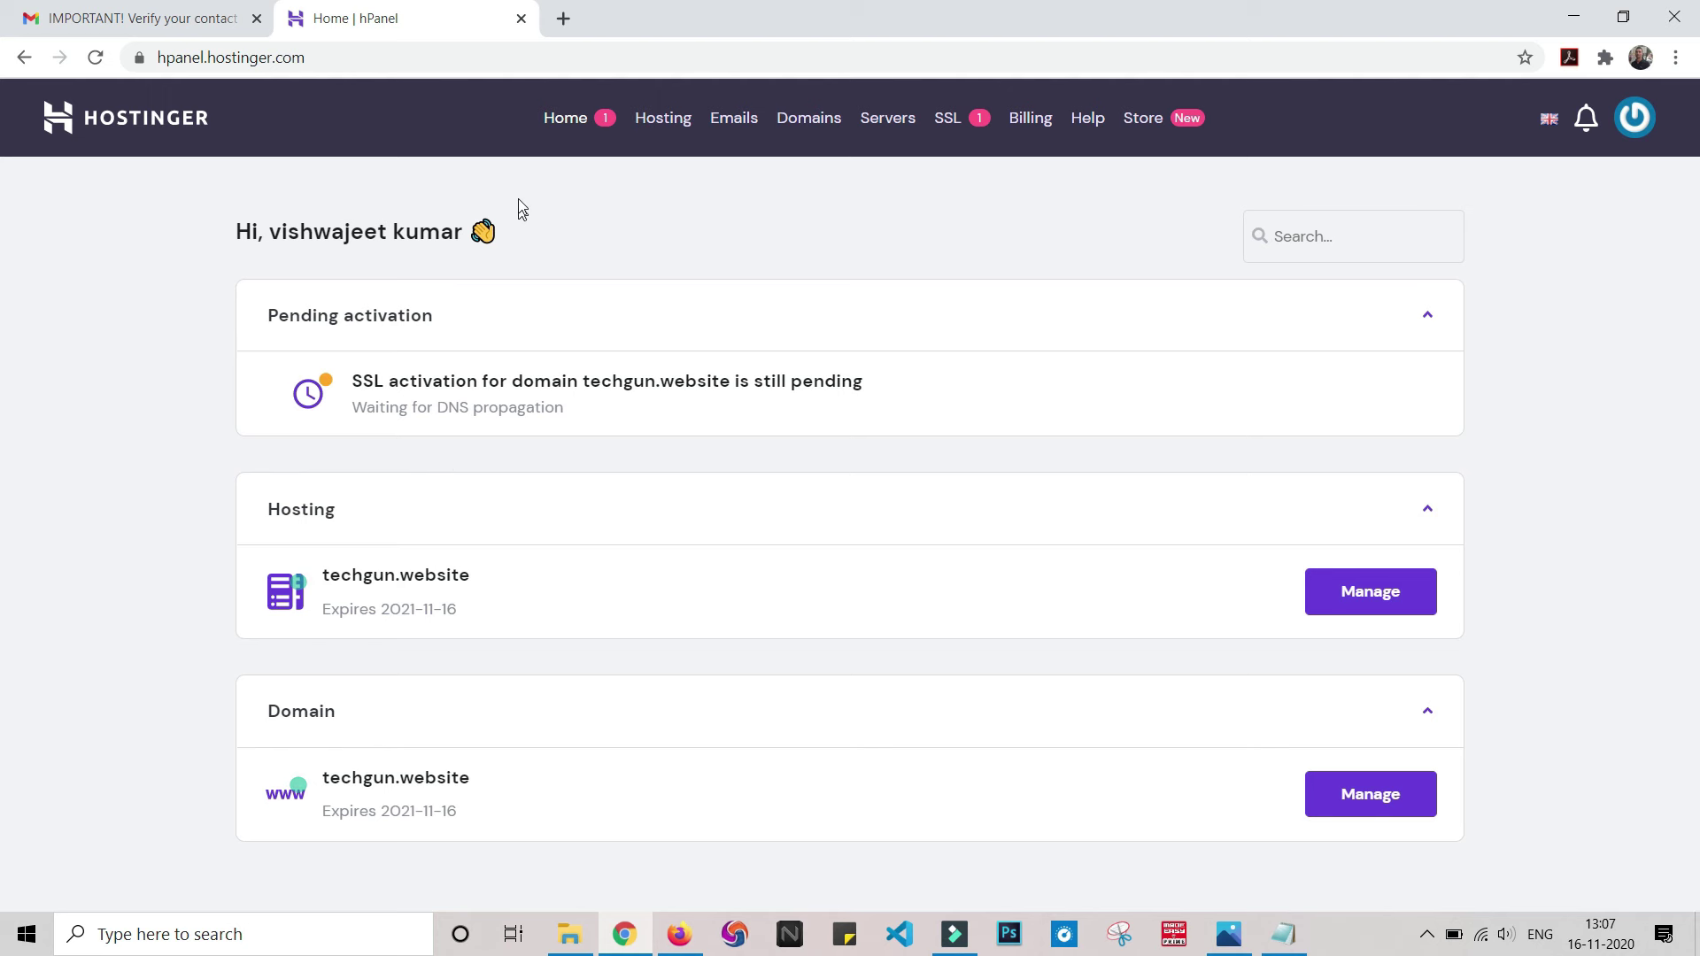
click(565, 122)
click(569, 124)
- Preview the Maxim template's index.html in Chrome by scrolling through it, then return to the Maxim folder
key(alt+Tab)
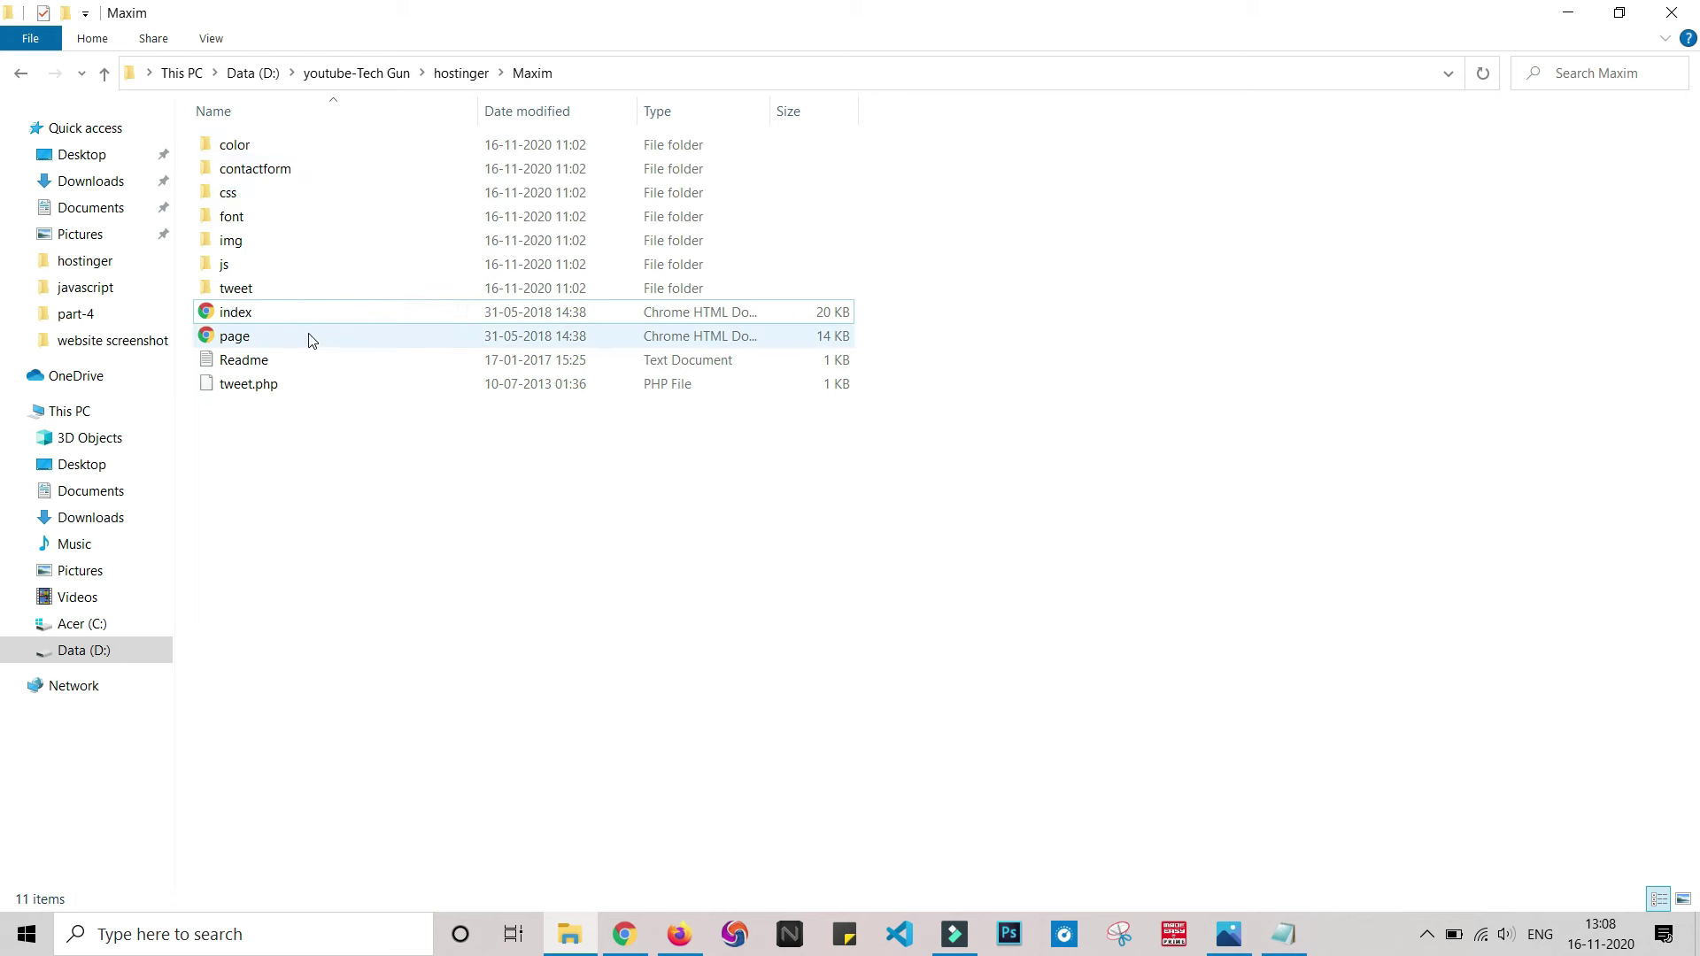
click(204, 317)
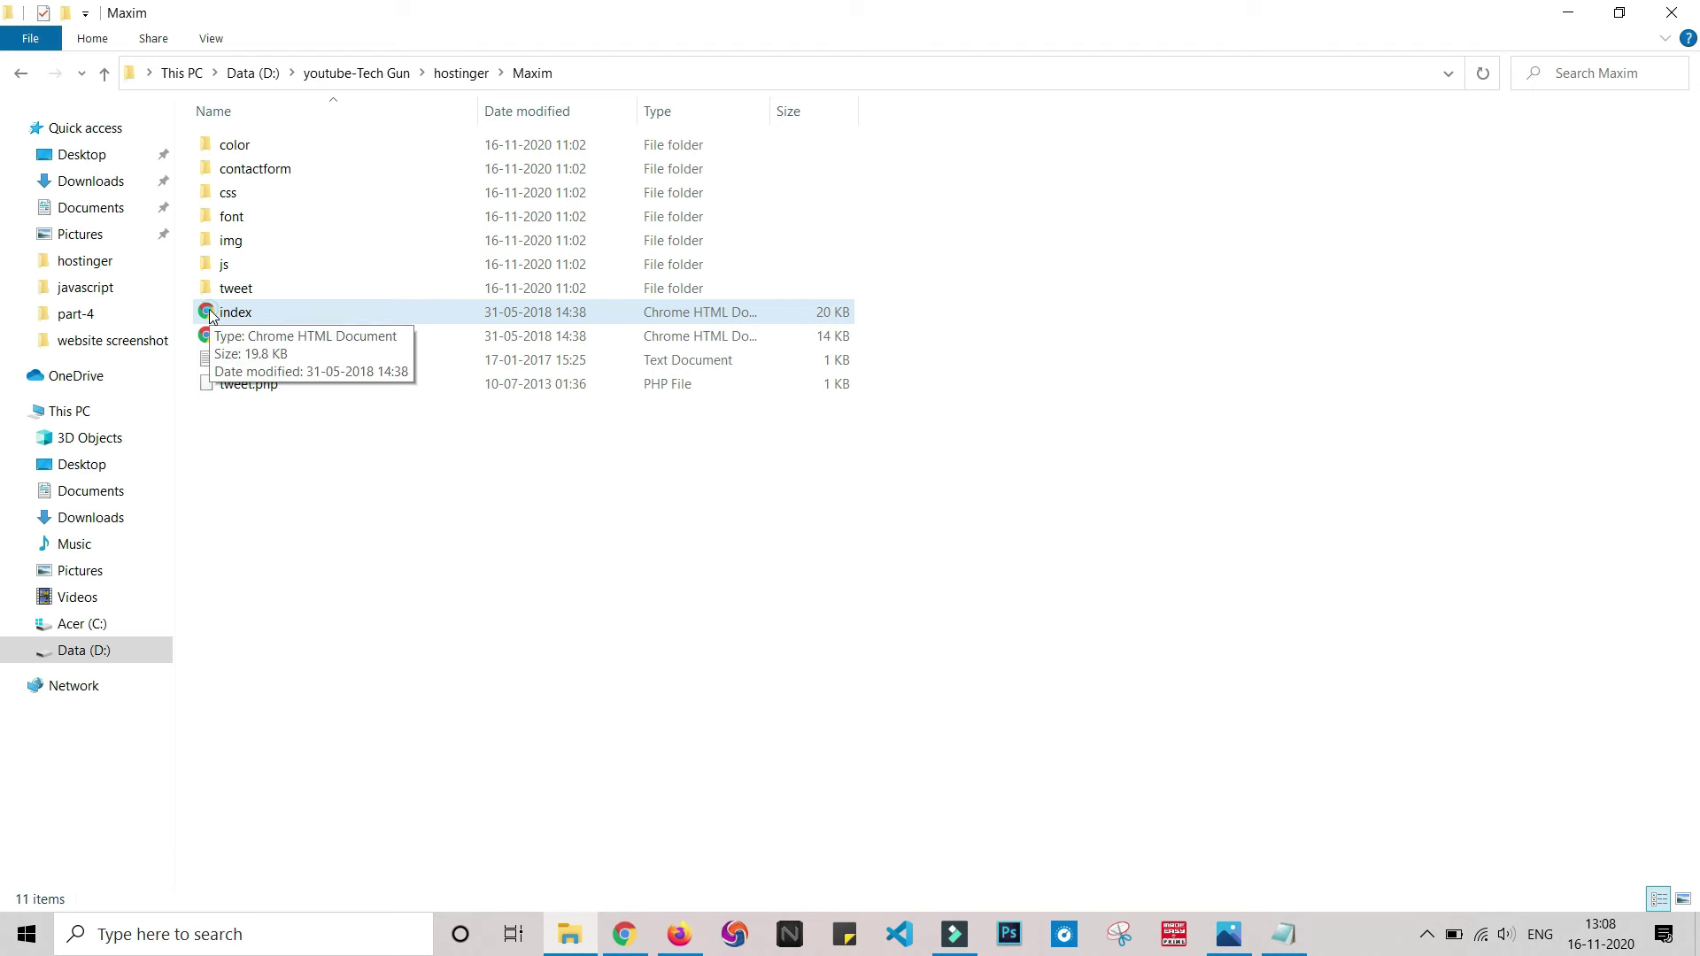
click(212, 315)
double_click(212, 315)
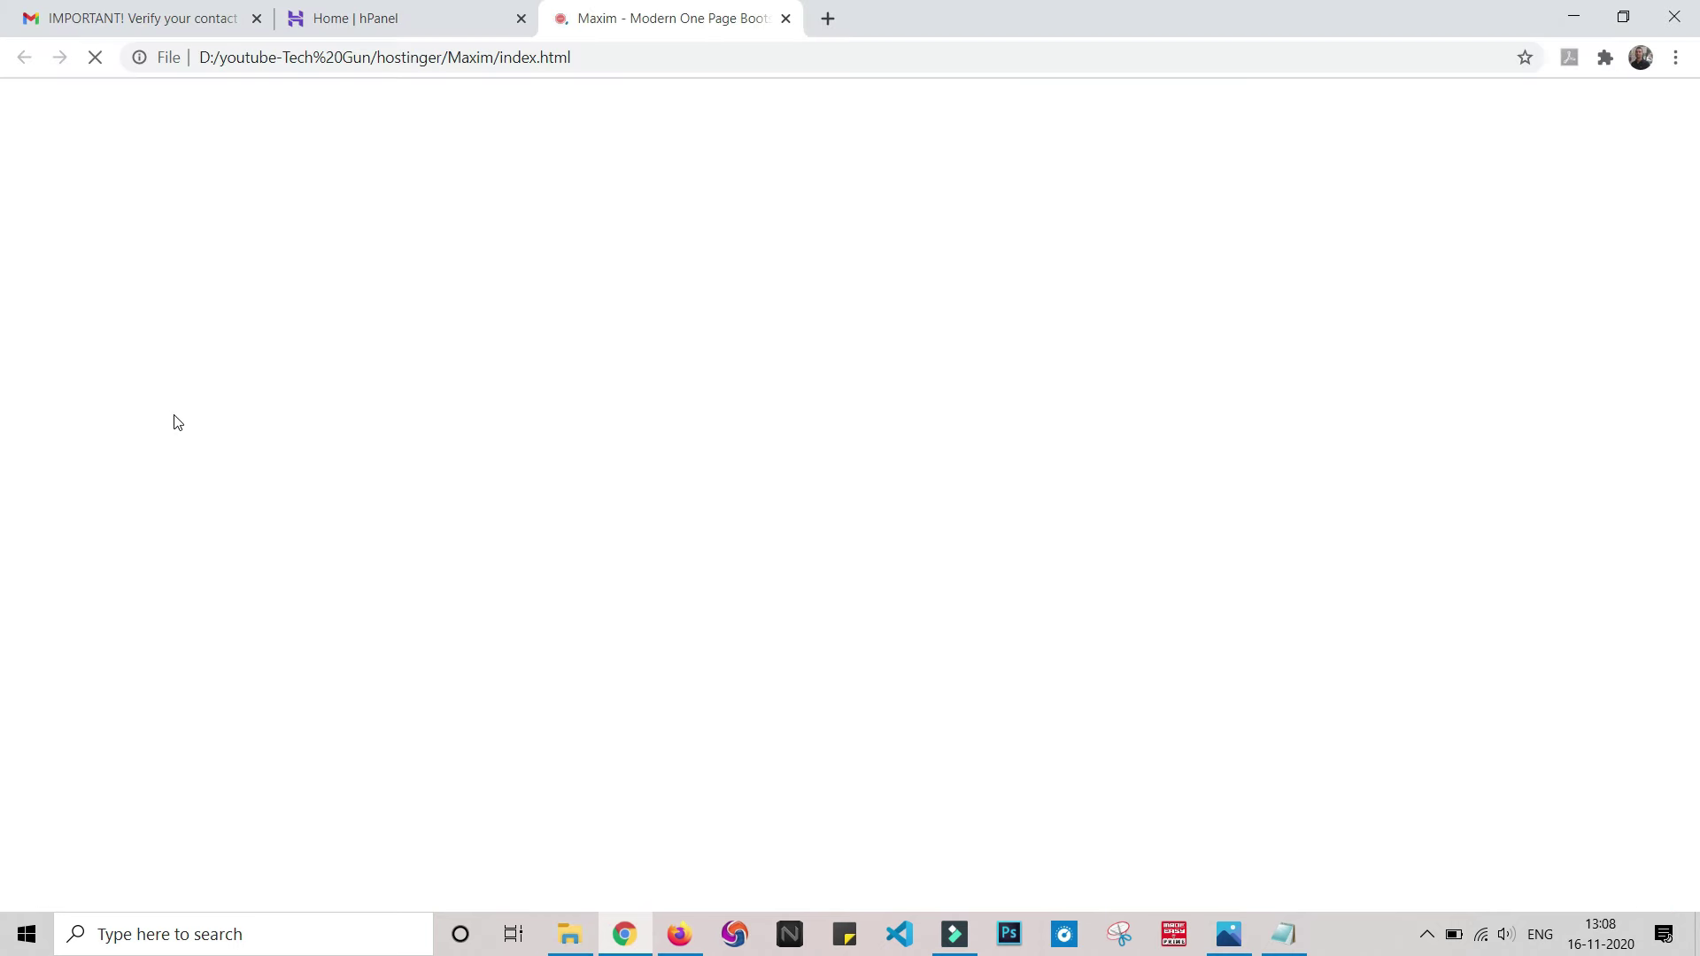
scroll(852, 411, down, 10)
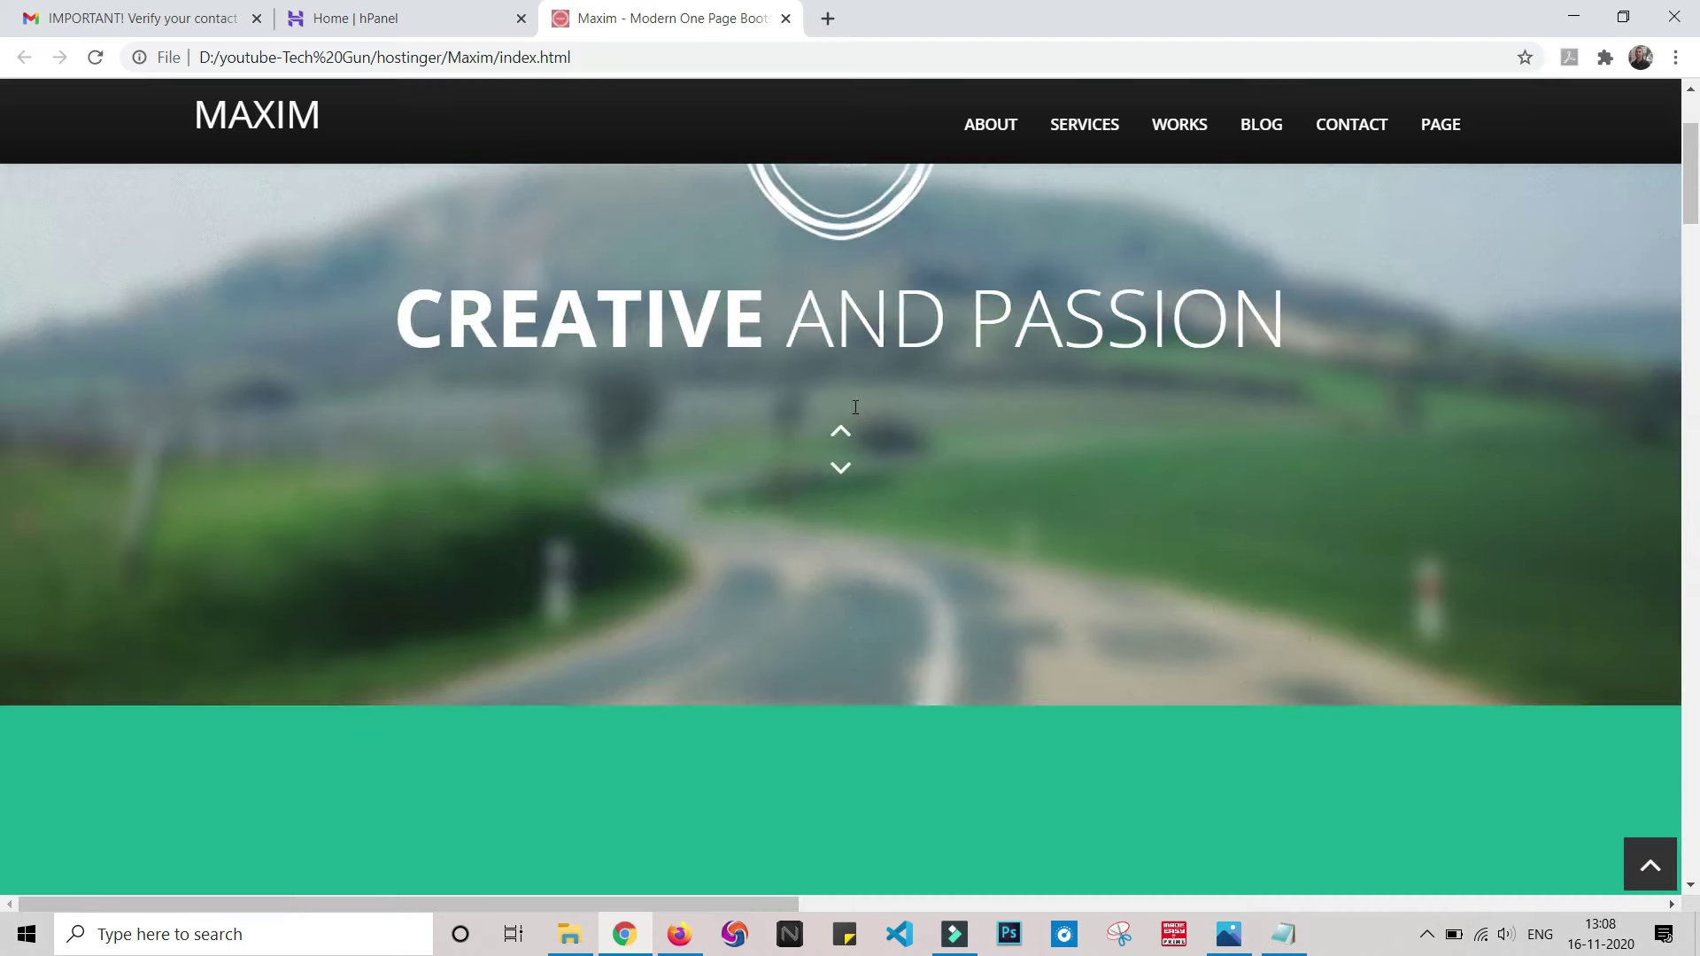
scroll(848, 328, up, 1)
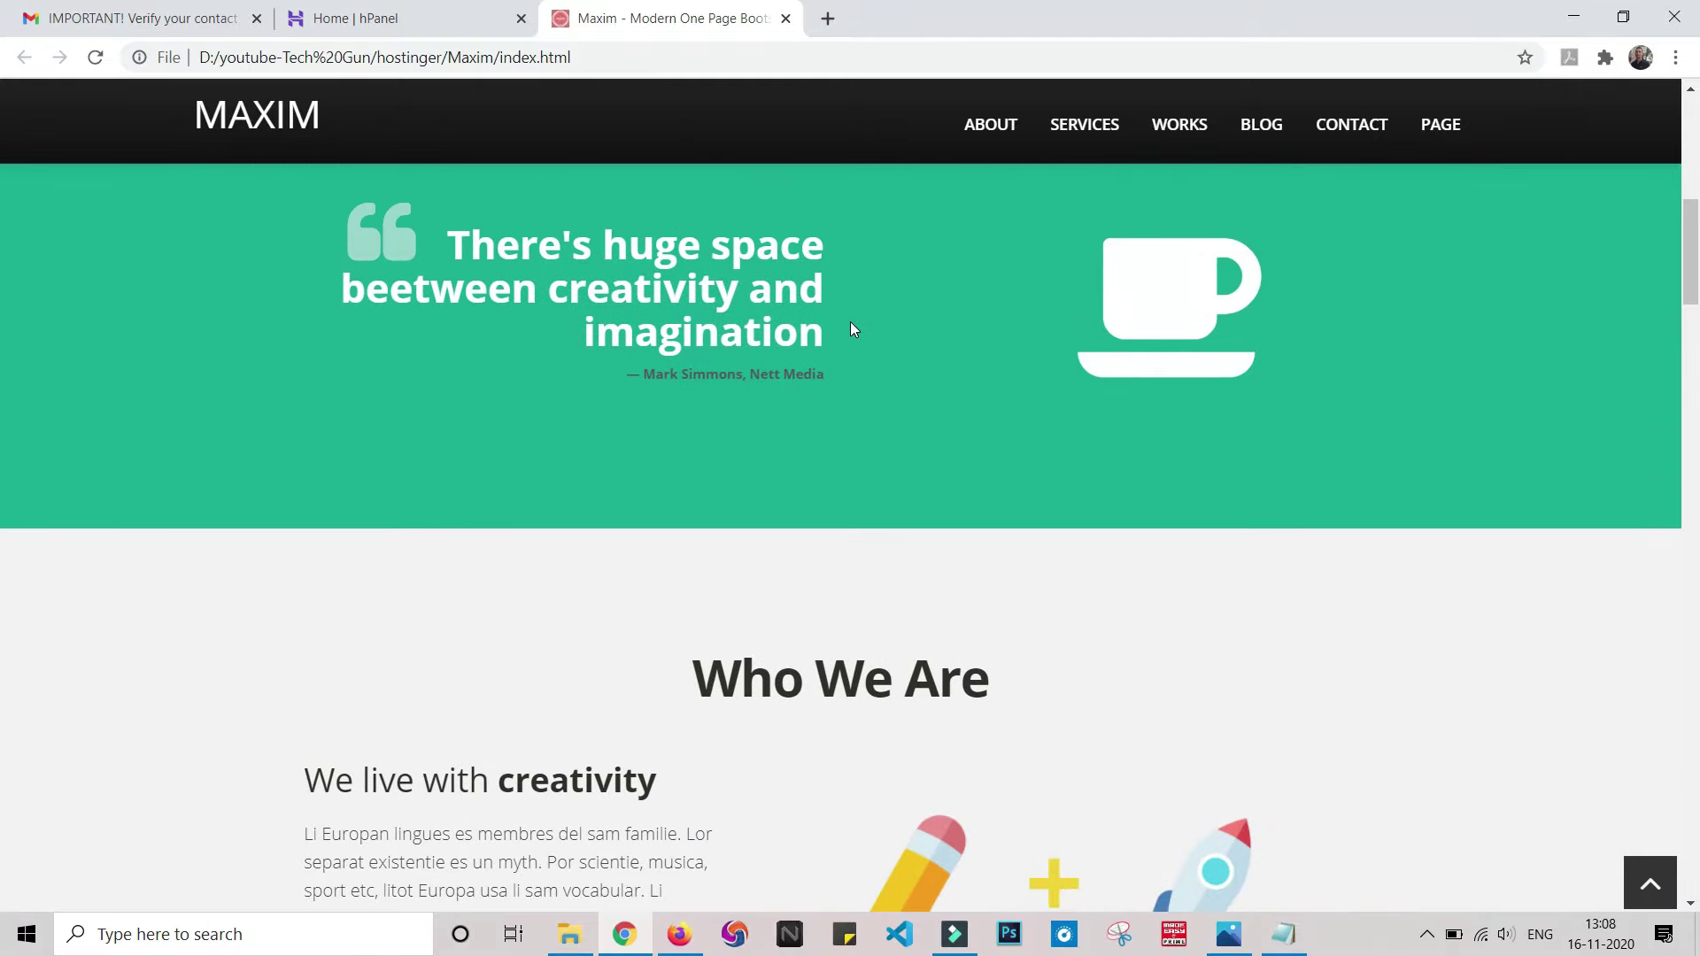
scroll(850, 329, down, 12)
scroll(851, 346, down, 20)
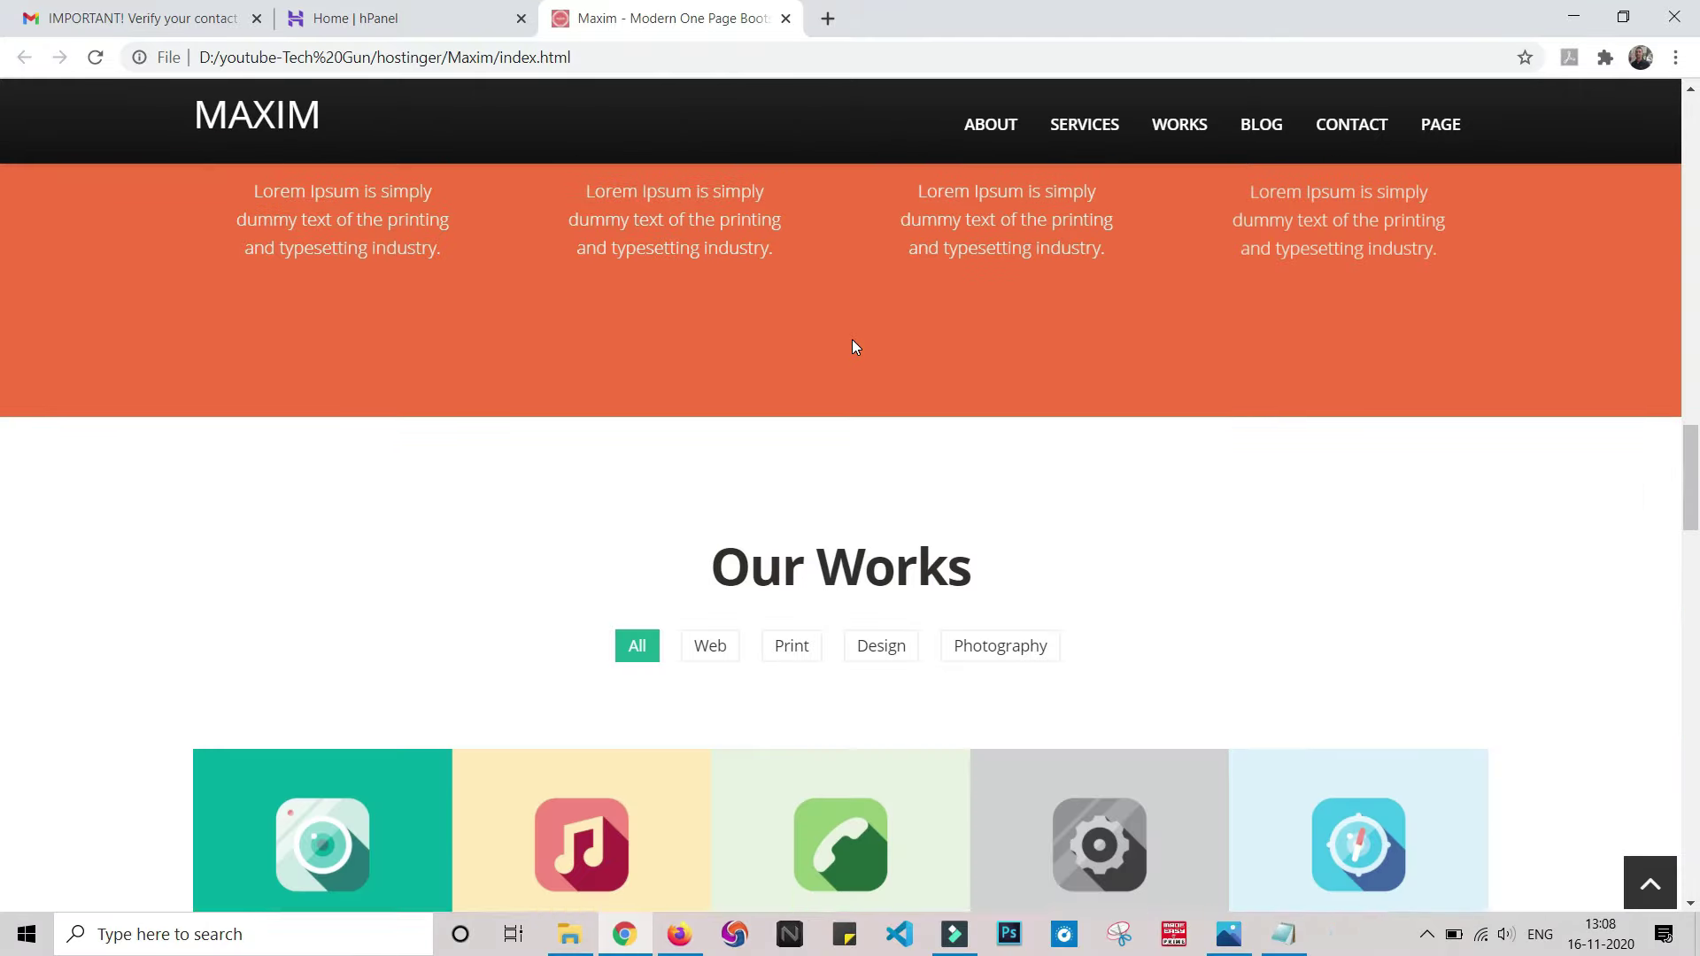
scroll(853, 348, down, 8)
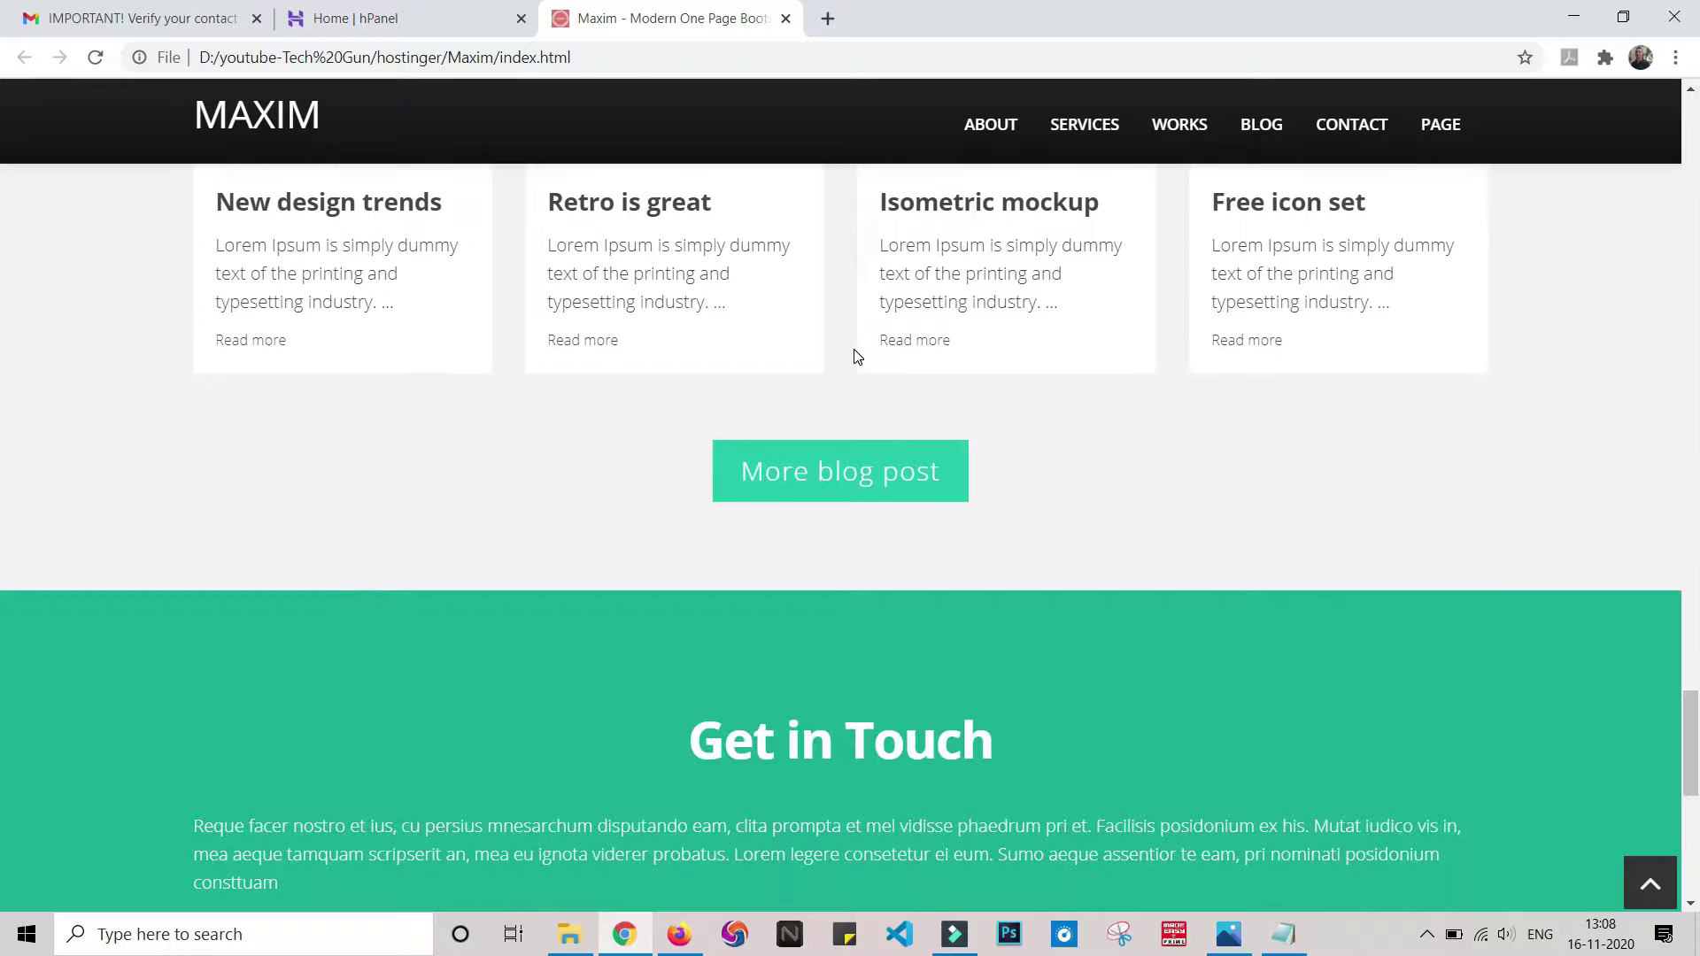
scroll(853, 353, up, 7)
scroll(858, 352, up, 20)
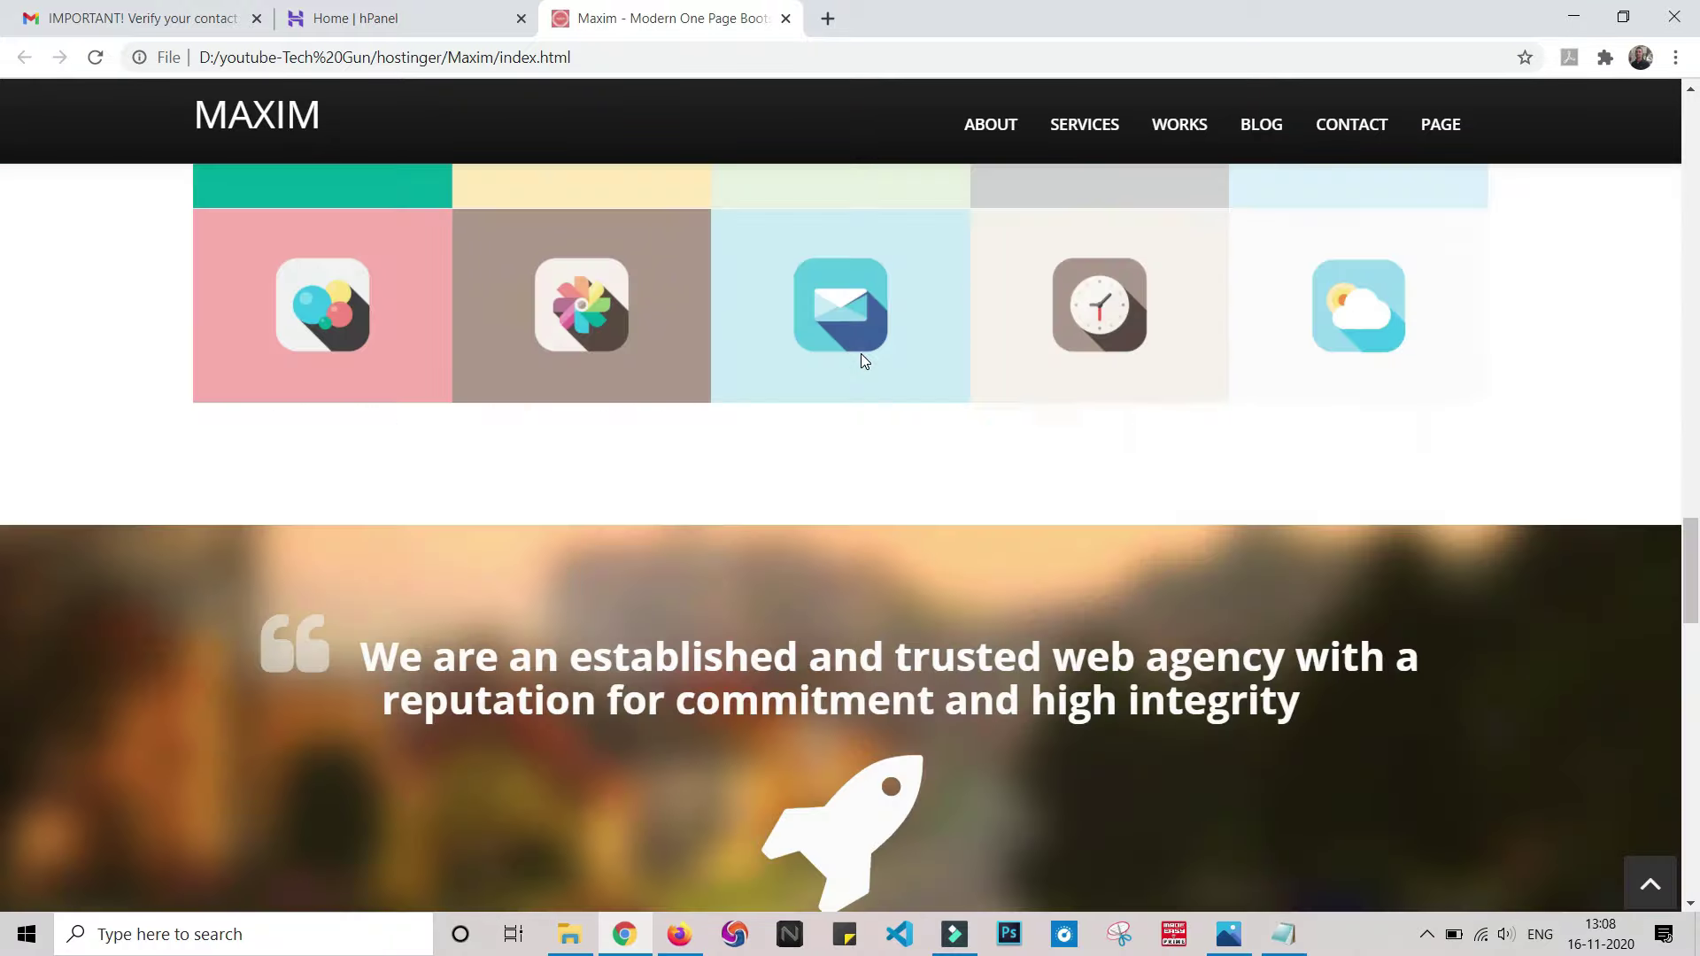
scroll(864, 336, up, 1)
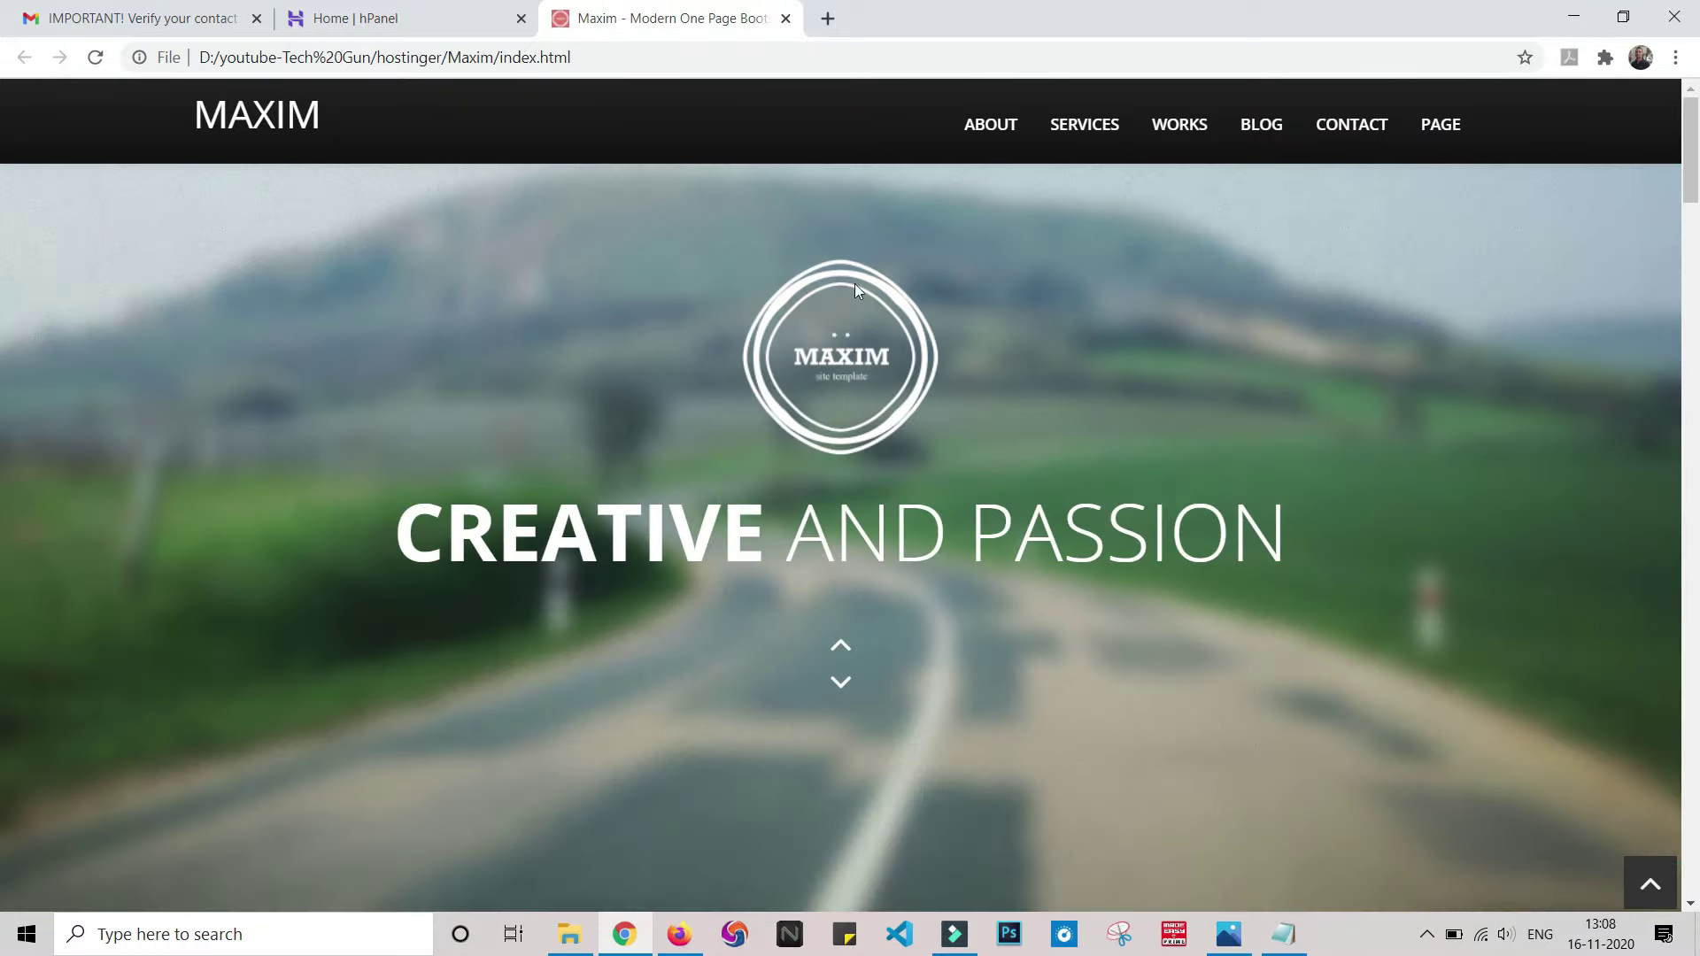
click(569, 934)
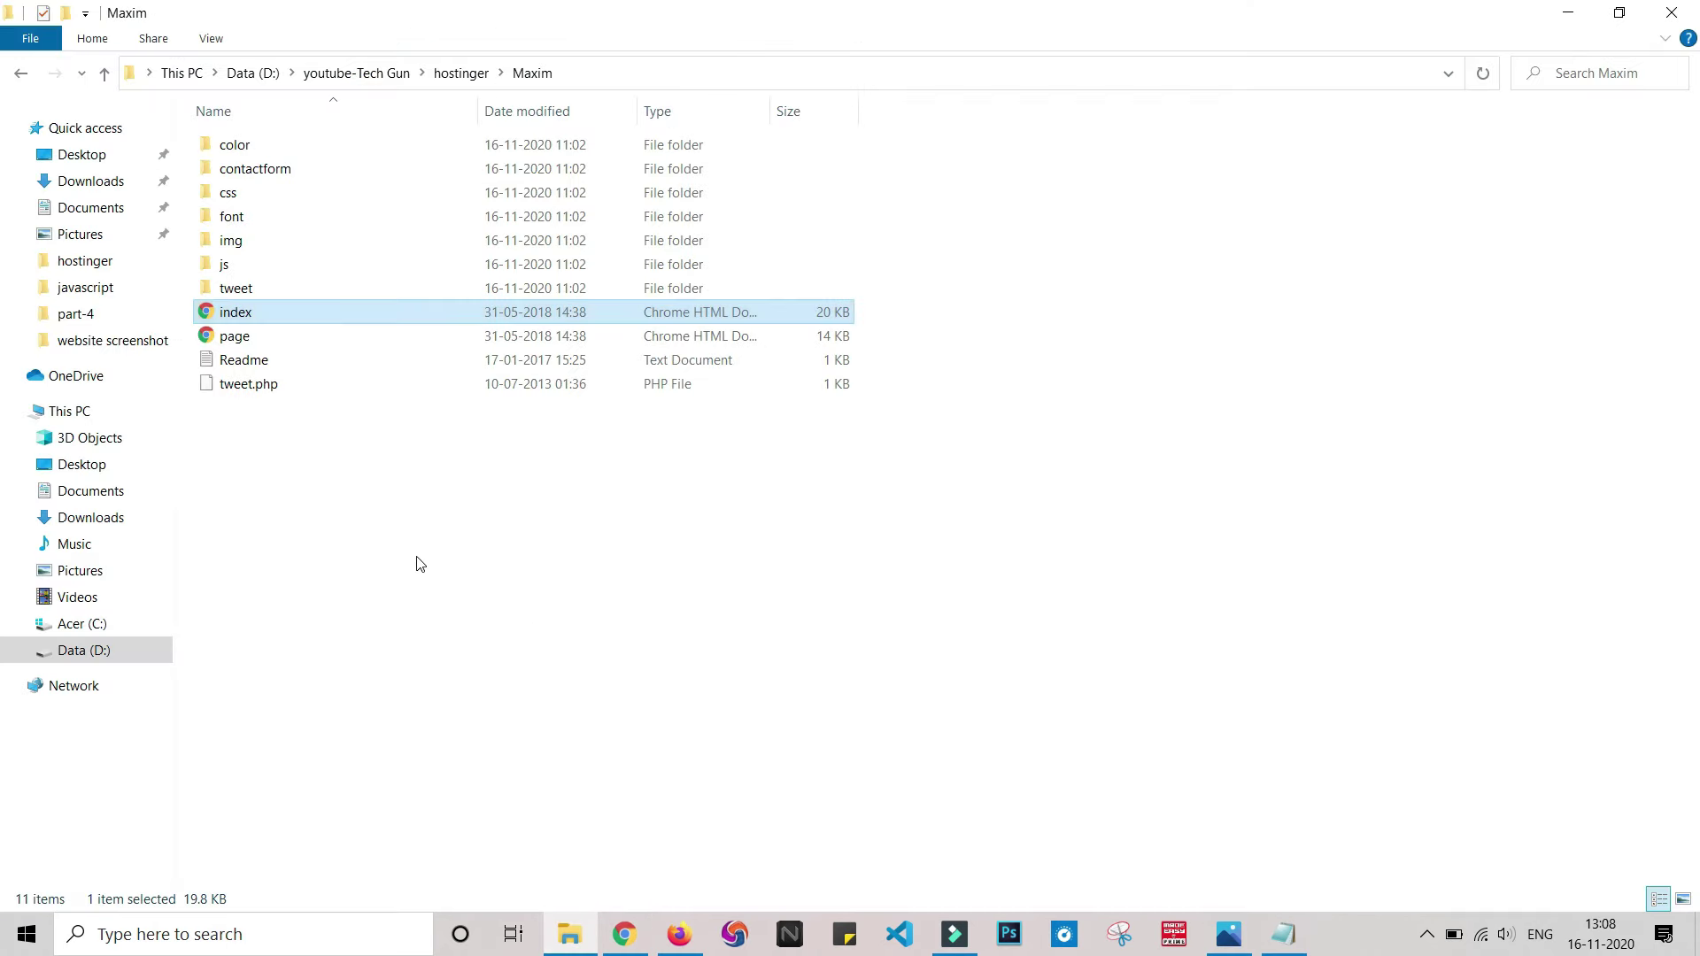
- Archive all eleven Maxim template files and folders into a zip-format Maxim.zip using 7-Zip
drag(423, 532, 425, 133)
right_click(435, 244)
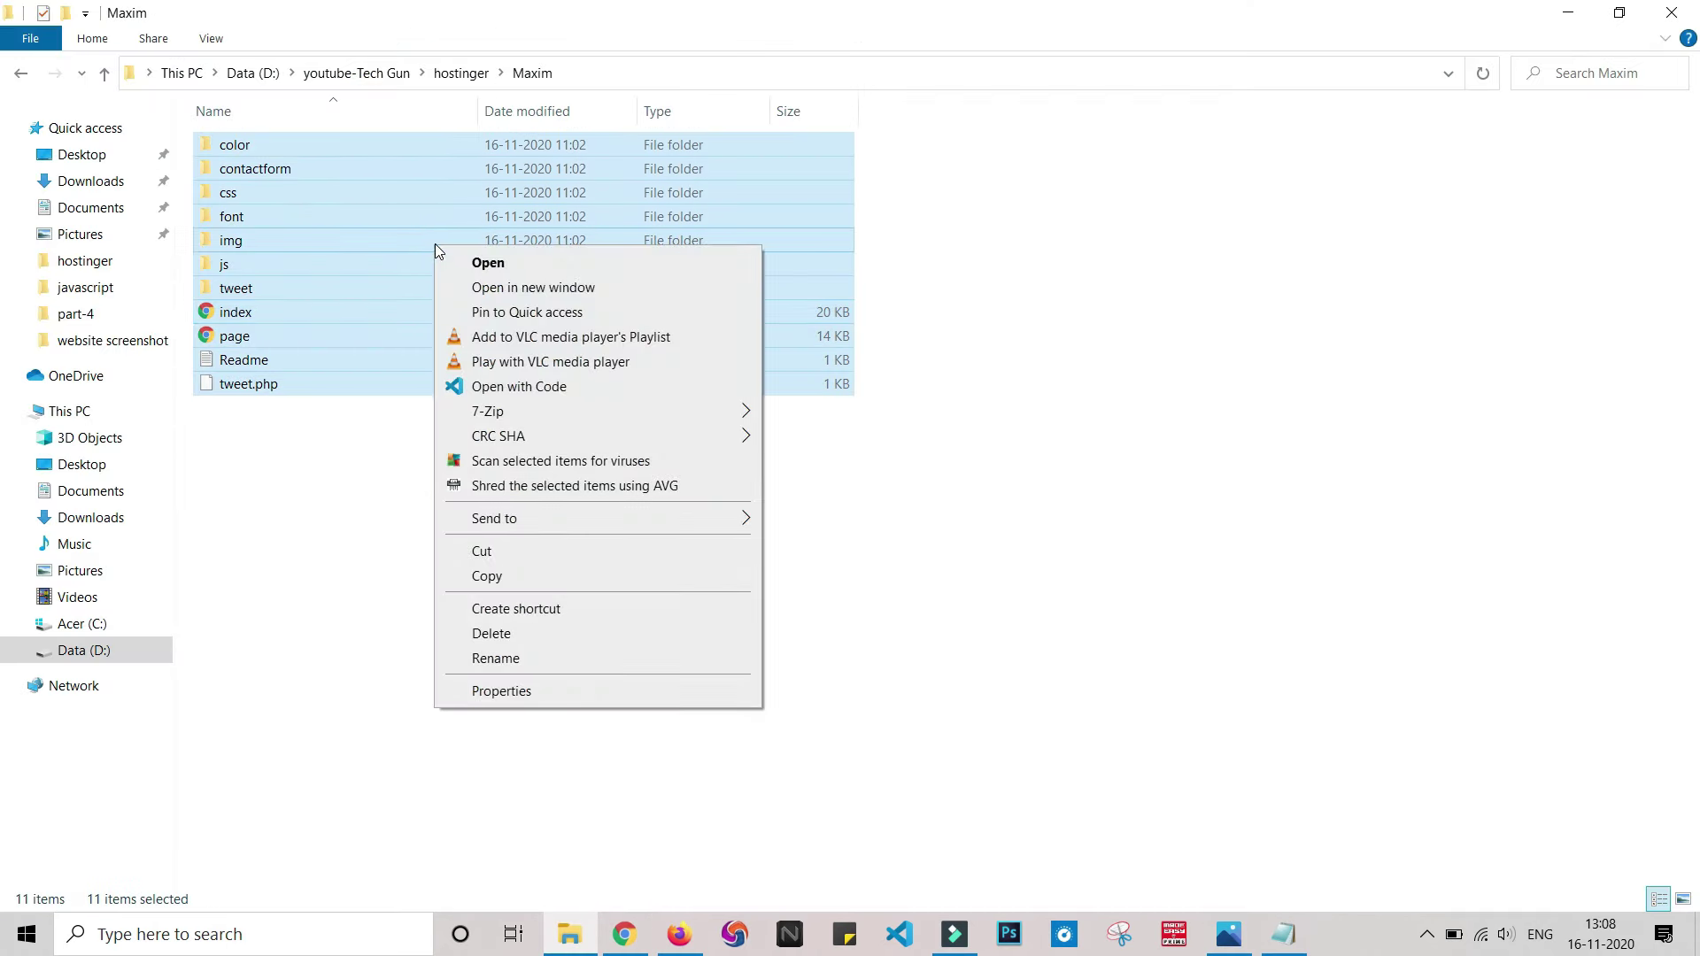
mouse_move(581, 411)
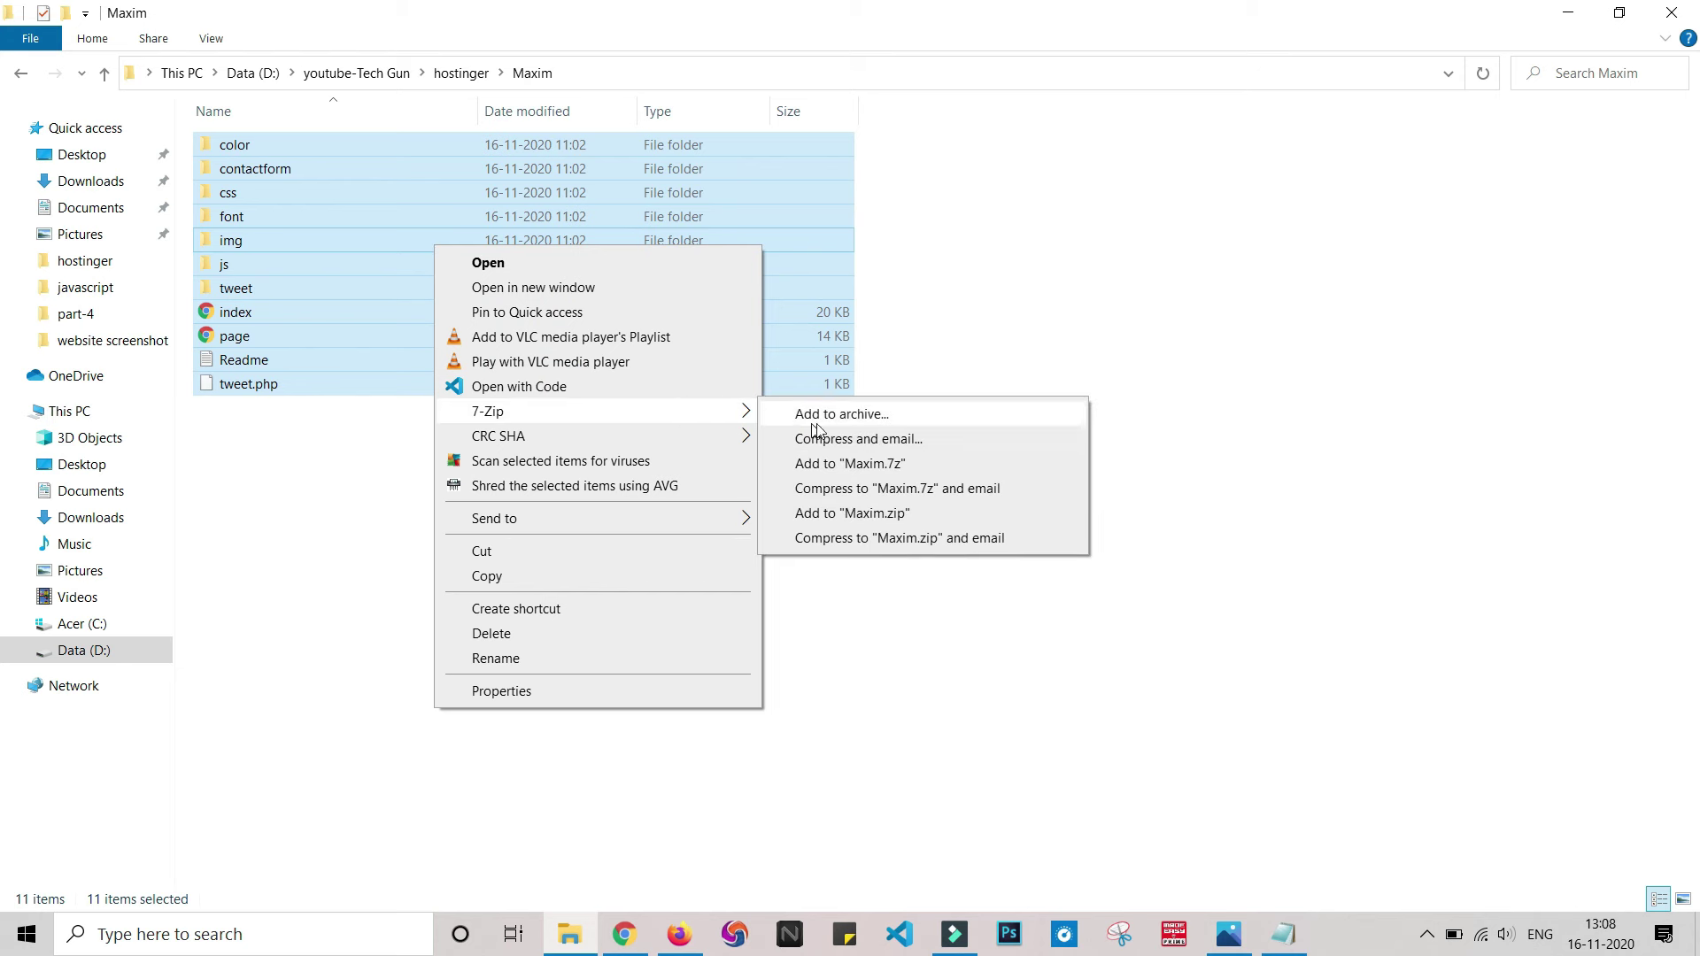
click(845, 413)
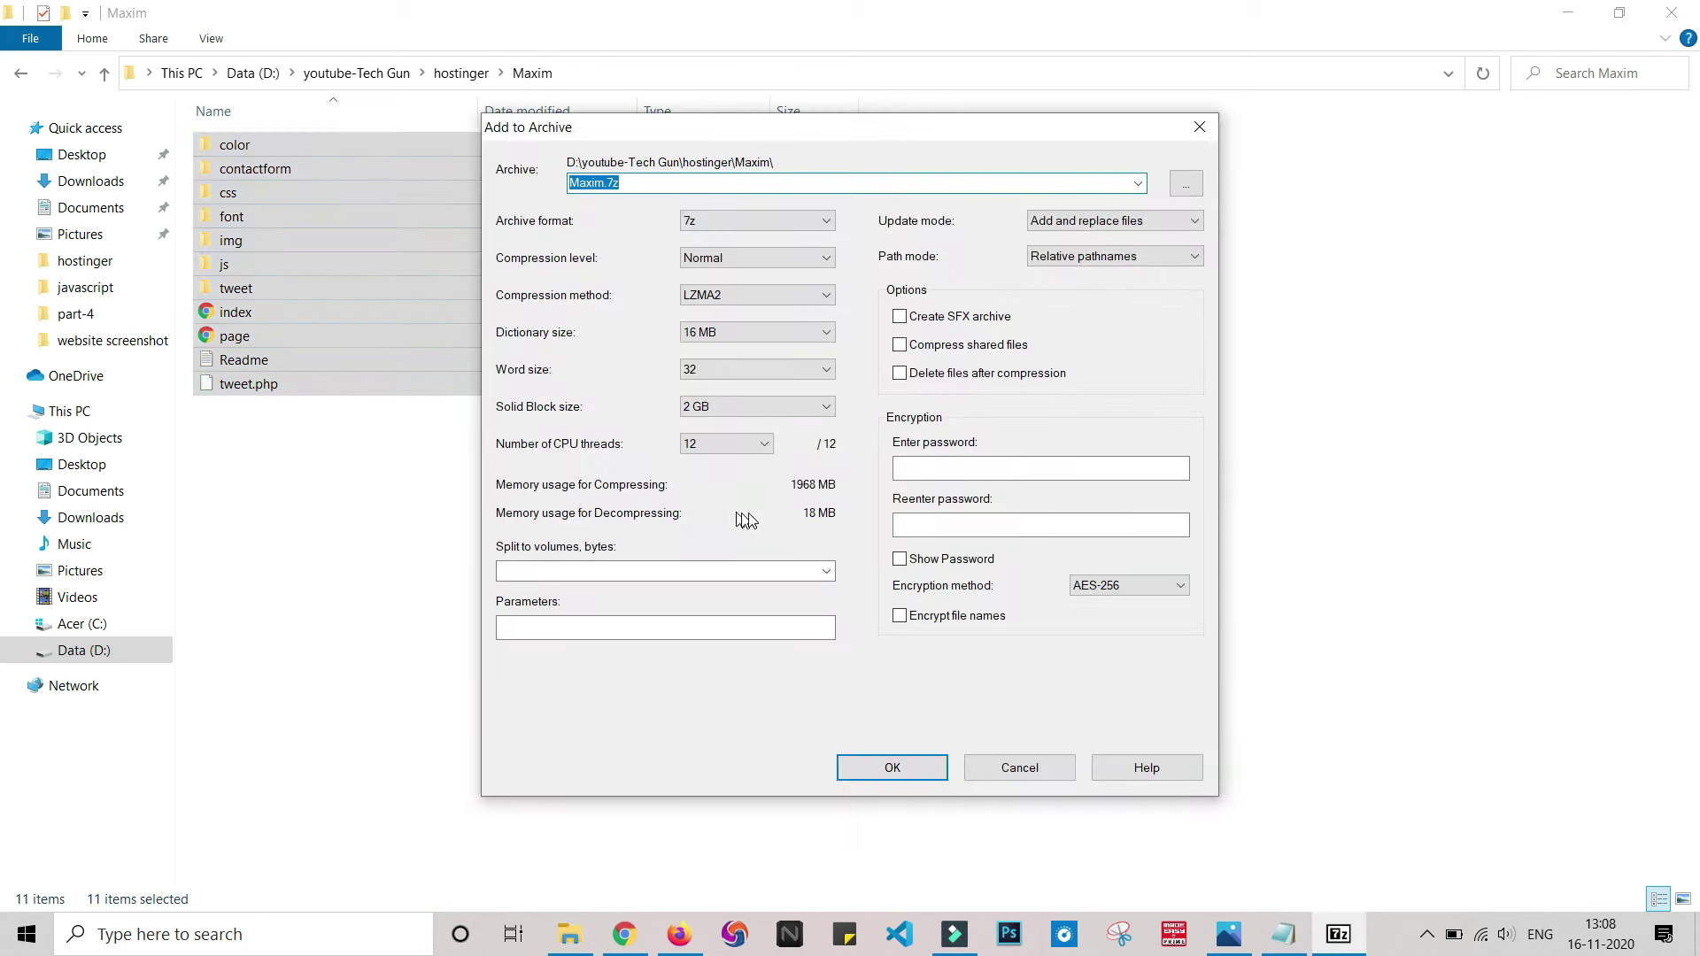
click(749, 225)
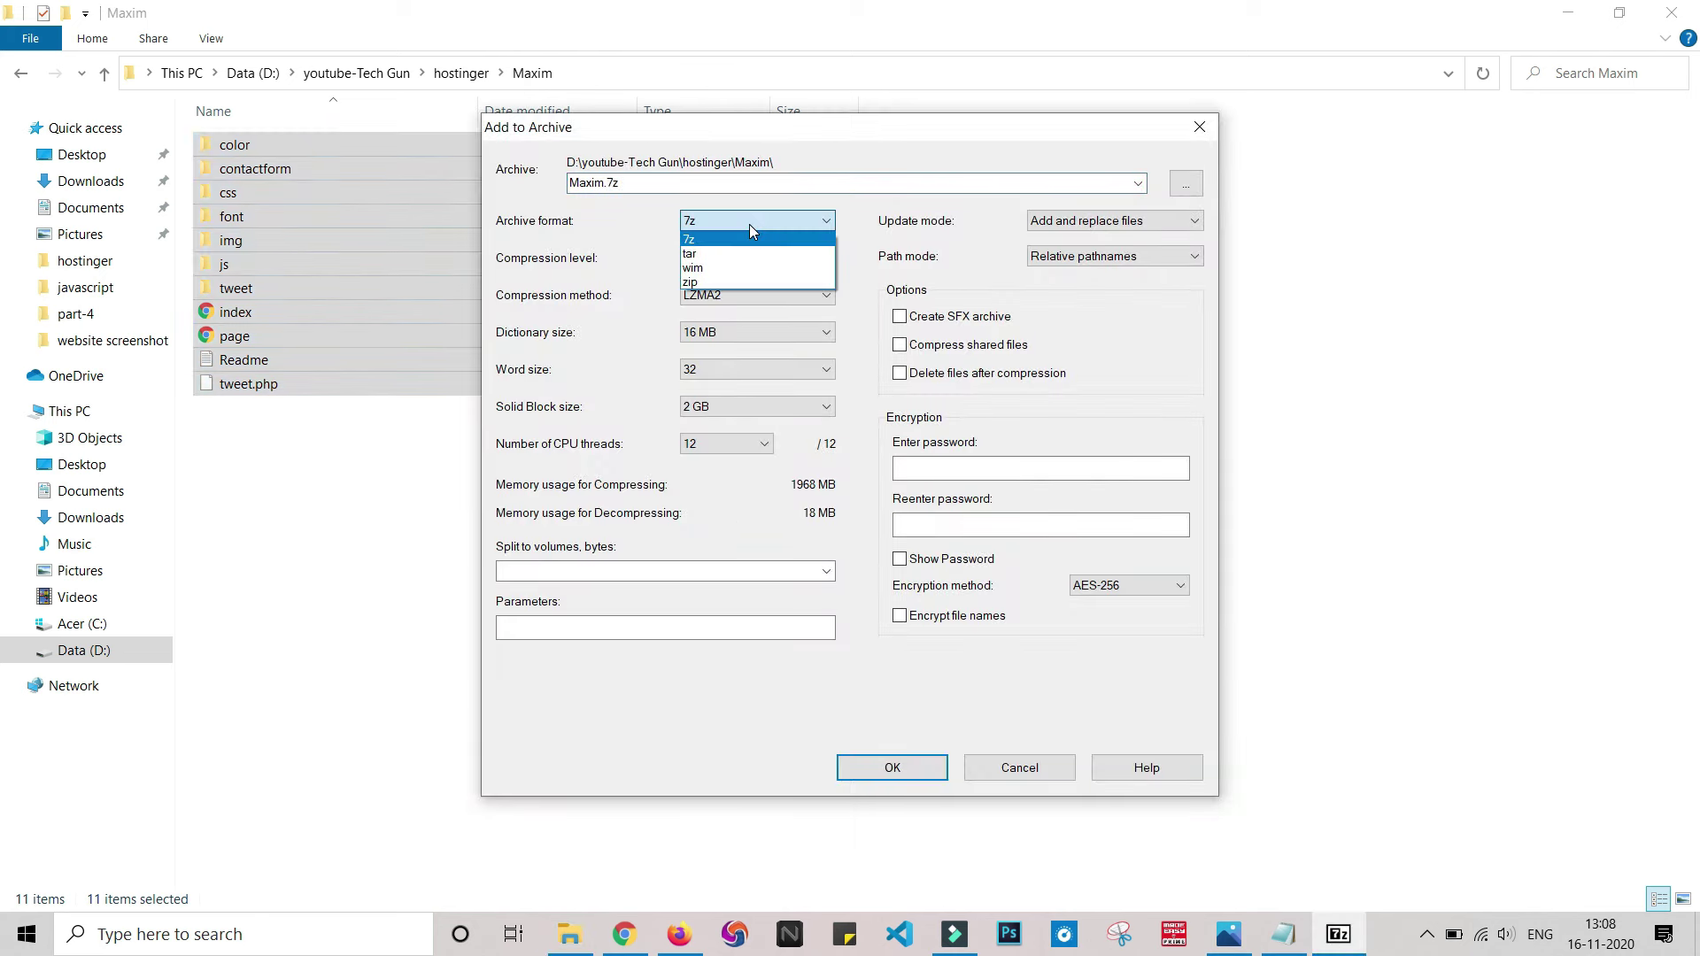
click(742, 280)
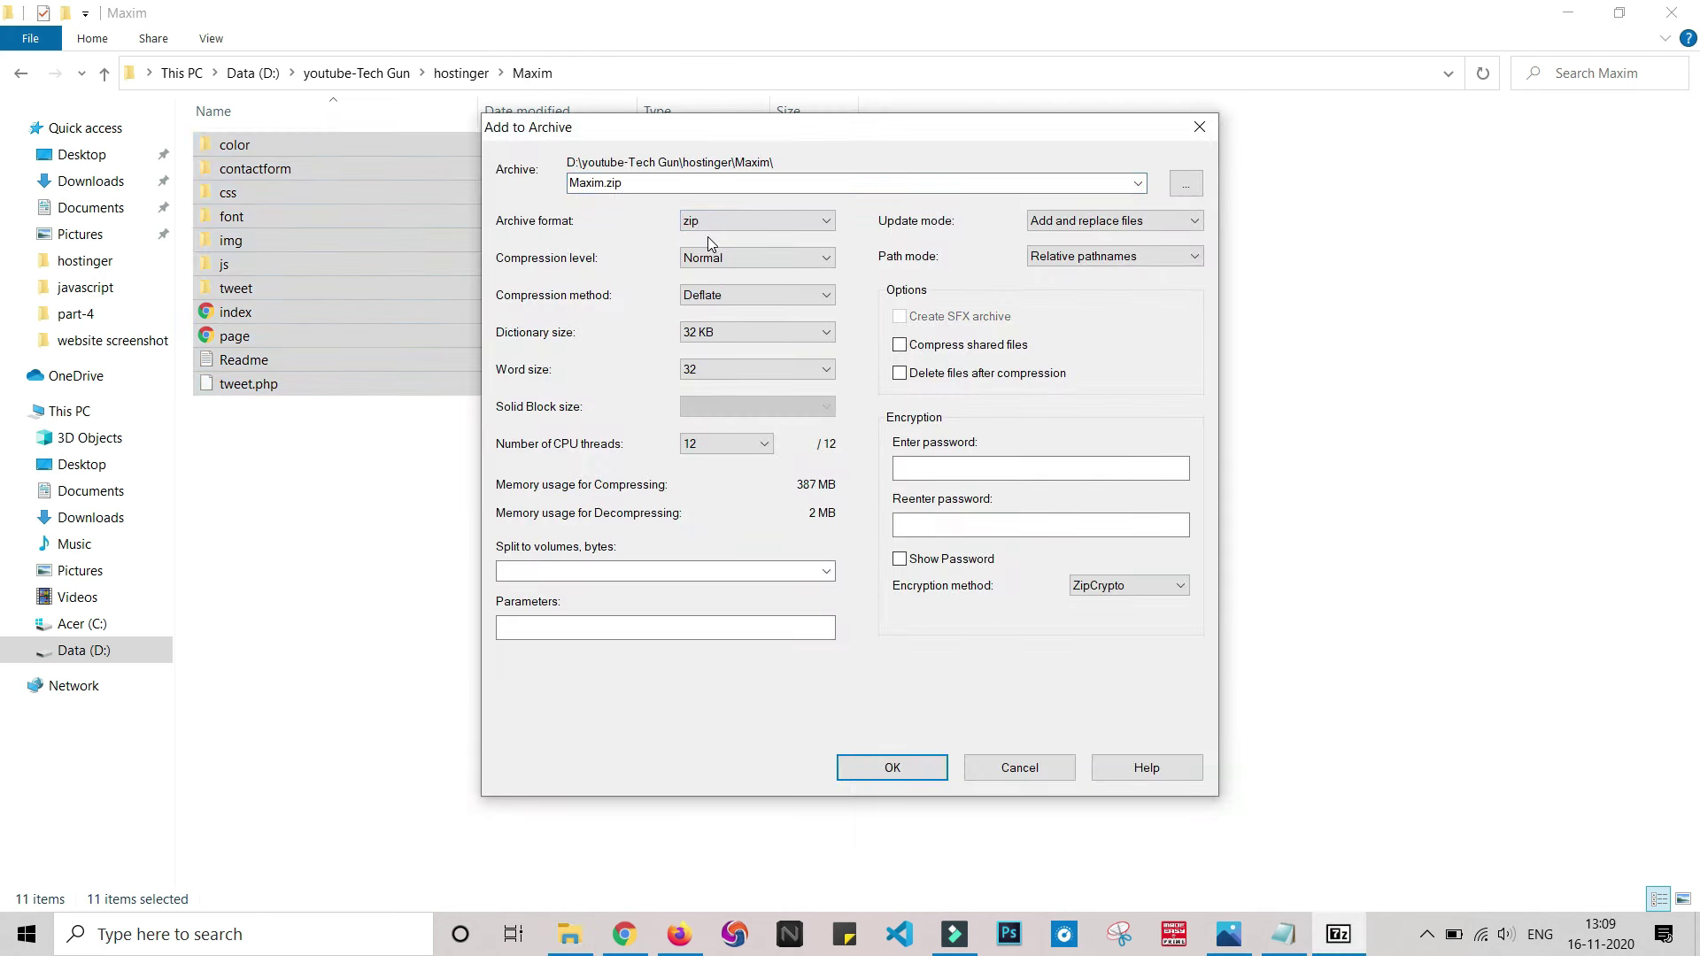
click(921, 767)
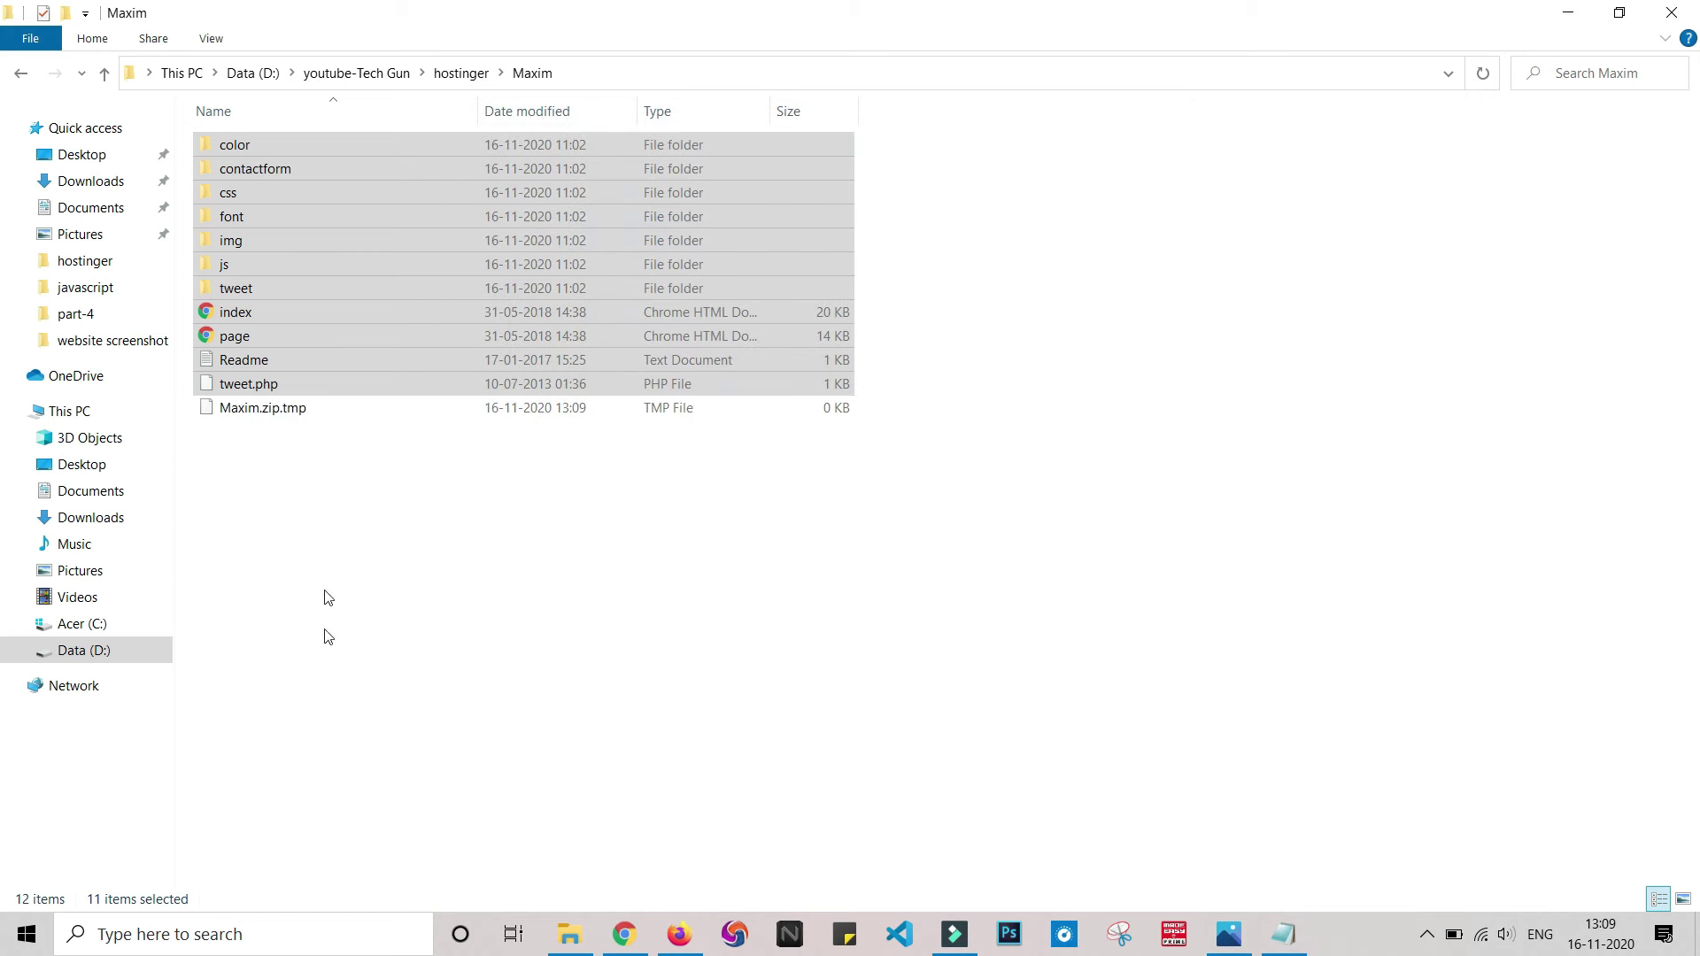
click(704, 687)
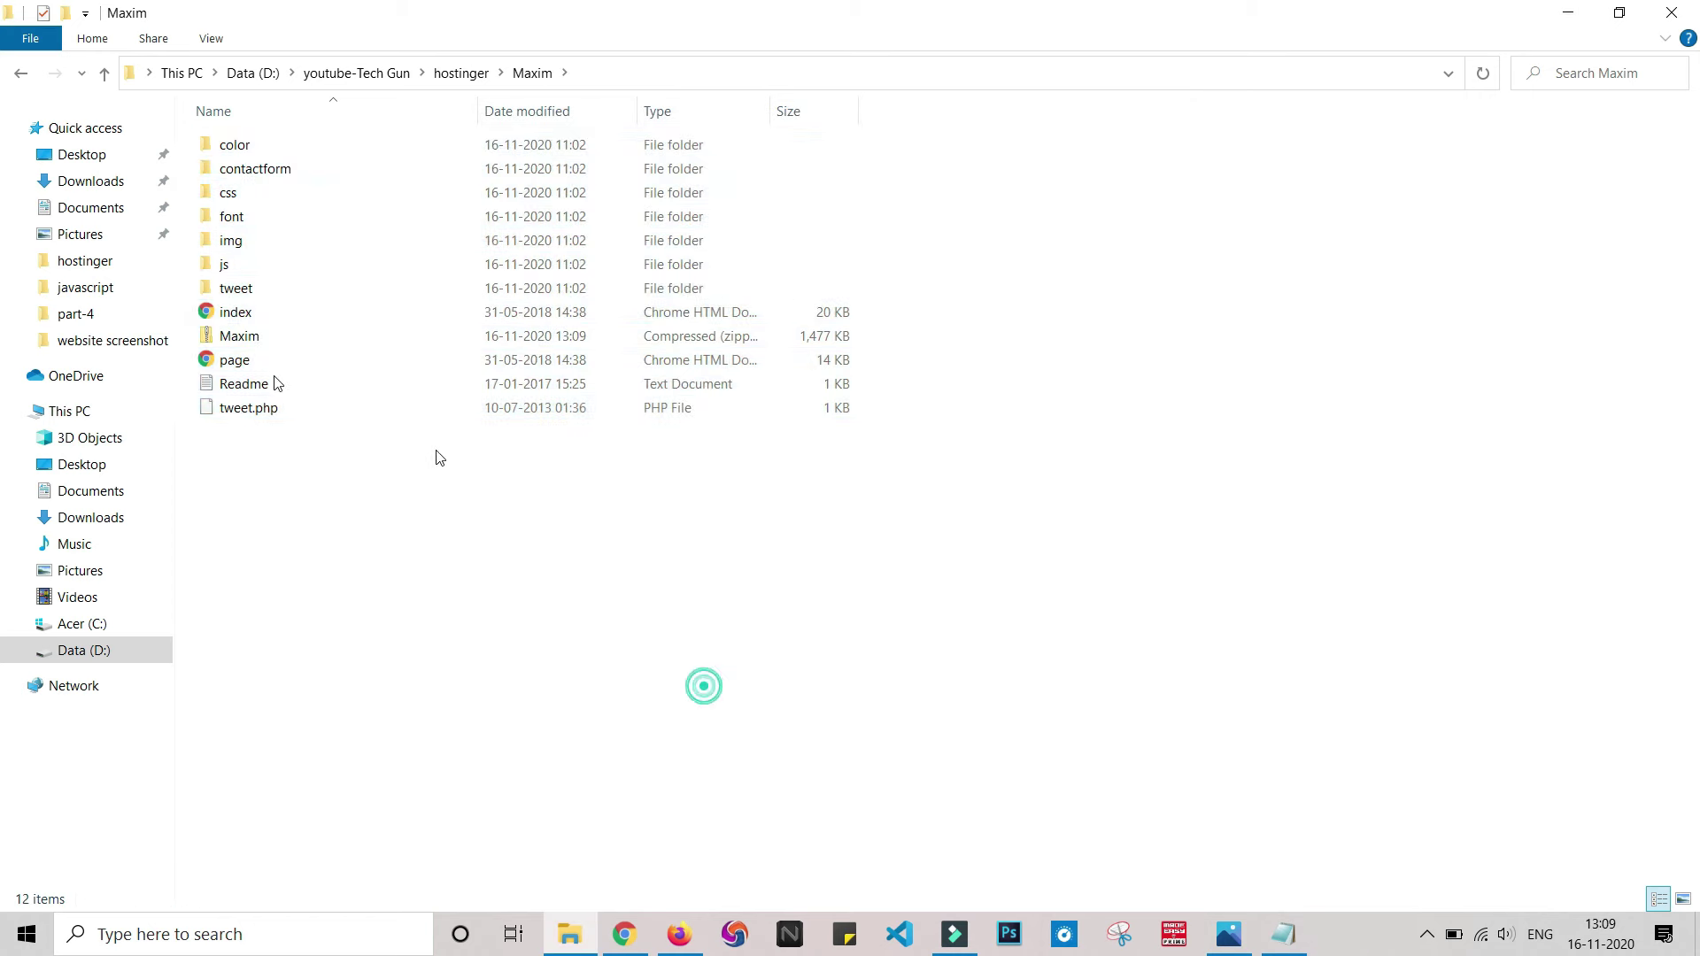
click(249, 340)
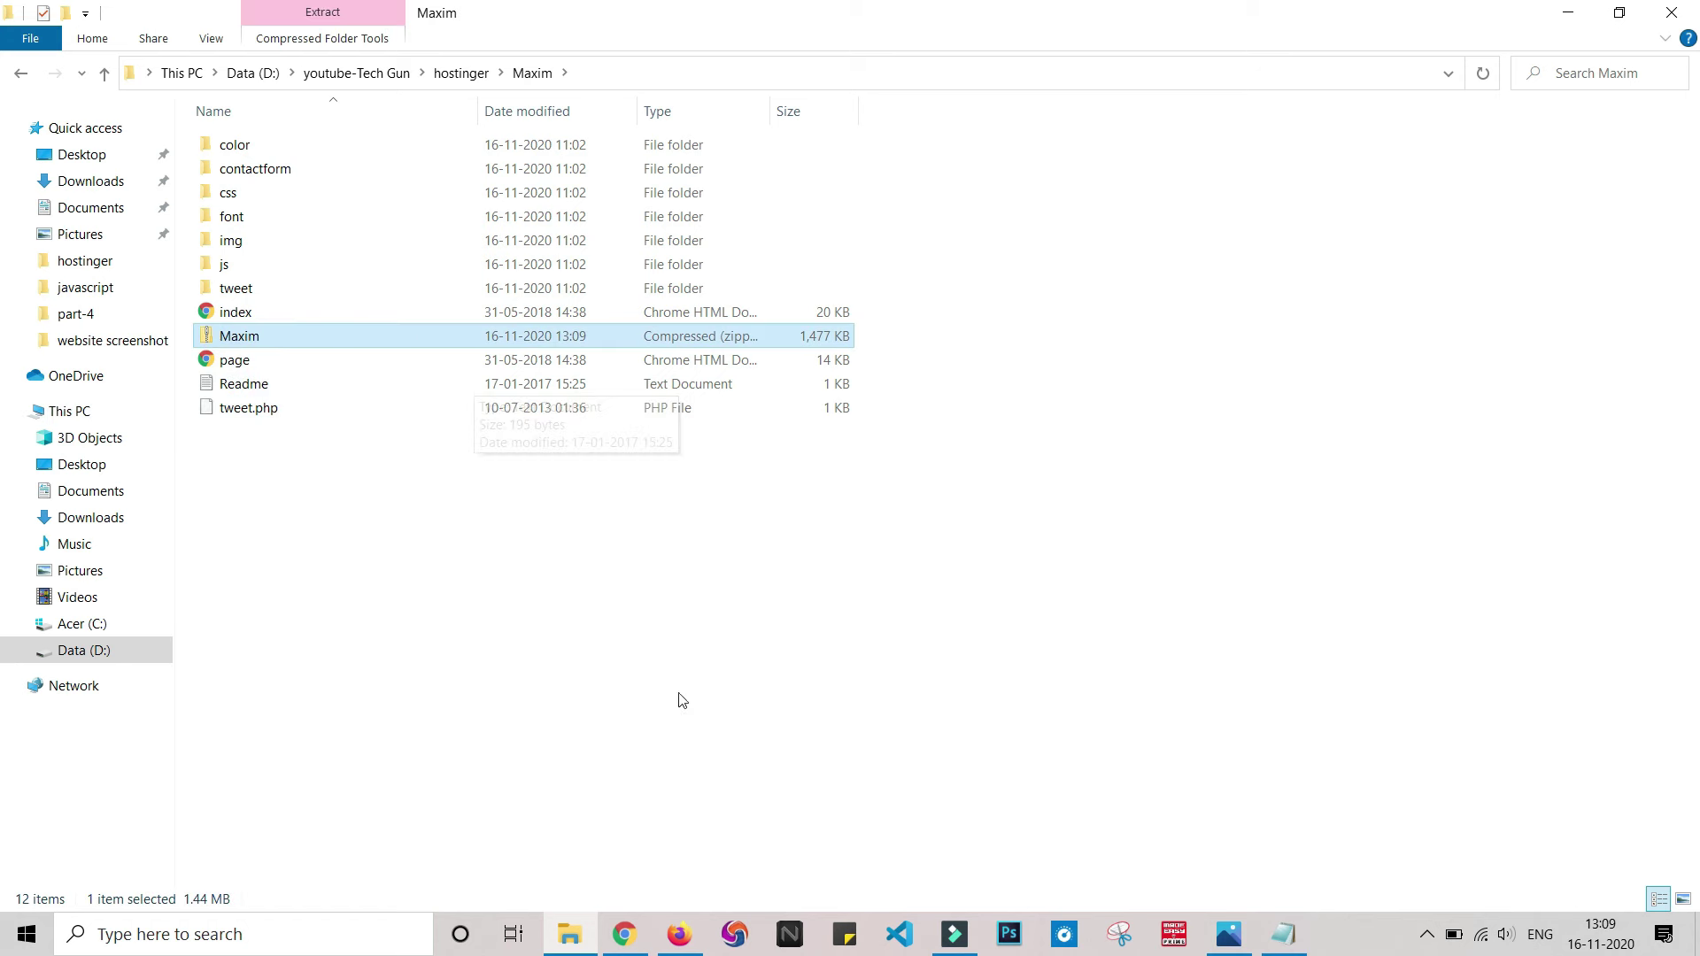
click(630, 920)
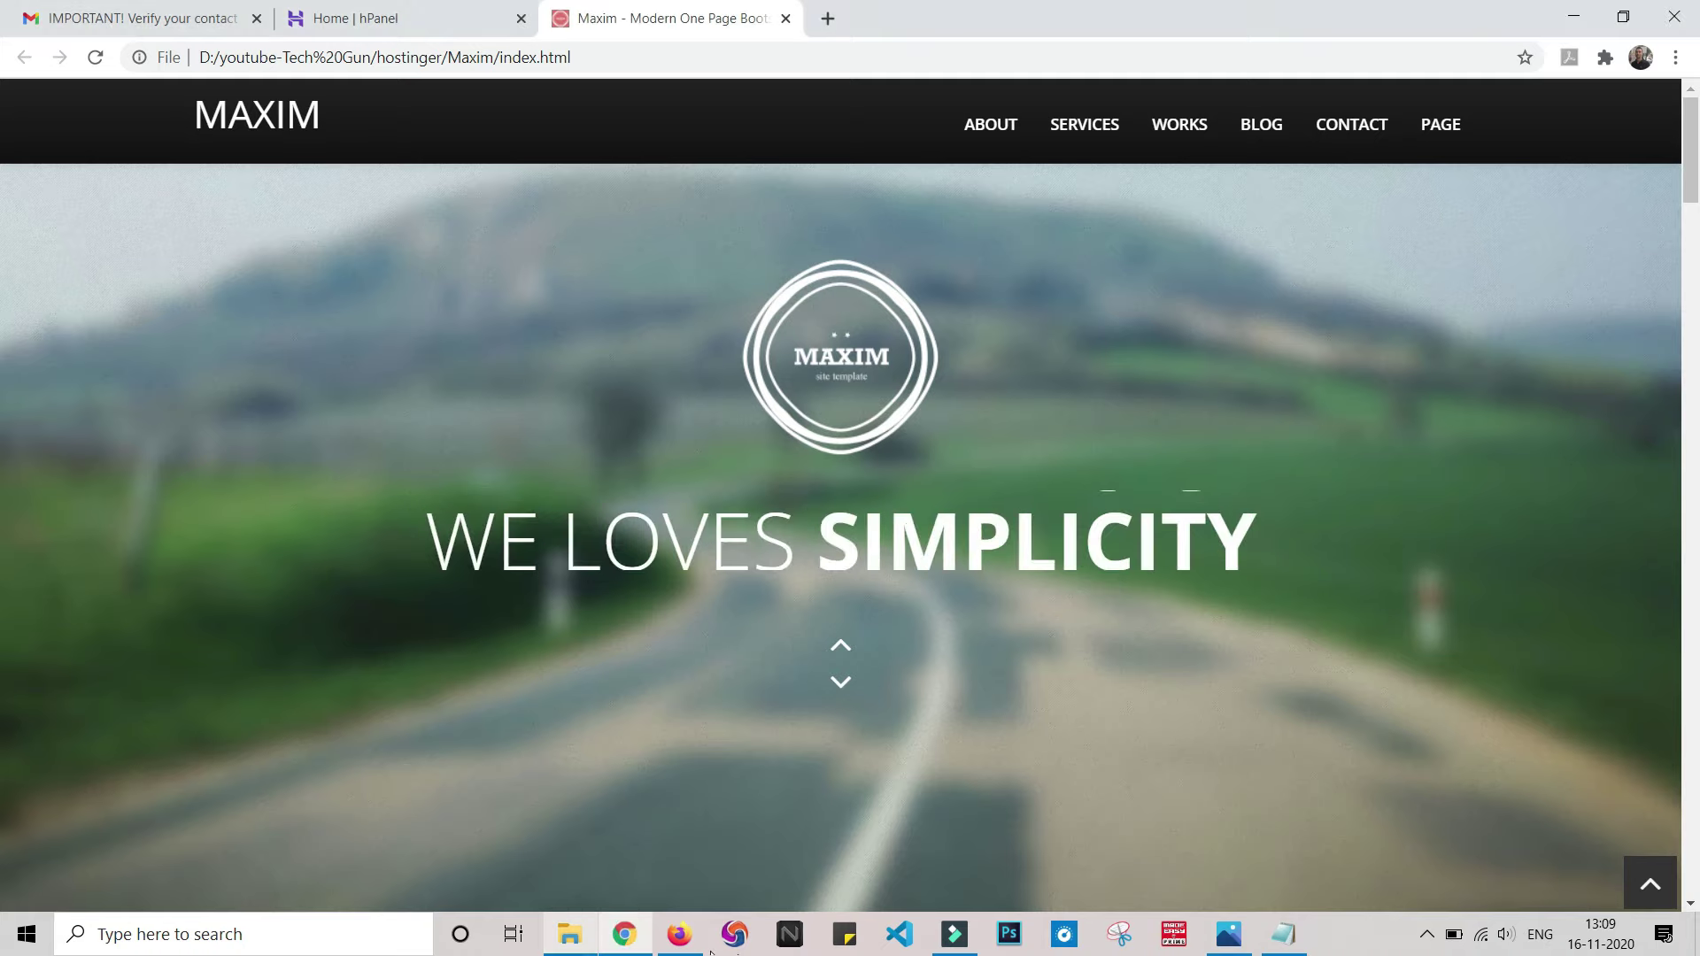
- Open the techgun.website hosting plan's management page from the hPanel dashboard
click(372, 16)
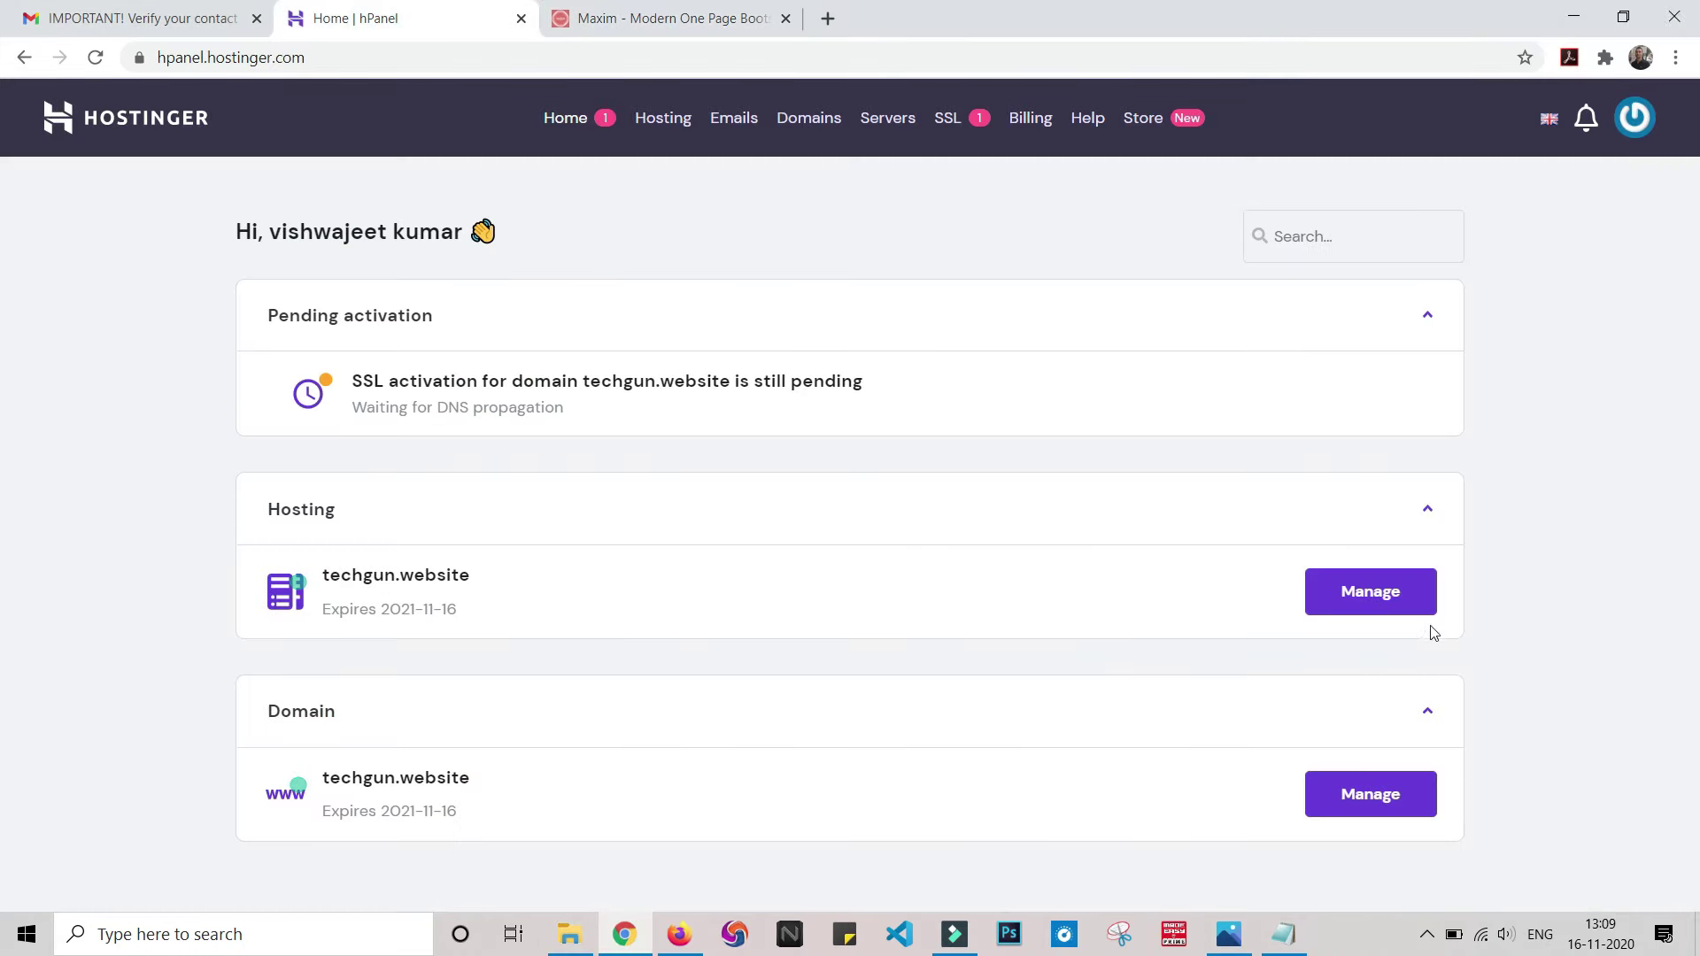
click(1373, 608)
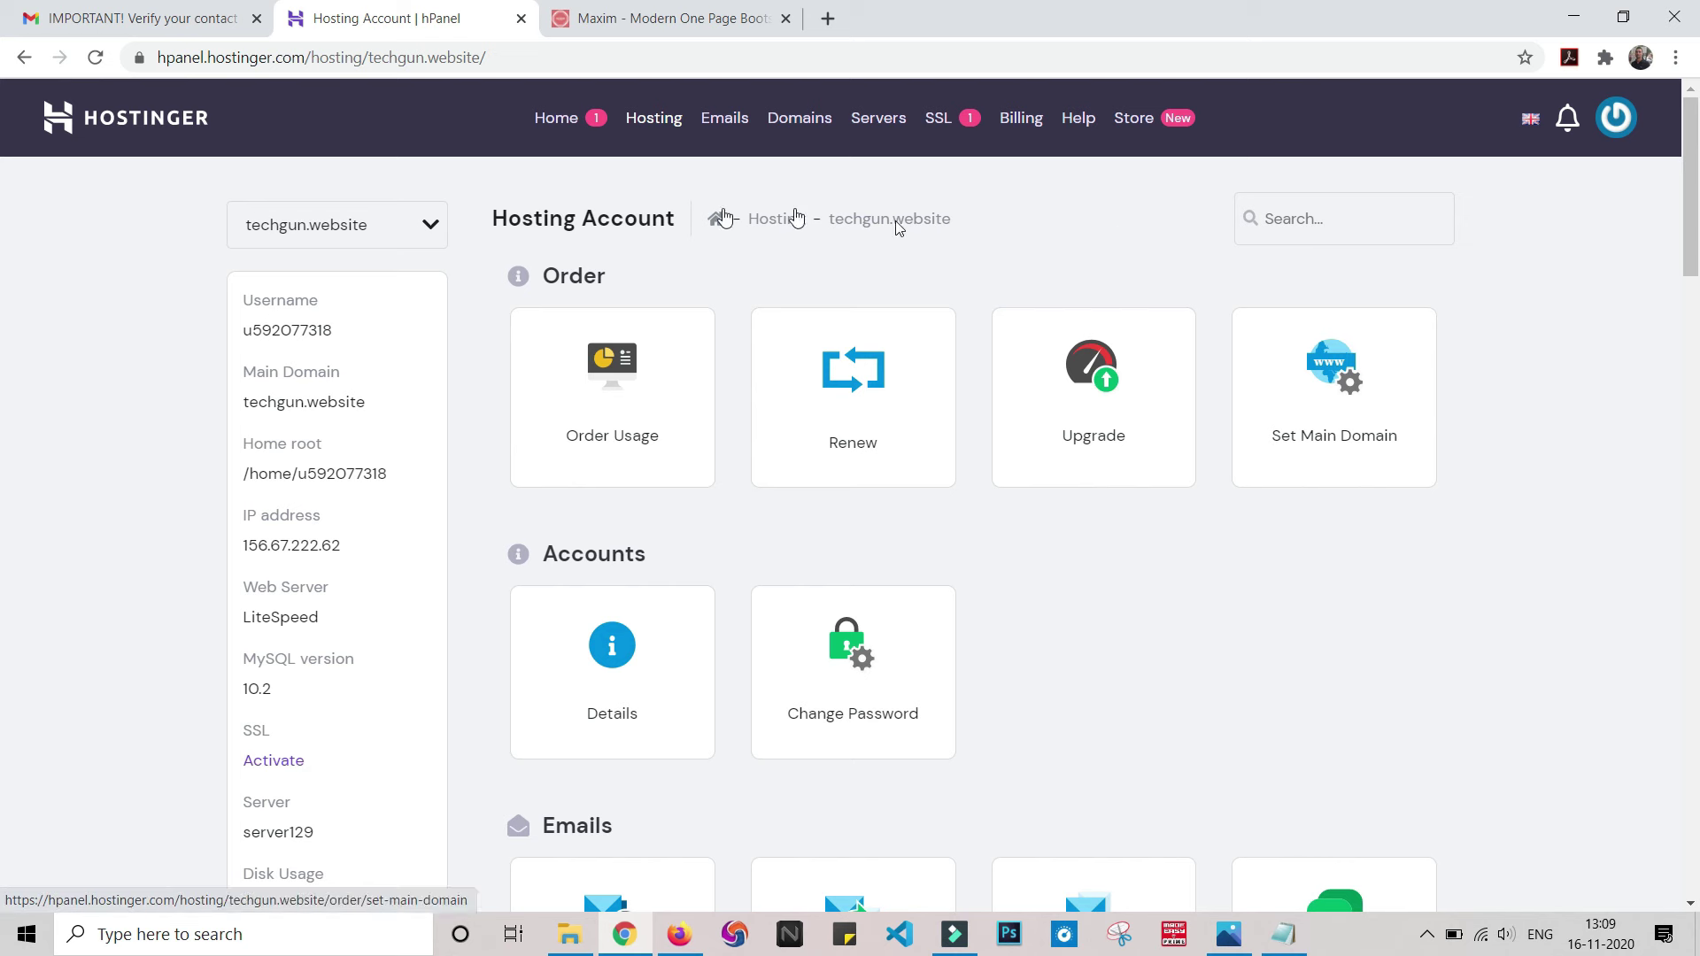
scroll(1476, 553, down, 3)
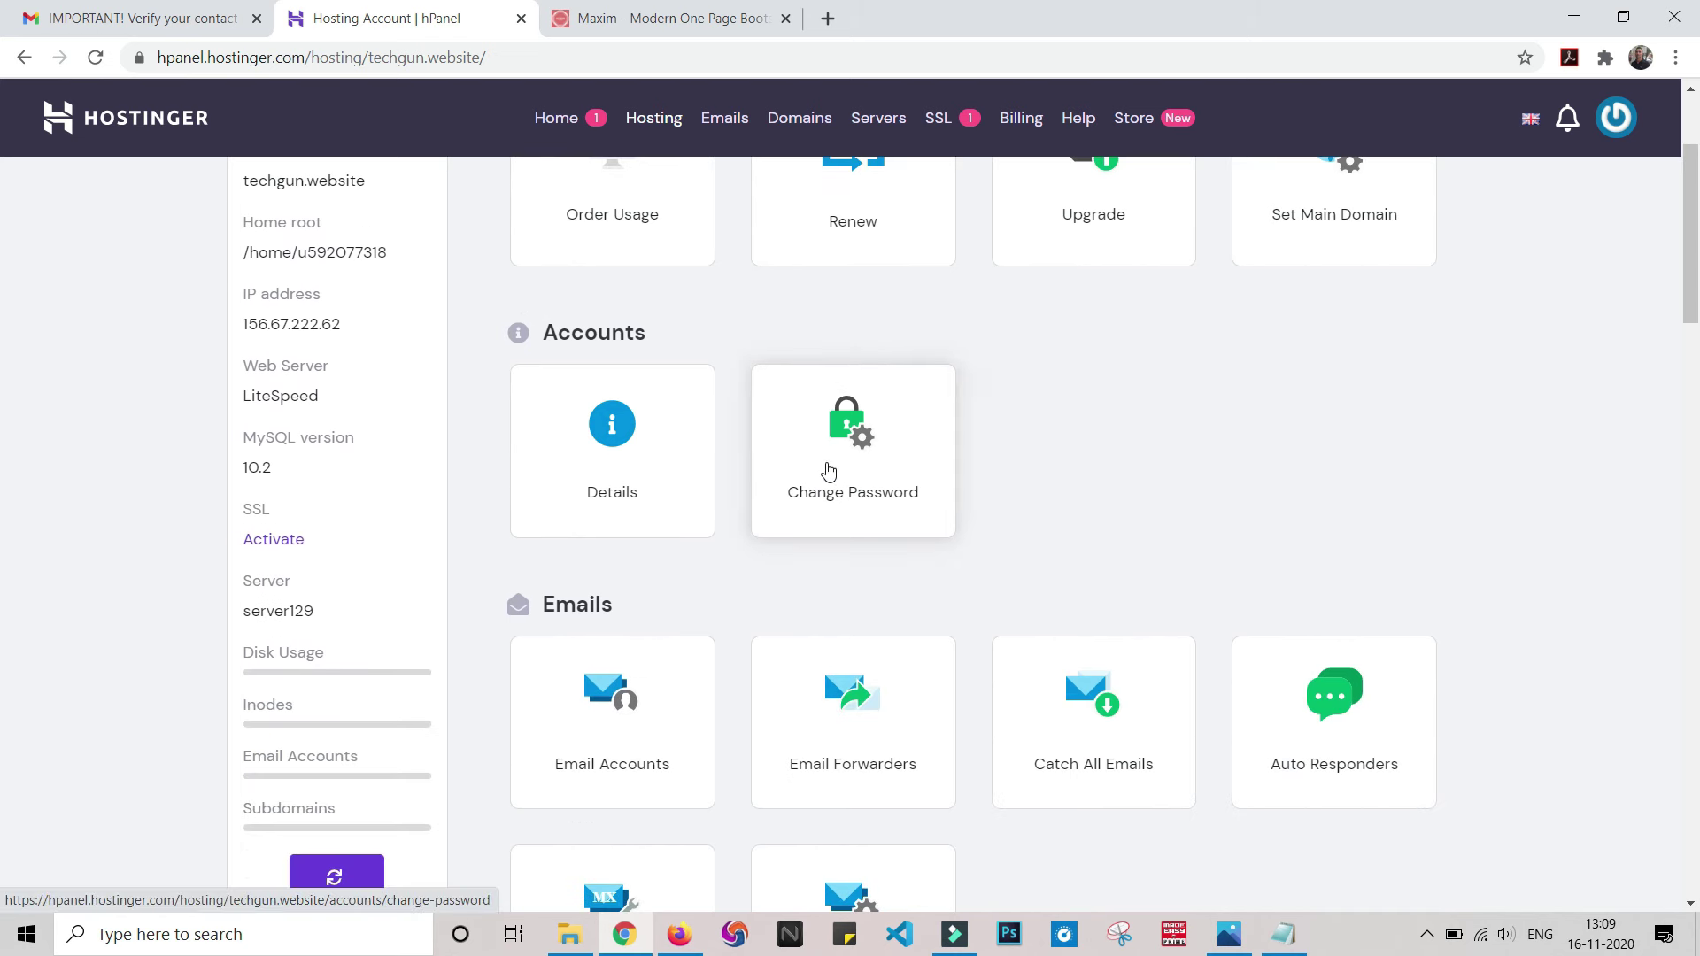
scroll(827, 469, down, 3)
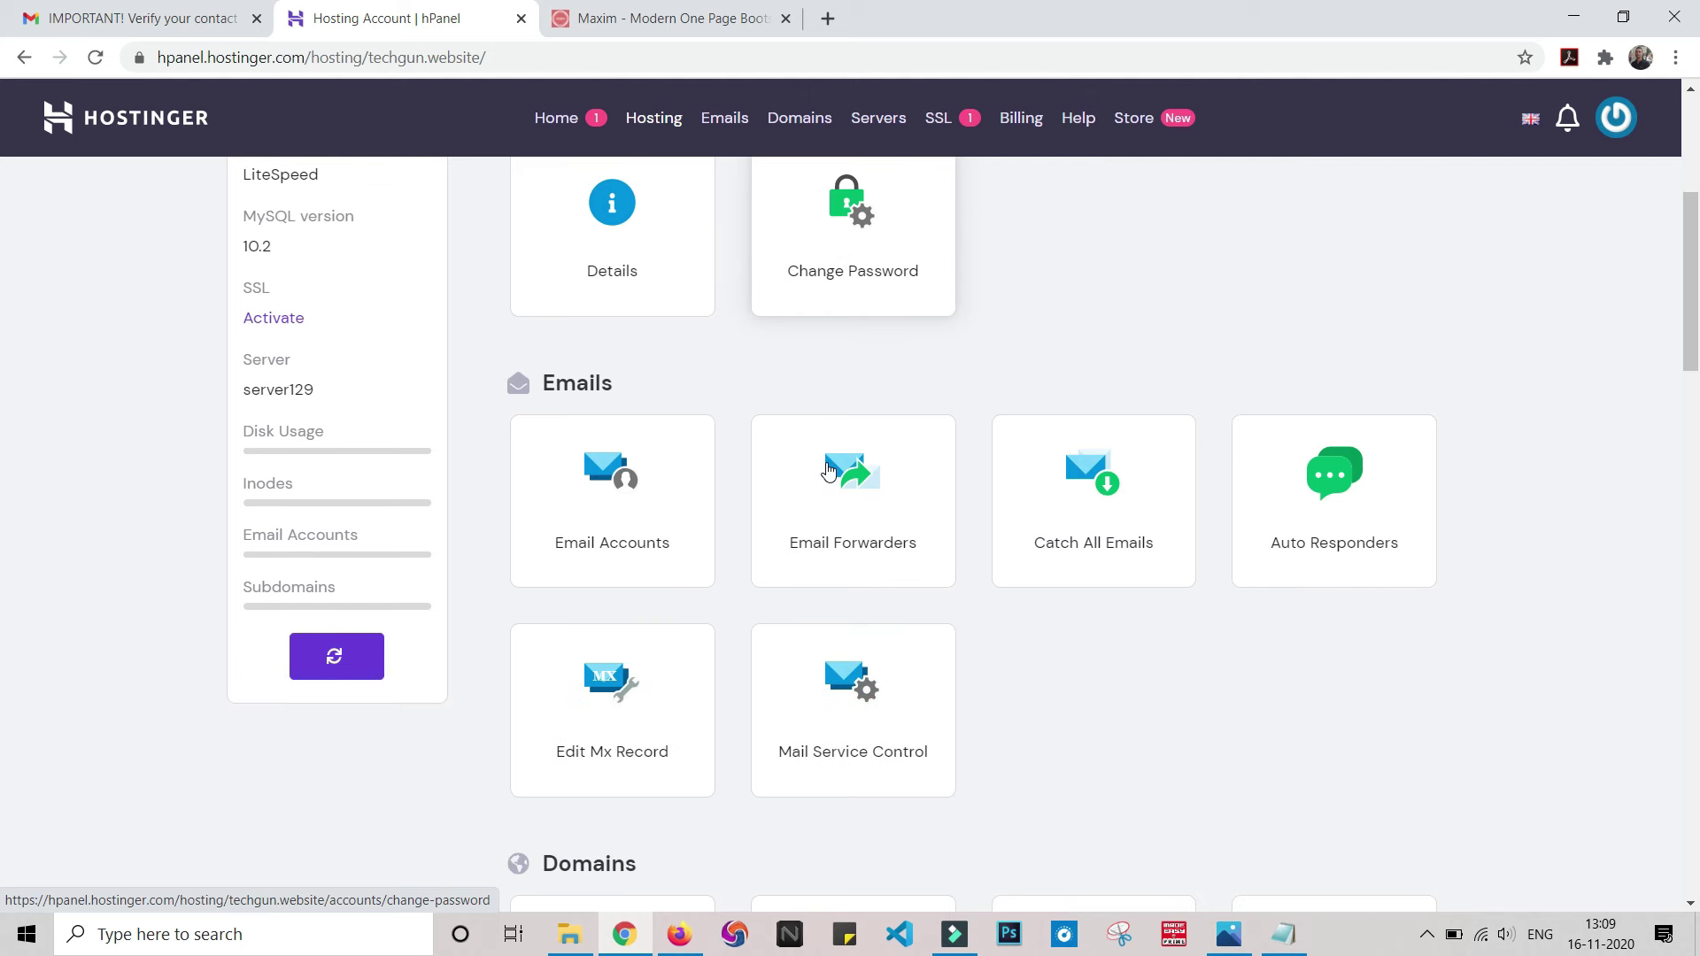
scroll(659, 598, up, 5)
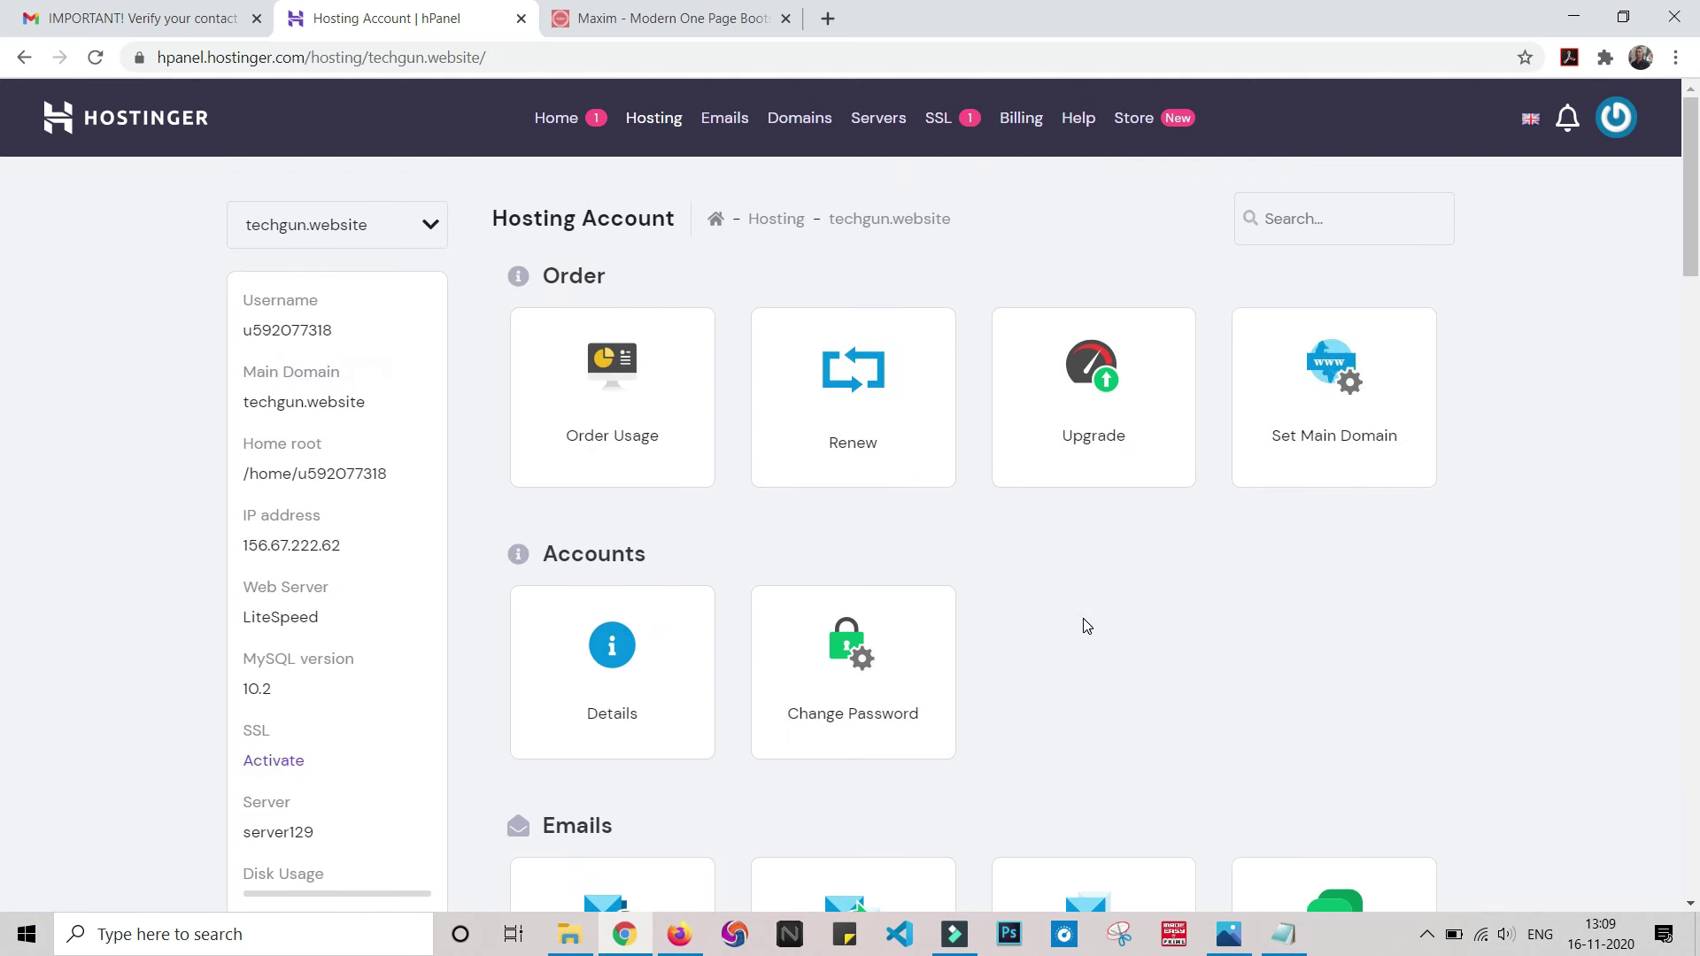
scroll(1086, 626, down, 4)
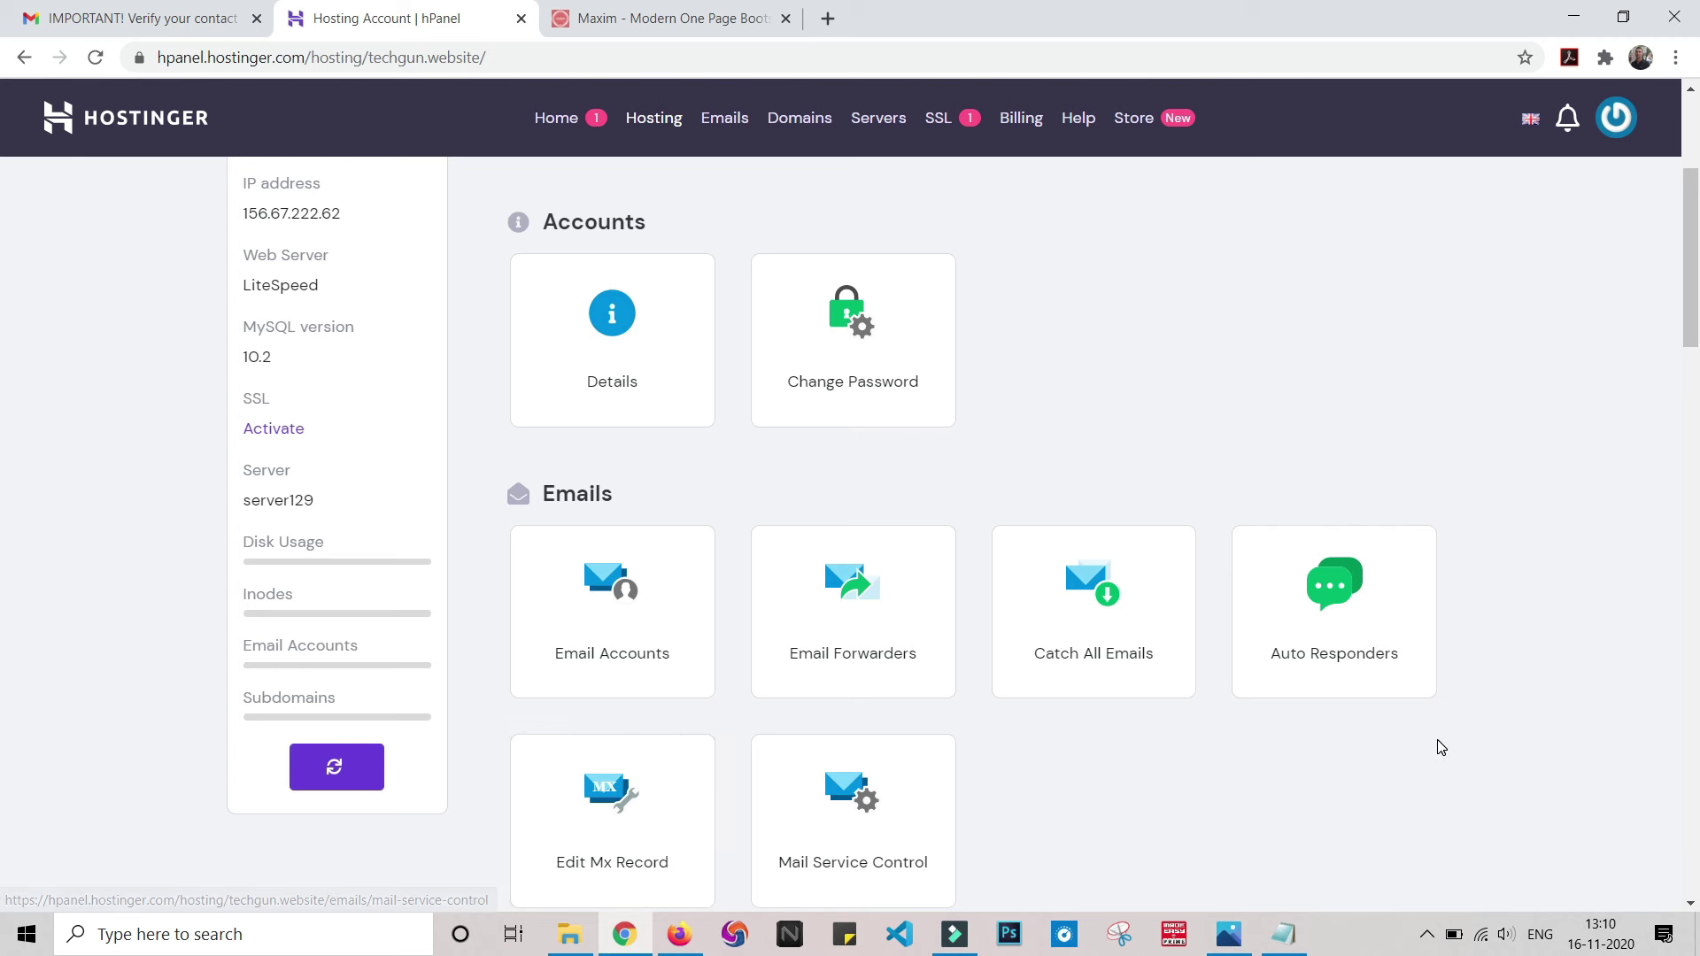
scroll(1440, 748, down, 1)
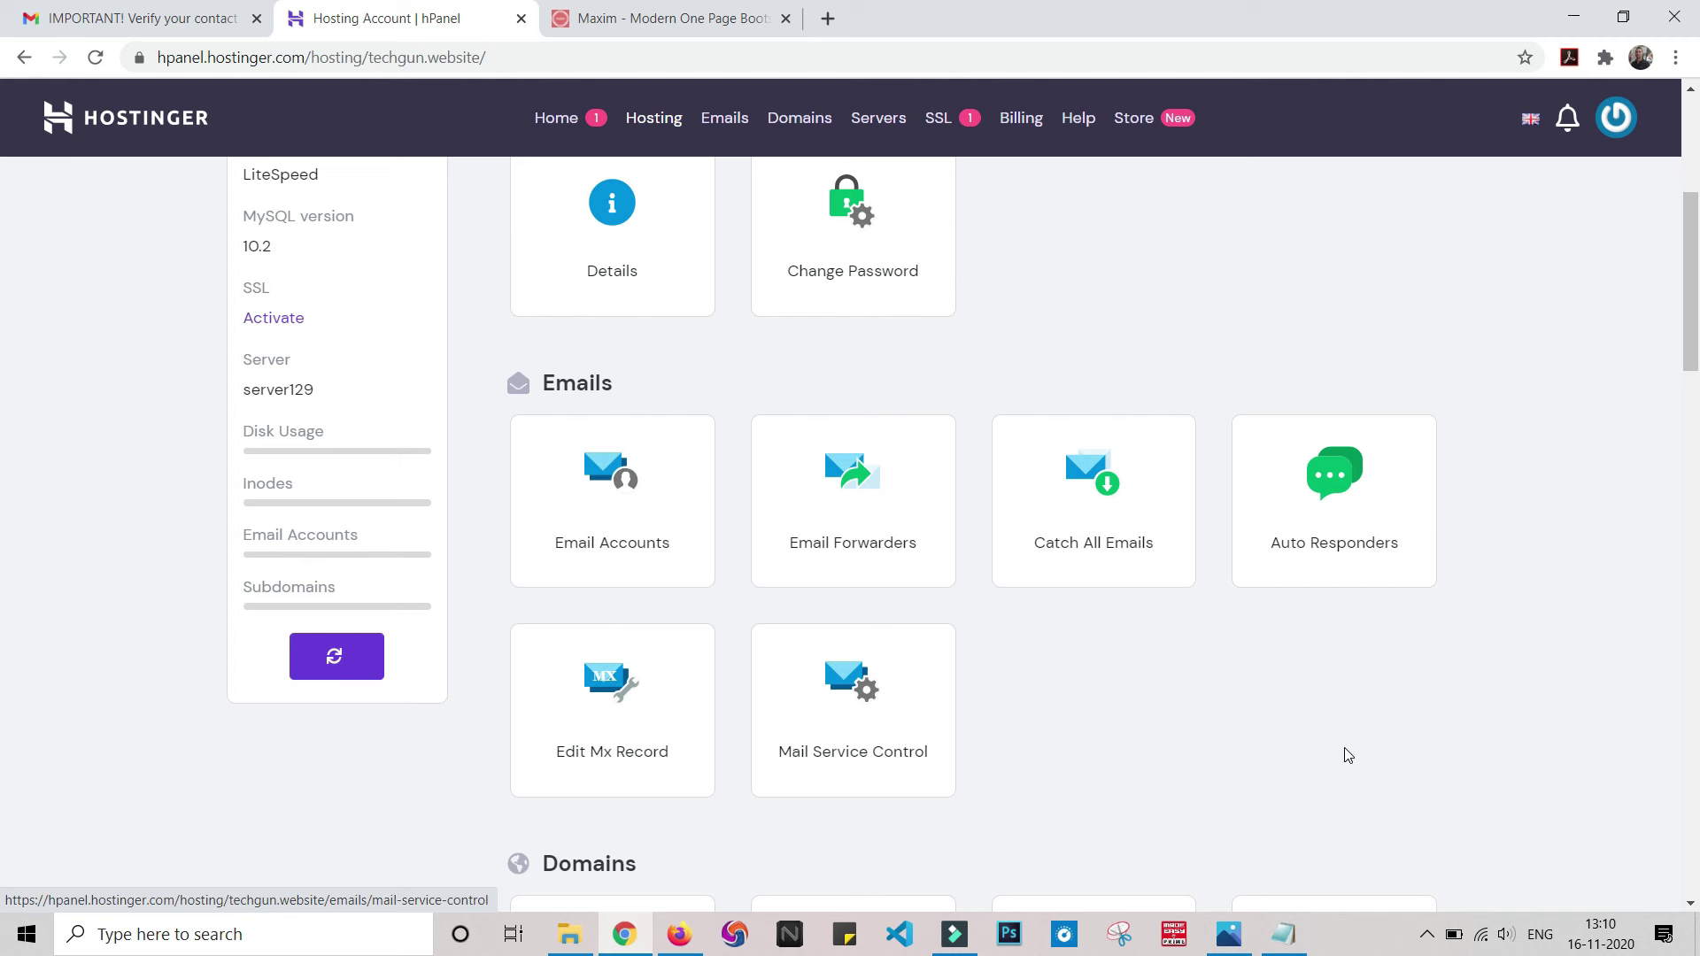
scroll(1346, 754, down, 5)
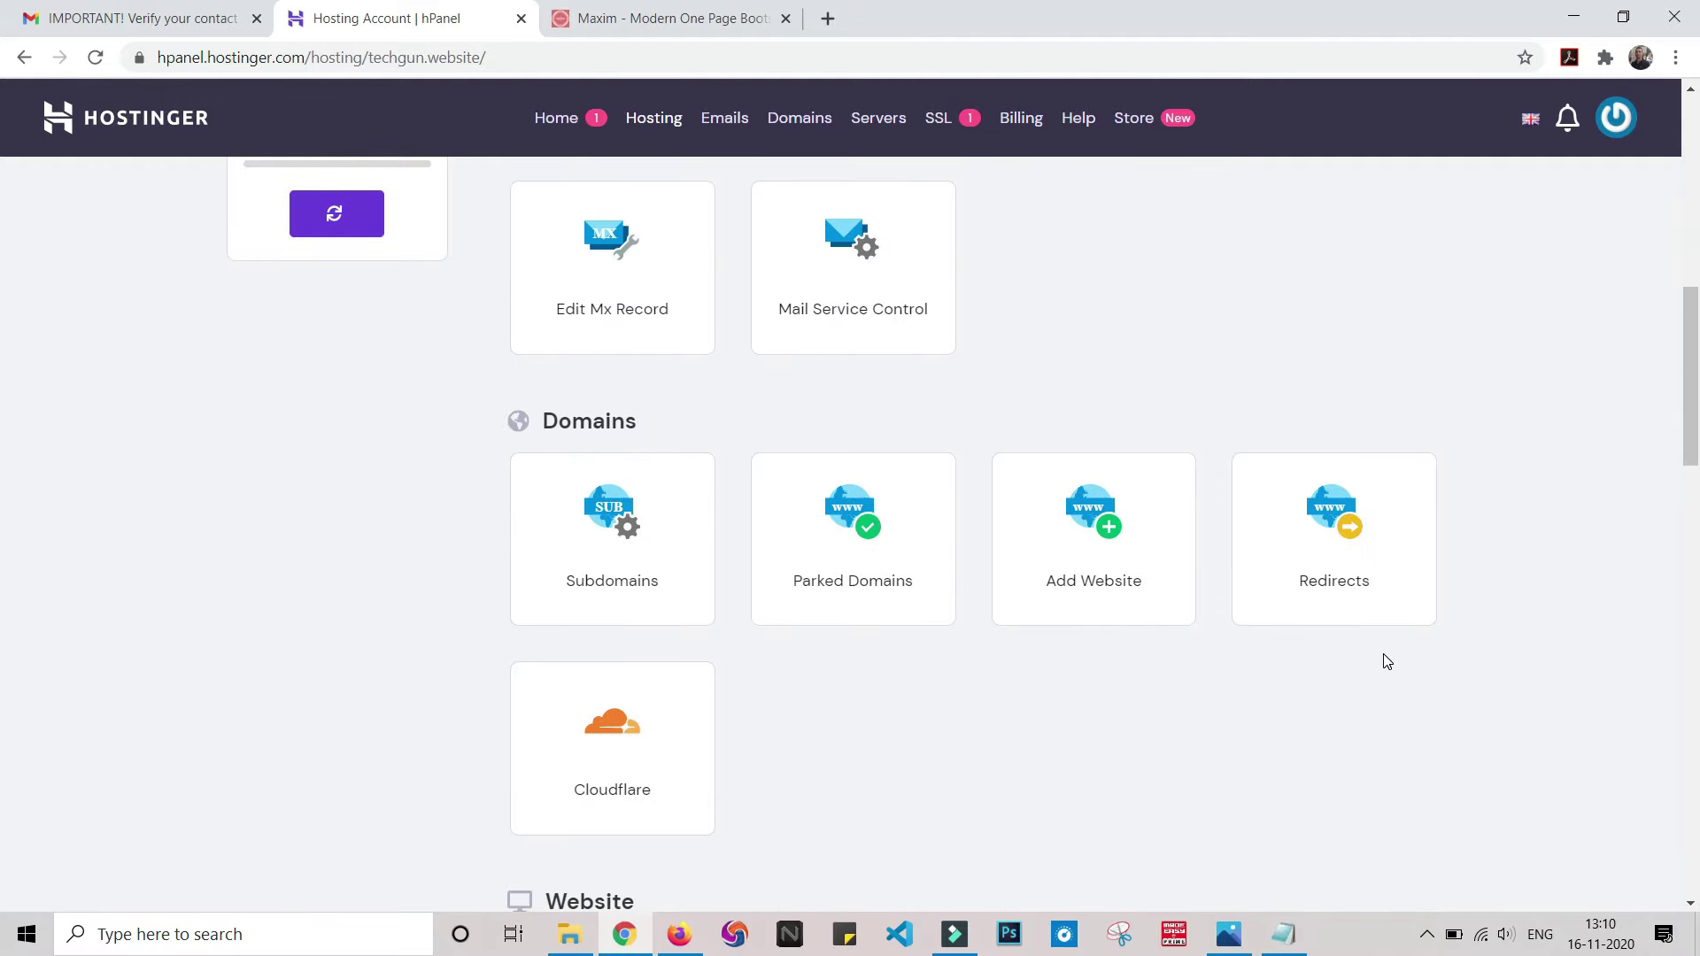
scroll(1372, 664, down, 6)
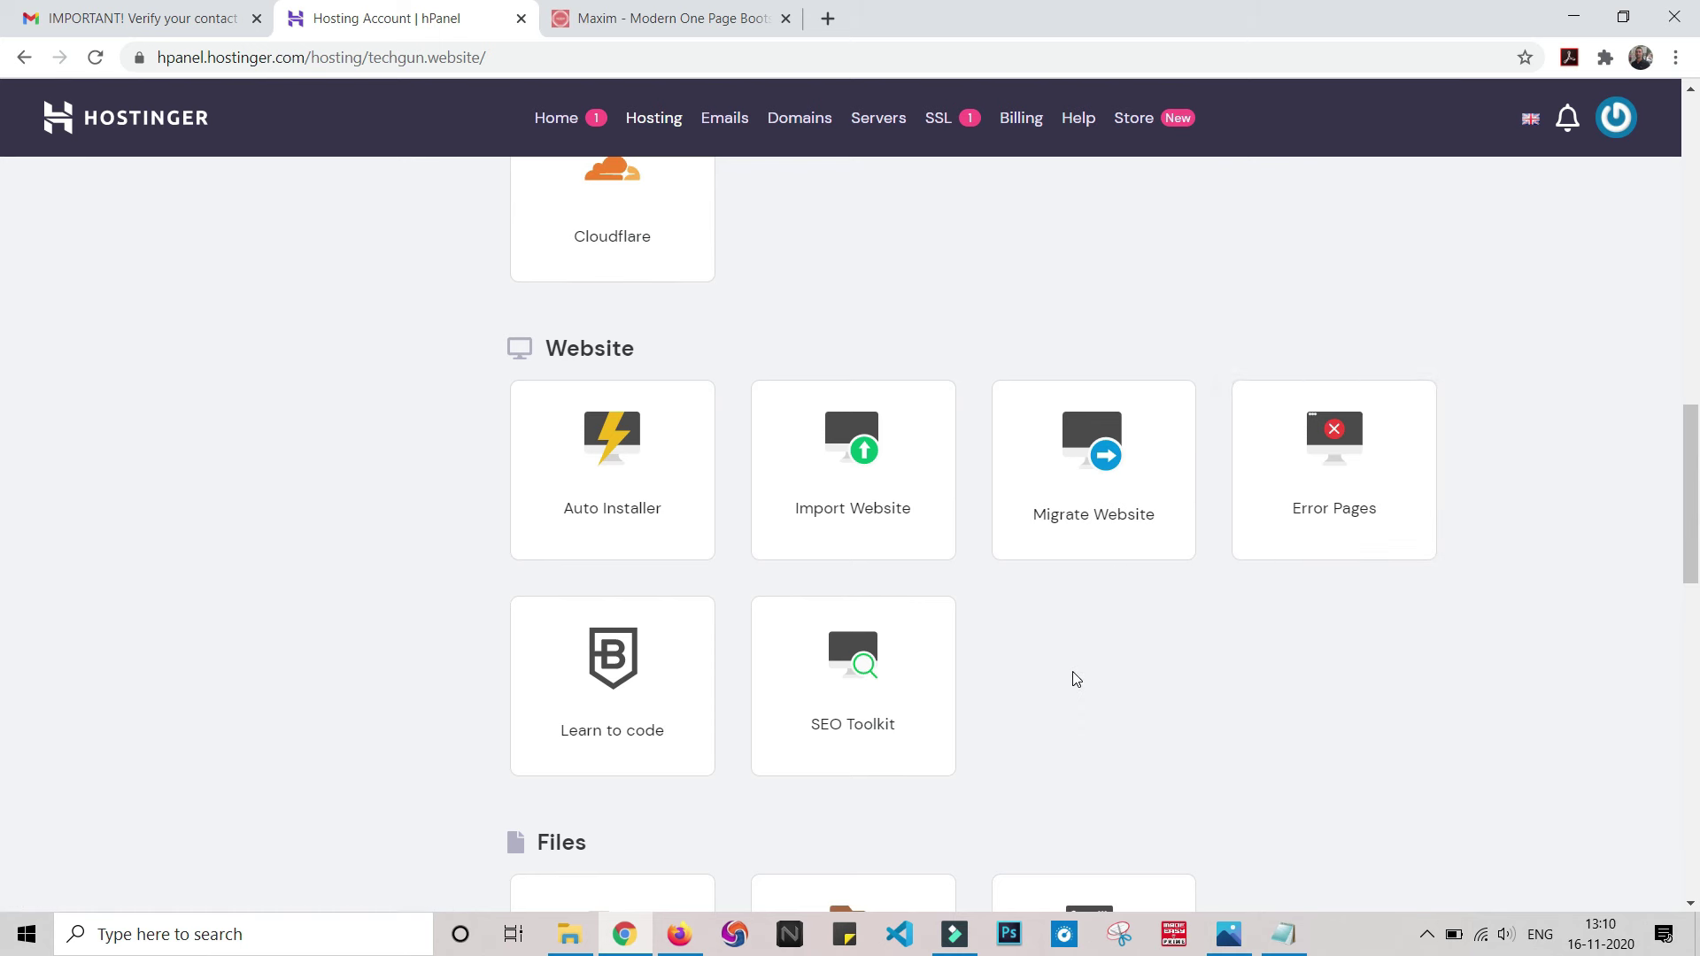
scroll(1070, 679, down, 3)
scroll(1070, 679, down, 4)
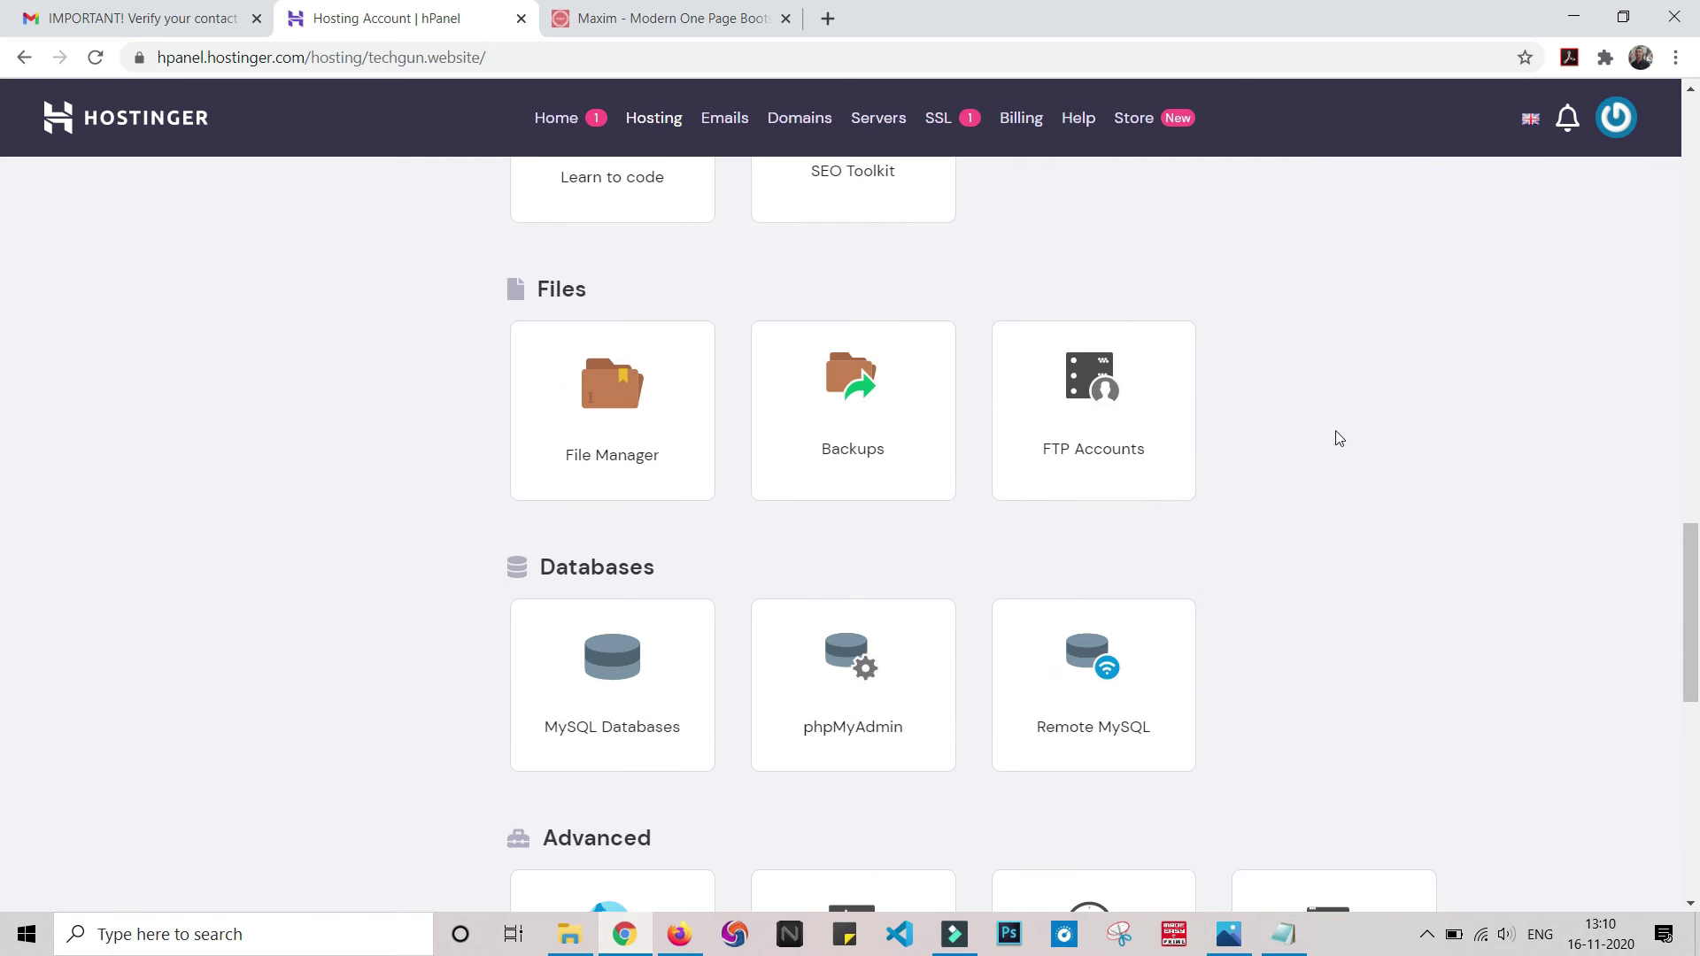
scroll(801, 652, down, 4)
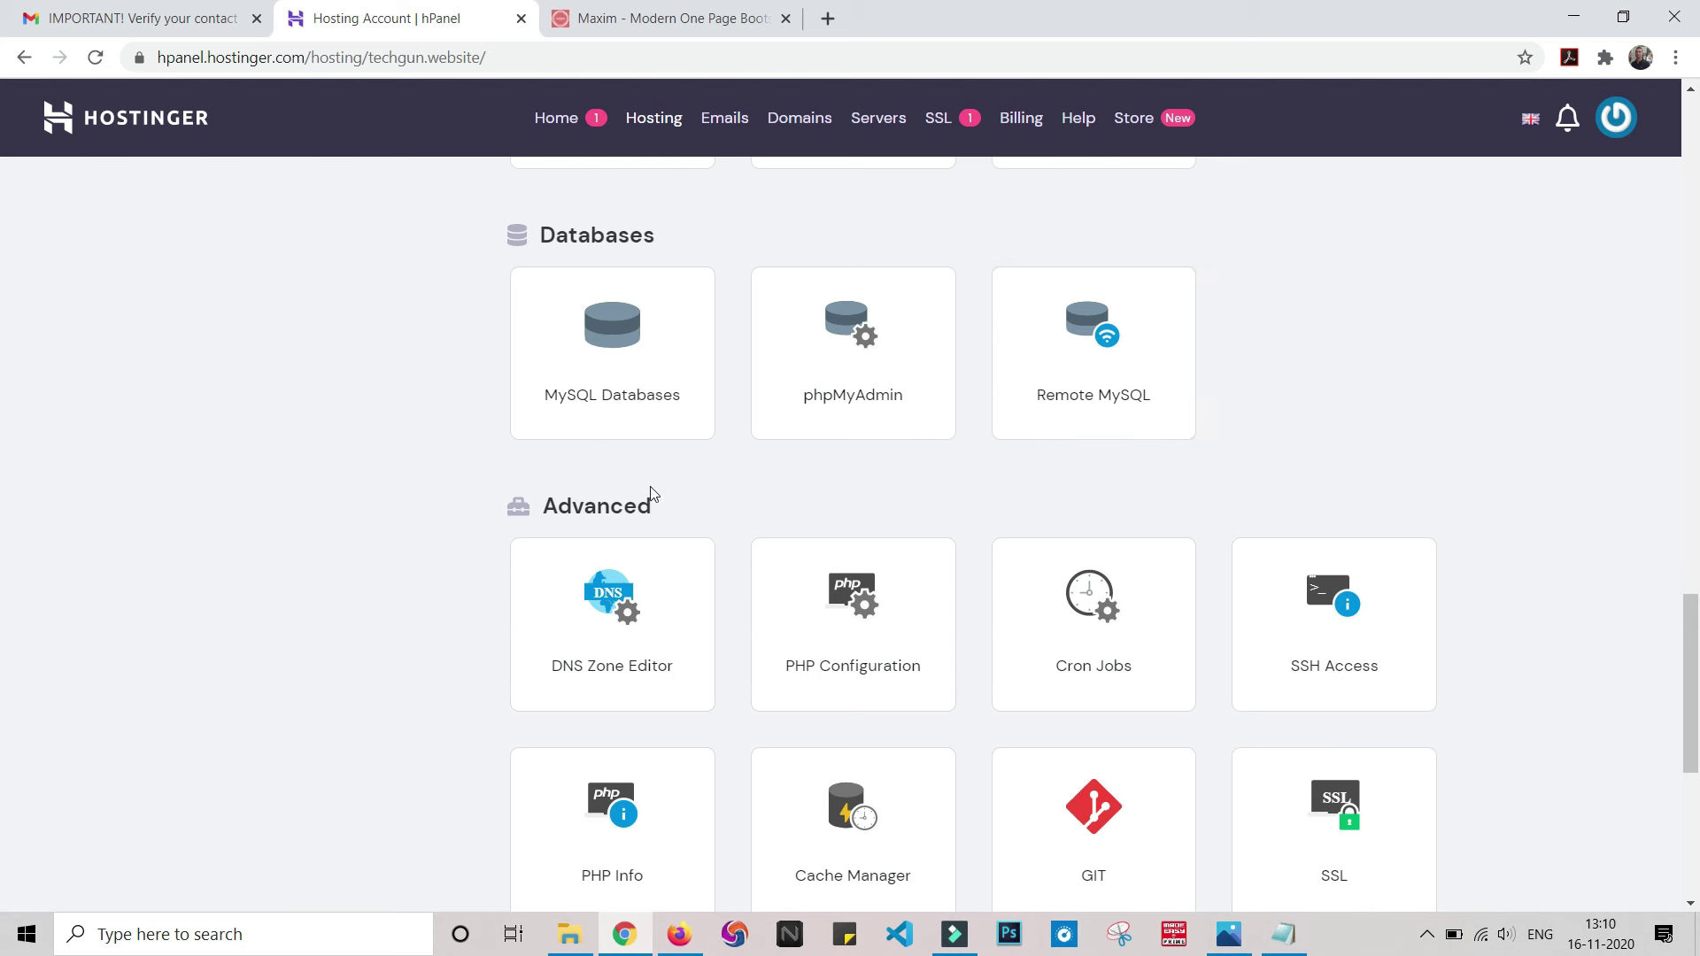
scroll(664, 492, down, 4)
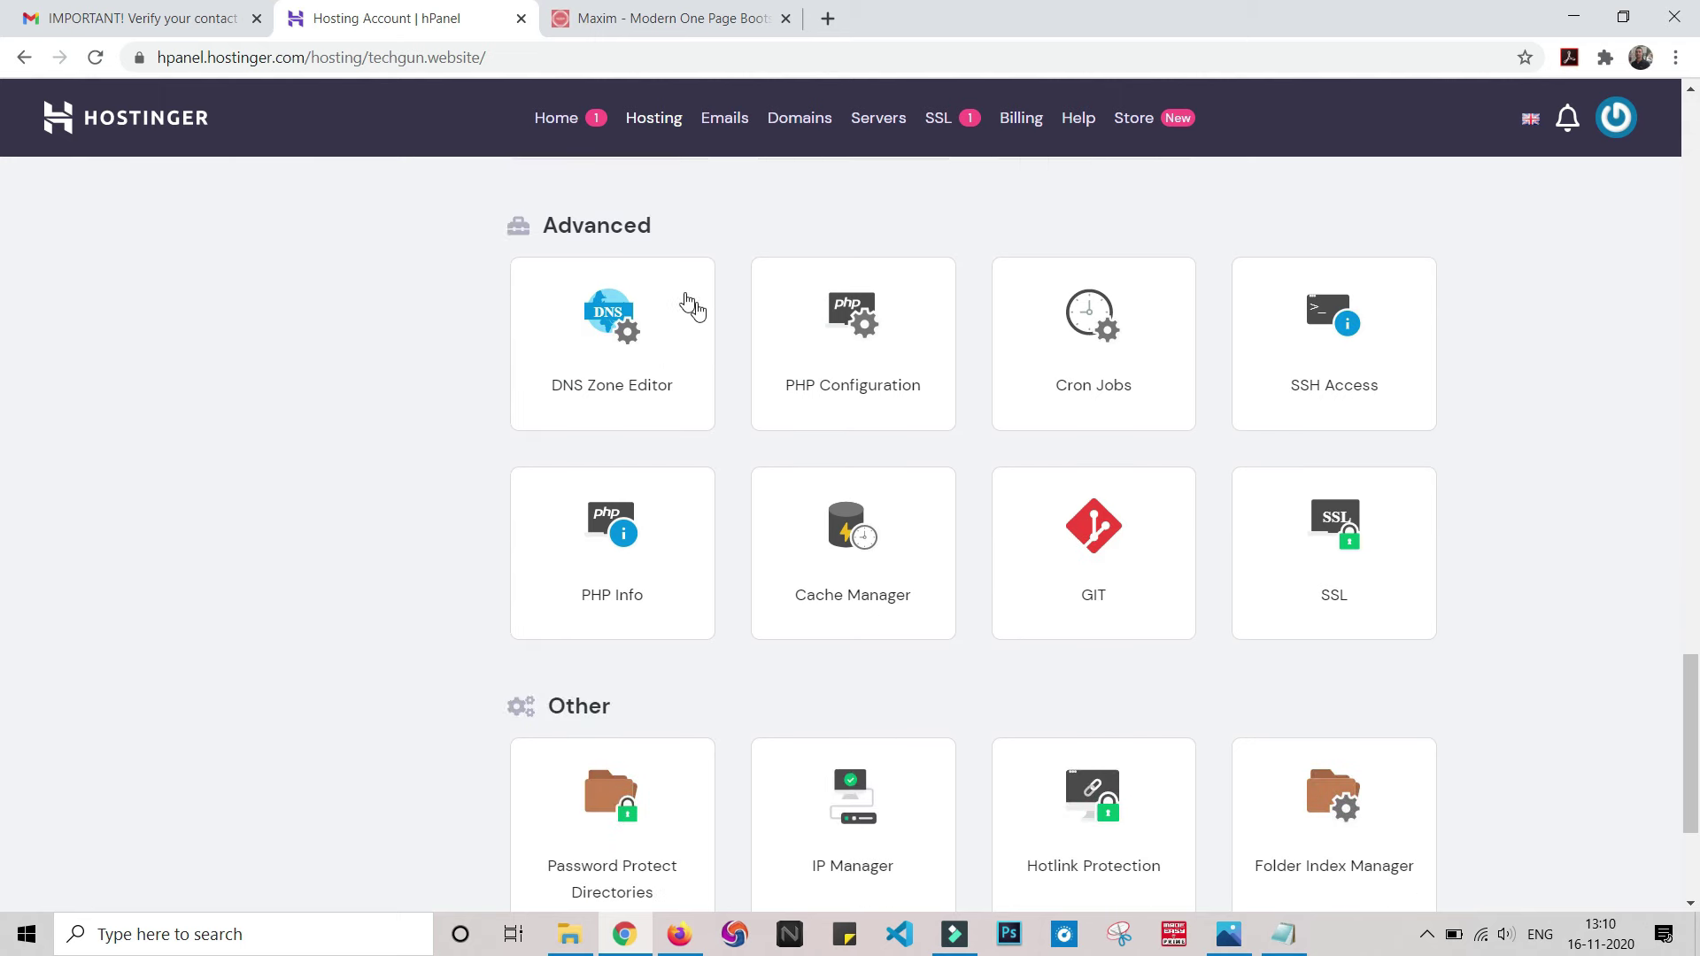
scroll(547, 562, down, 3)
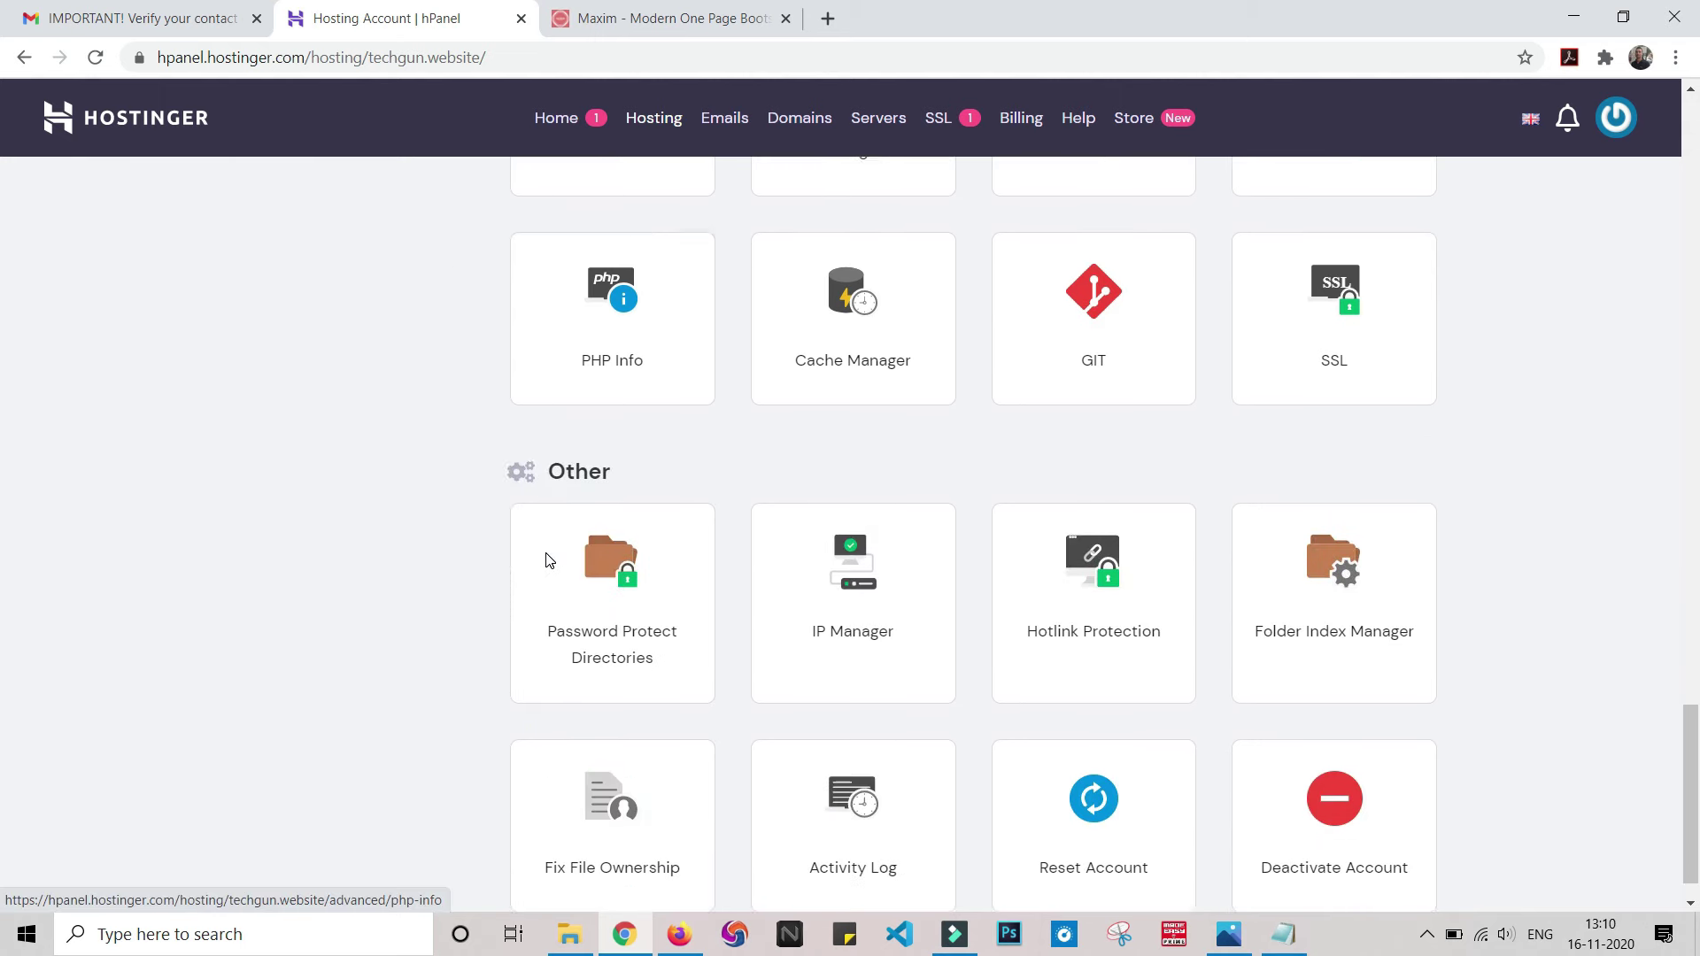
scroll(542, 548, up, 12)
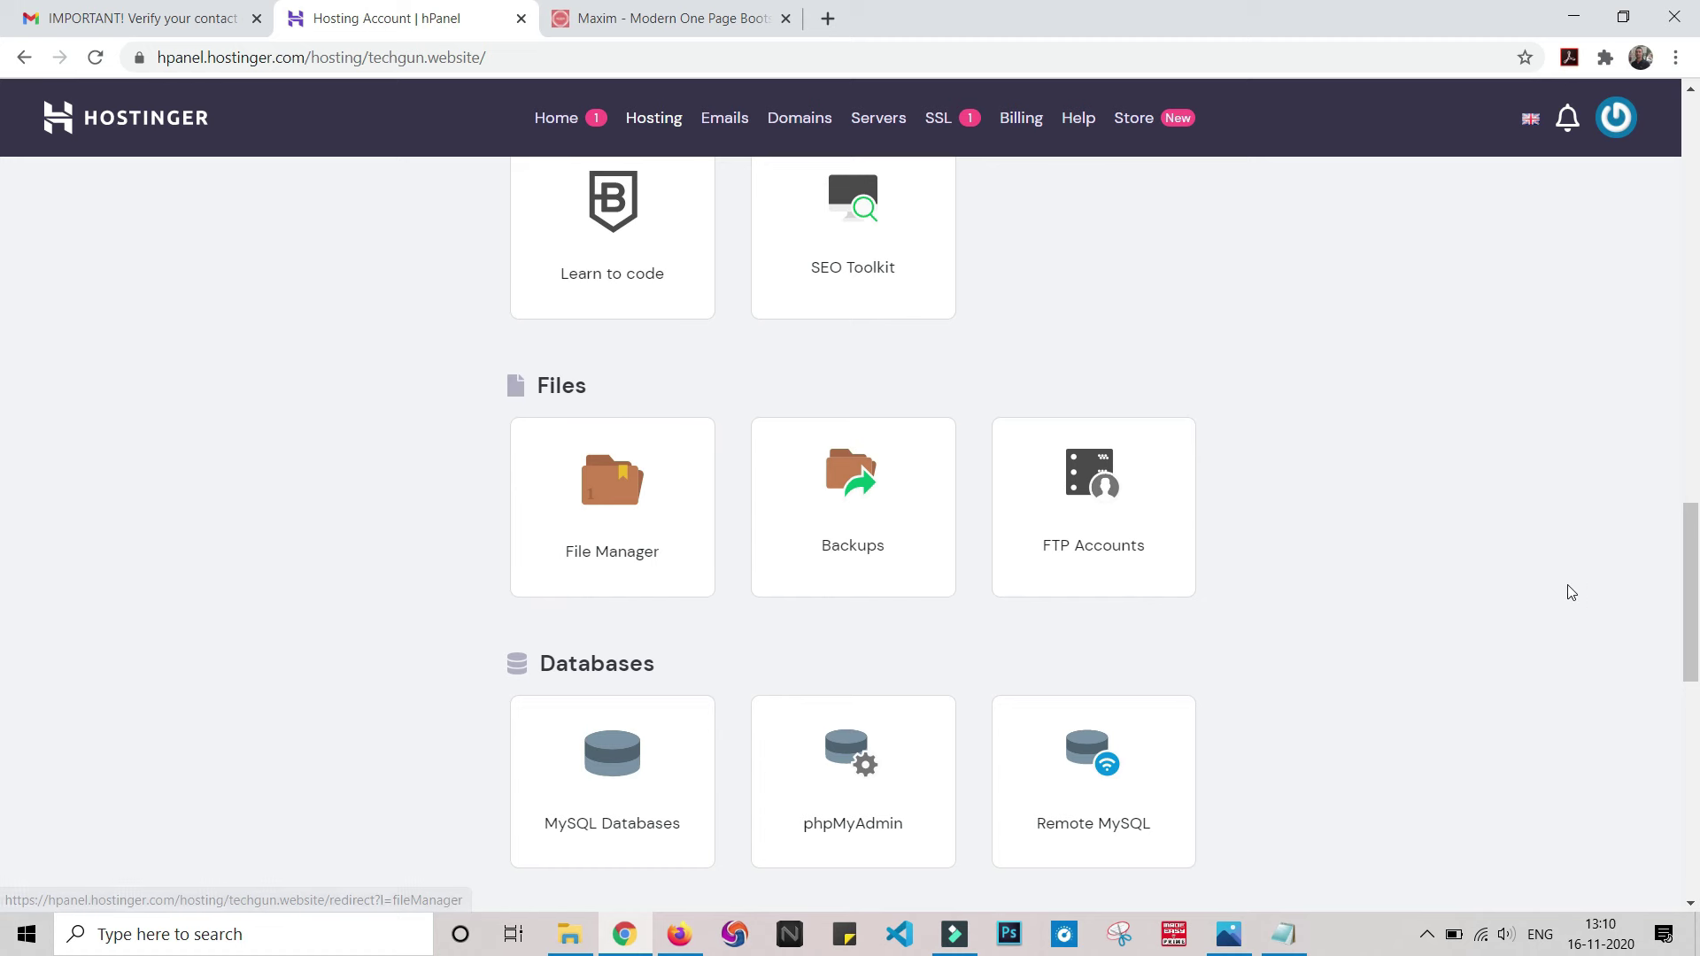
scroll(1580, 586, up, 20)
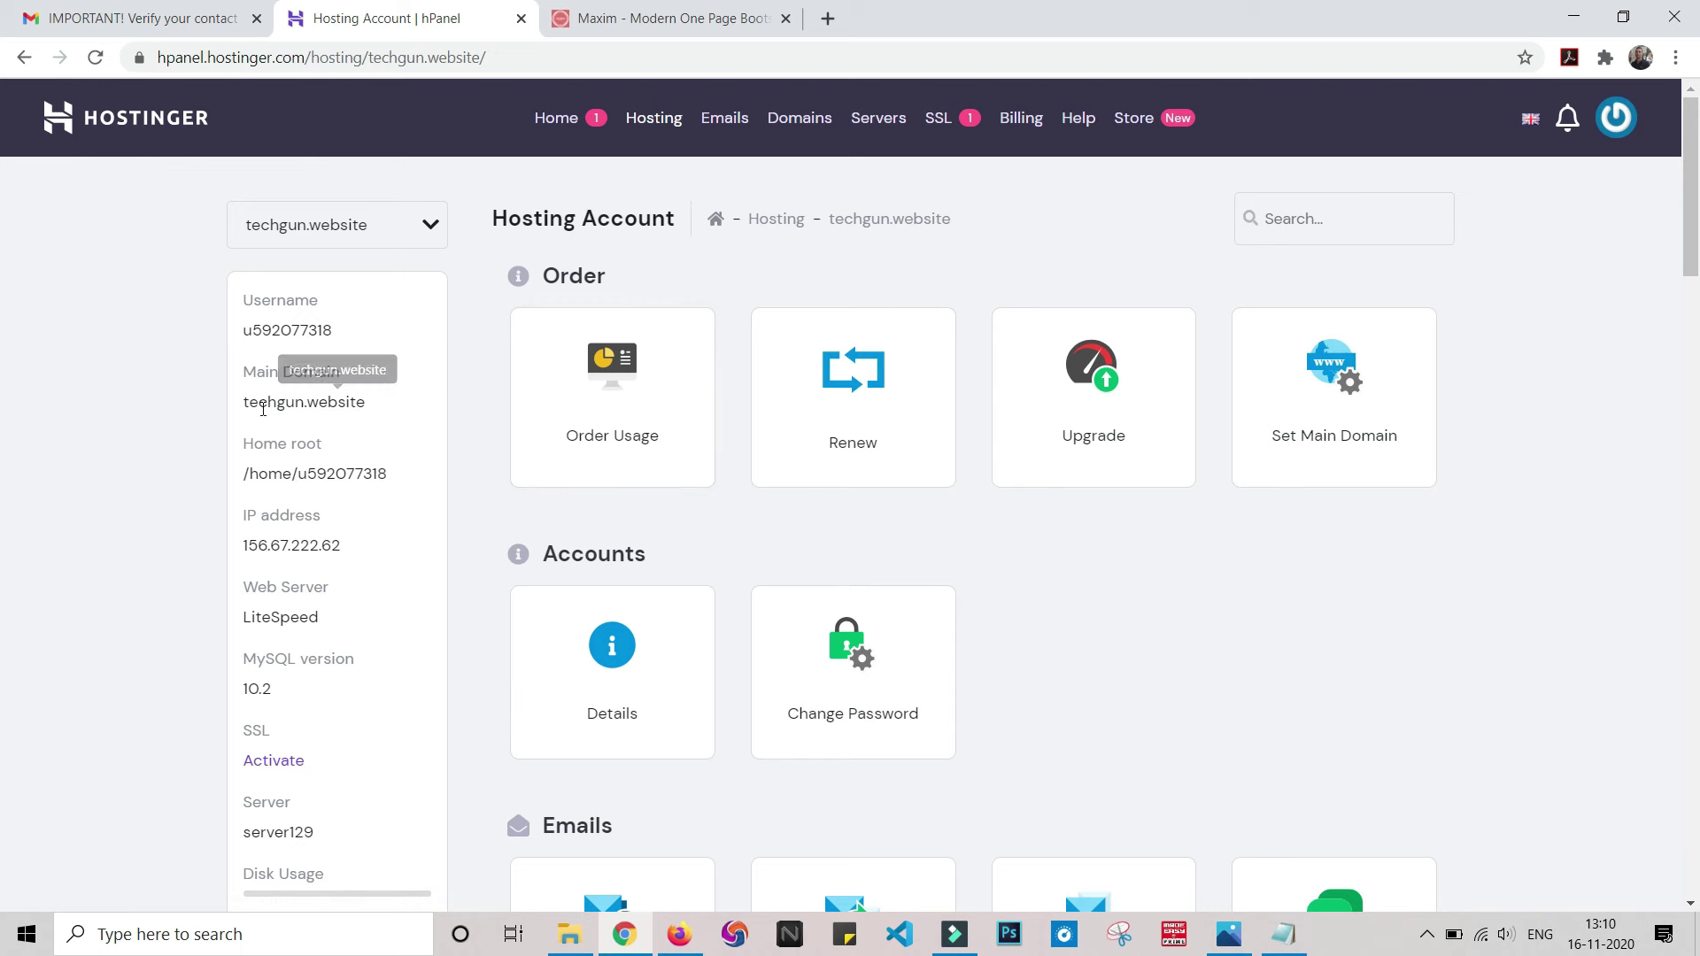
- Load the copied main domain techgun.website in a new tab to view its placeholder page, then return to hPanel
drag(245, 409, 365, 405)
key(ctrl+c)
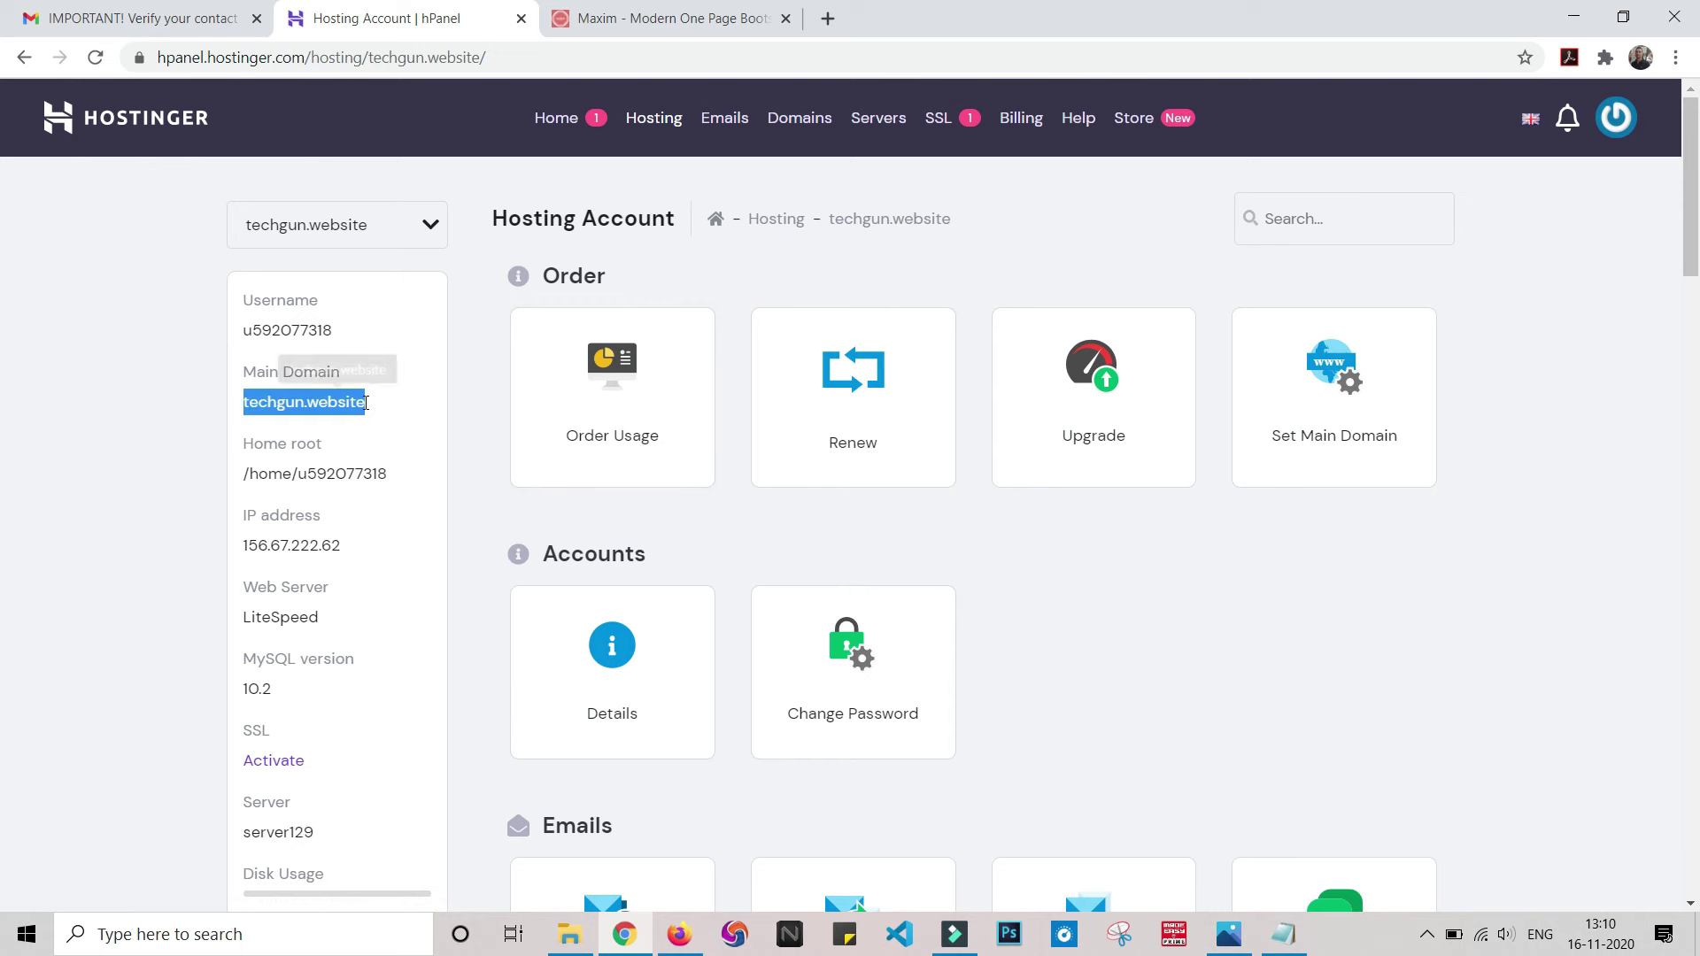
click(828, 18)
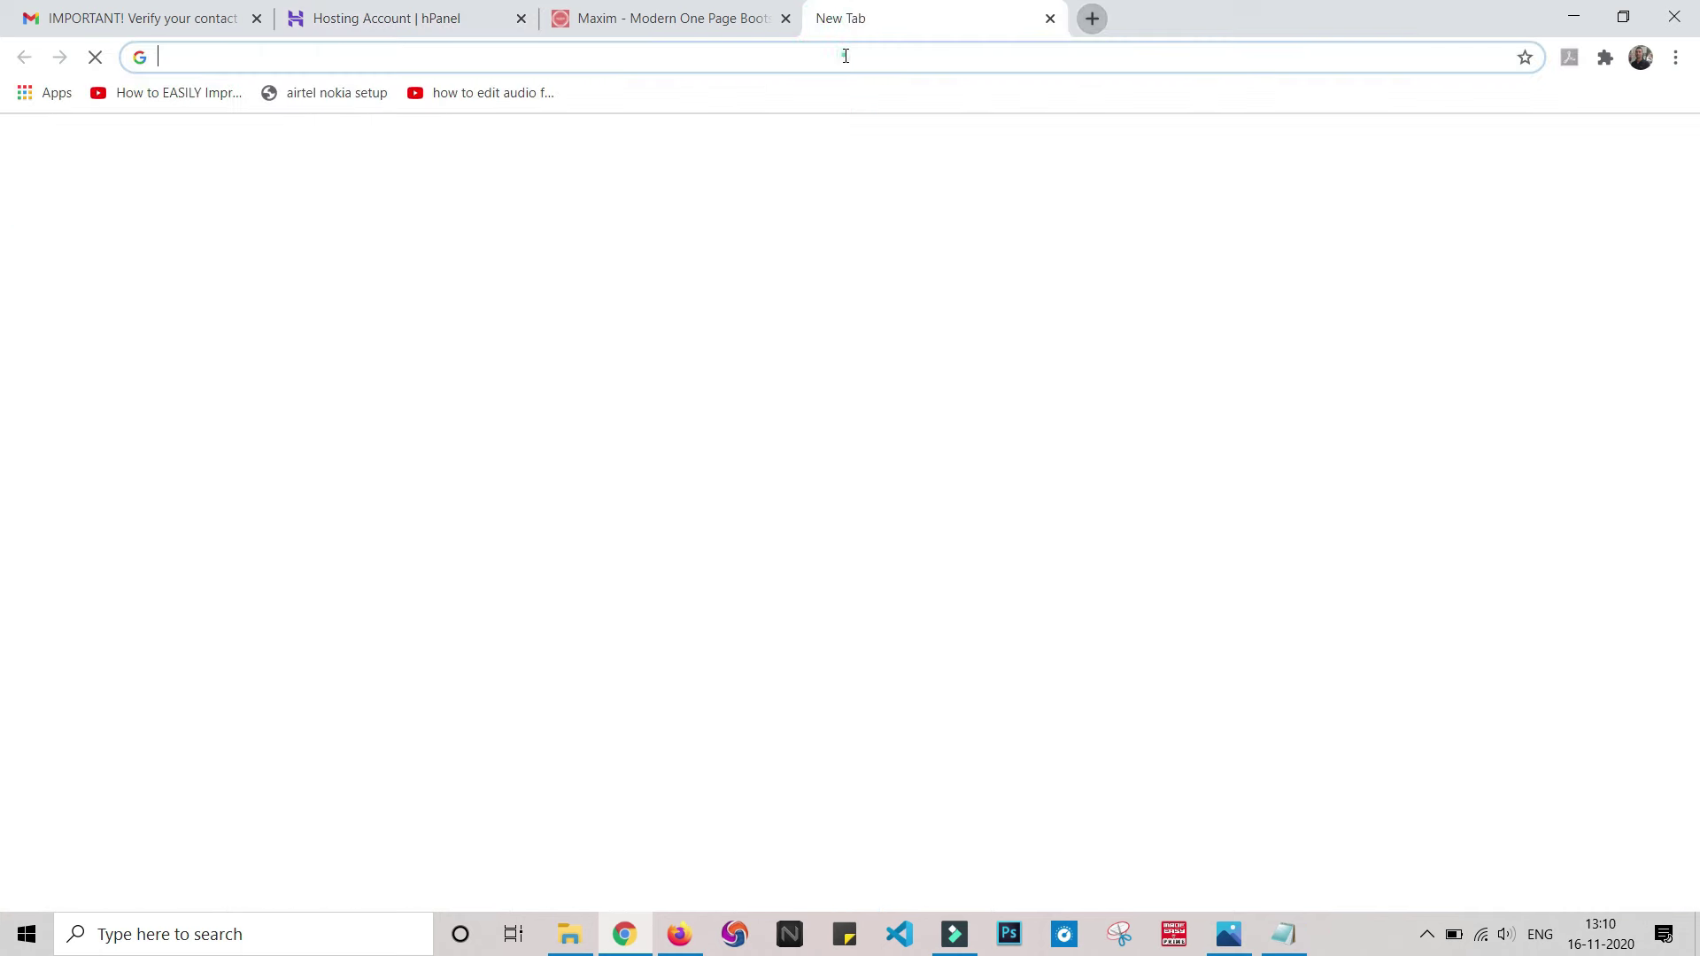
key(ctrl+v)
key(Return)
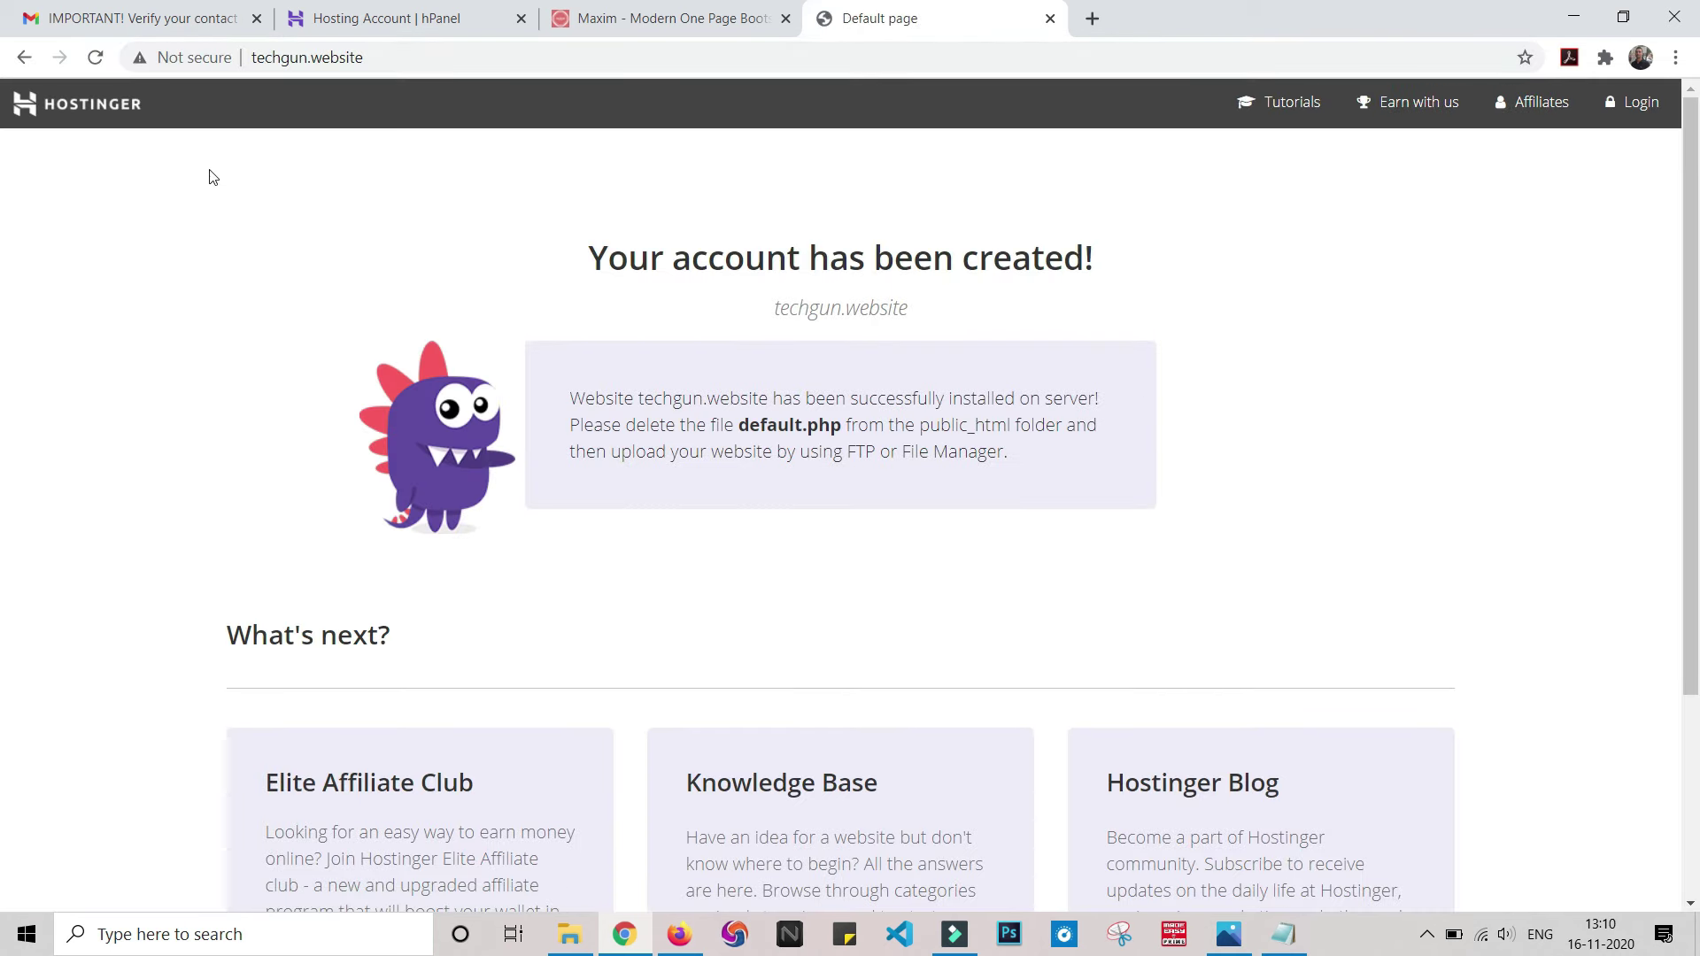
scroll(1368, 502, down, 4)
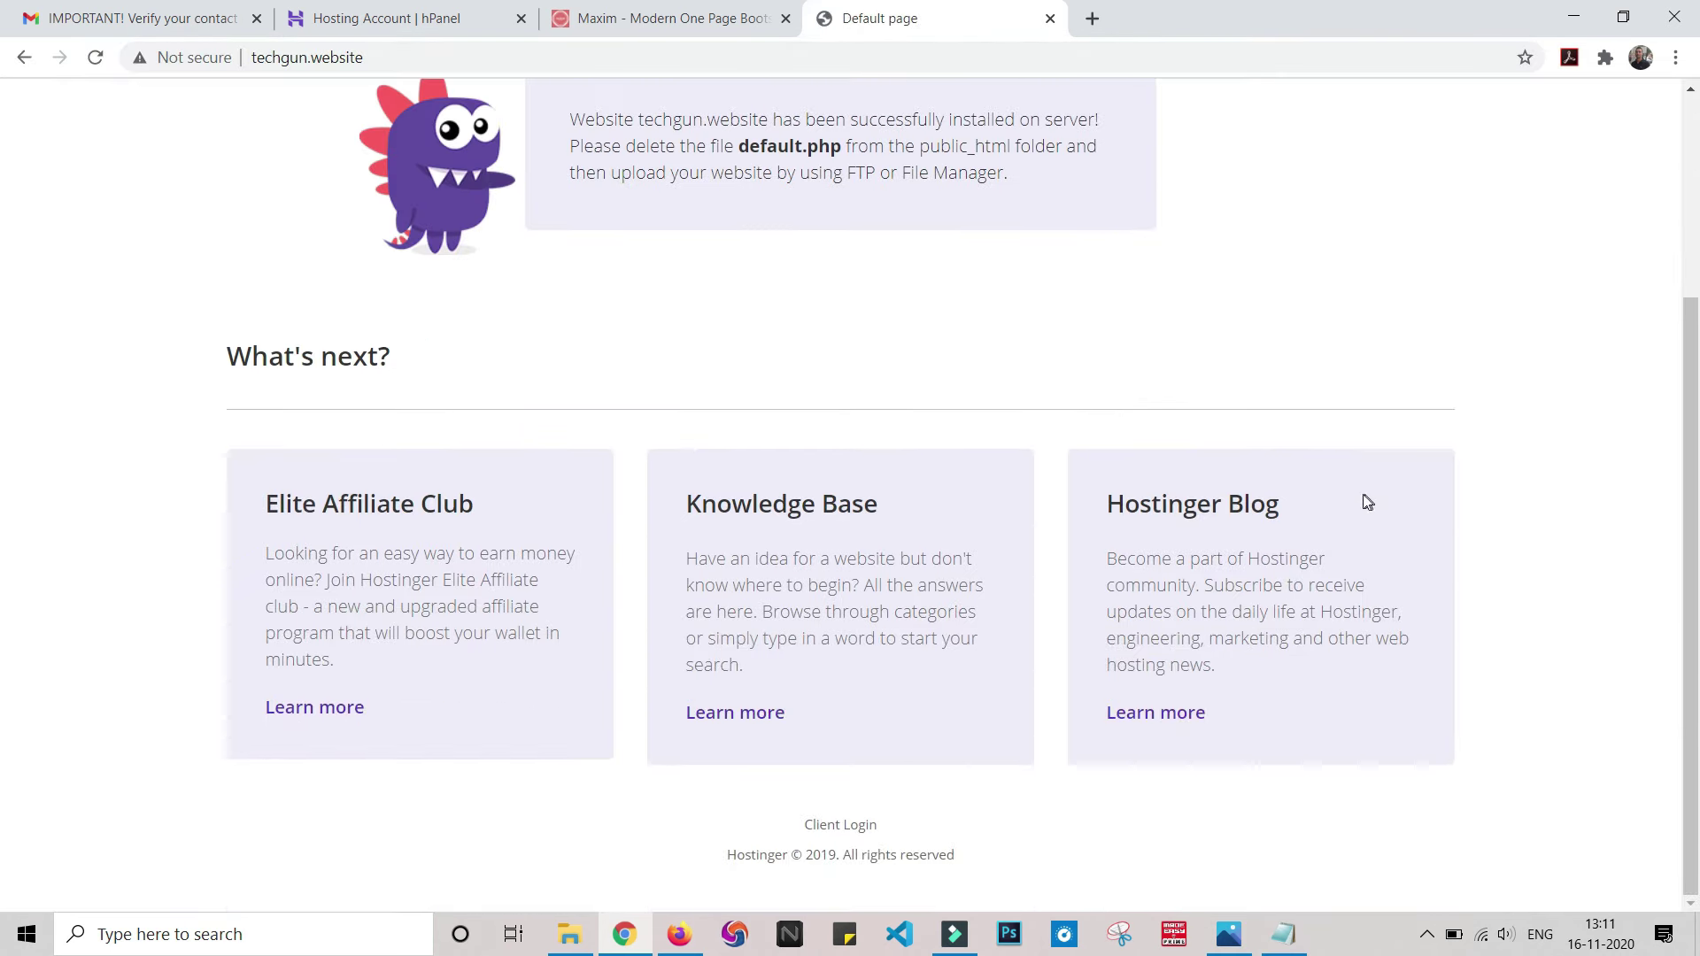
scroll(1366, 497, up, 4)
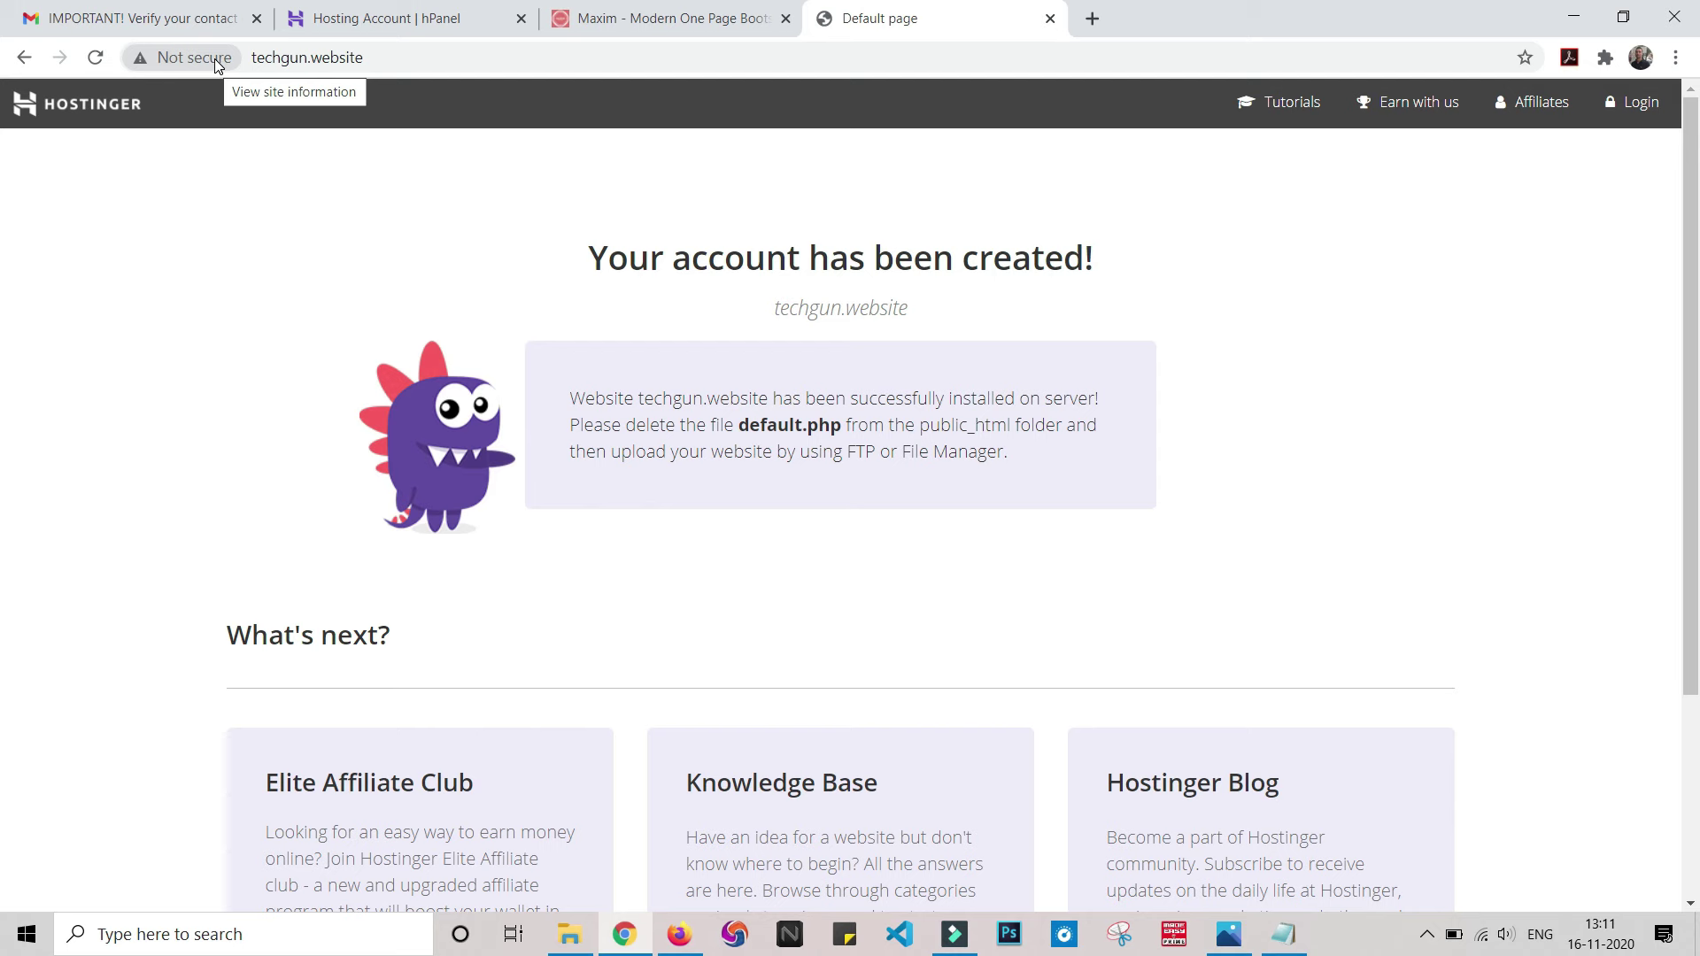
click(387, 18)
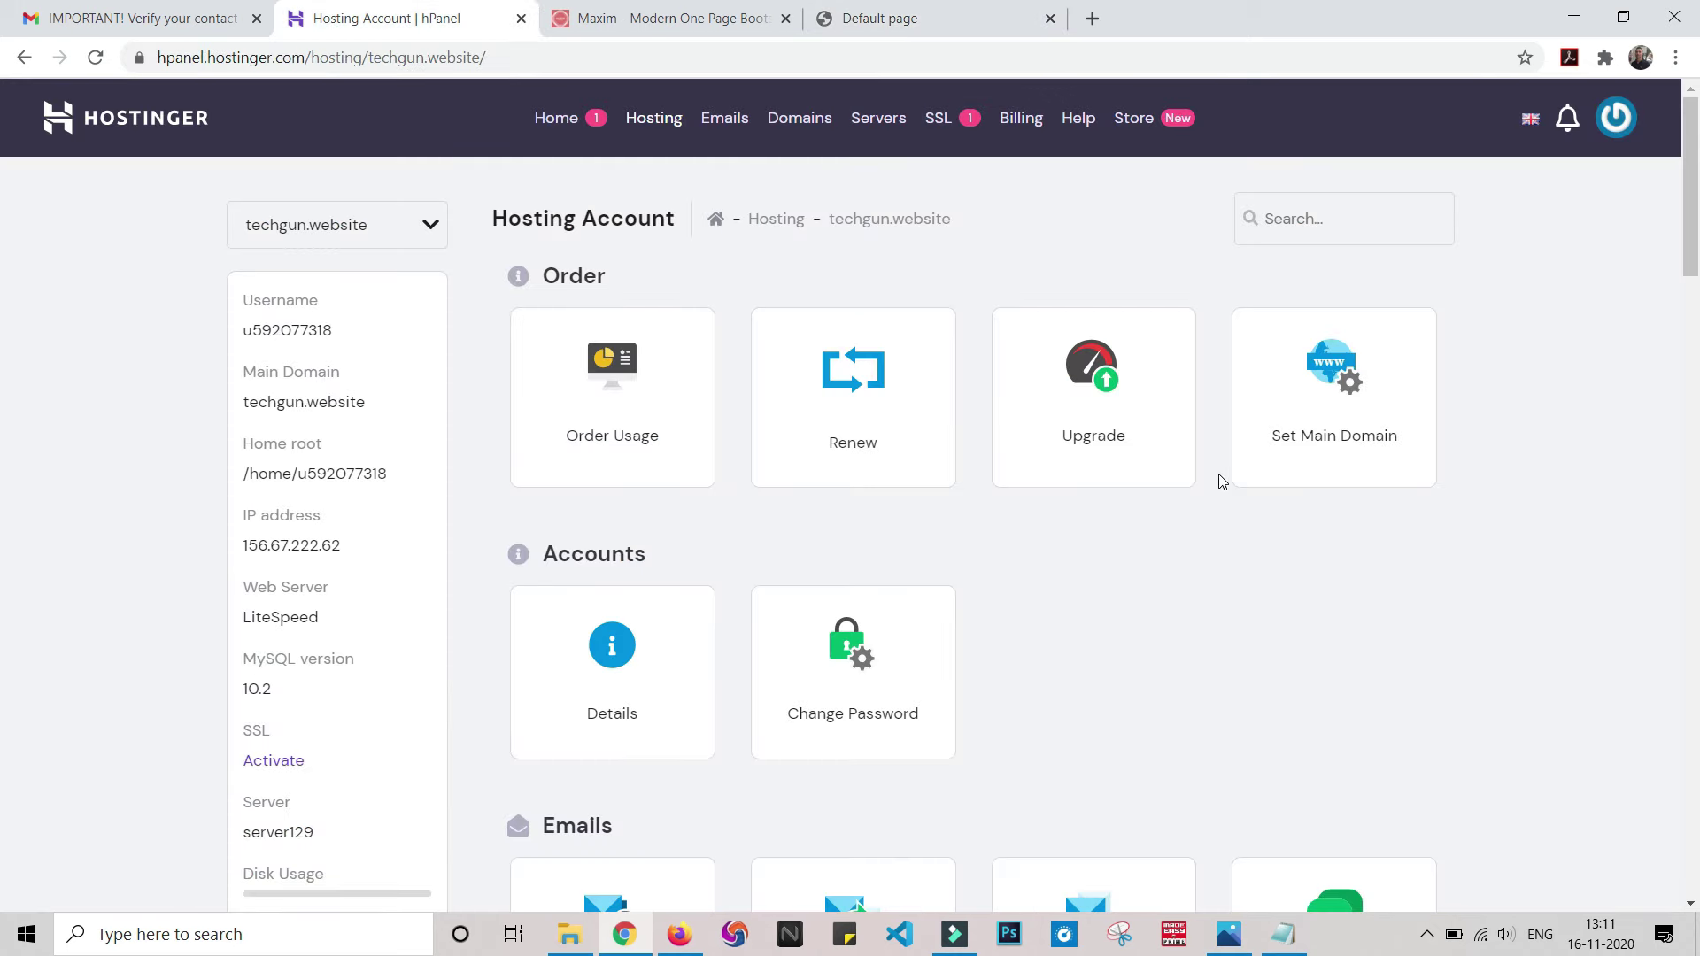
- Open the File Manager from the Files section of the techgun.website hosting account
scroll(1219, 481, down, 20)
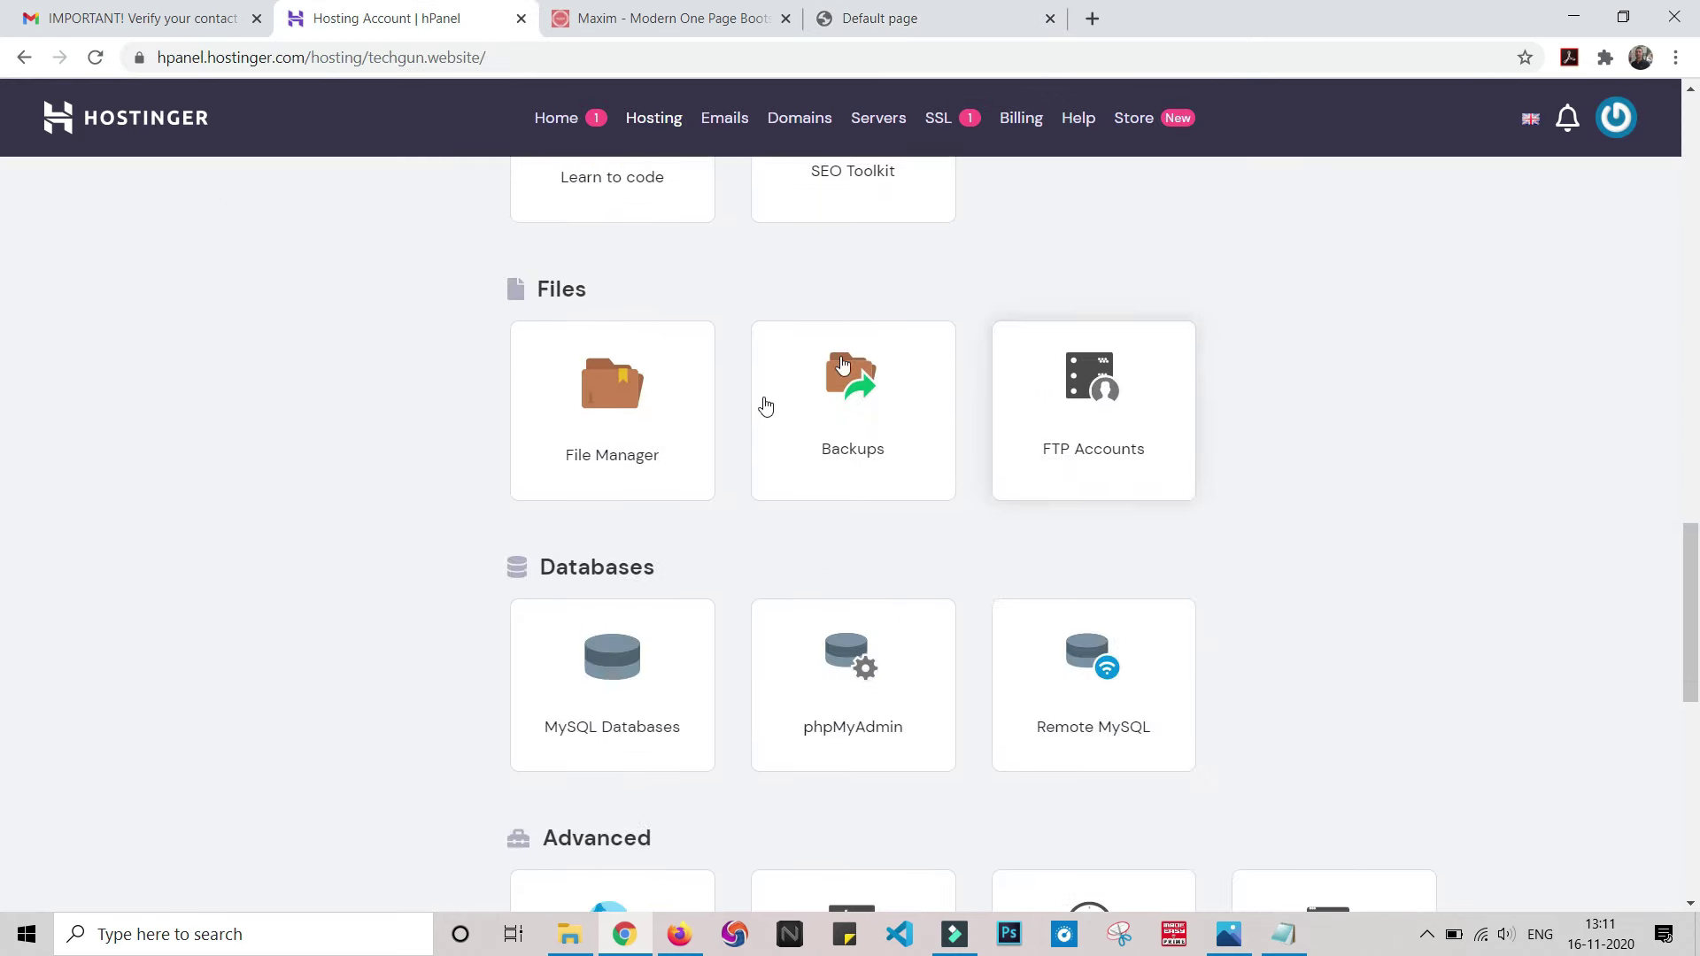
click(635, 417)
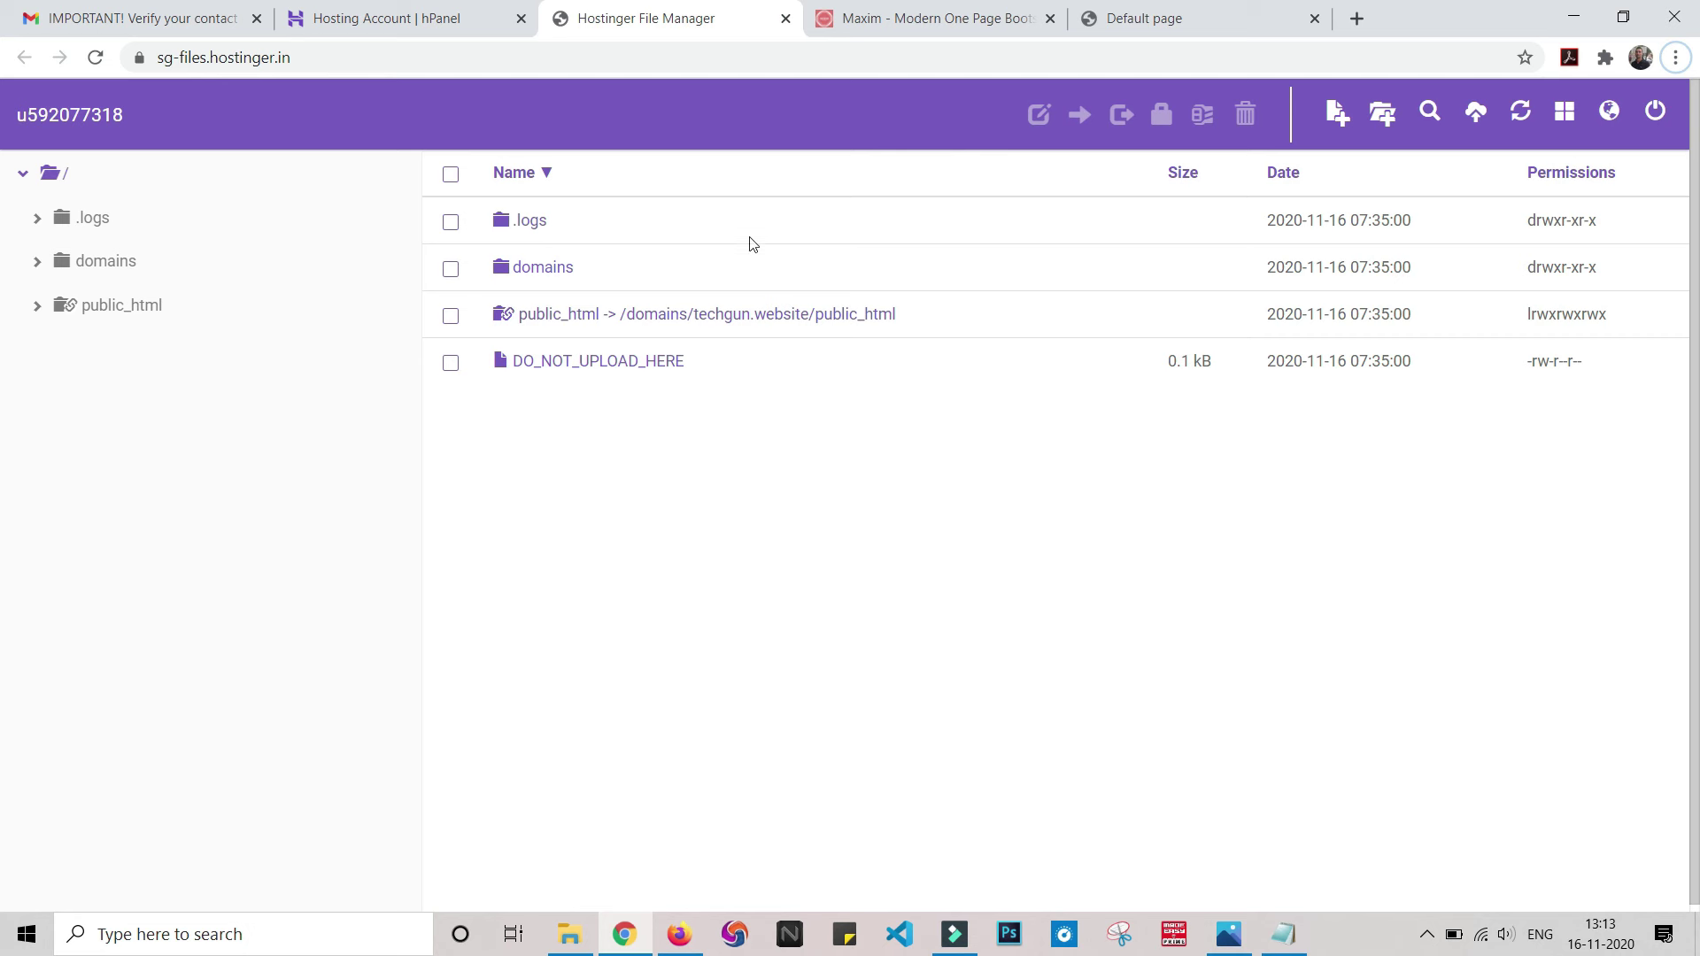
- Open the public_html folder, comparing the live default page with the local Maxim template preview
click(557, 323)
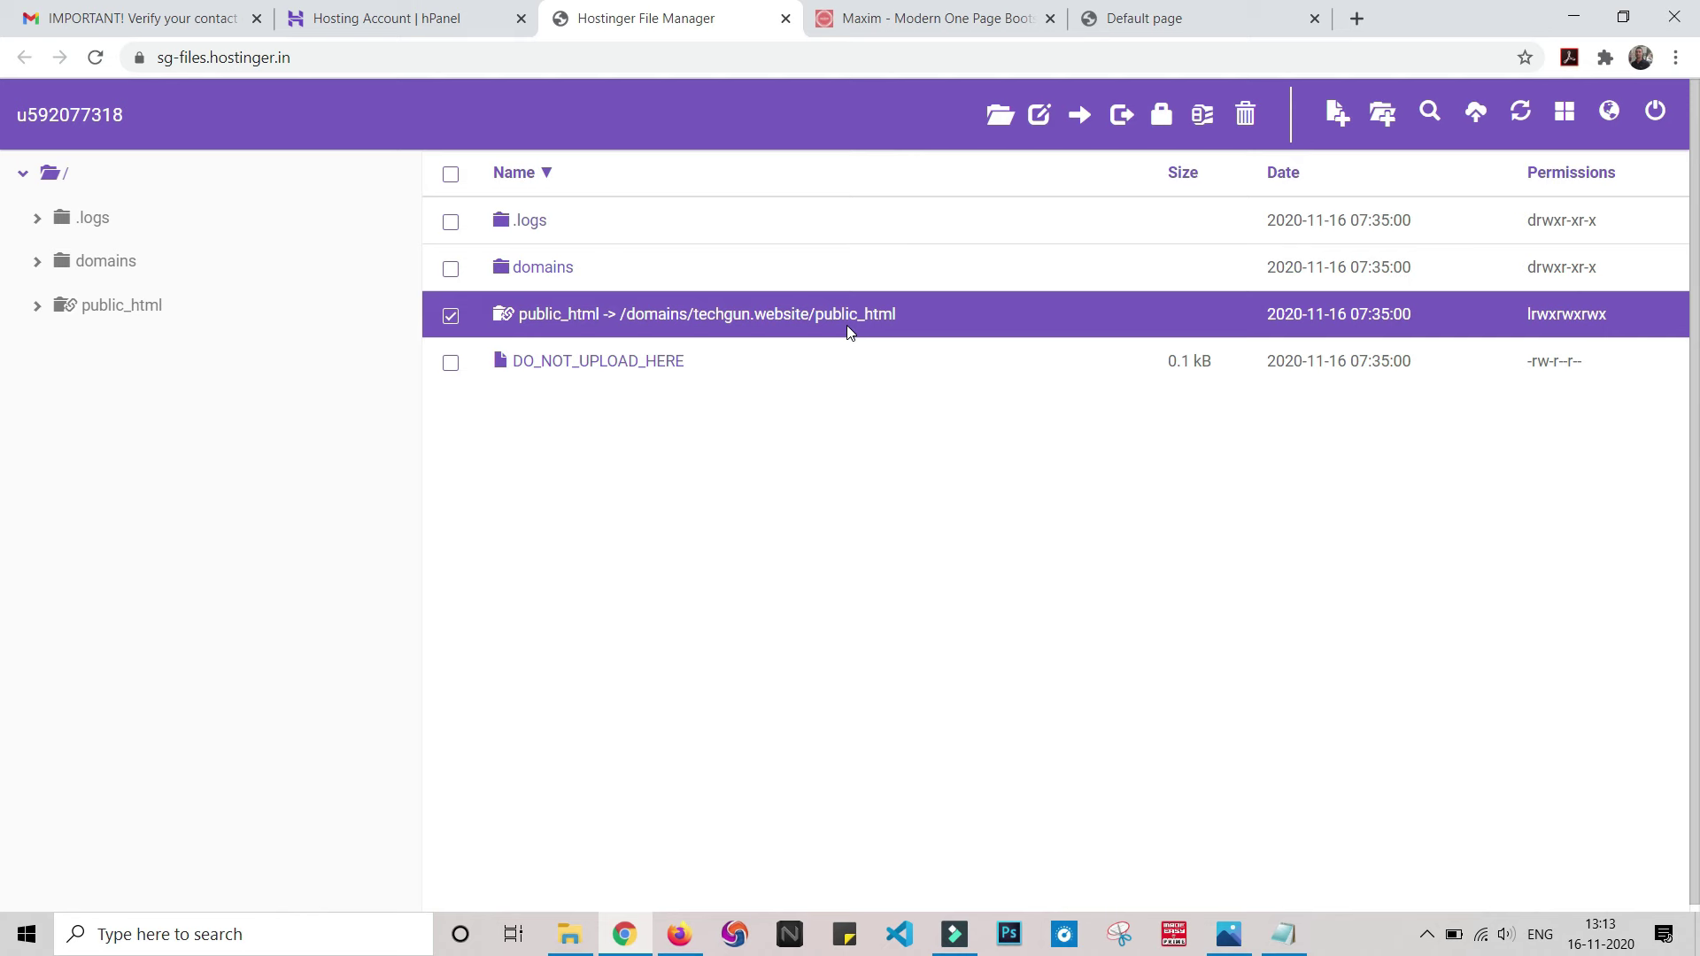
click(1118, 10)
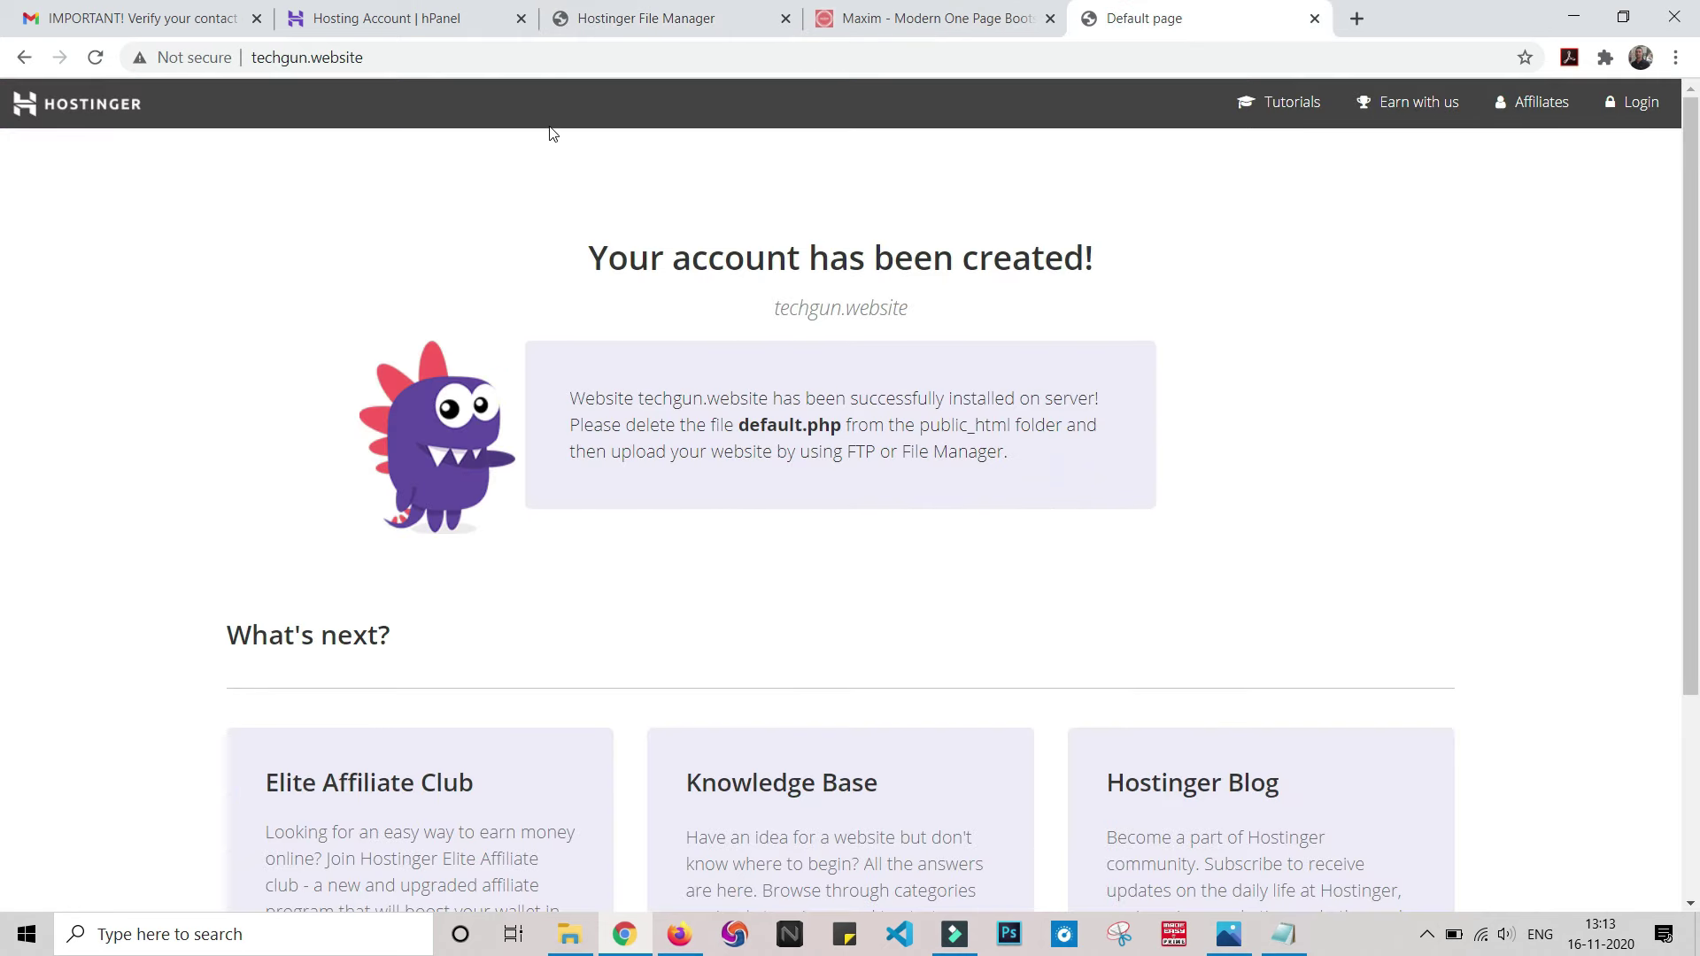
click(633, 17)
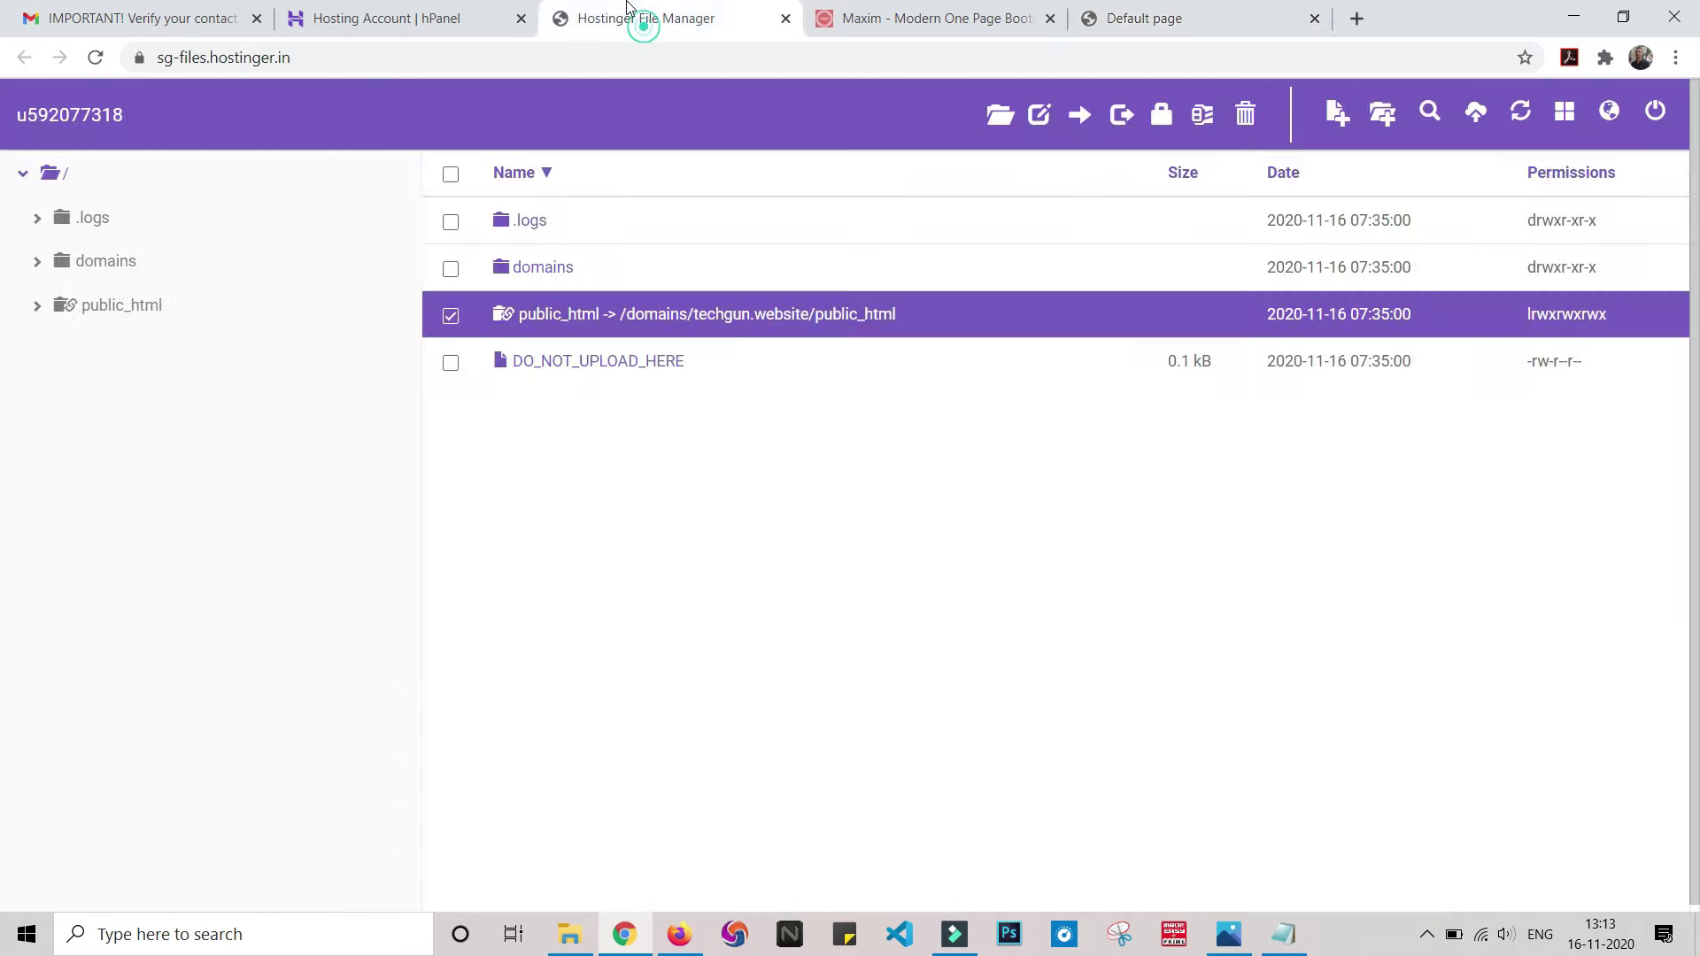
click(97, 309)
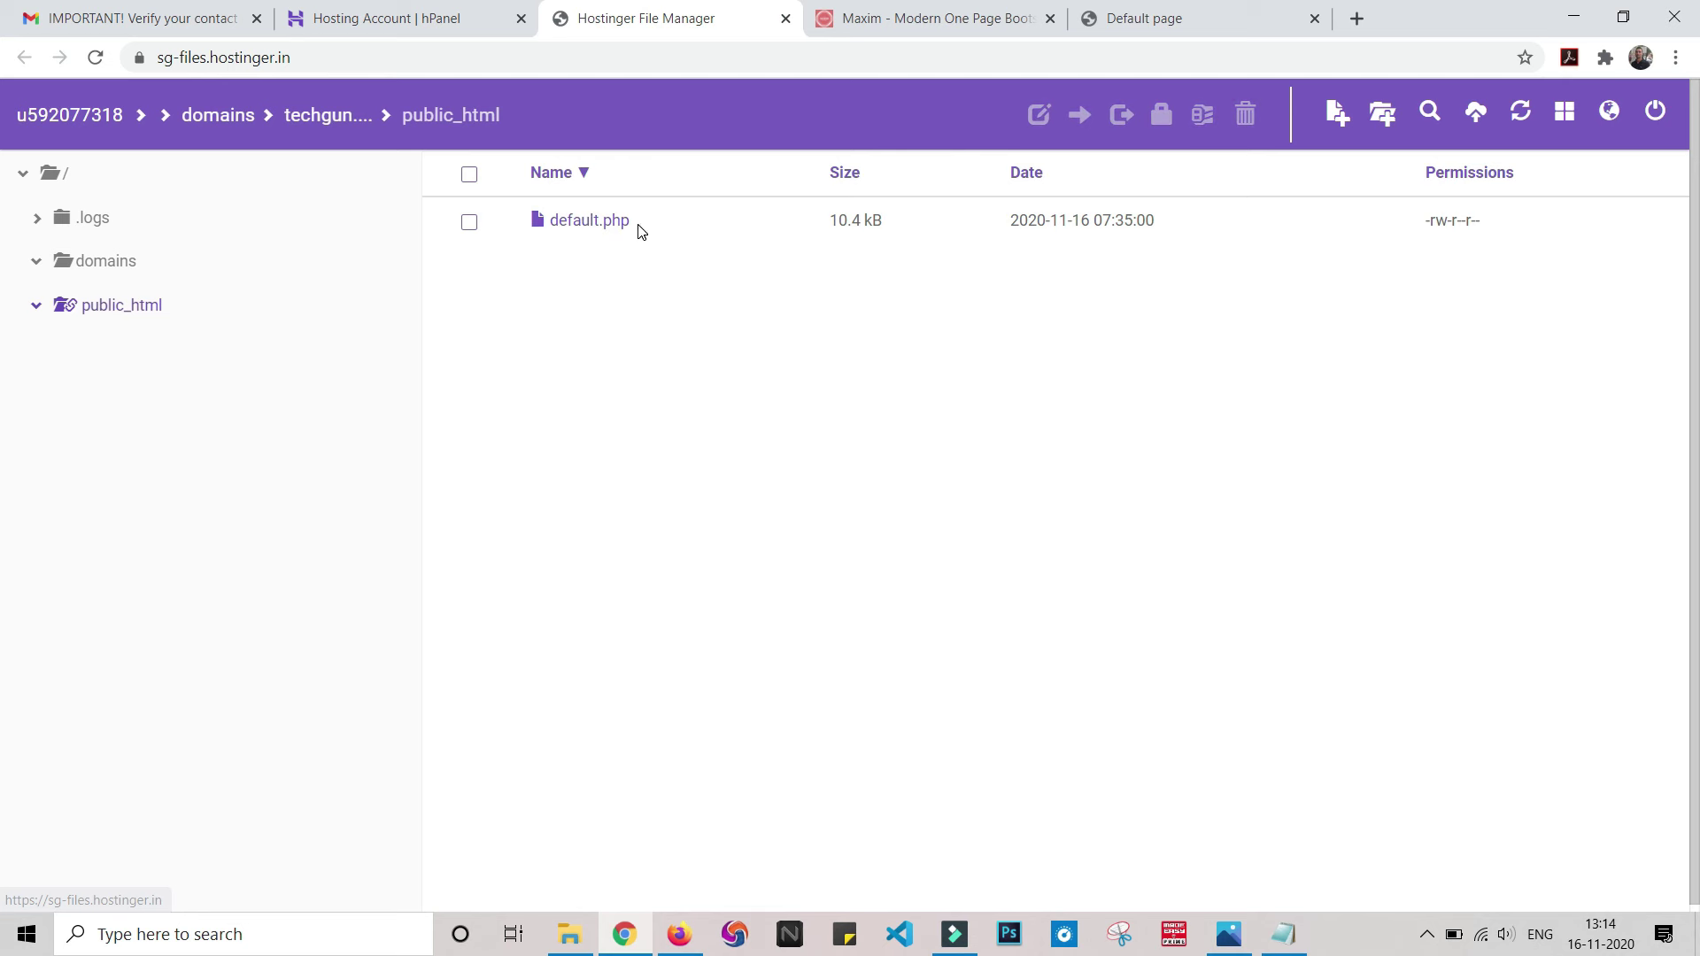
click(1132, 19)
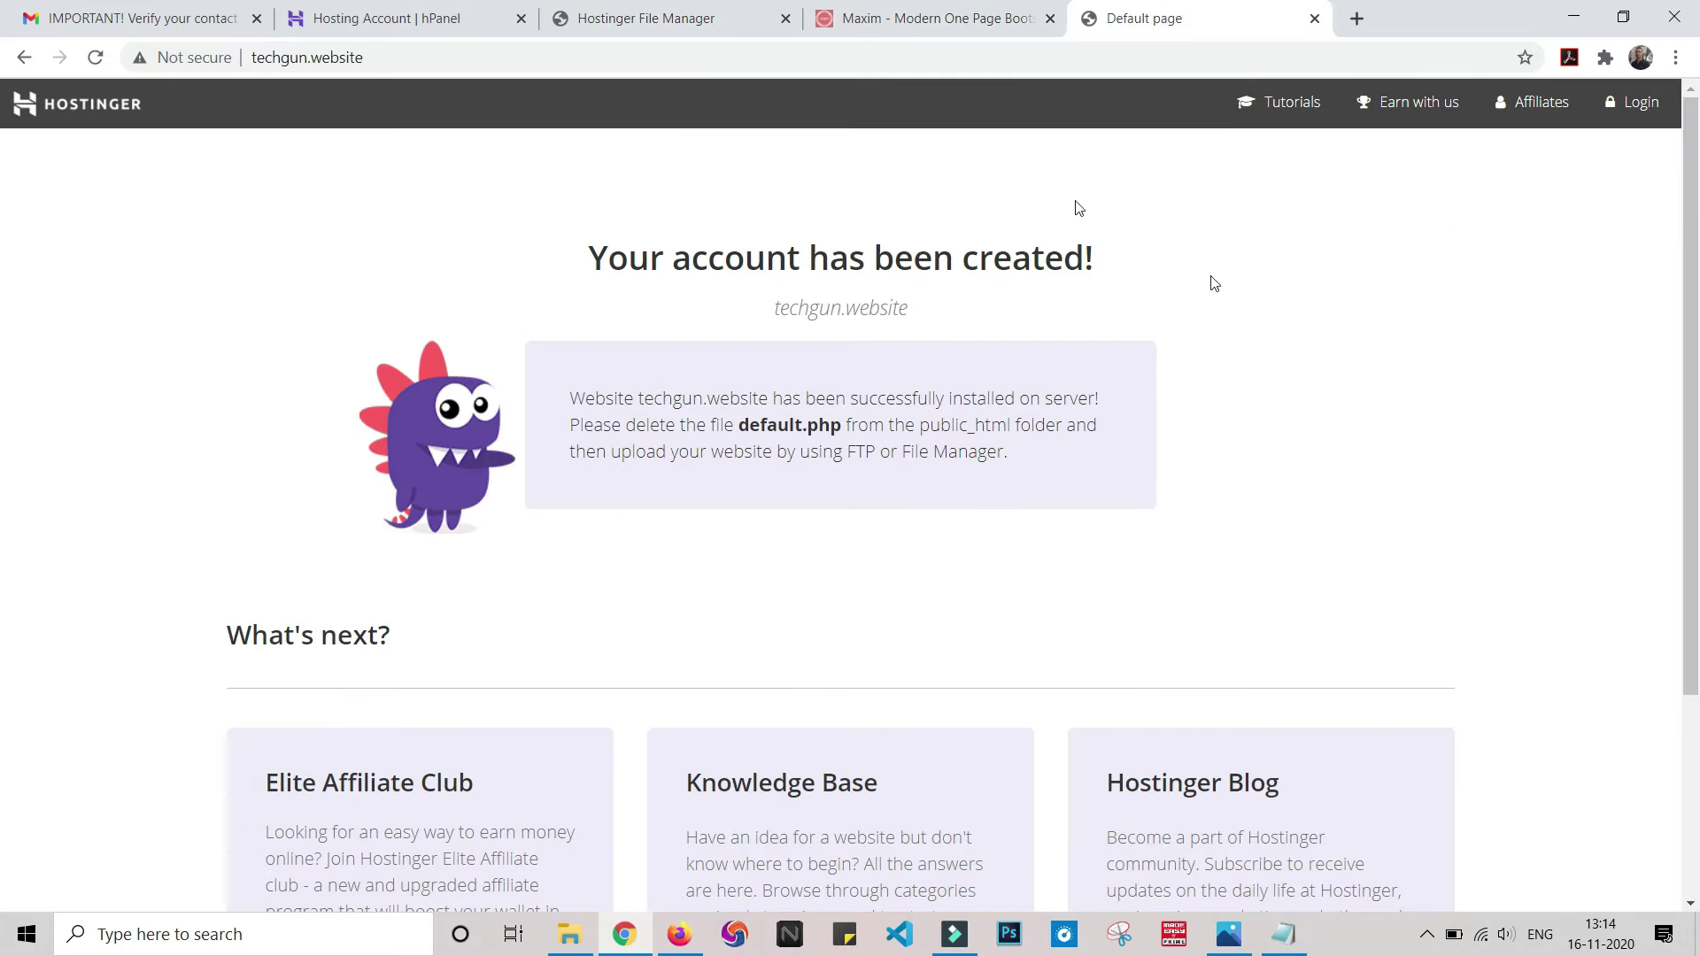
click(925, 16)
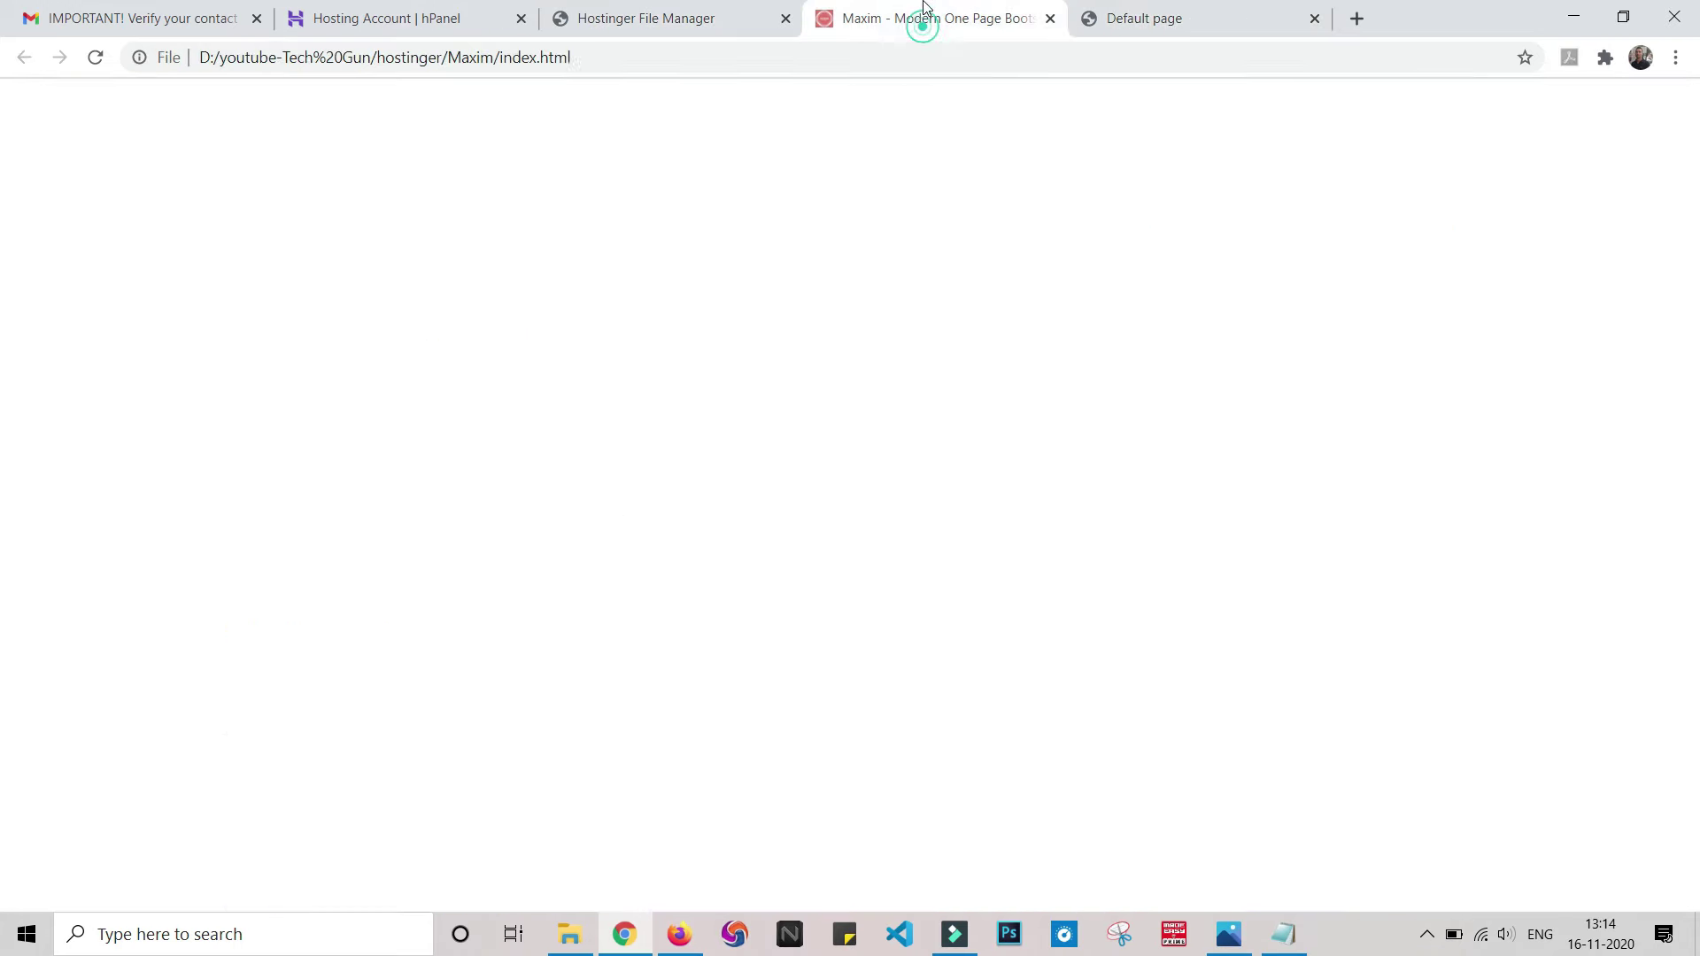
click(1278, 8)
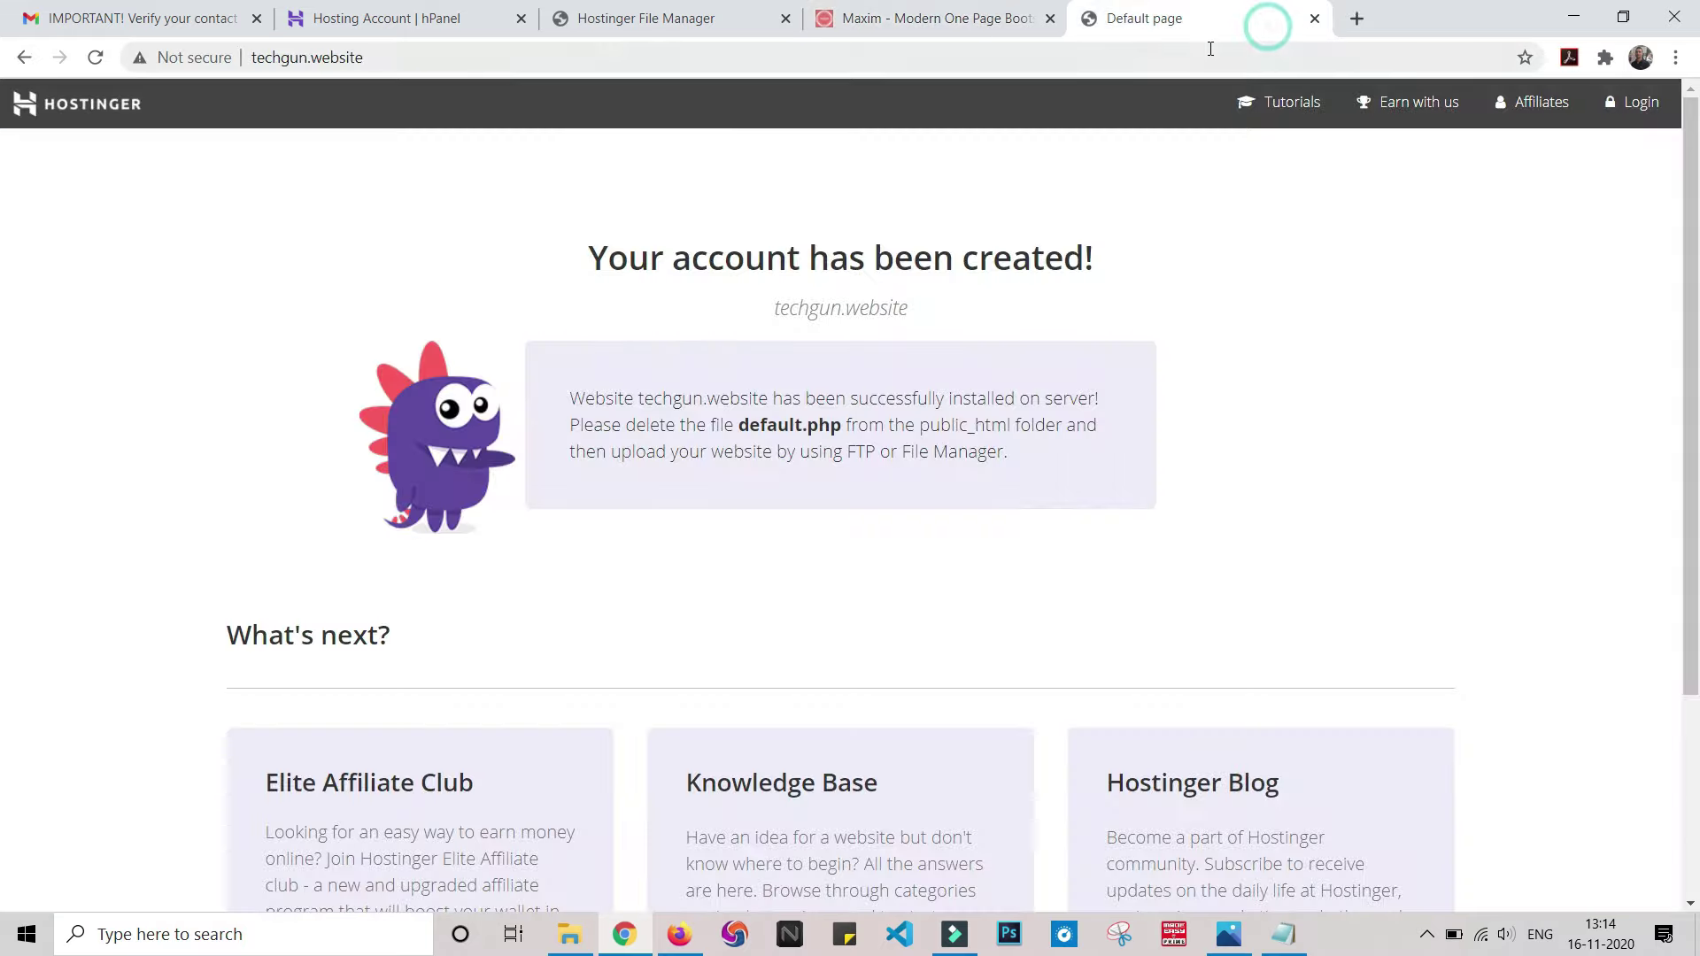
click(713, 14)
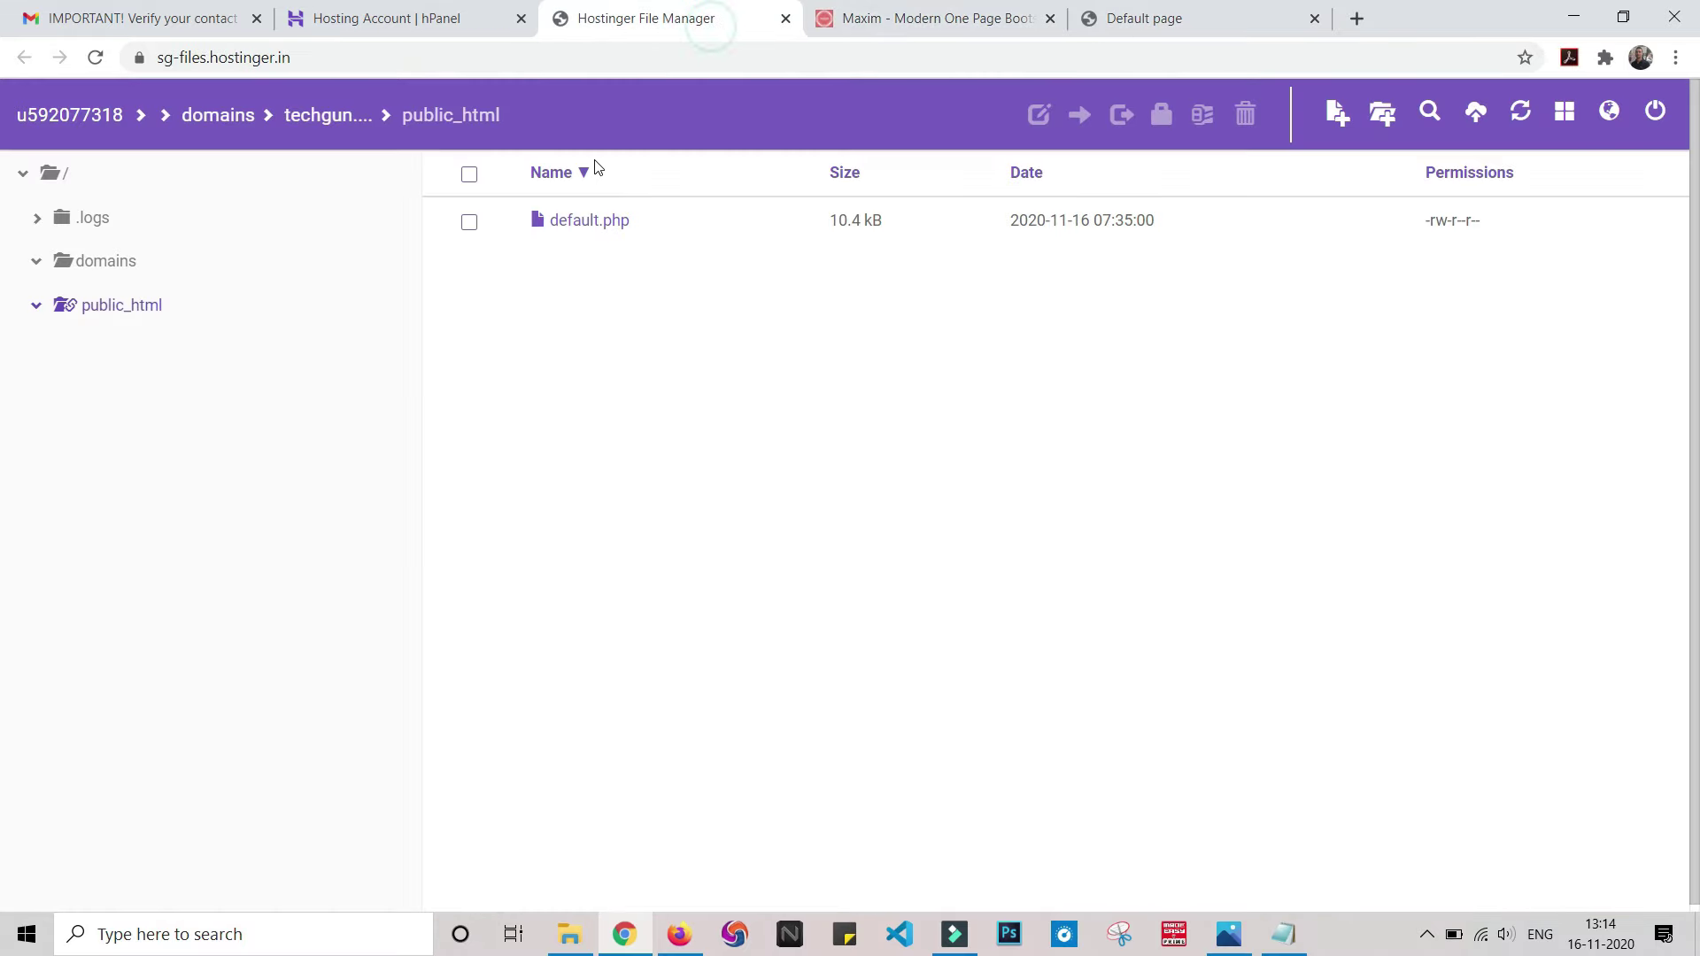
- Delete default.php from the public_html folder
click(469, 223)
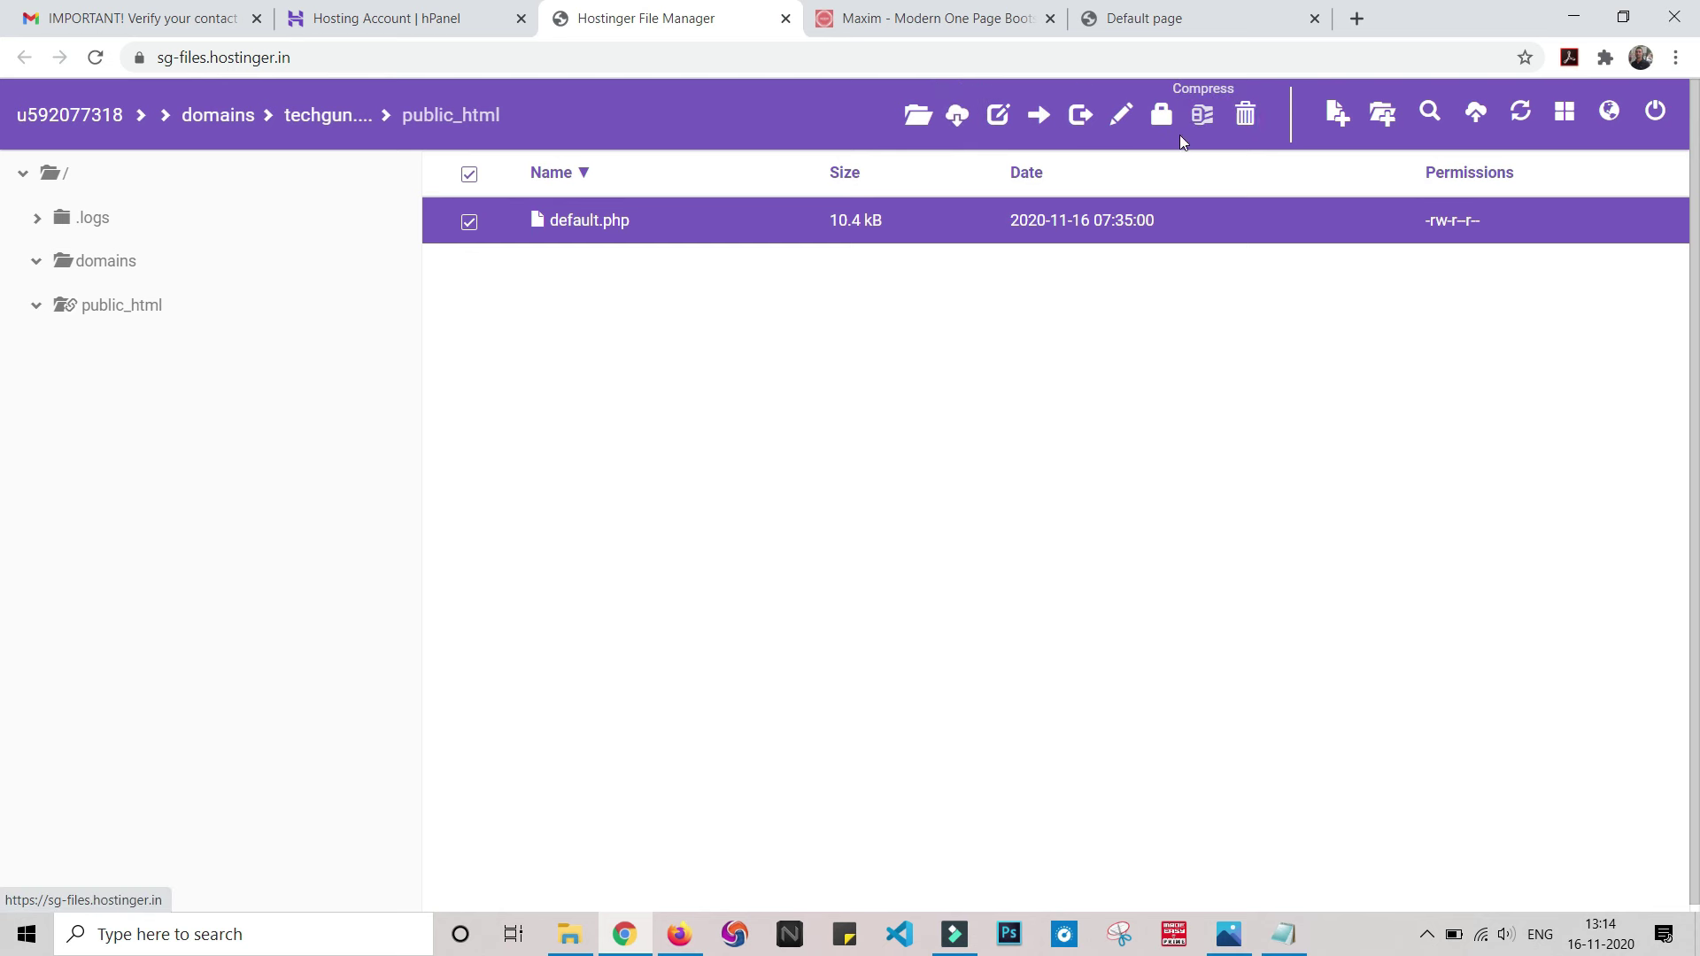
click(1245, 118)
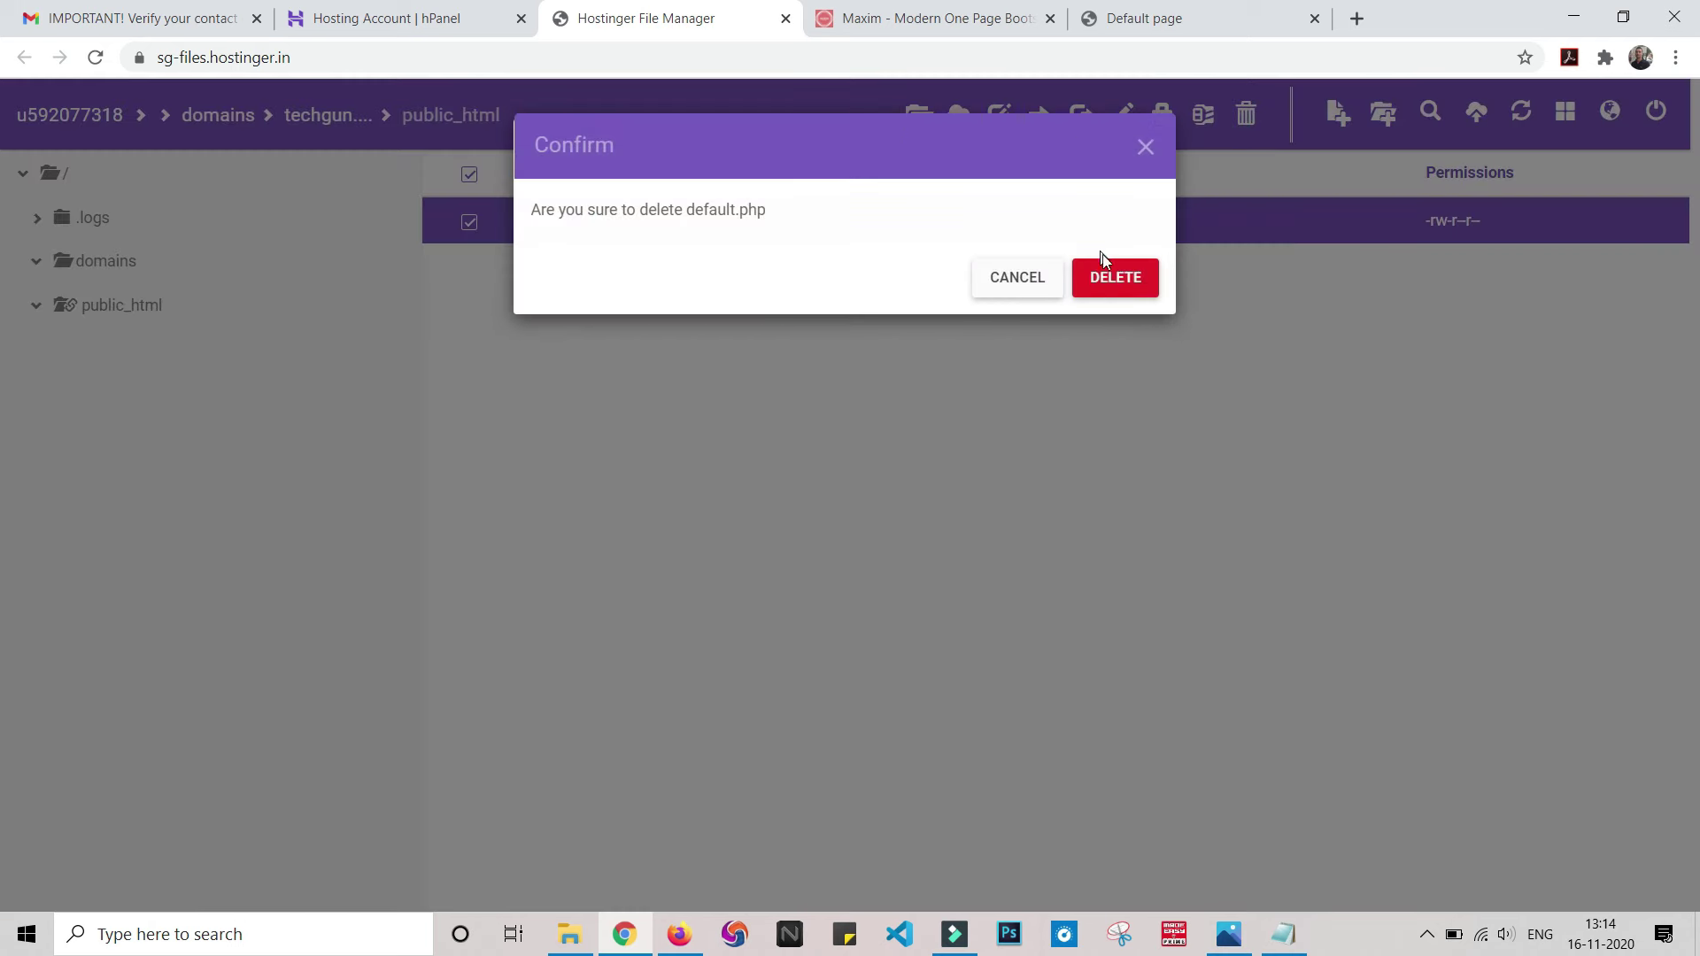
click(1113, 278)
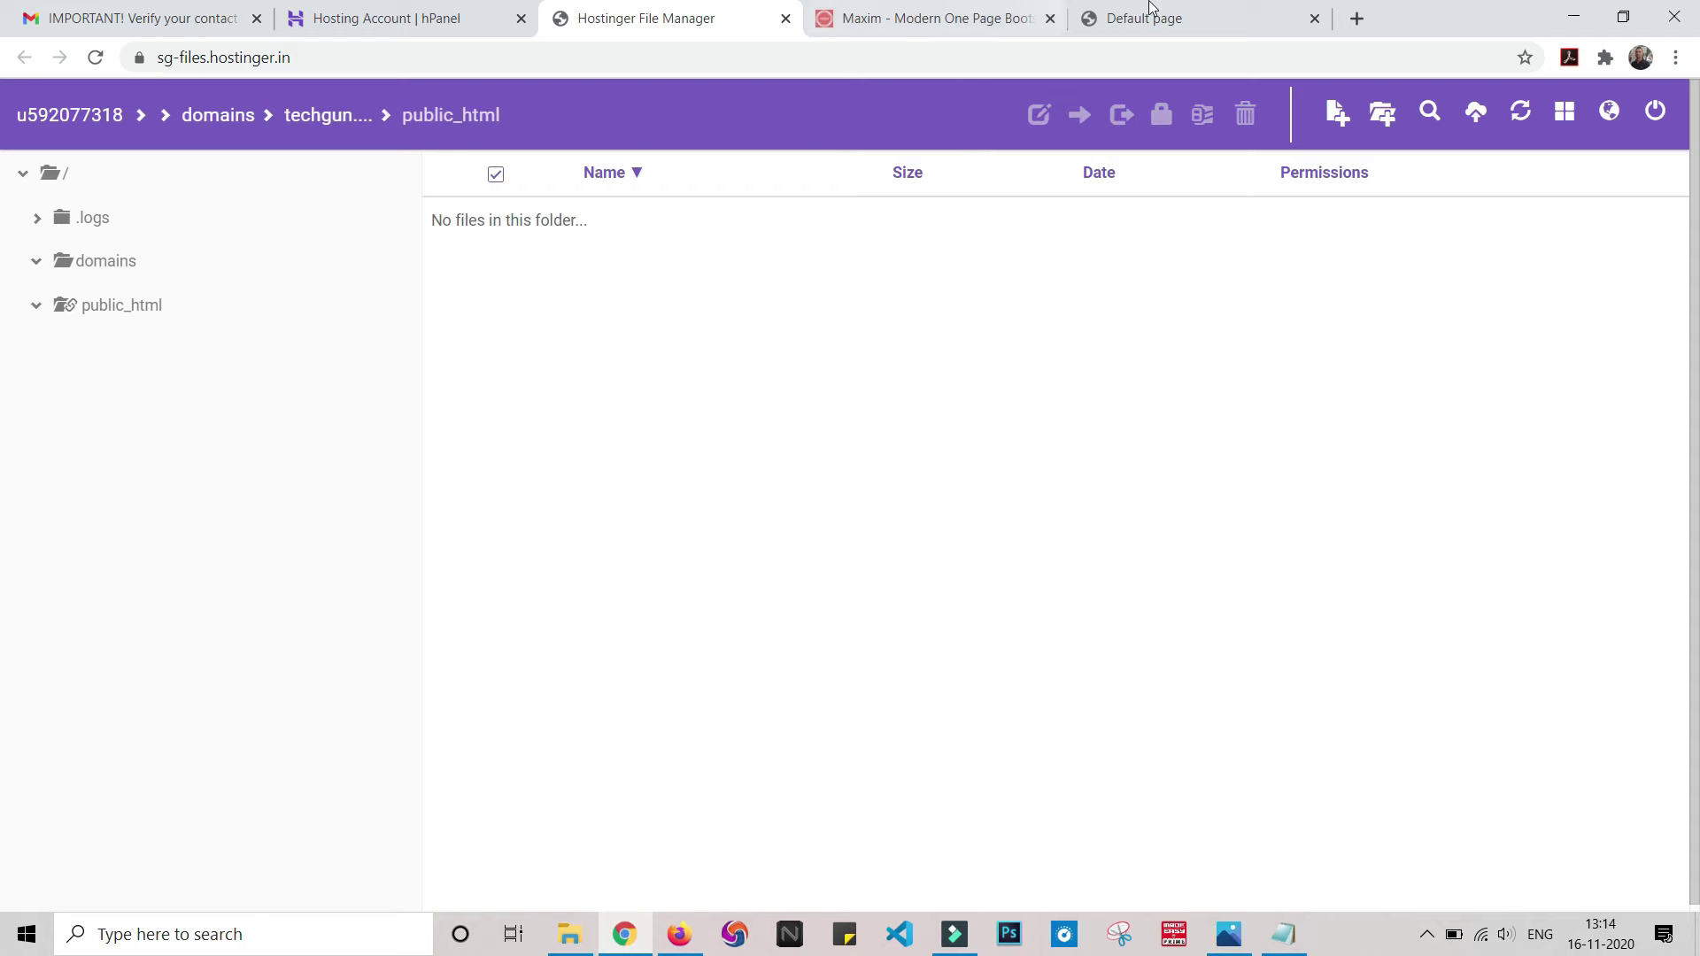
- Reload techgun.website to see the empty 'Index of /' listing, then return to the File Manager
click(1151, 14)
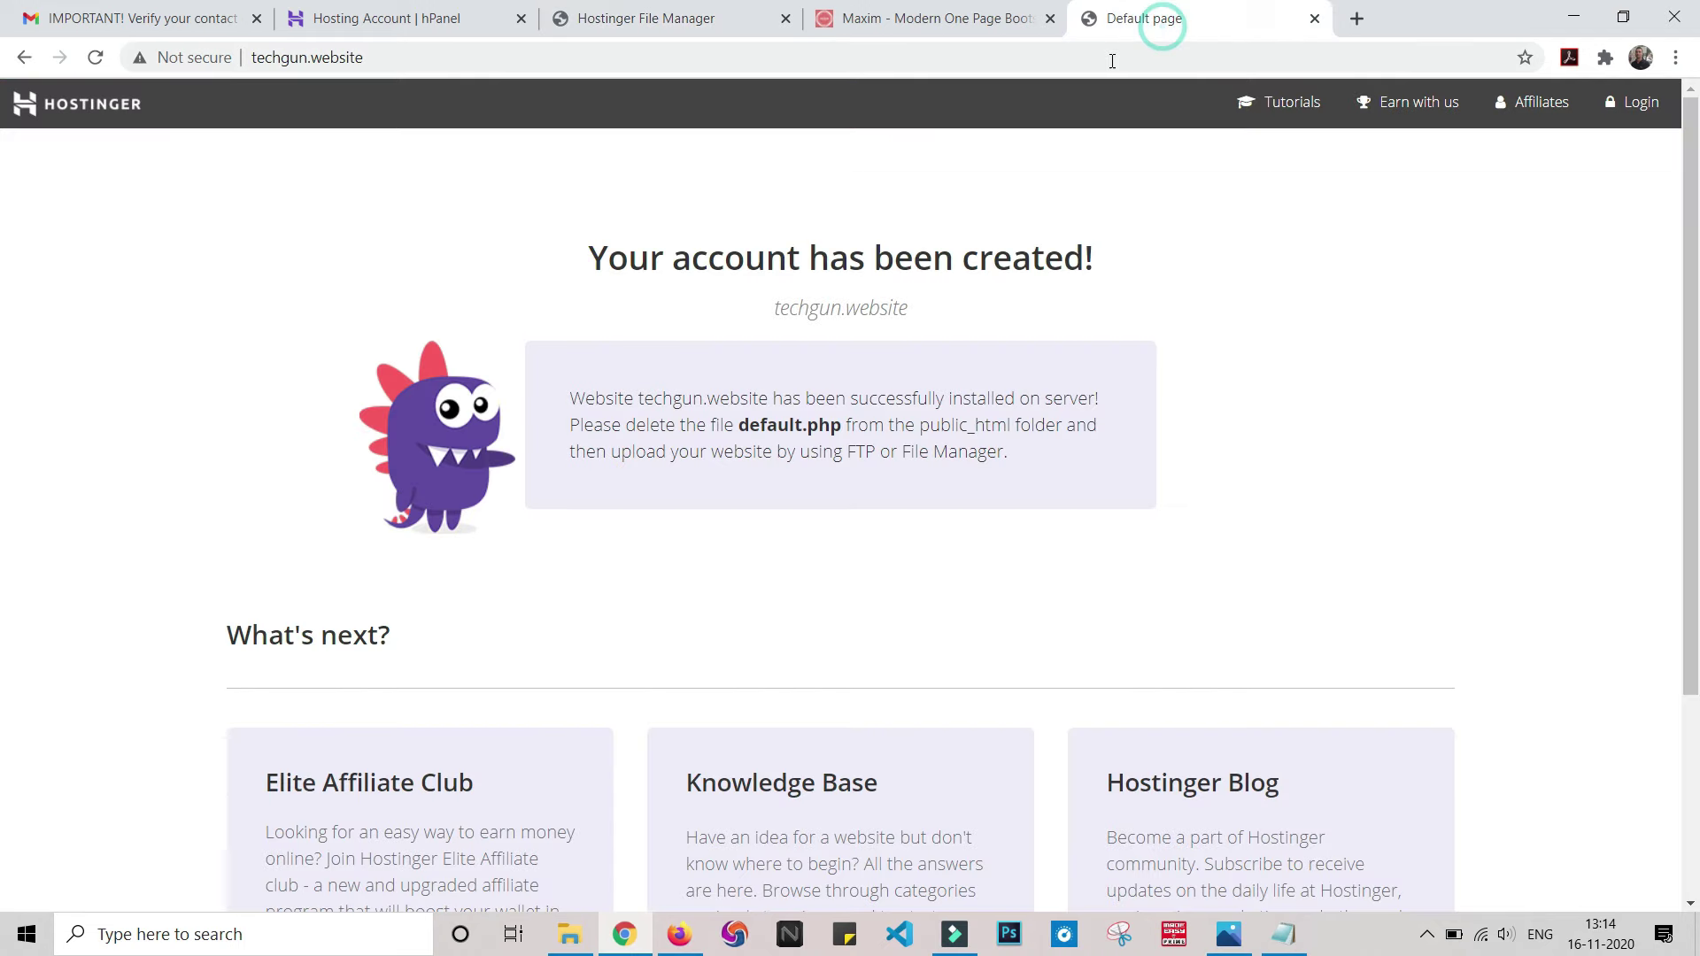
click(1111, 57)
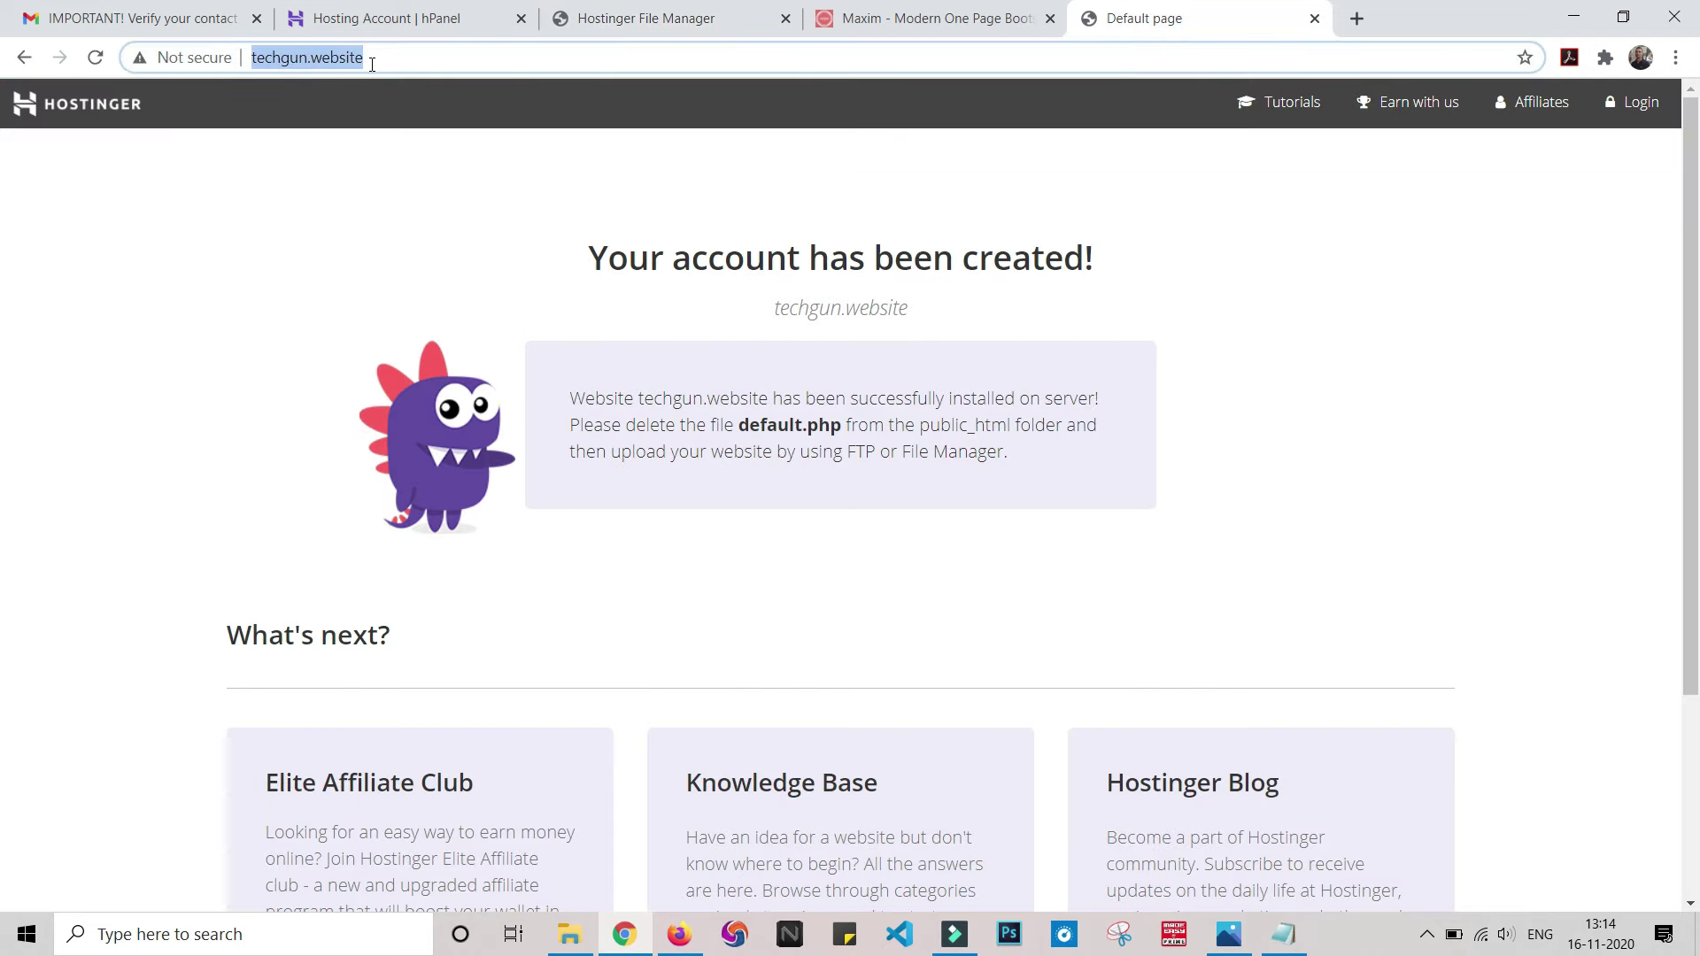
key(Return)
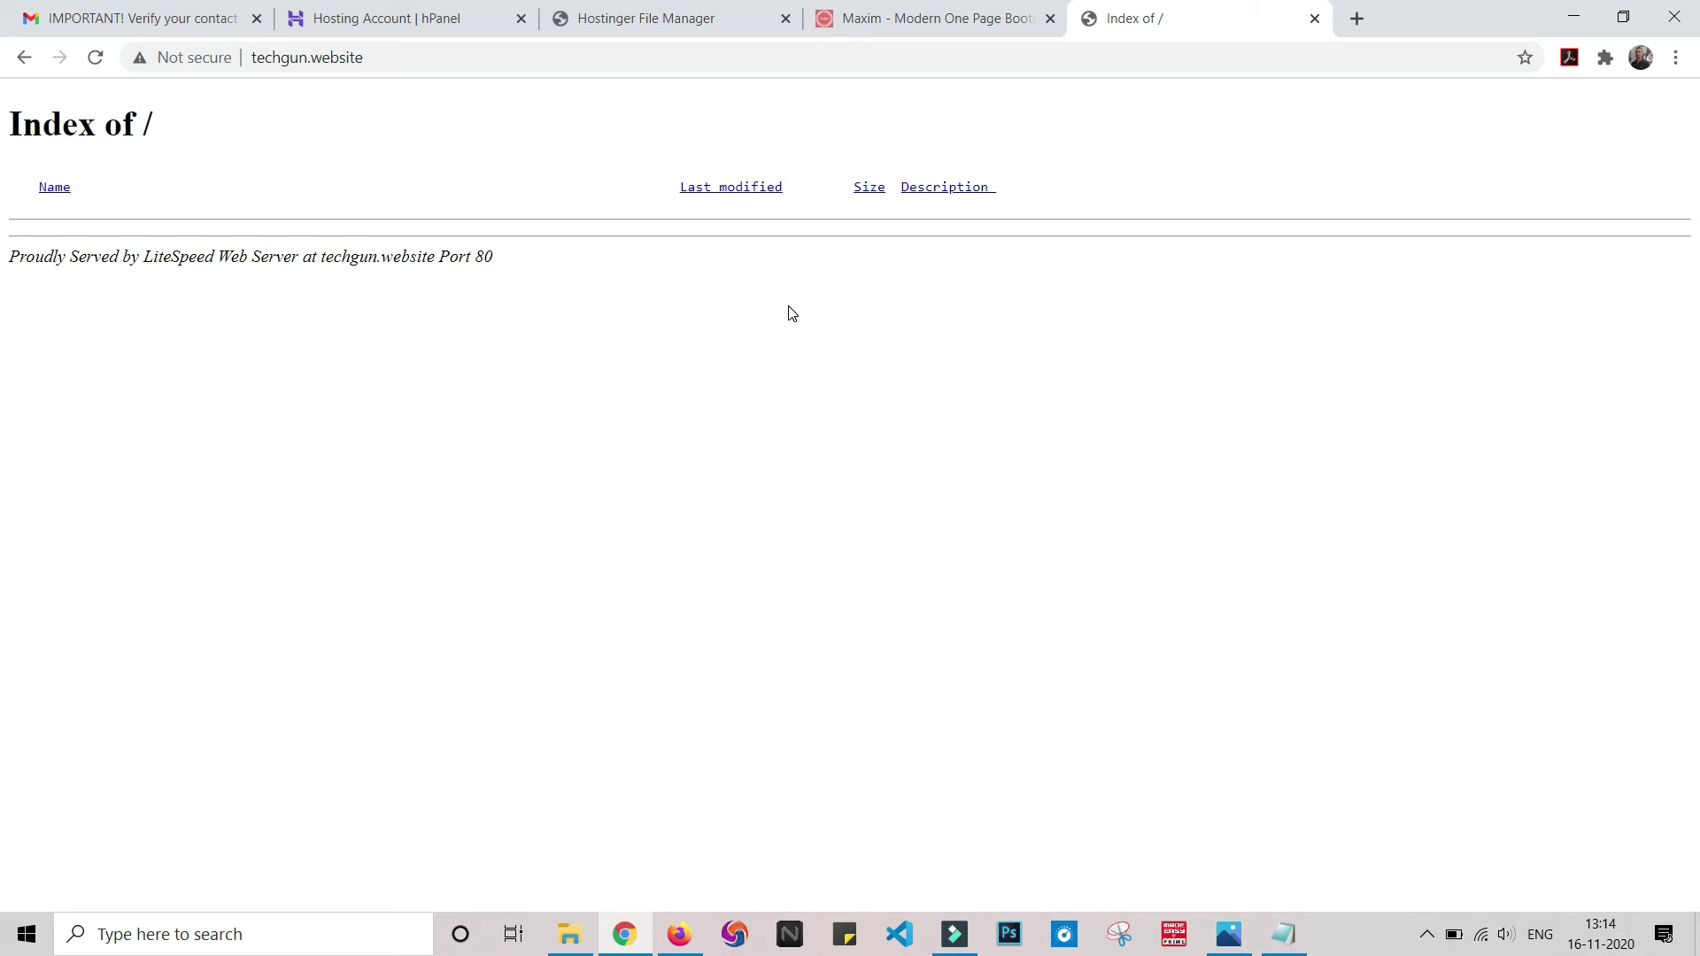
click(681, 17)
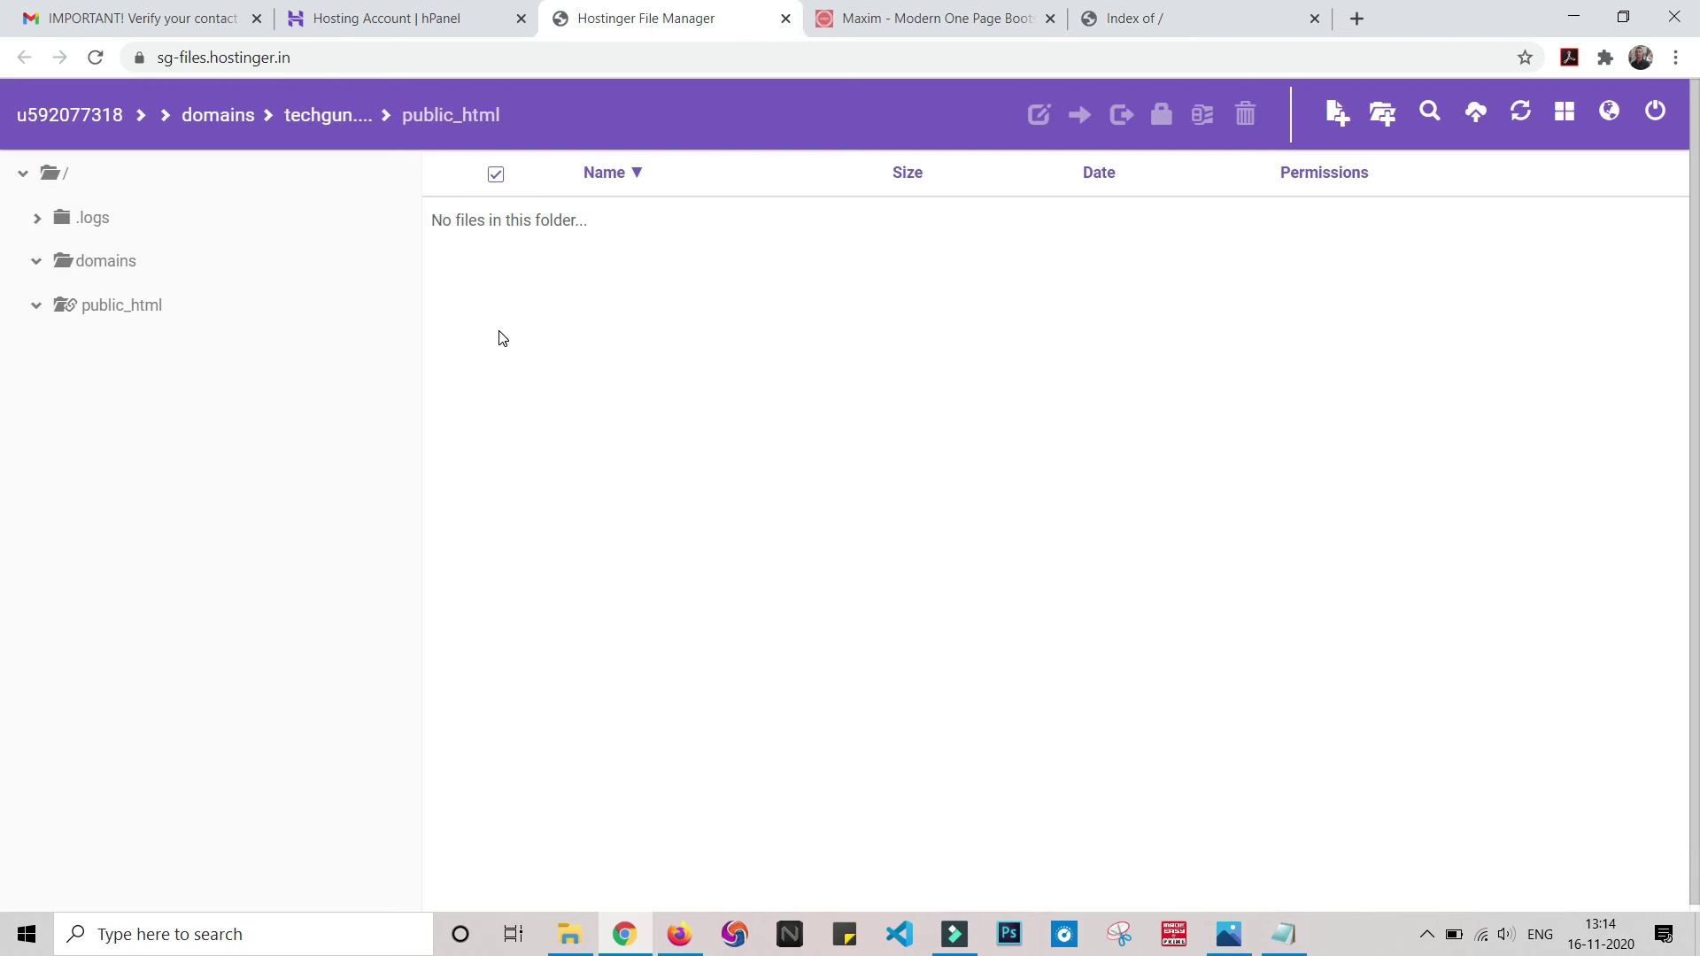
- Upload Maxim.zip from the computer into public_html
click(1476, 115)
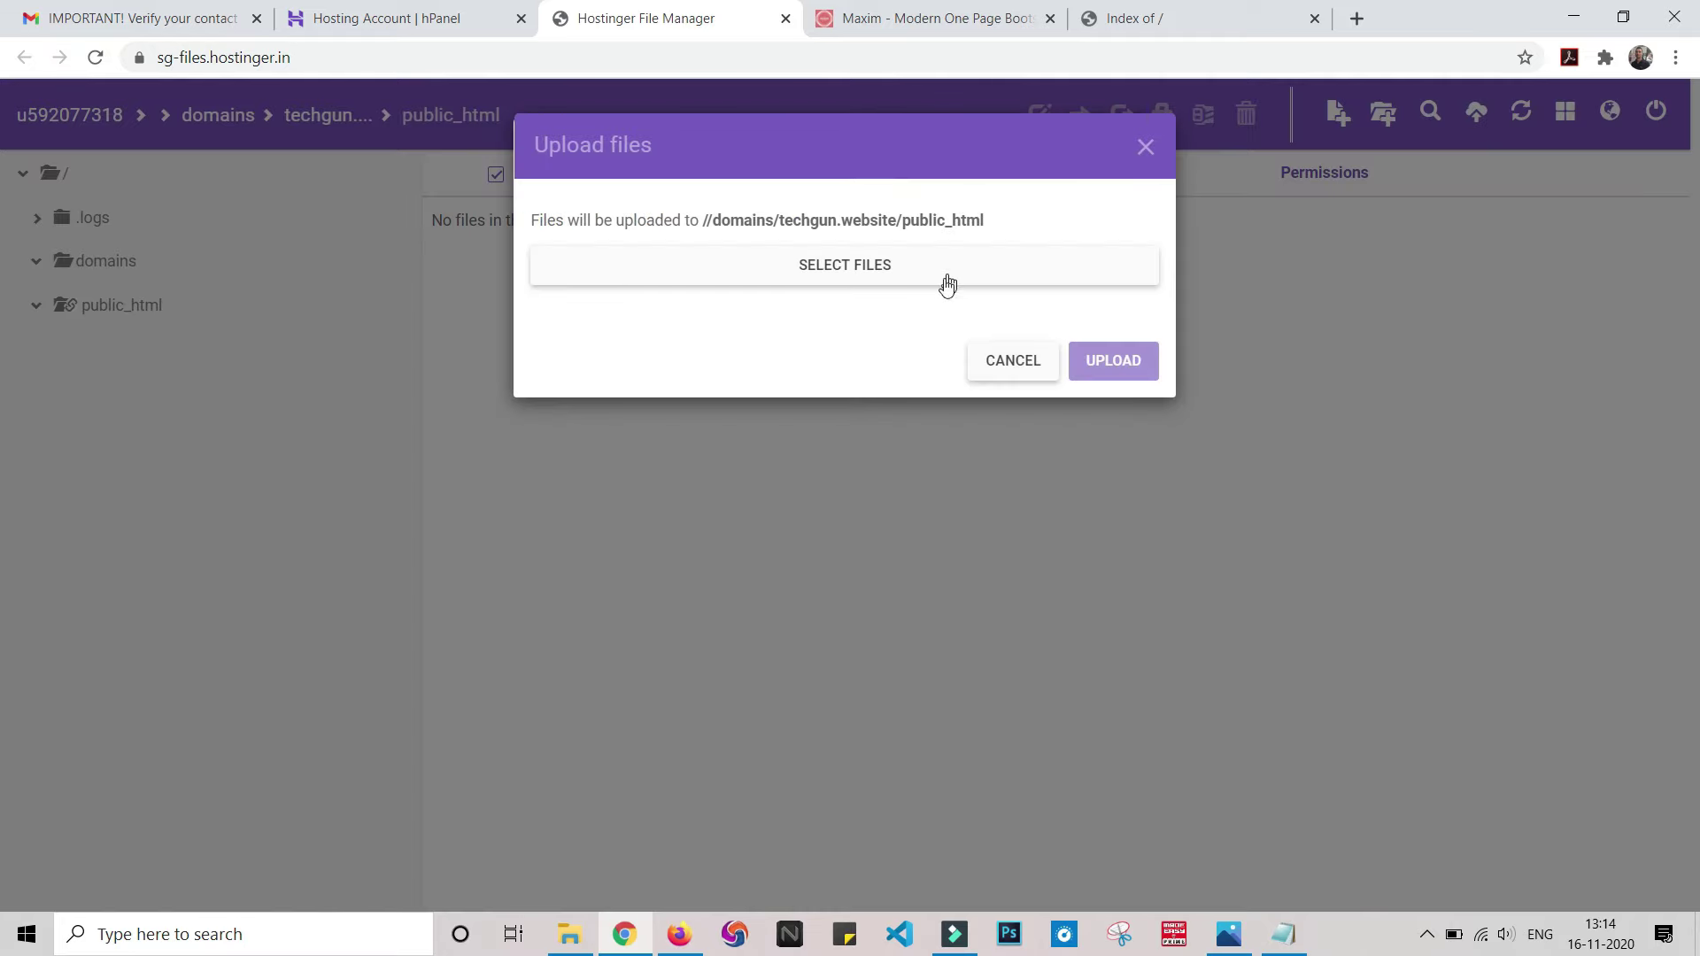
click(925, 260)
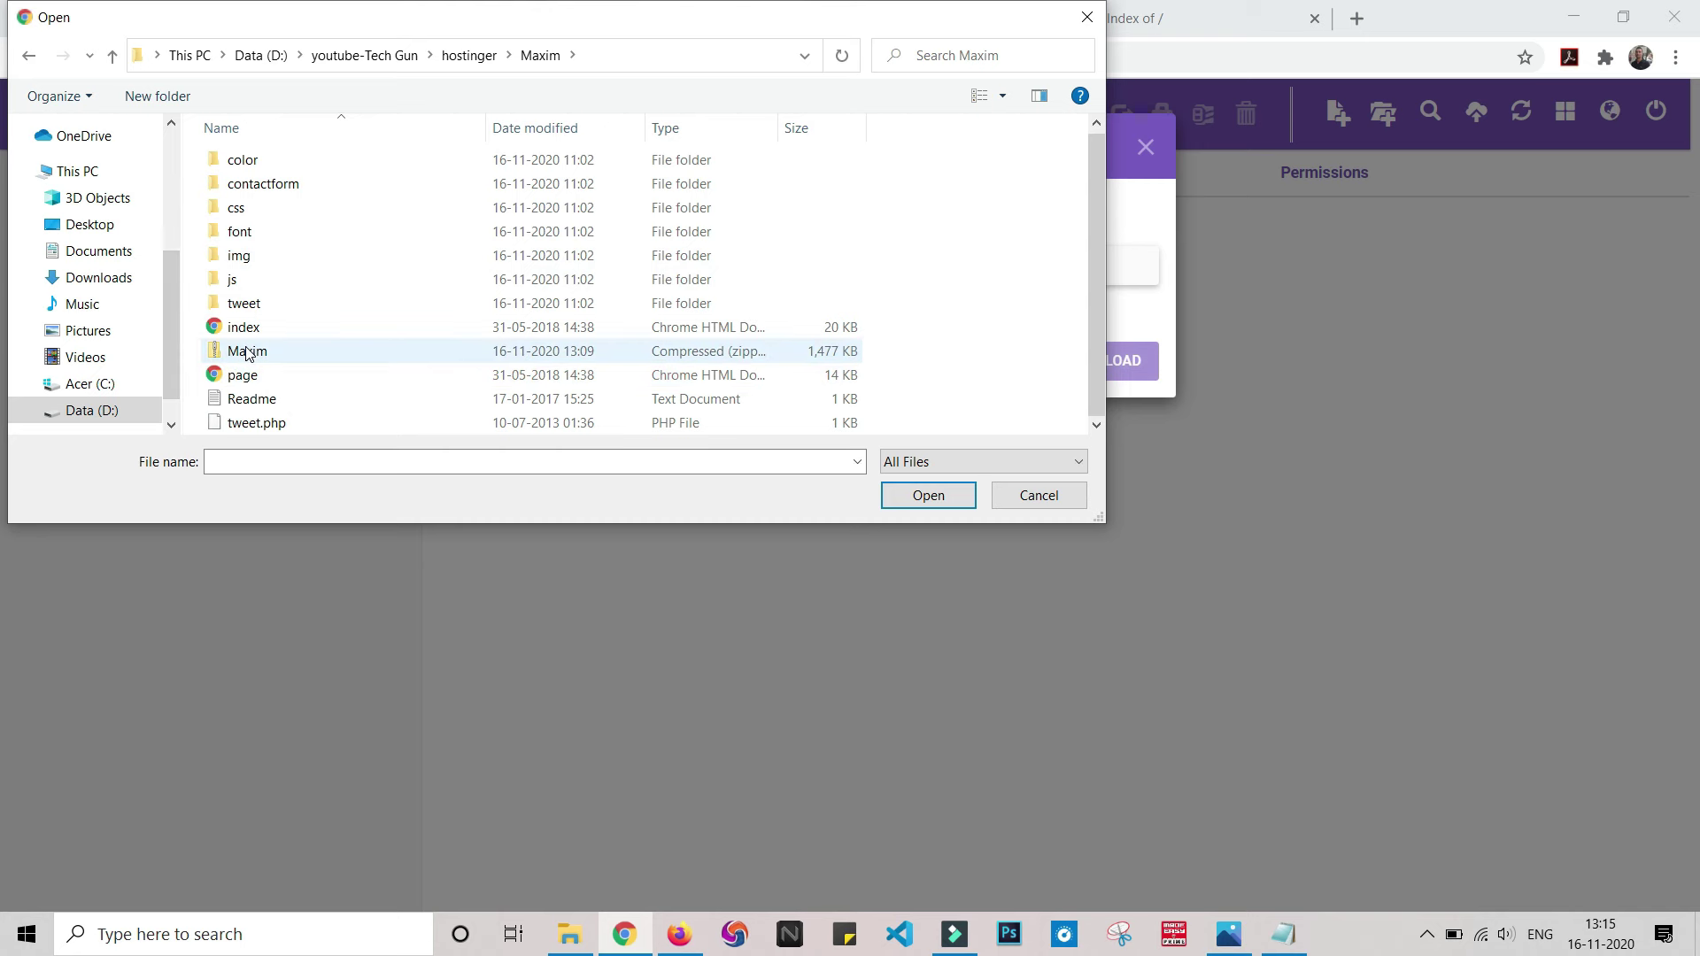
double_click(247, 351)
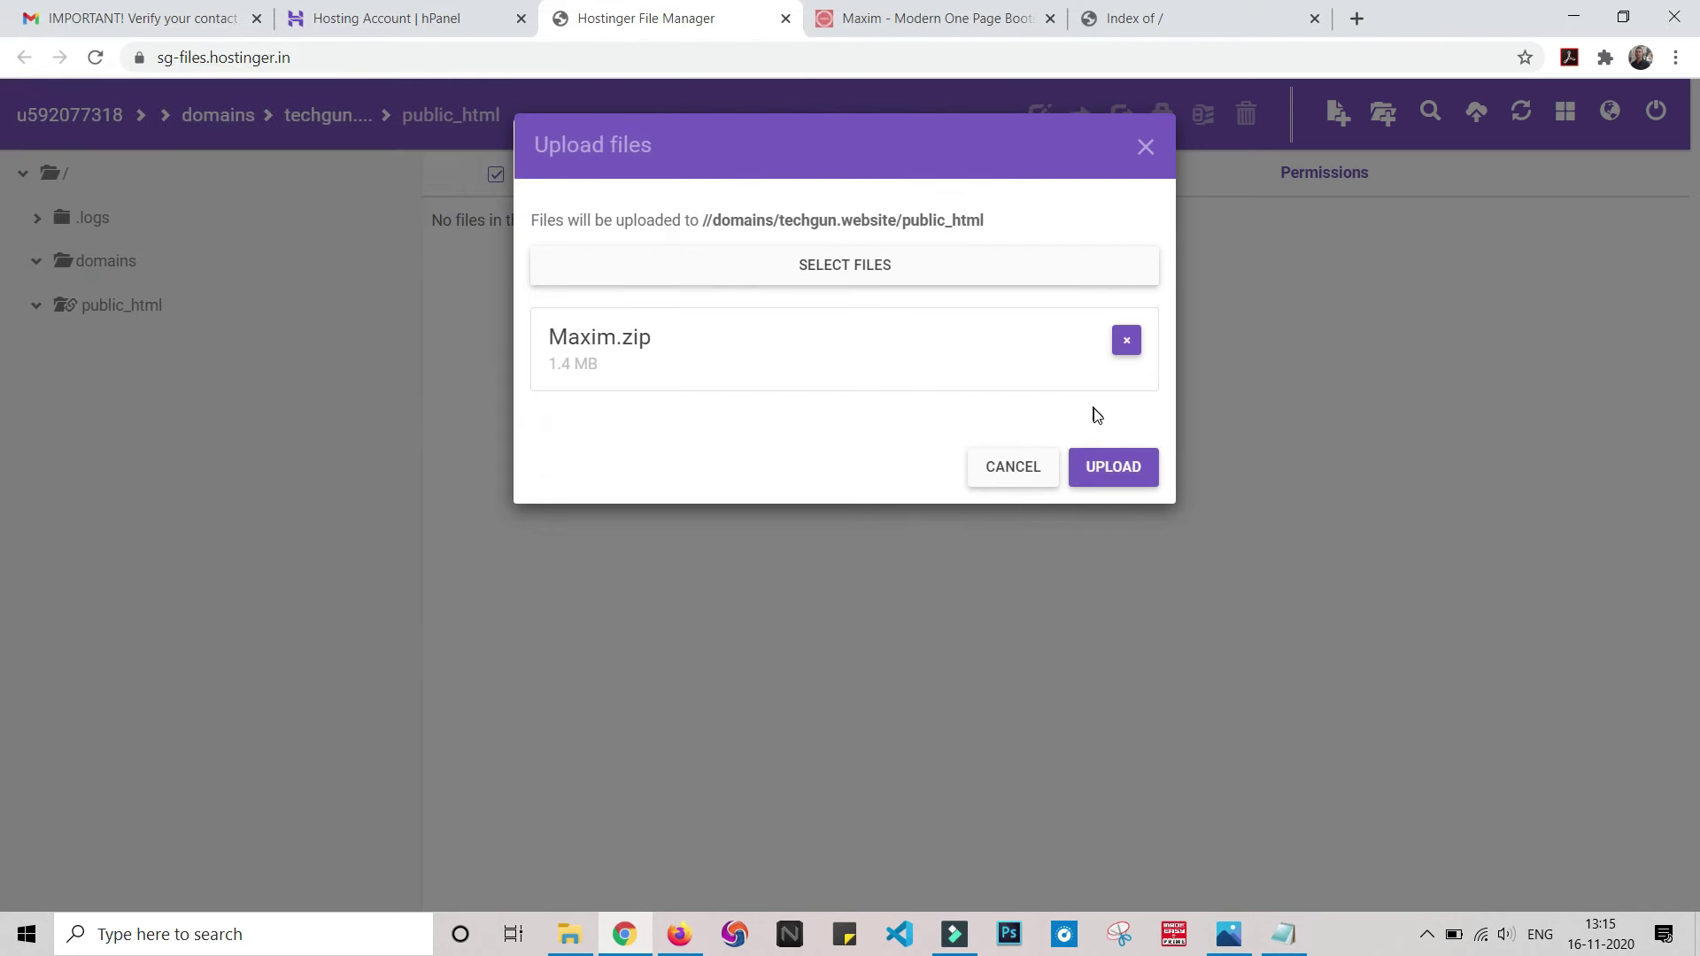
click(1120, 472)
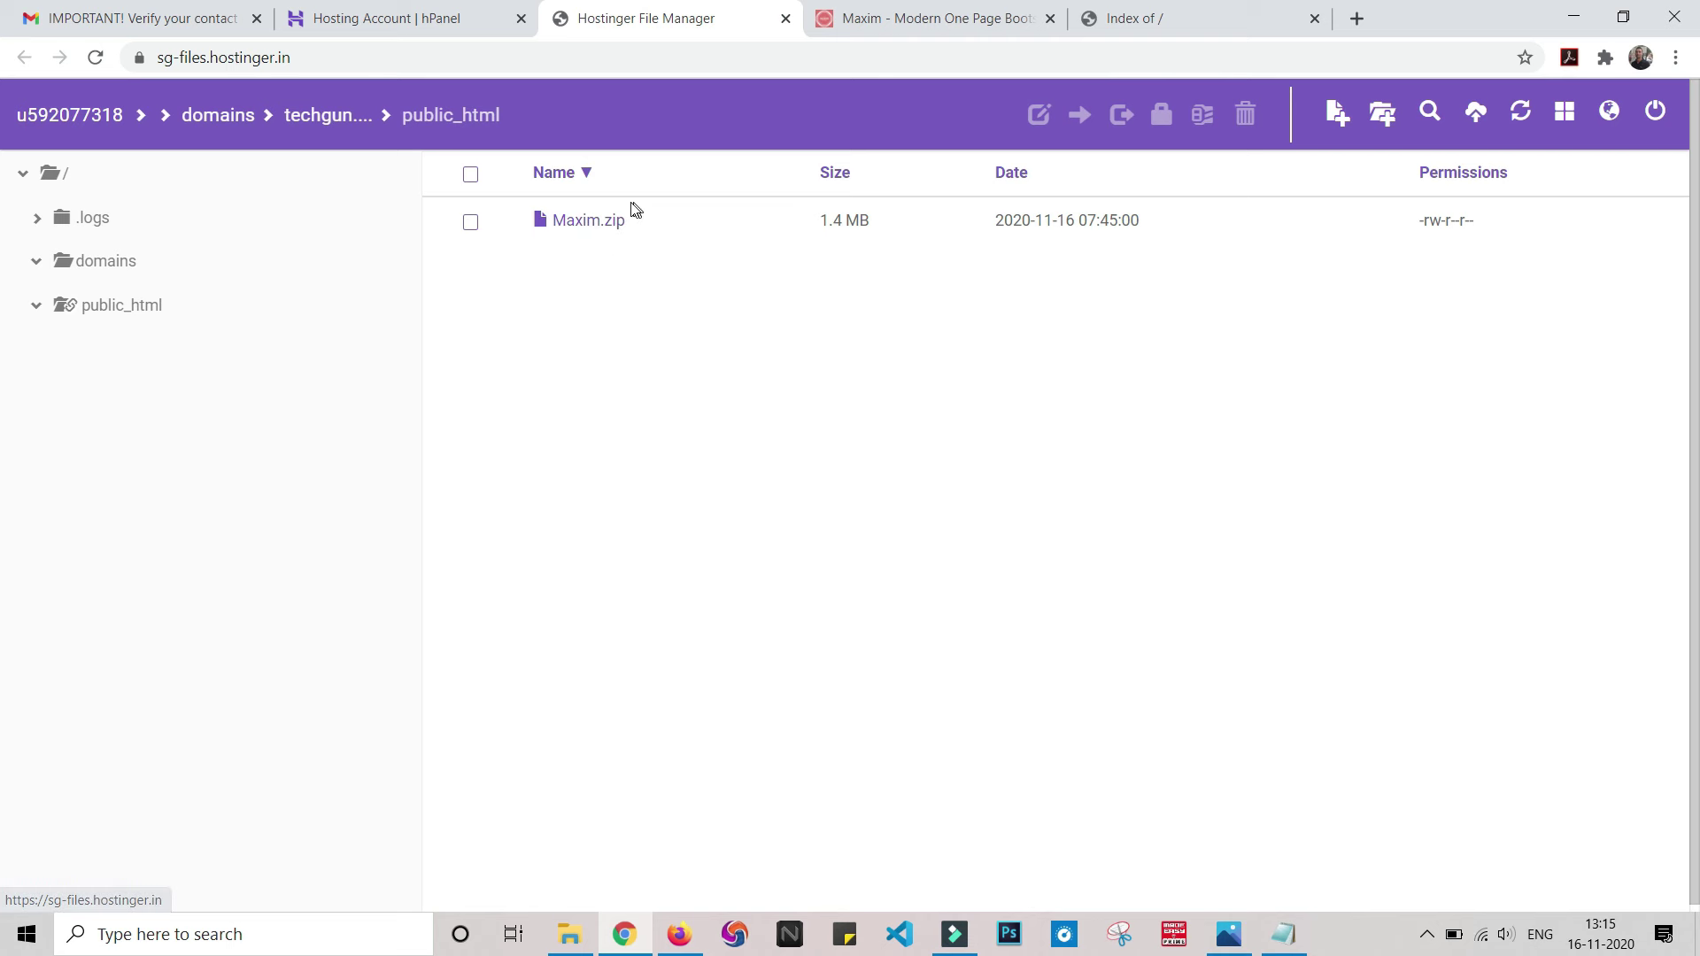
- Reload the live techgun.website page so its listing shows Maxim.zip
click(1211, 18)
click(1192, 59)
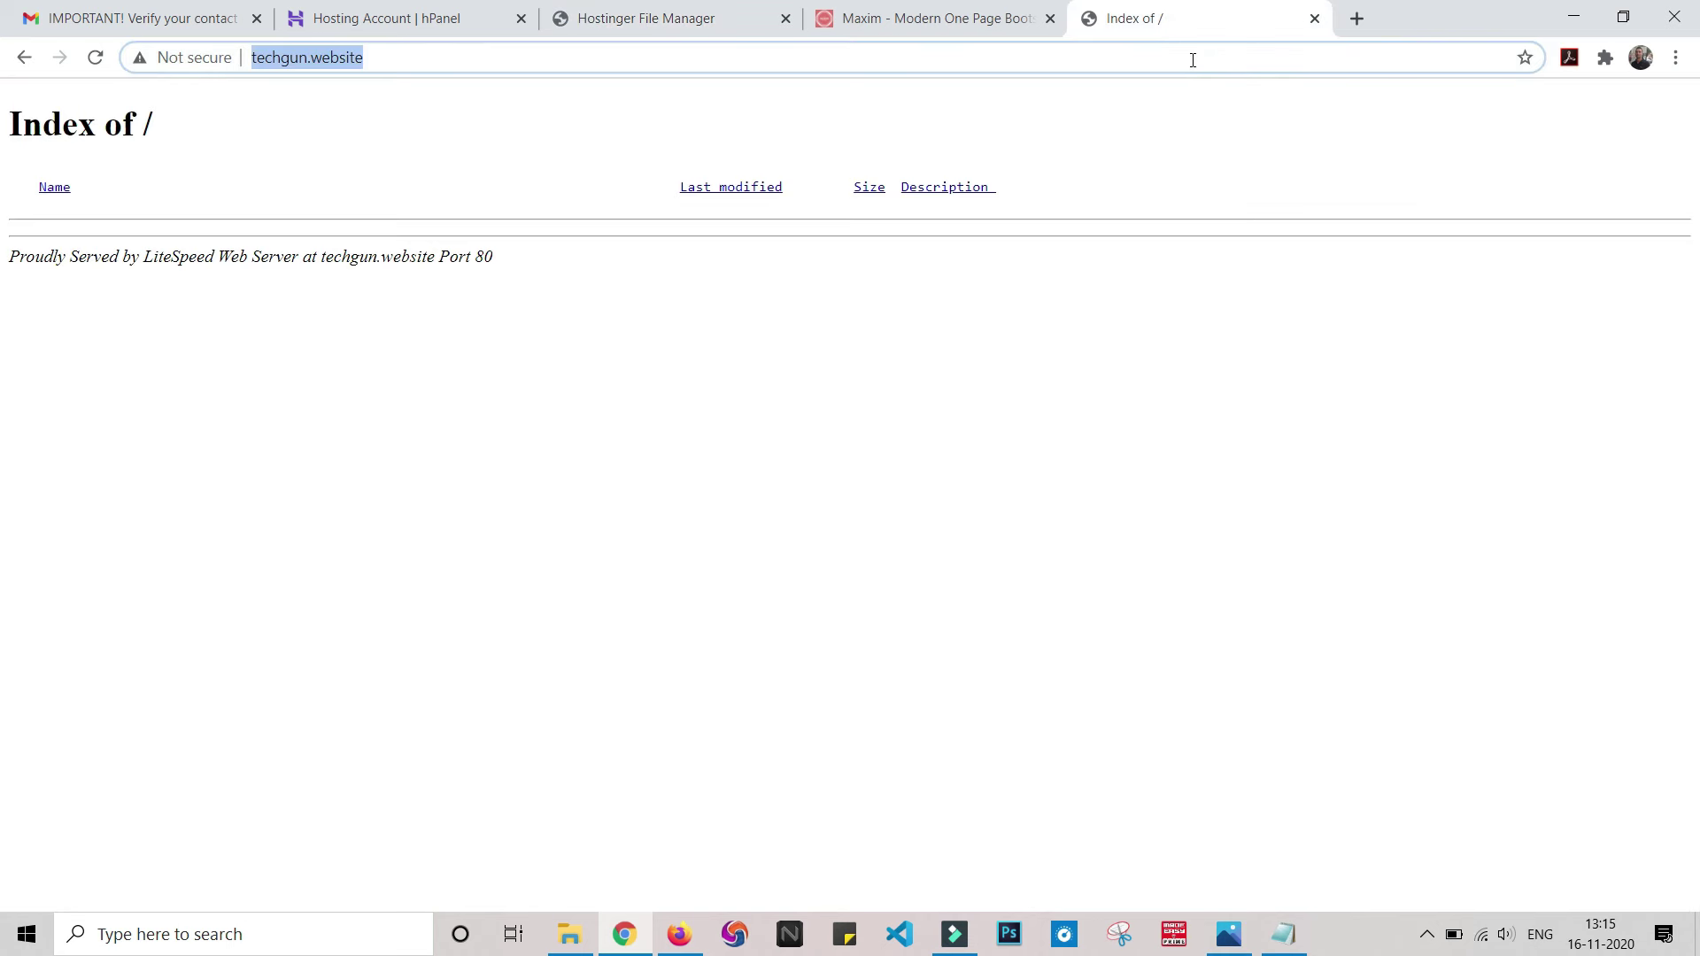
key(Return)
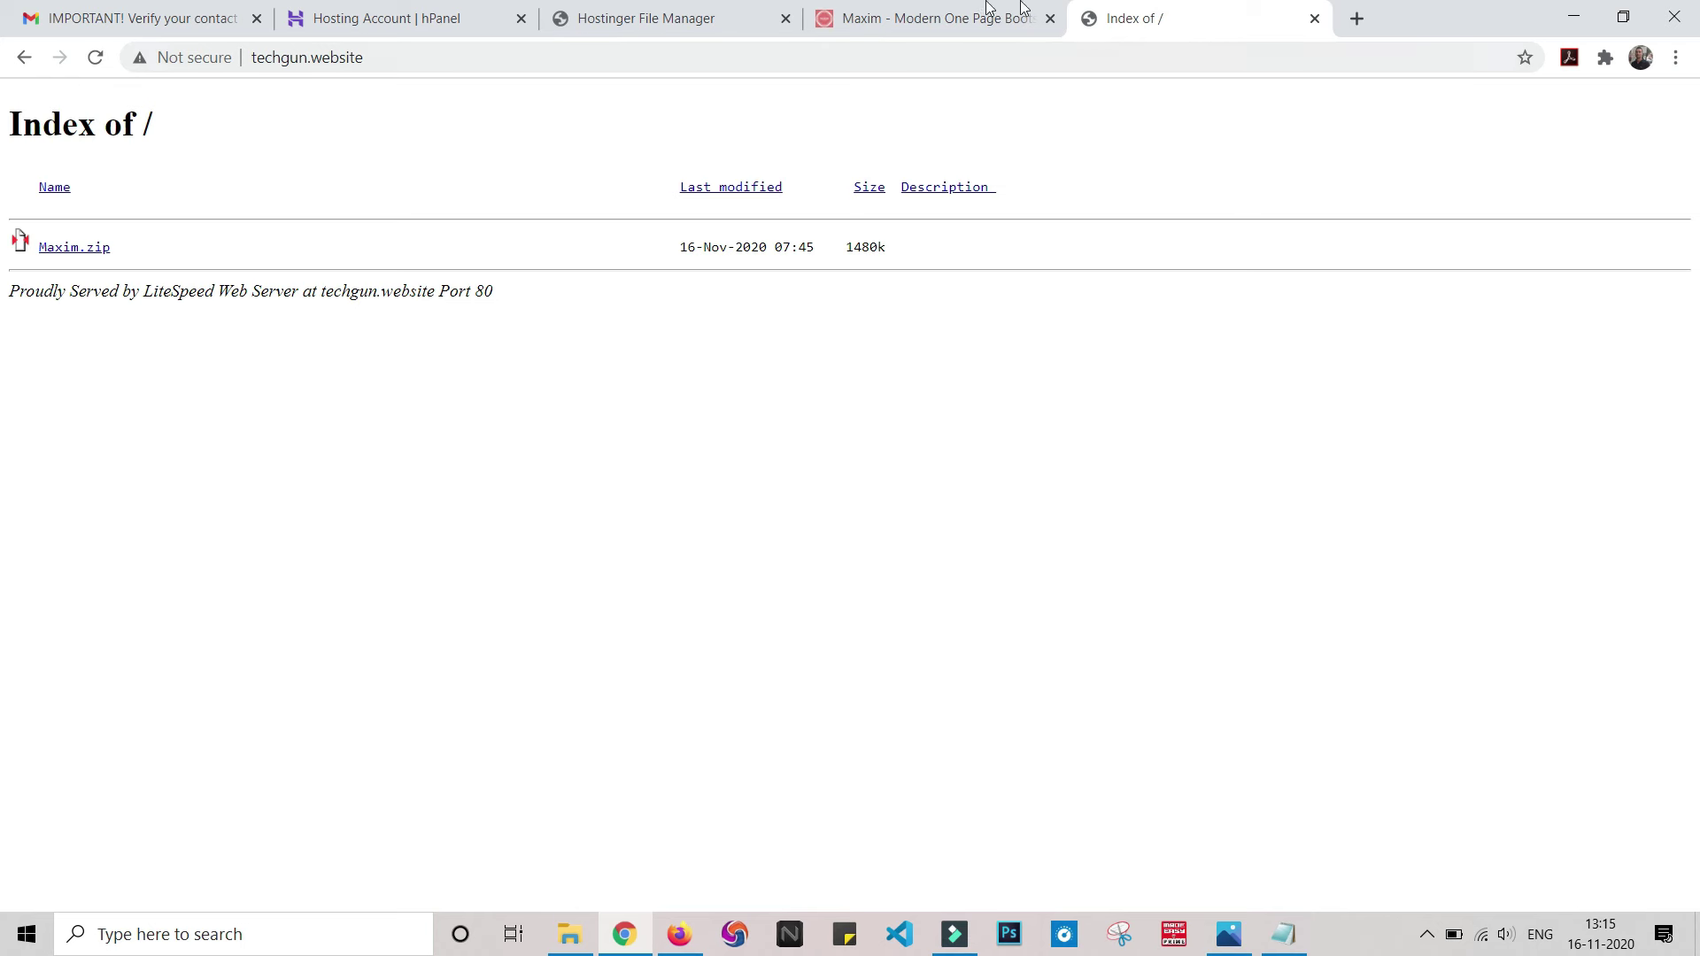
- Extract Maxim.zip into a Maxim folder in public_html and select the new folder
click(664, 13)
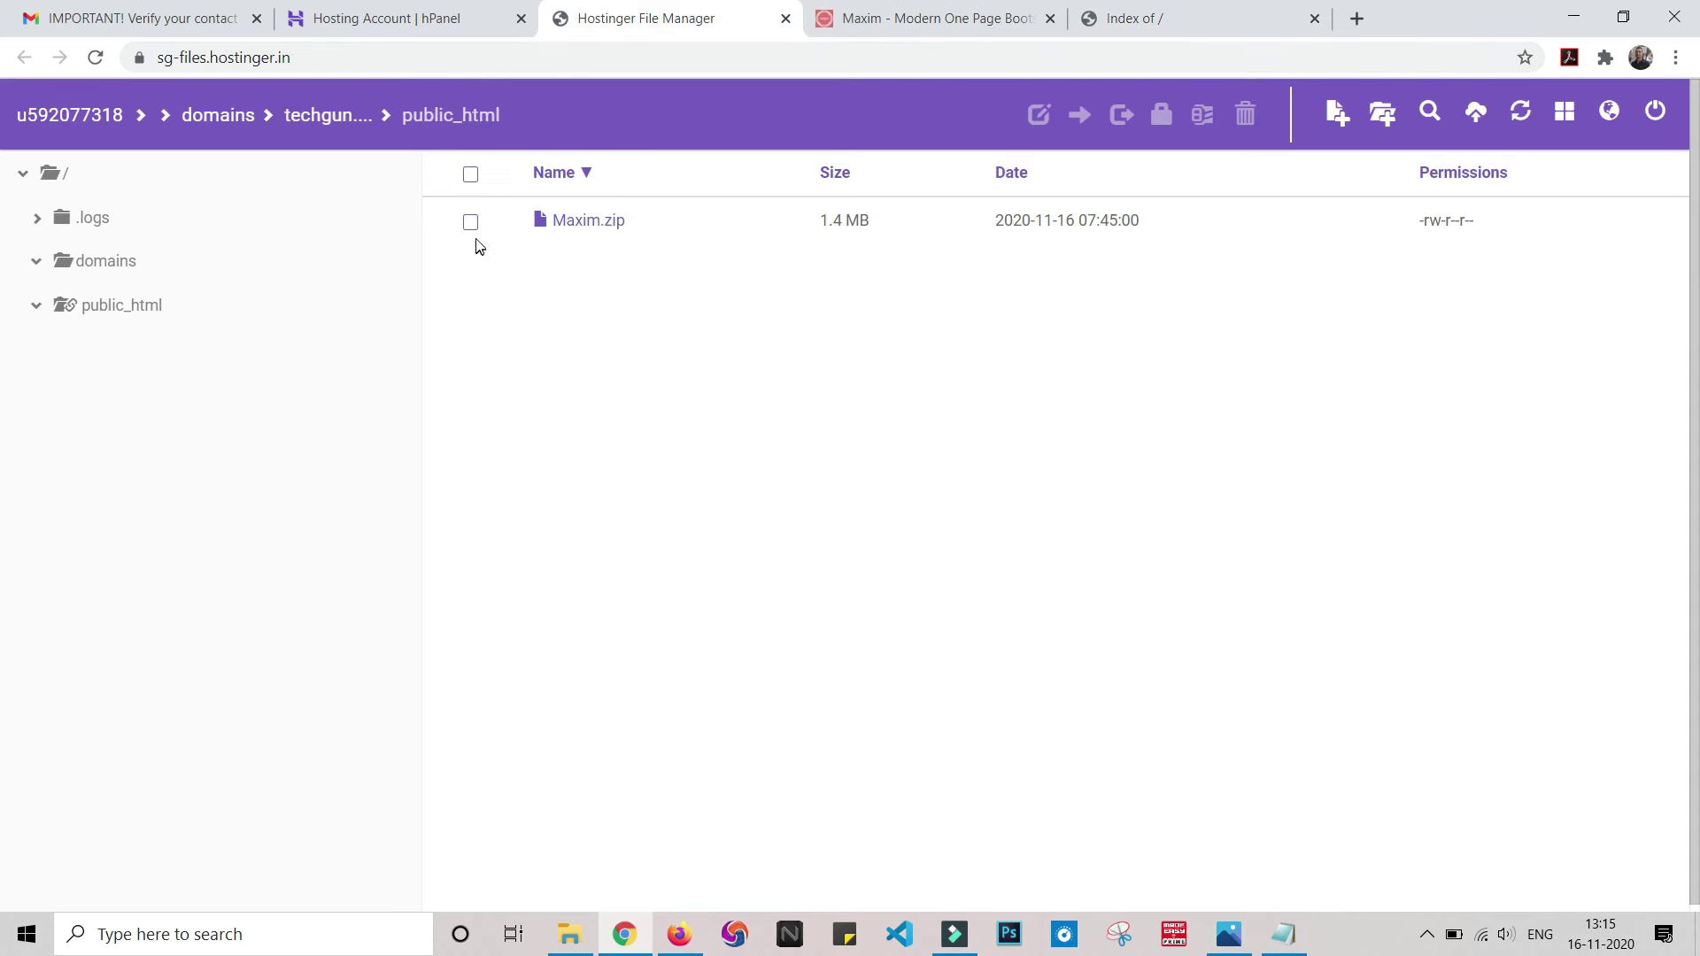
click(470, 226)
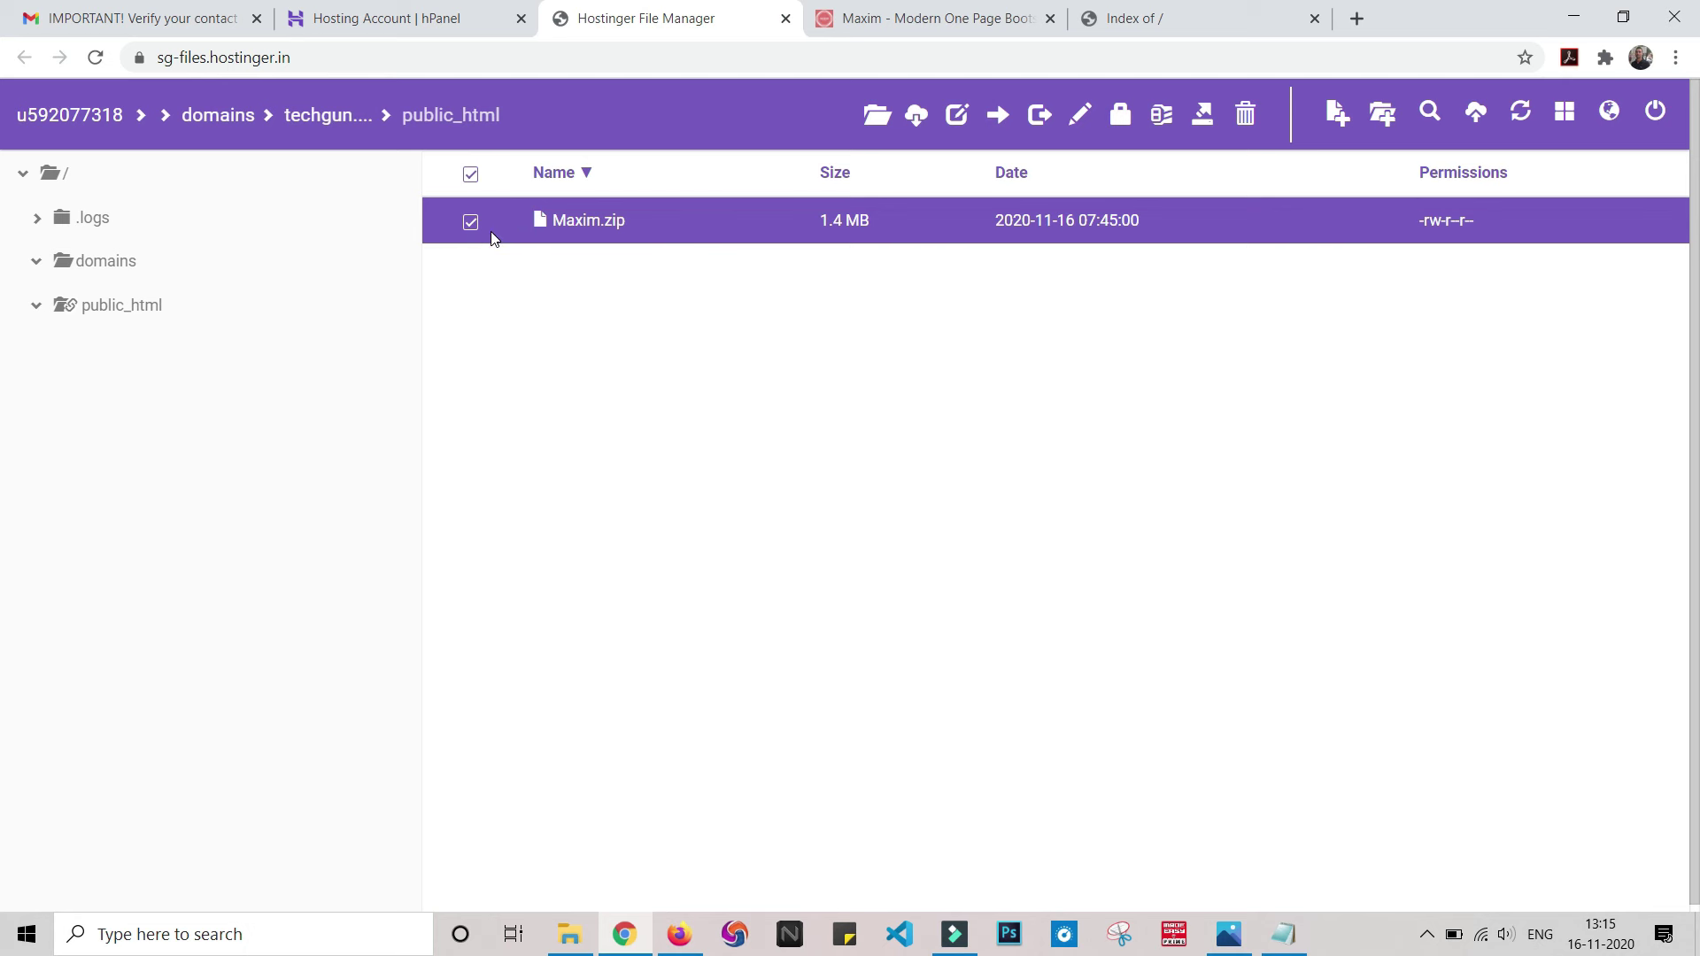
right_click(697, 229)
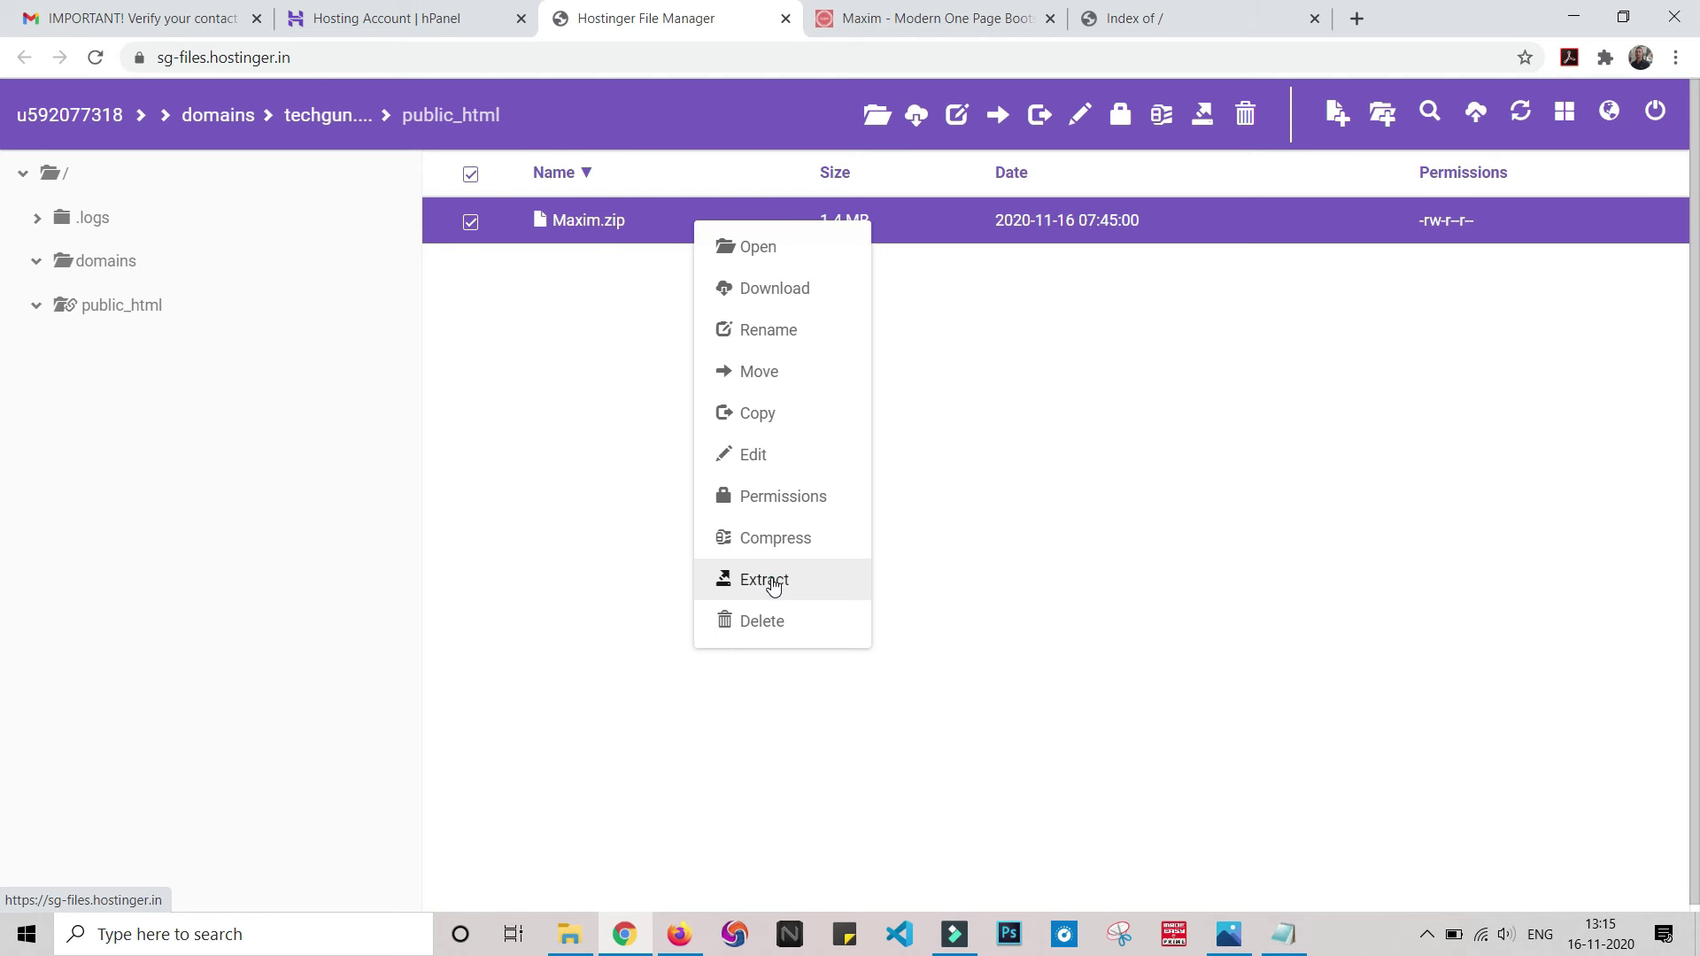
click(768, 588)
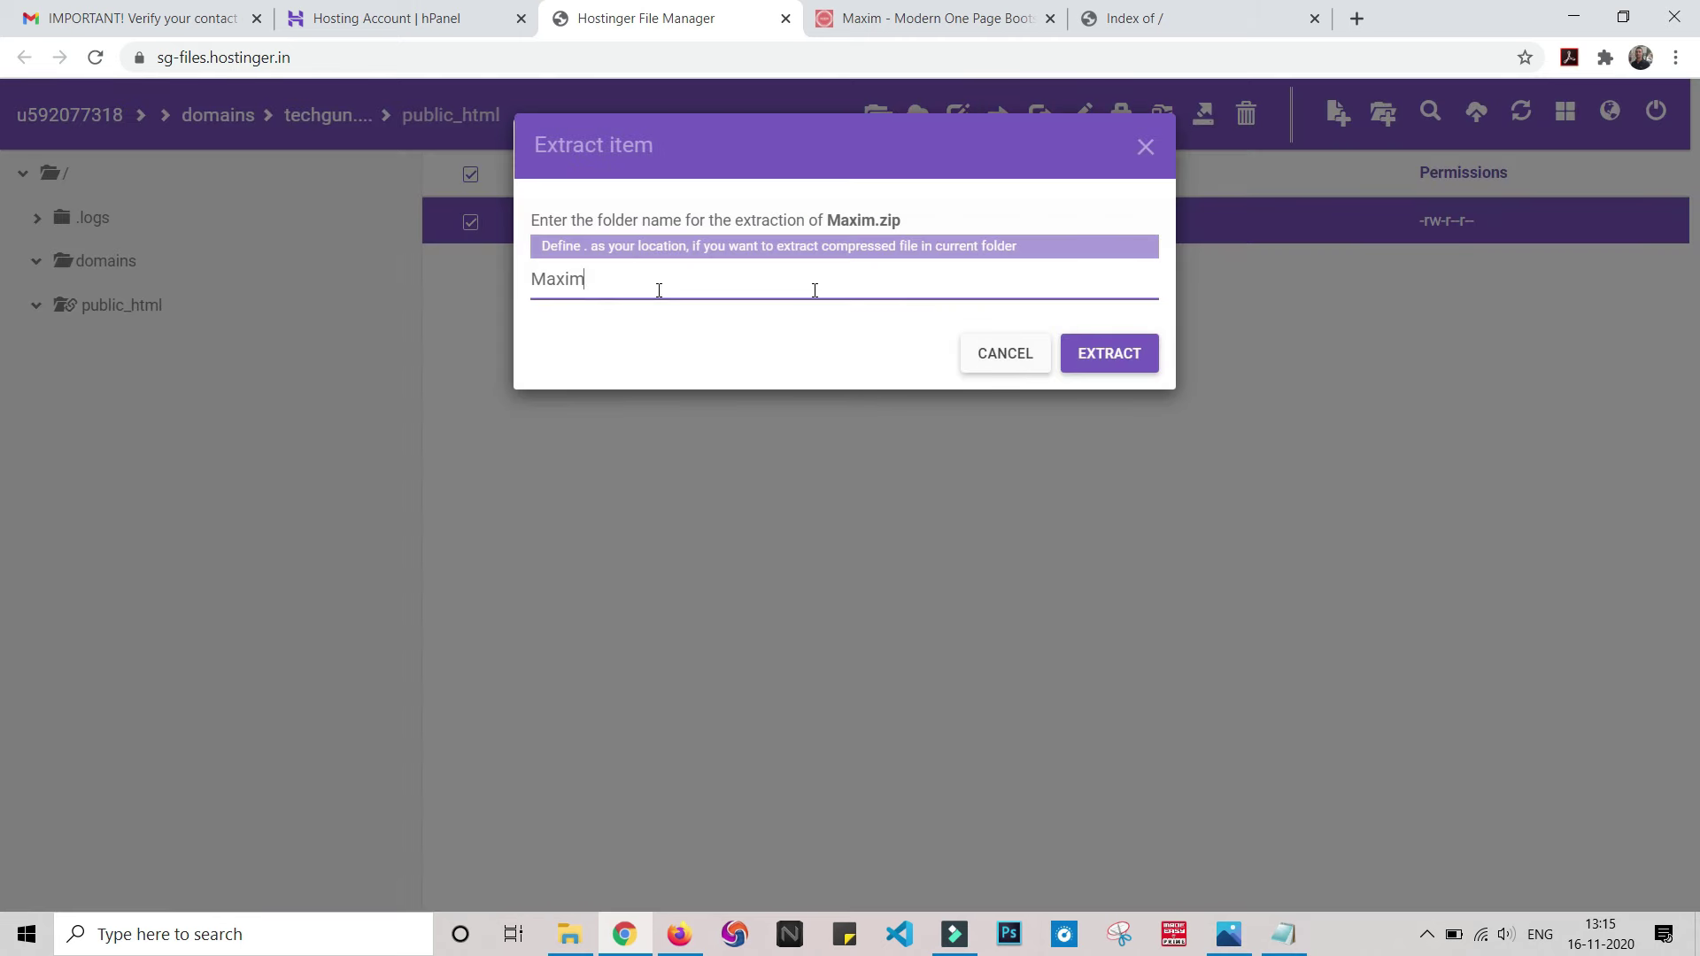
click(1118, 354)
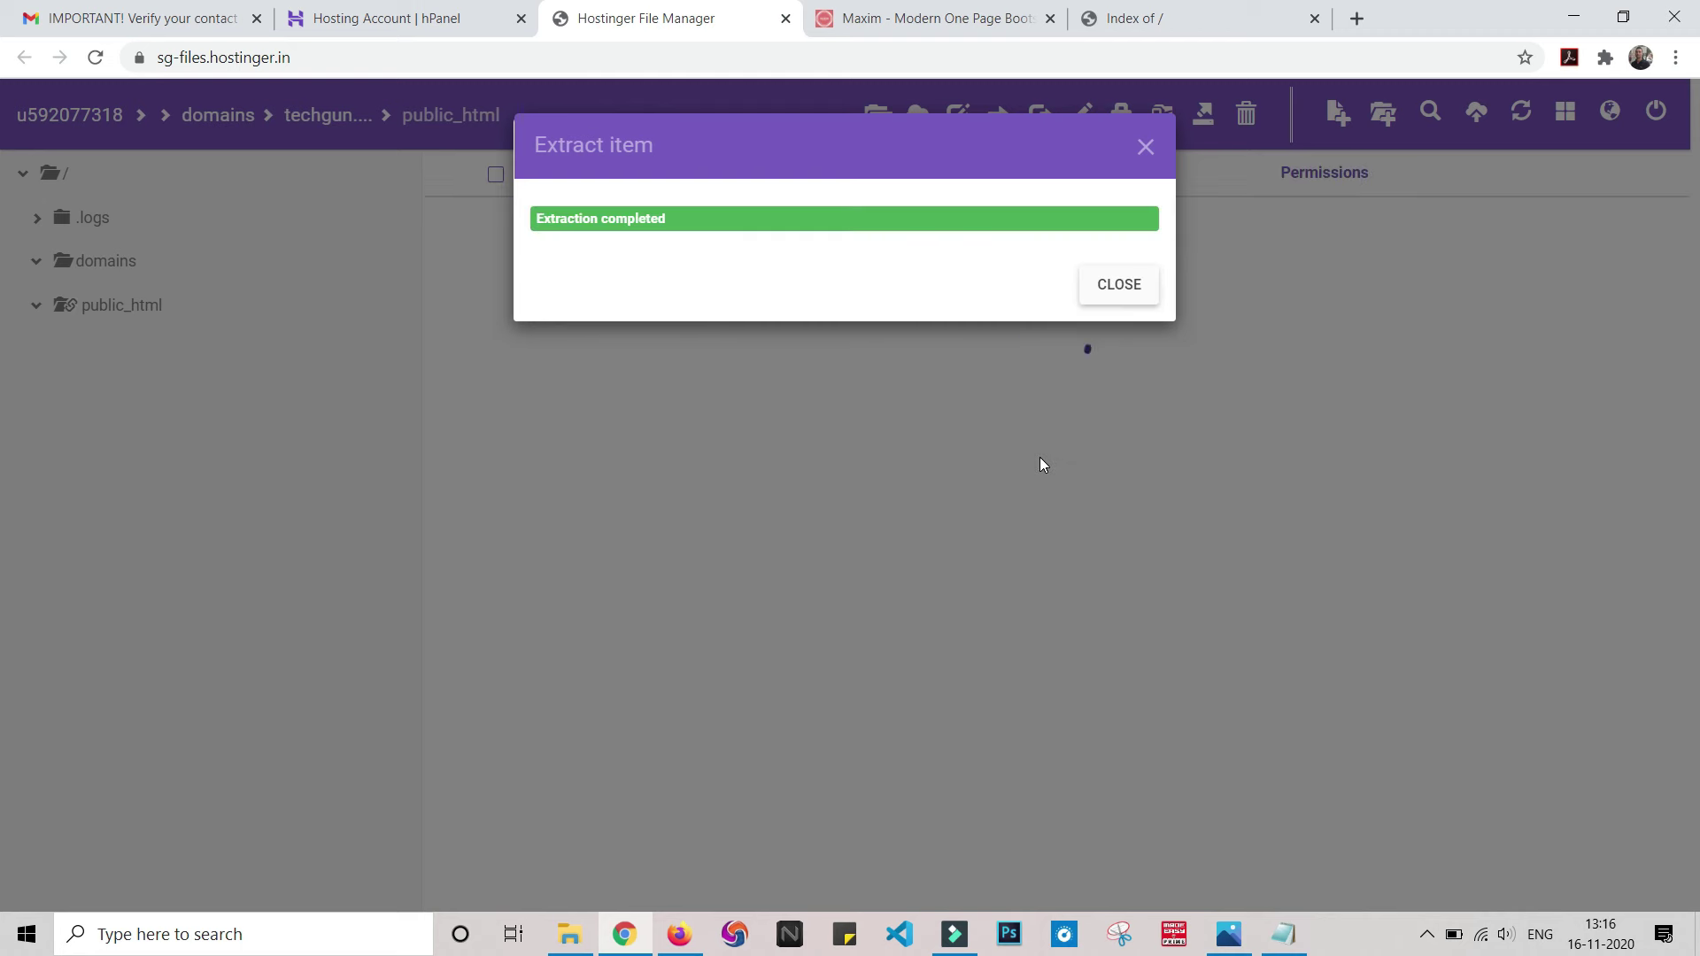
click(1114, 285)
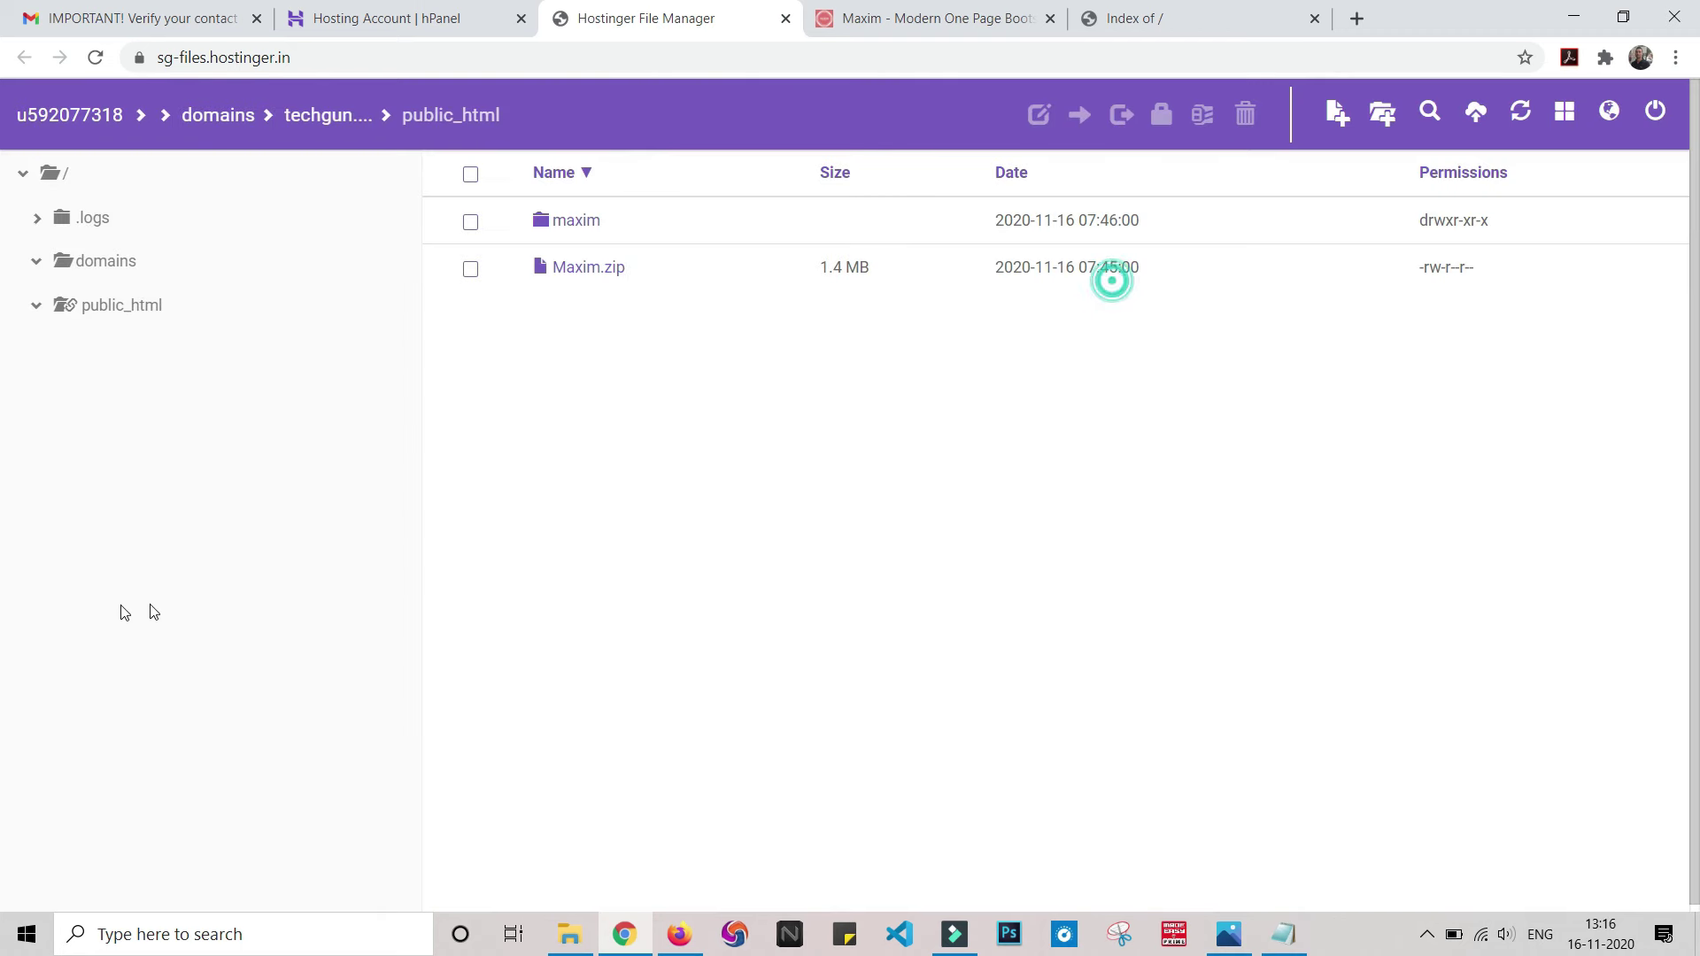
click(567, 226)
- Move all 11 template items from the maxim folder into public_html
click(576, 220)
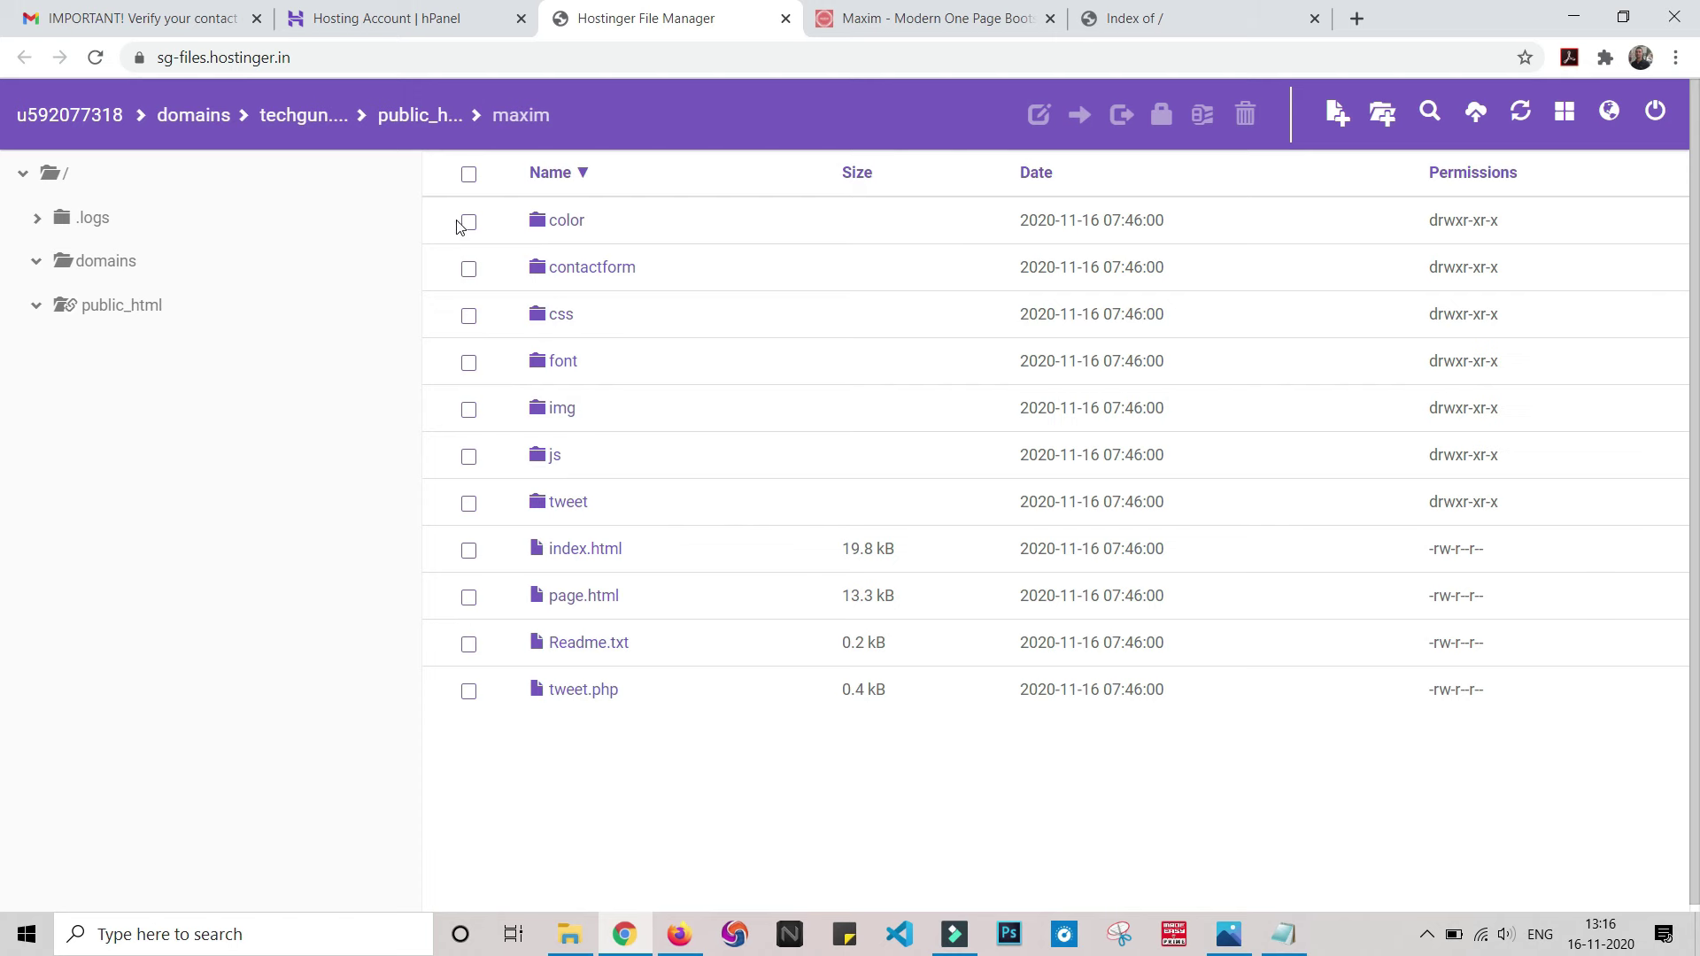
click(469, 175)
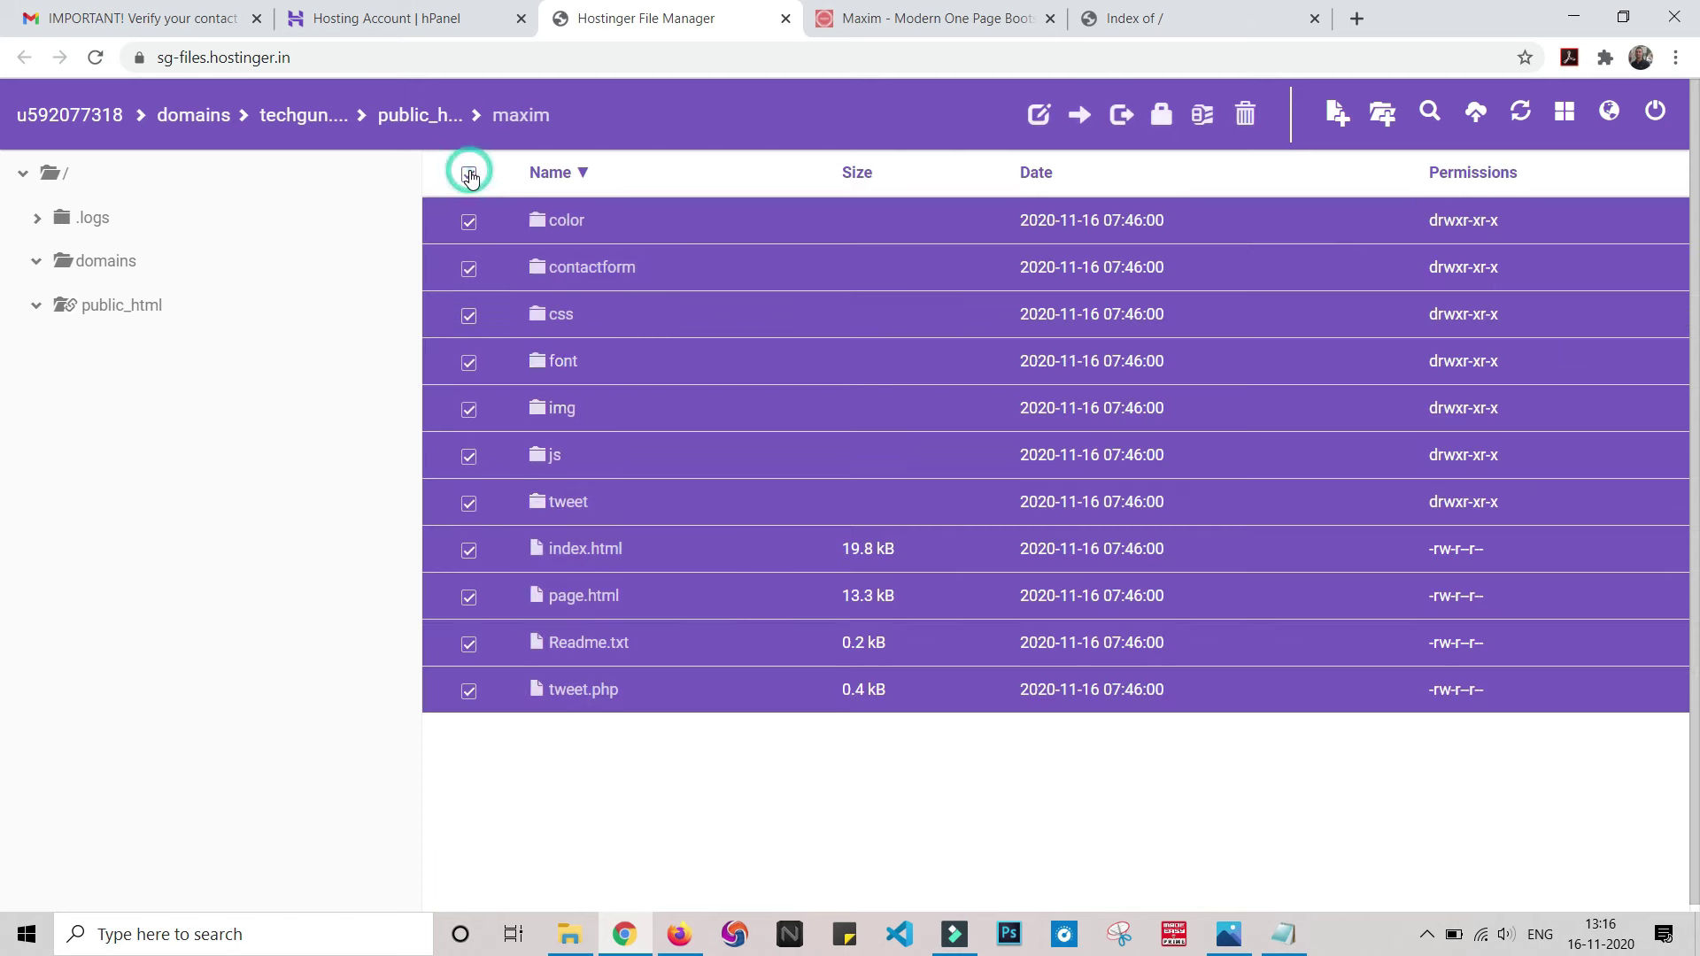
right_click(658, 294)
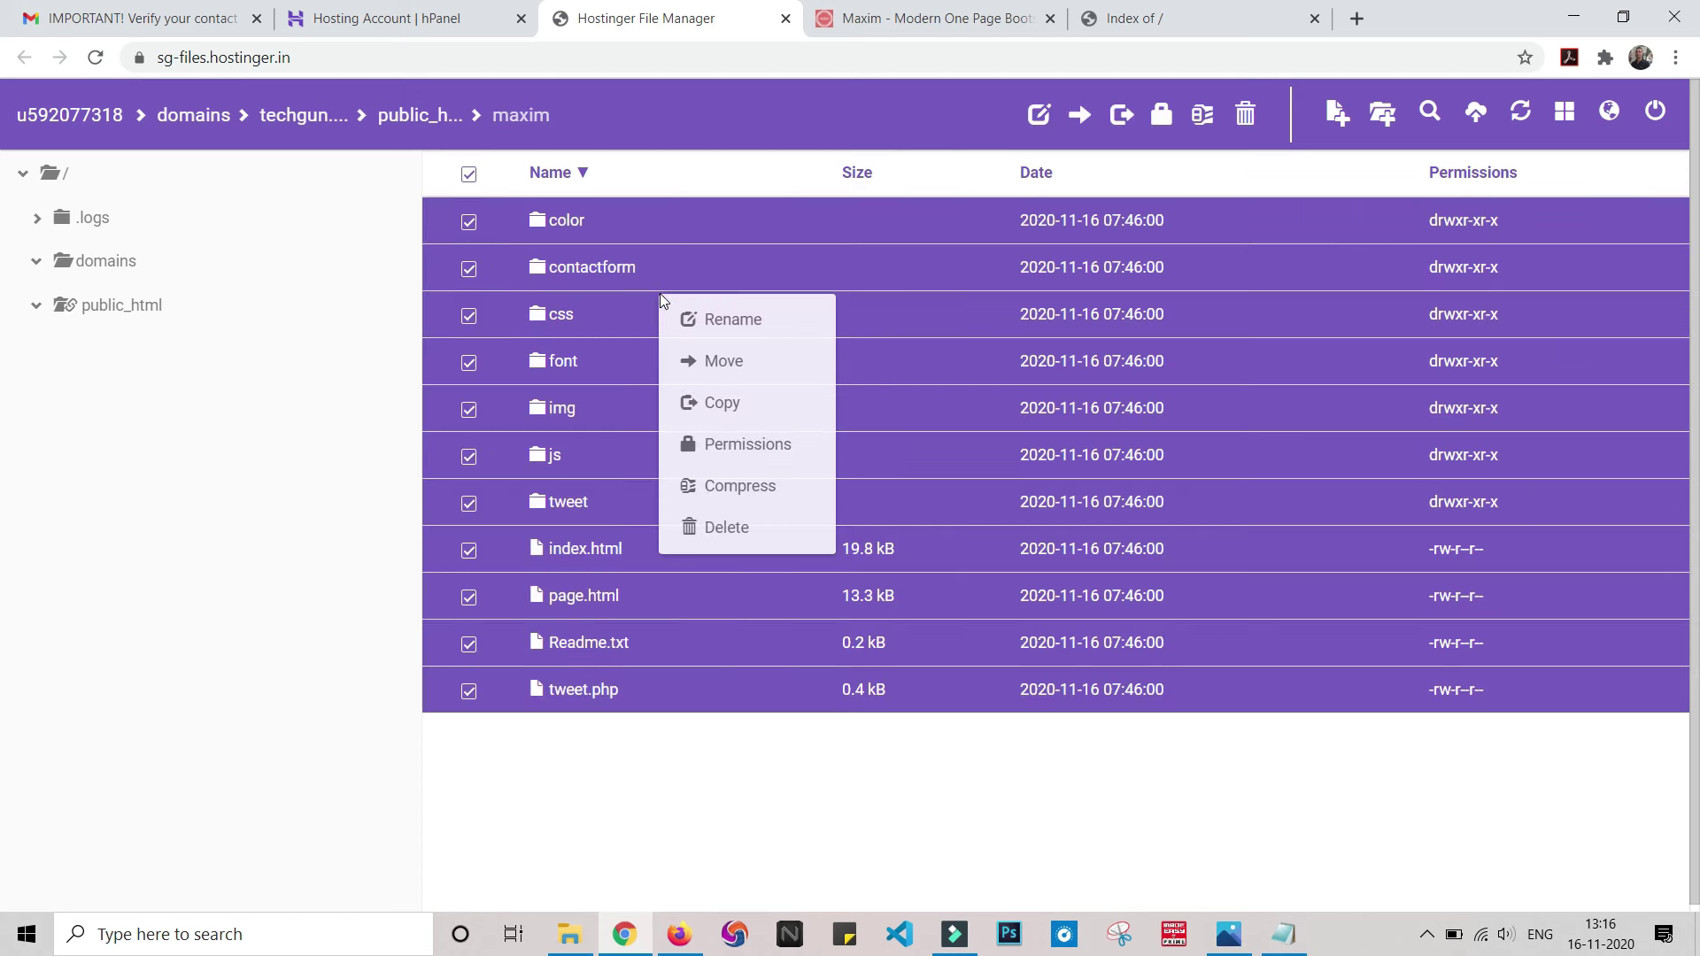
click(721, 364)
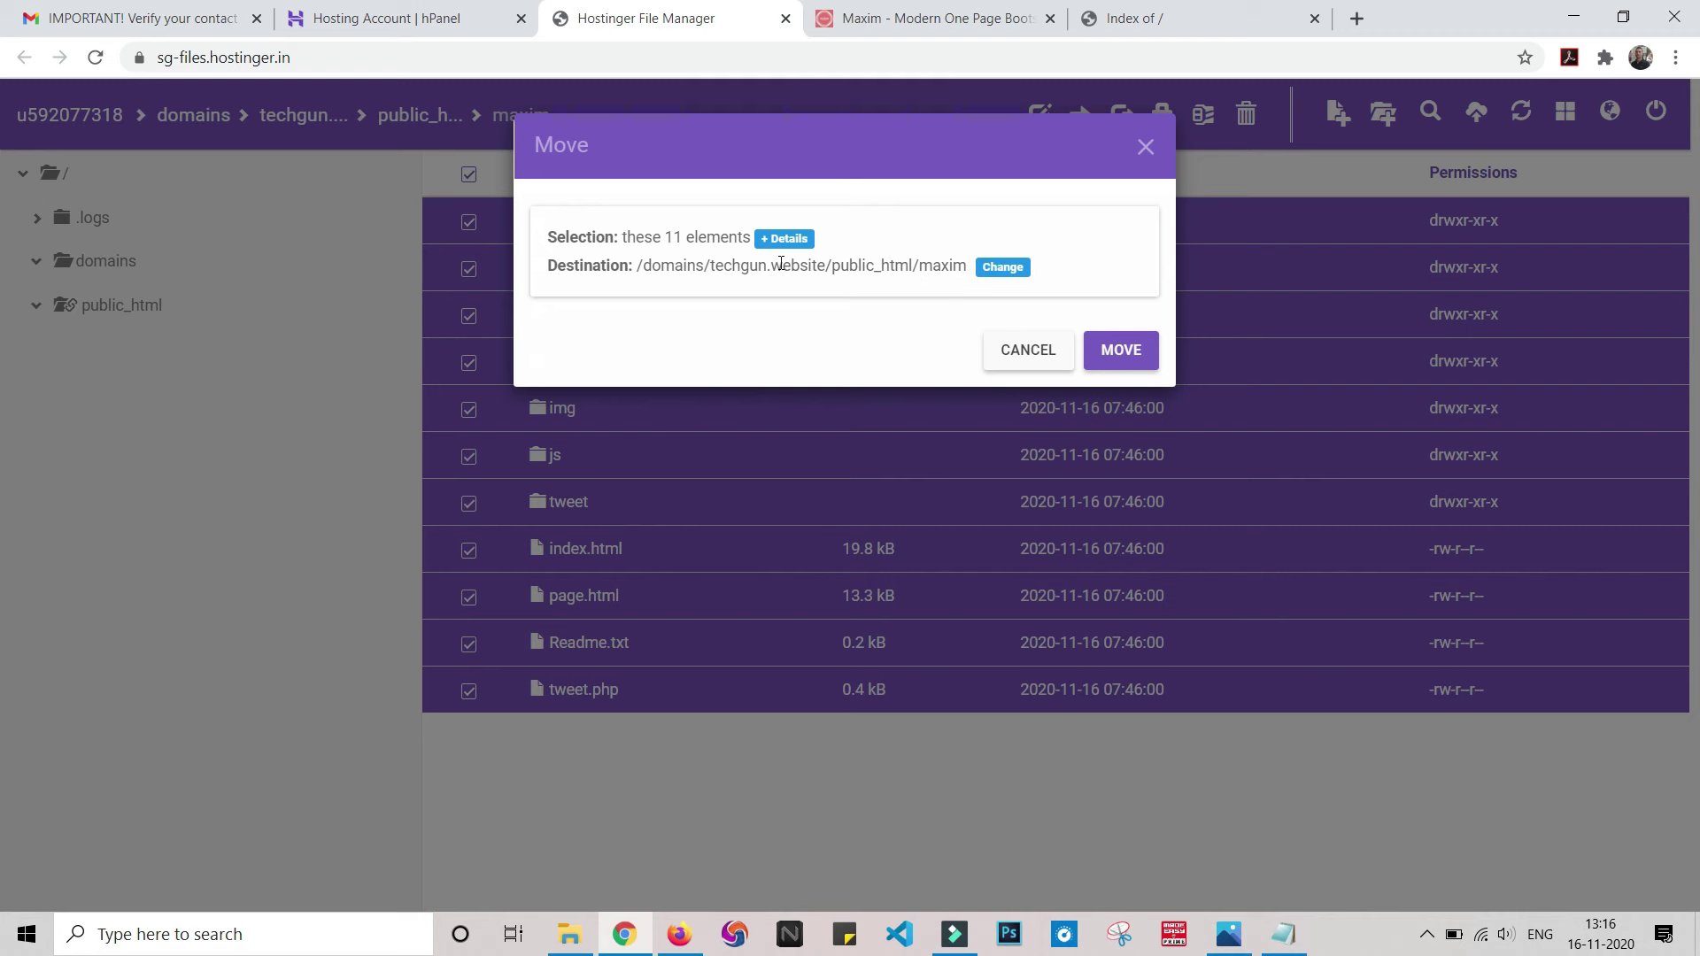
click(995, 278)
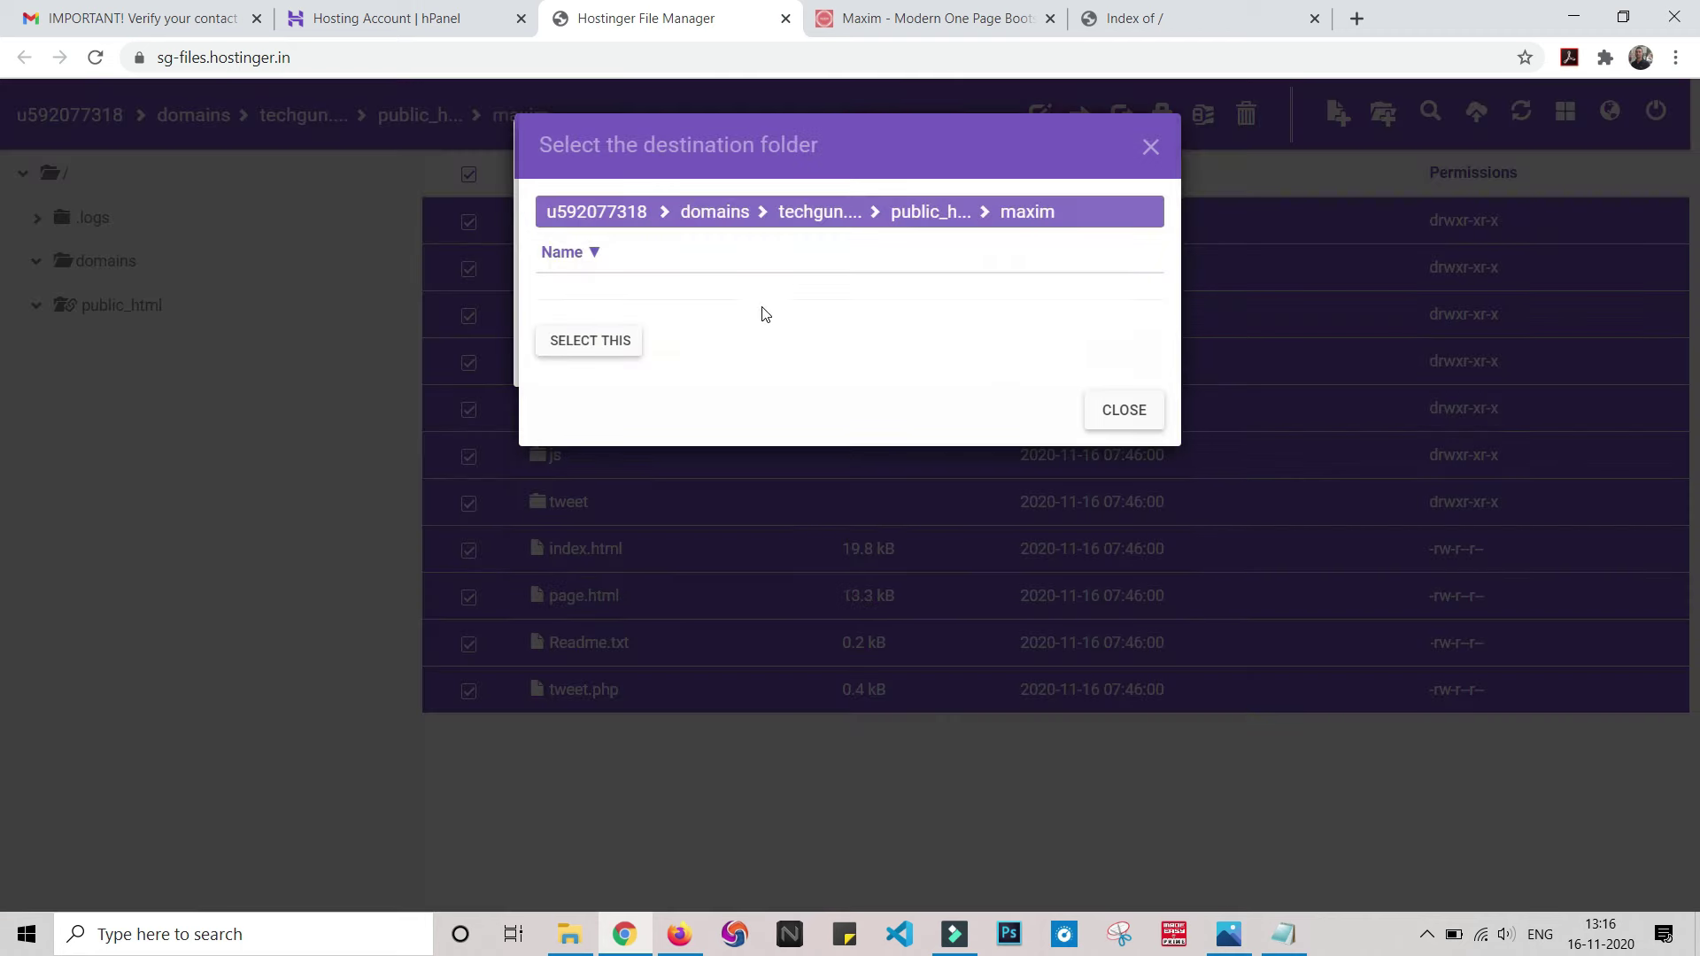
click(929, 215)
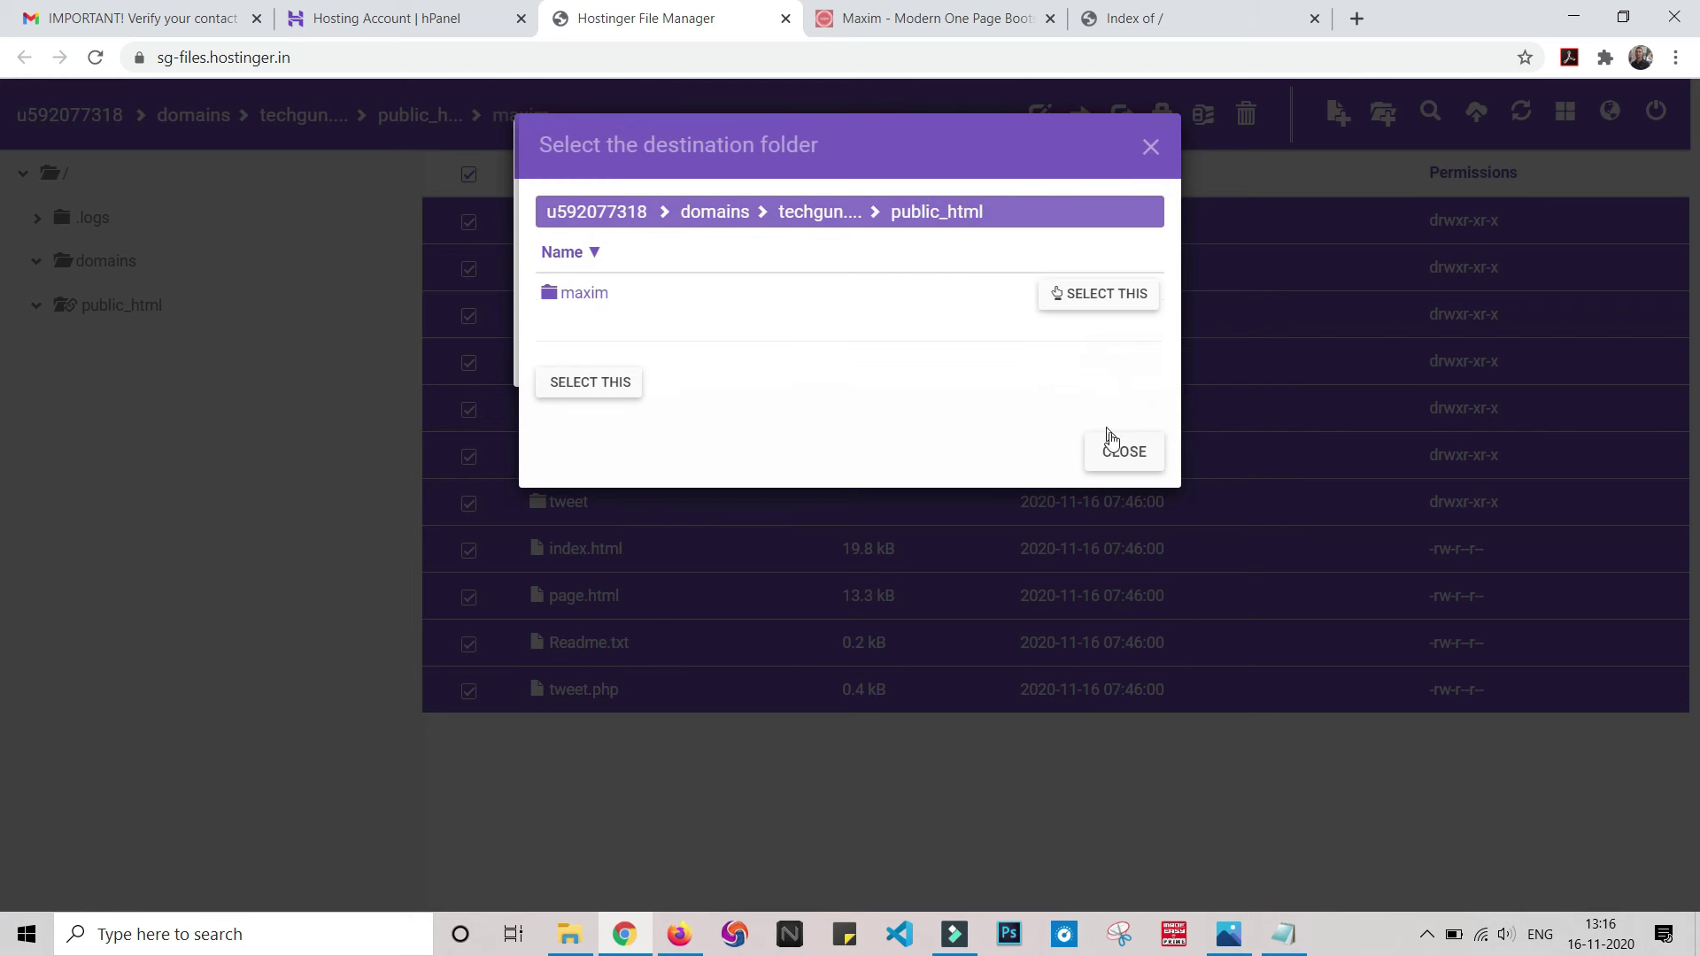
click(580, 384)
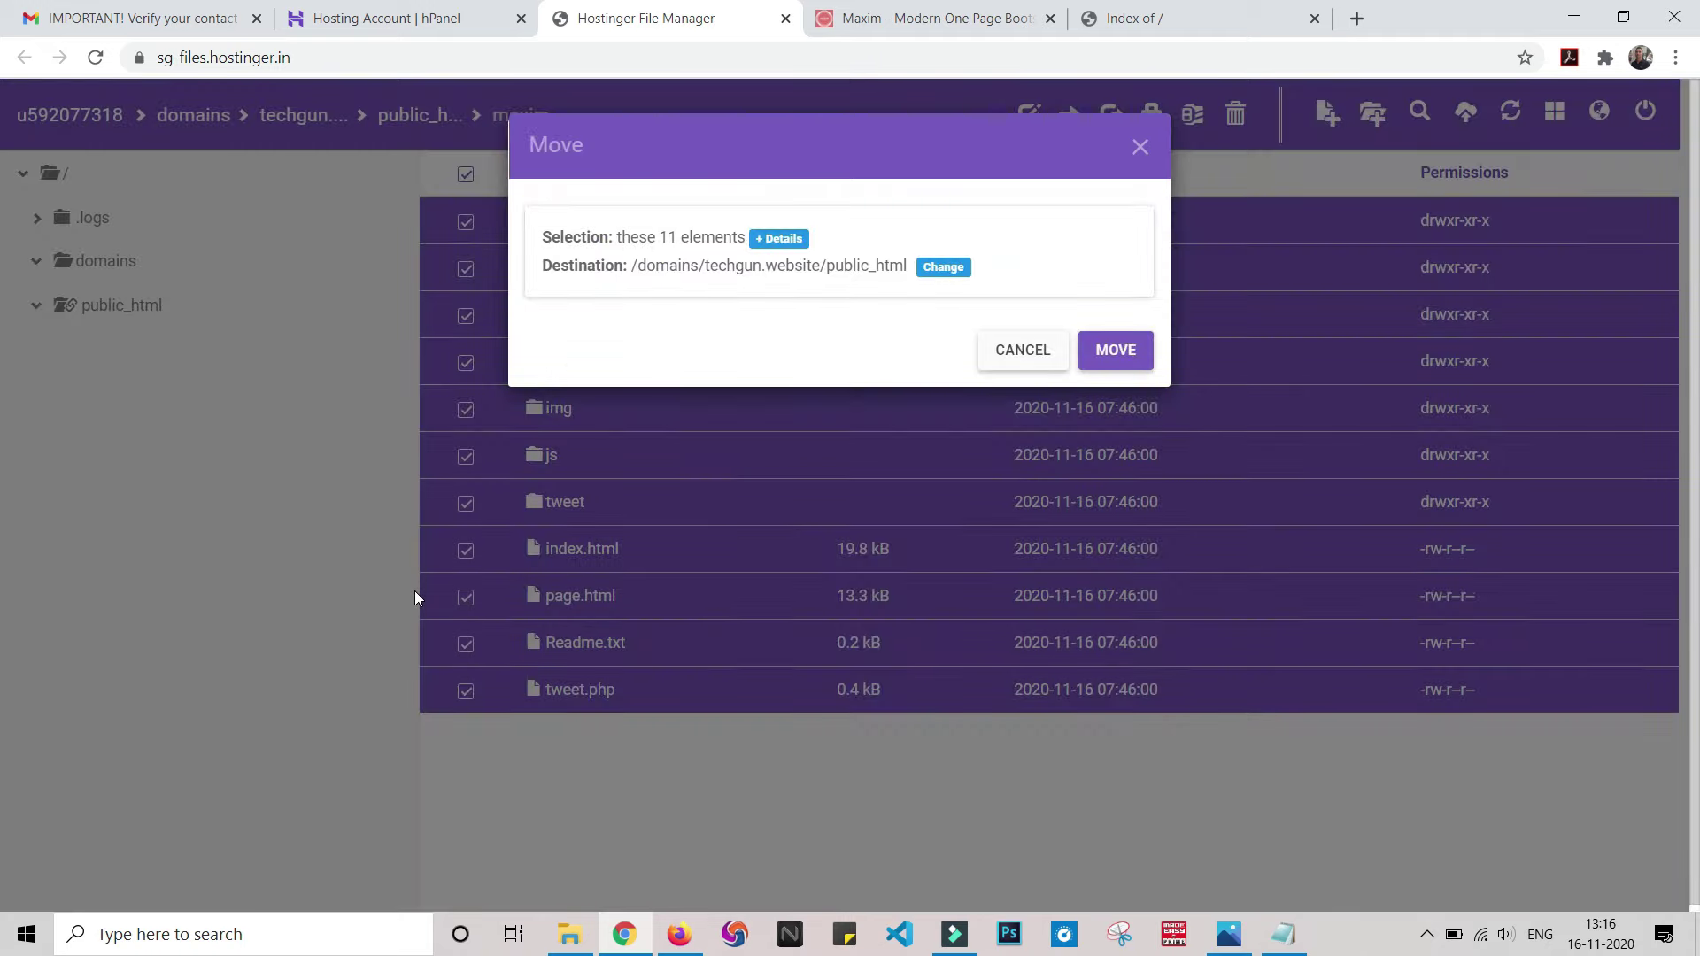
click(1107, 351)
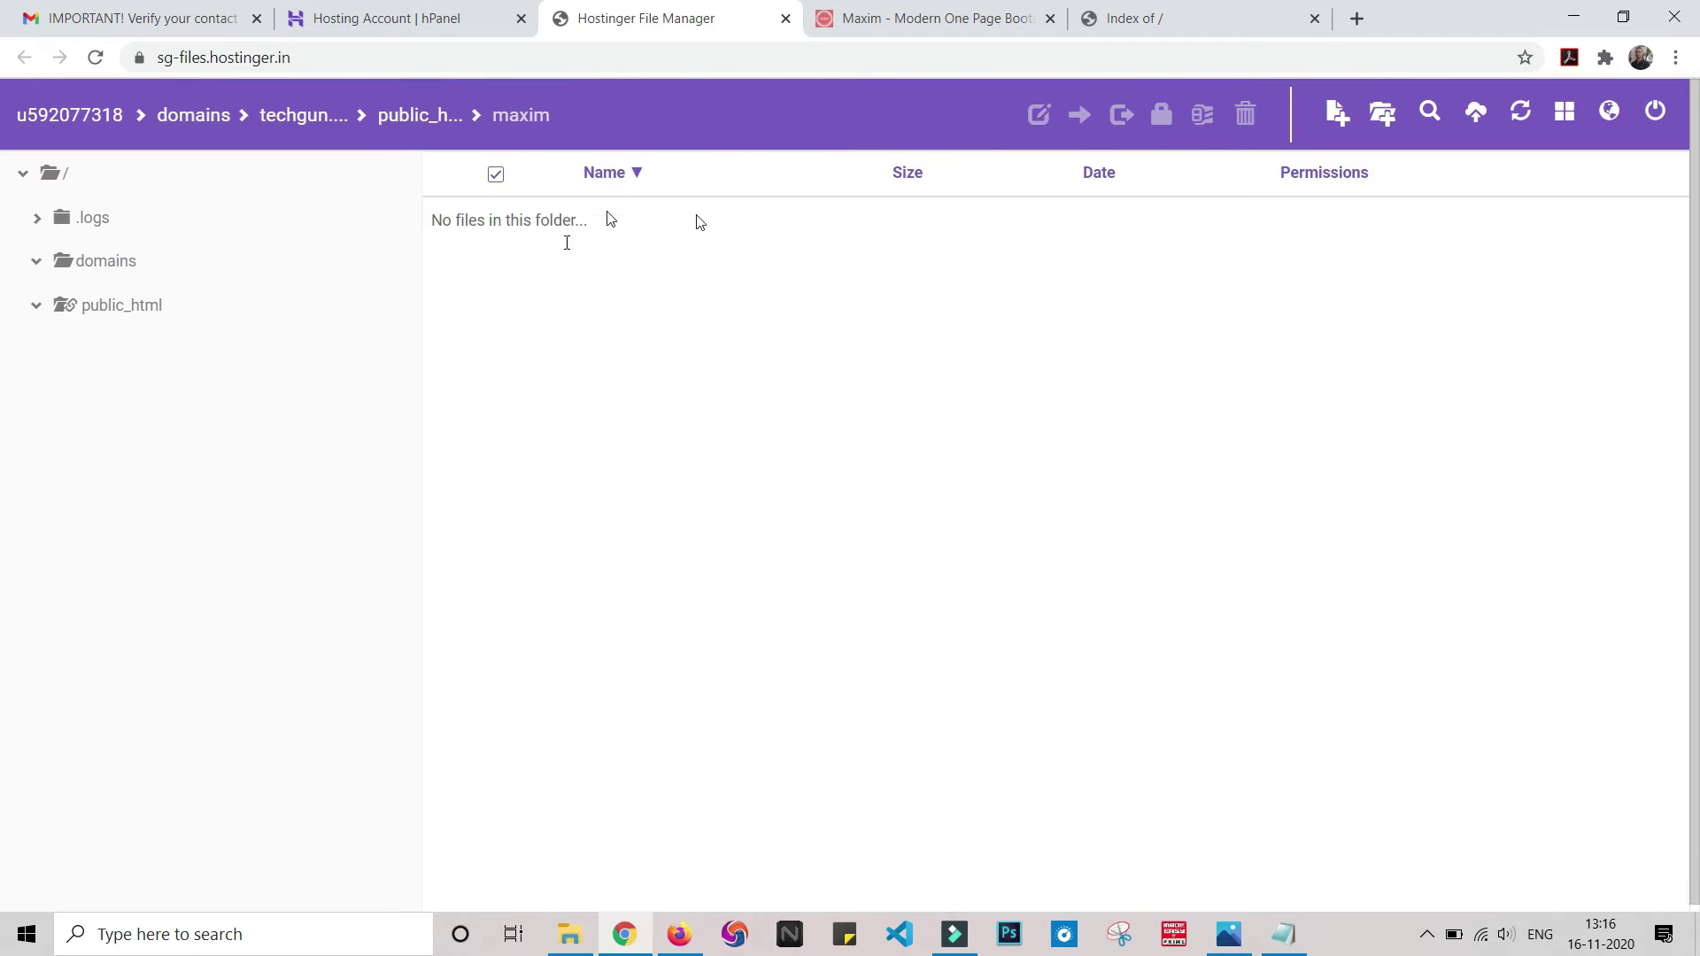
- Delete the now-empty maxim folder from public_html
click(103, 310)
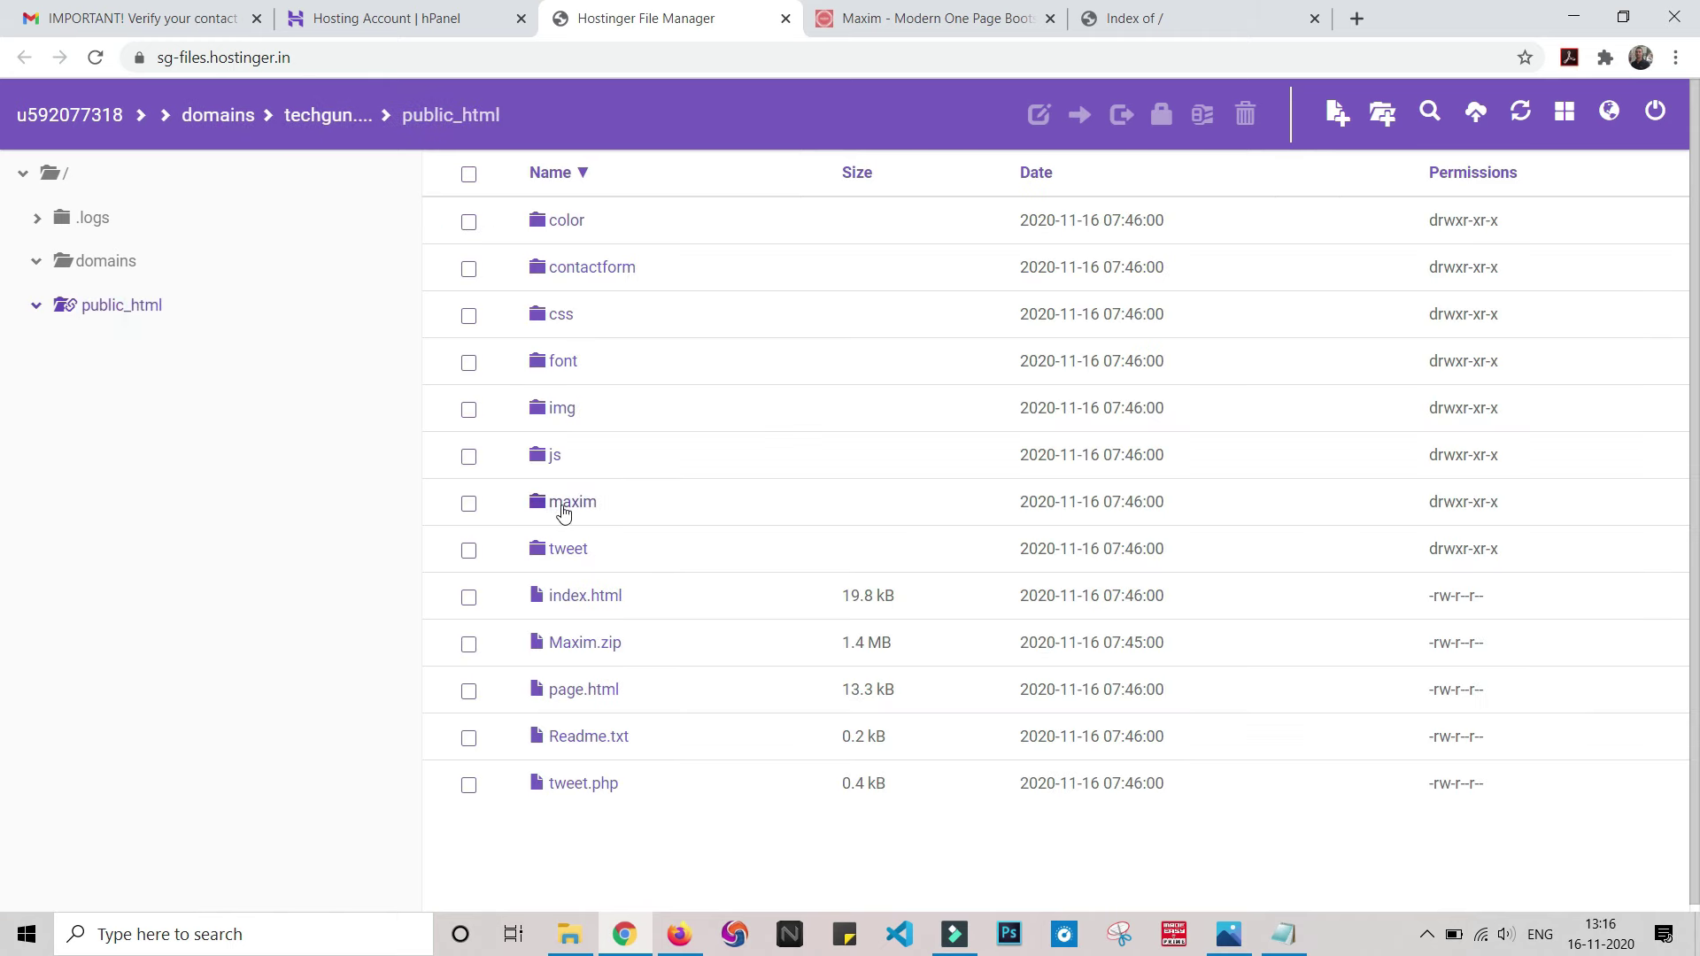
click(469, 503)
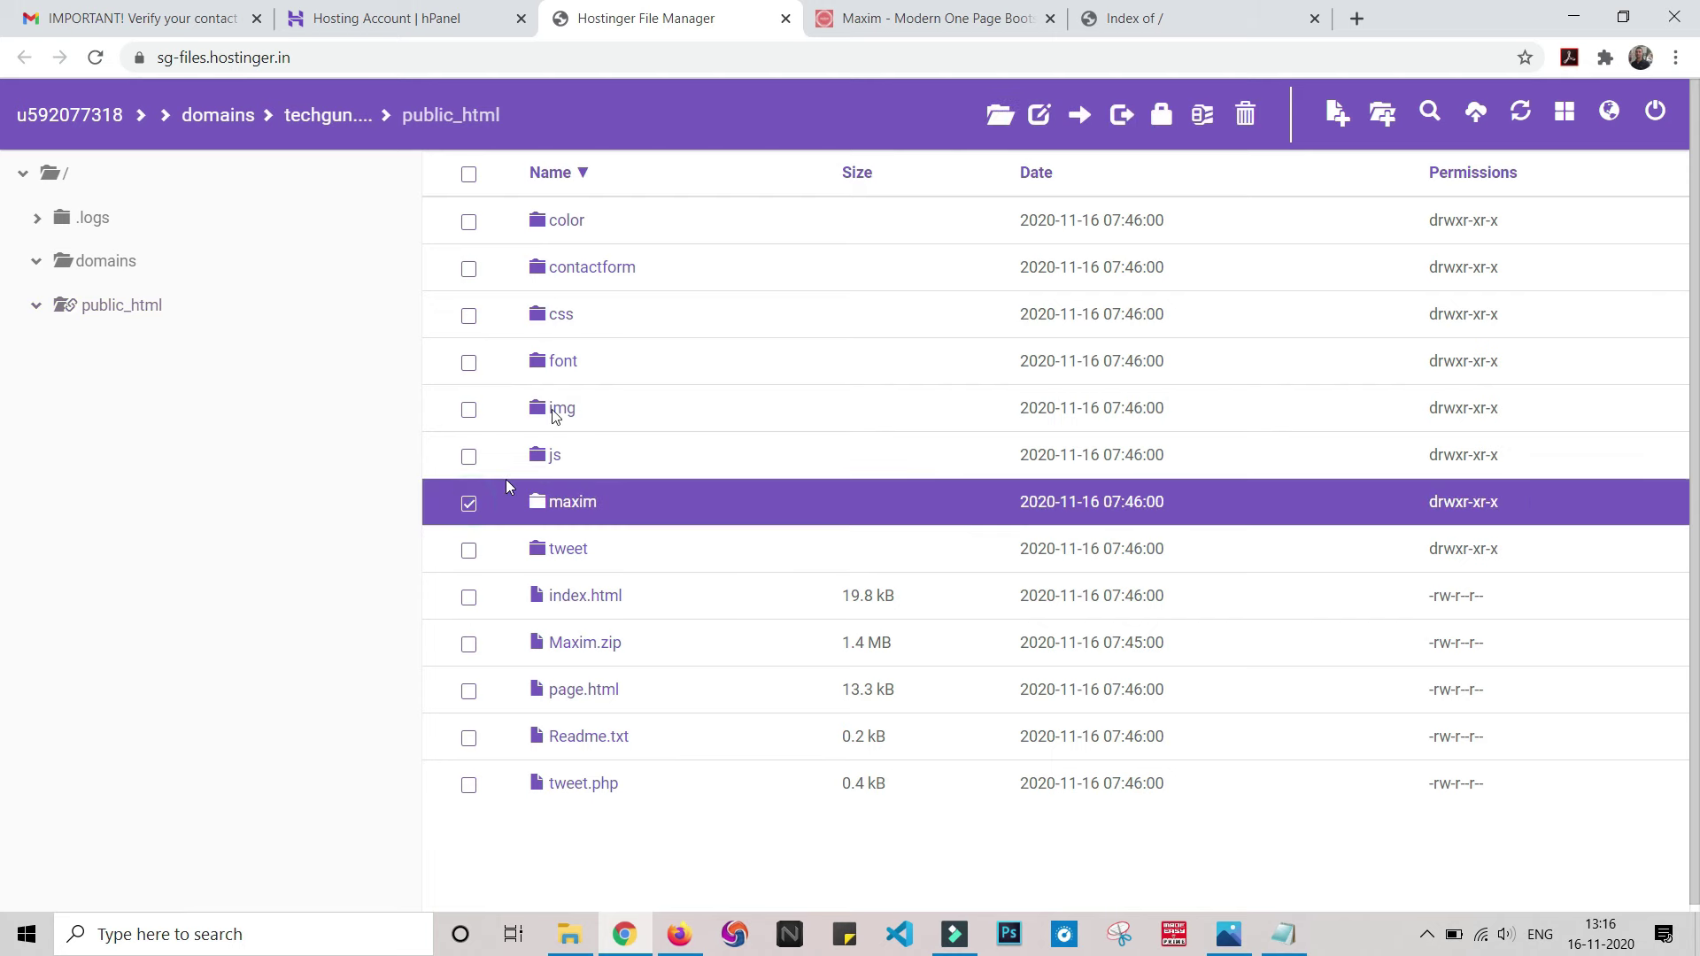
click(1244, 112)
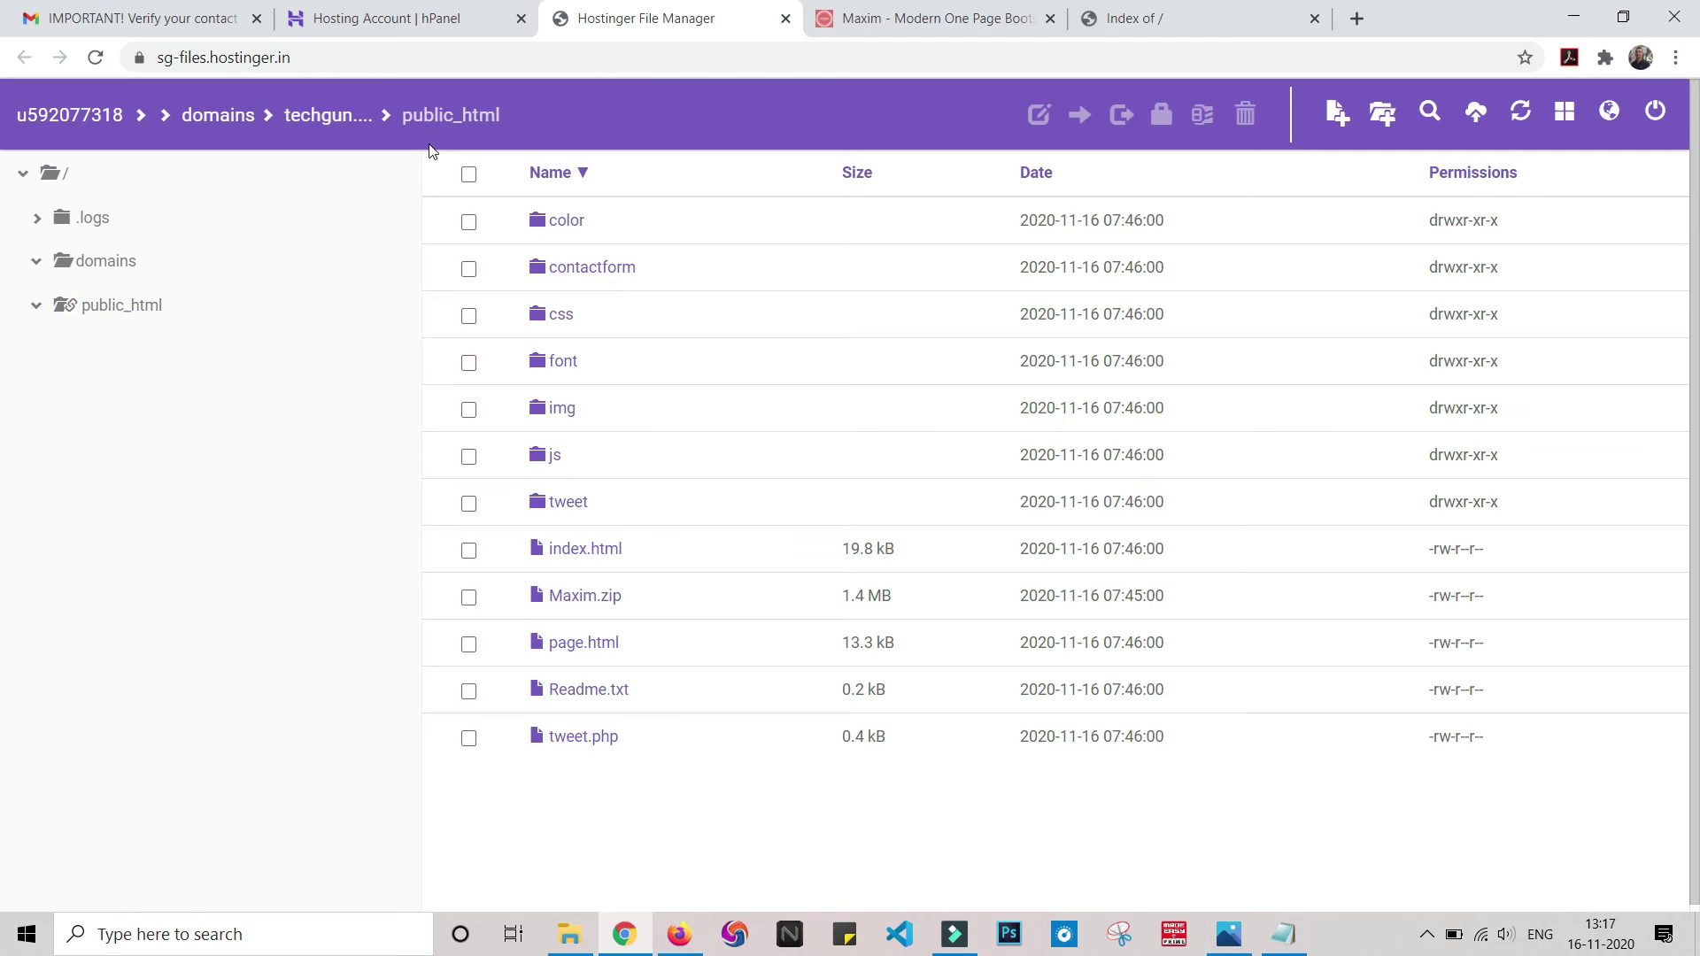
click(1235, 18)
- Reload techgun.website and compare it with the local Maxim index.html copy
click(1142, 58)
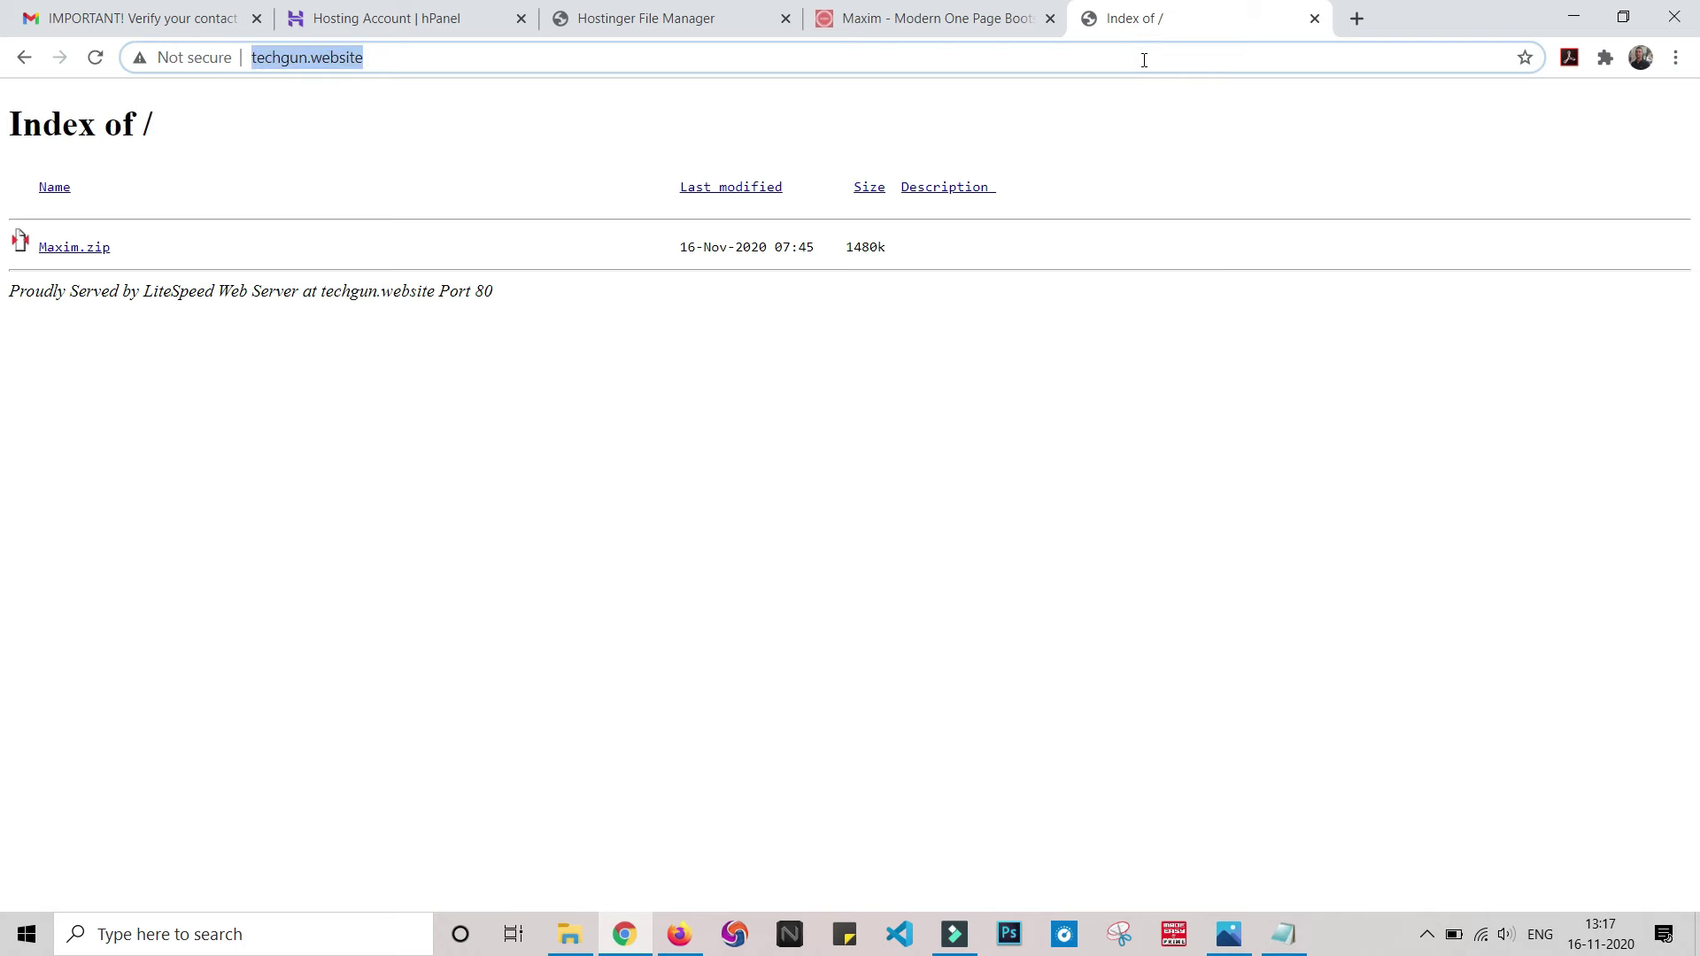
key(Return)
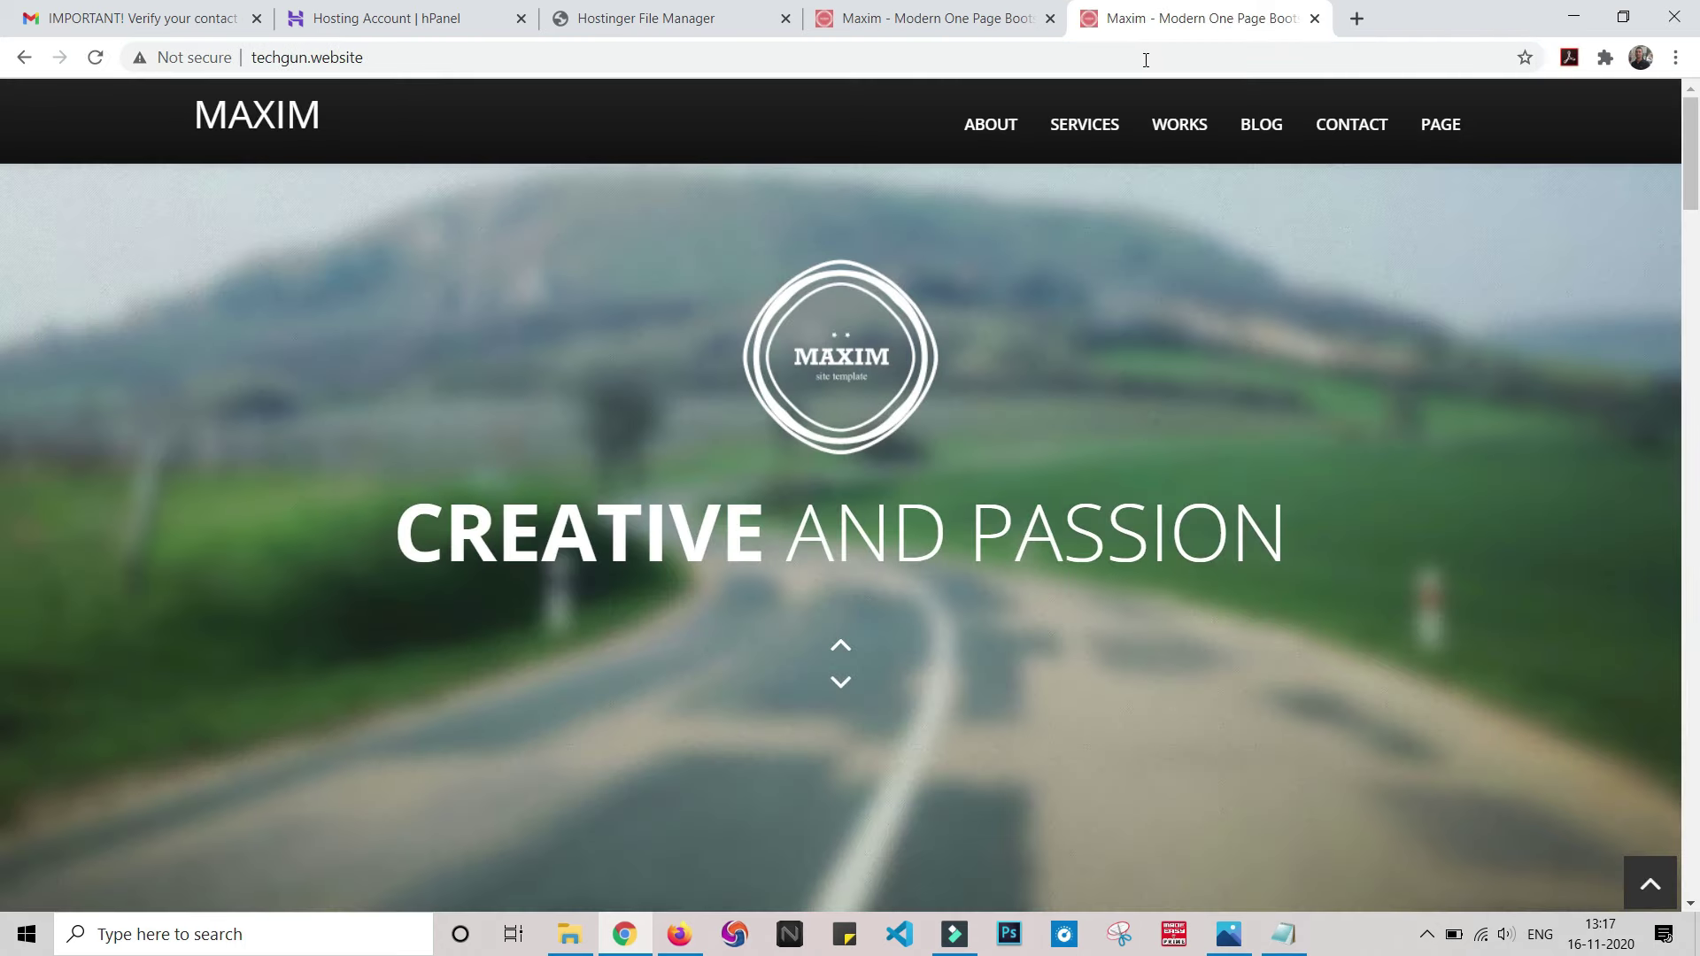
click(1009, 15)
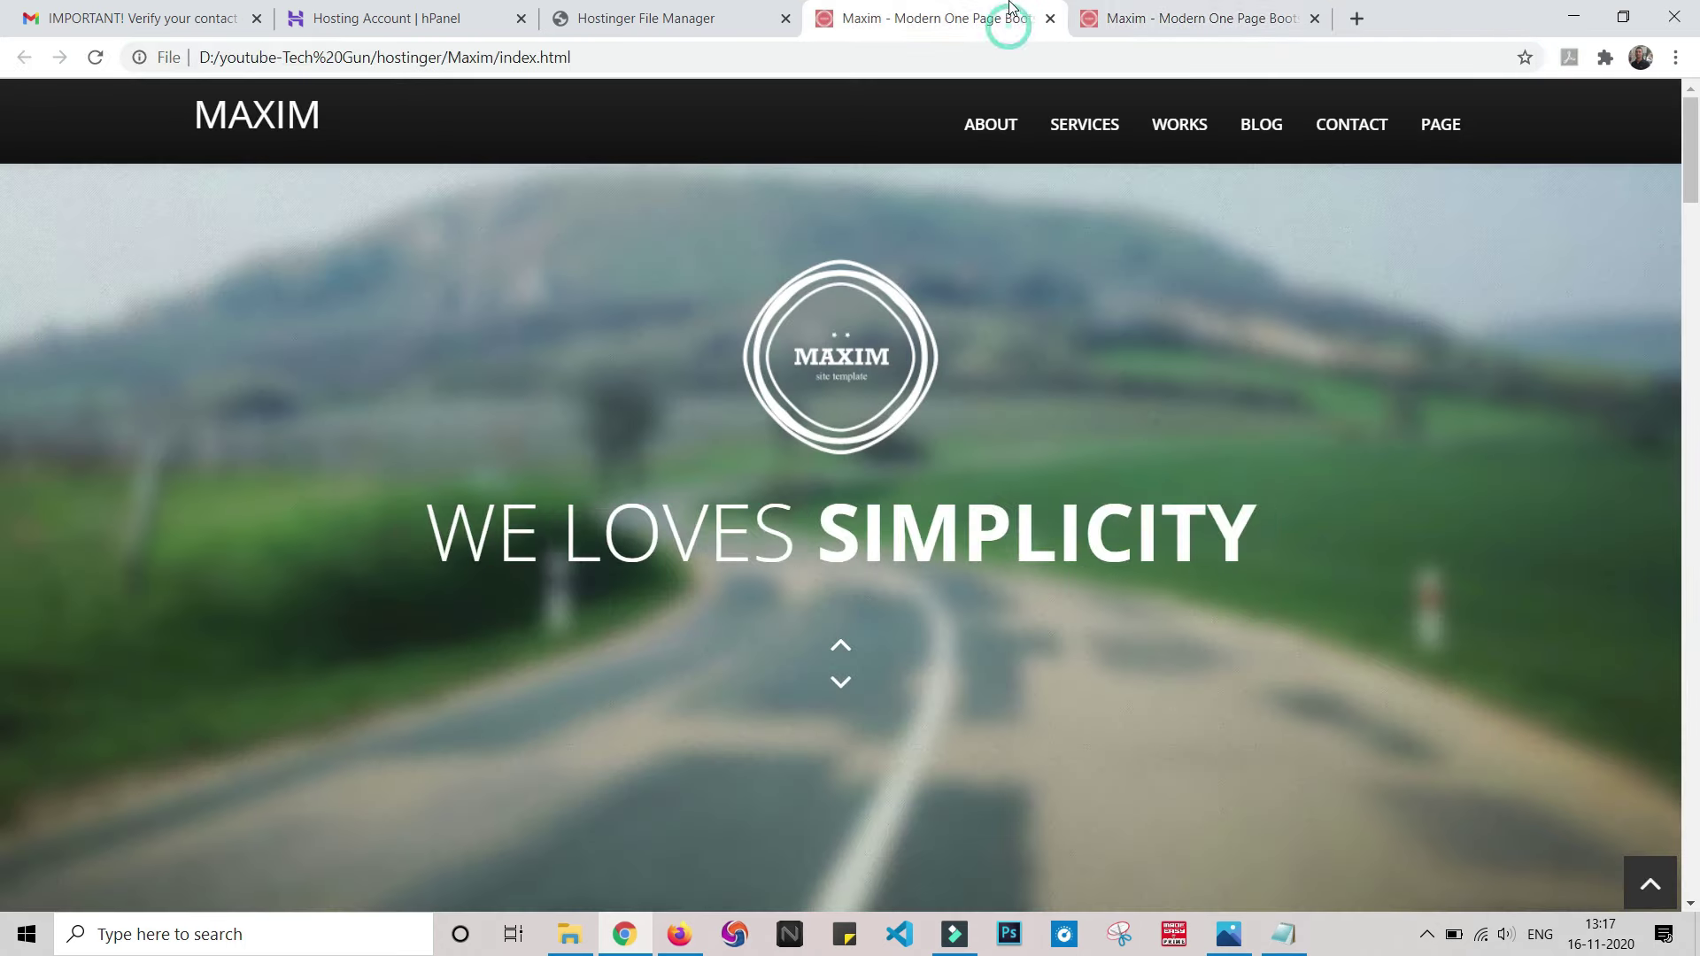
click(1165, 9)
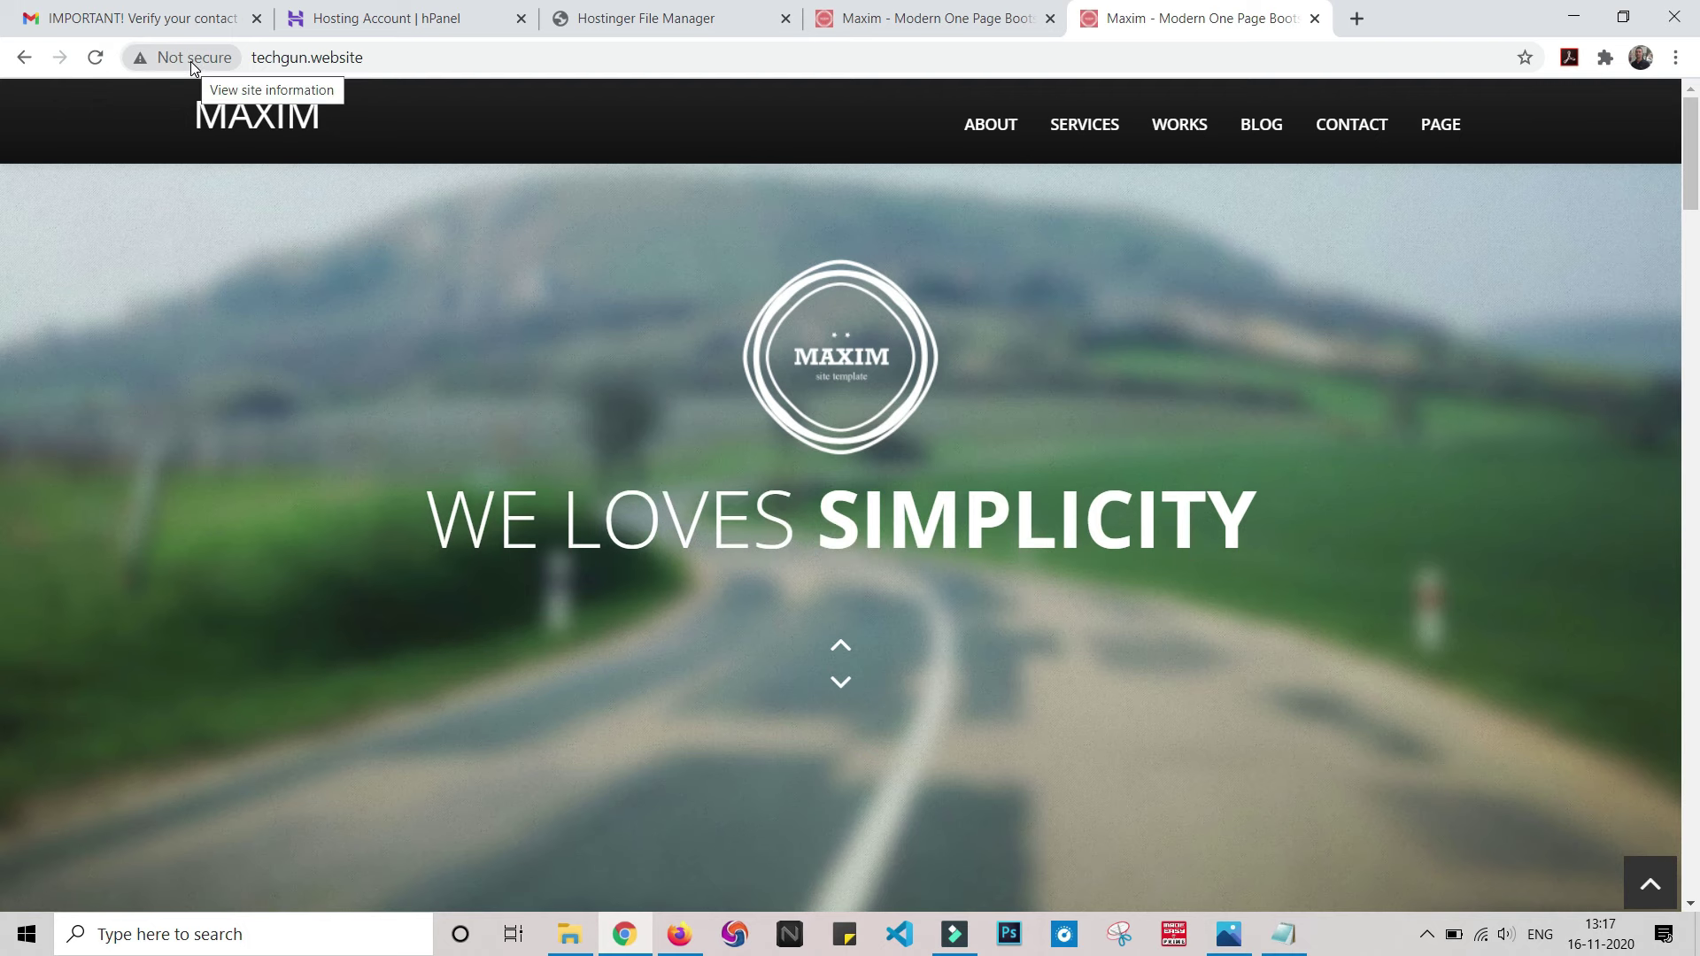
- Close the extra Maxim and File Manager tabs and return to the hPanel home page
key(ctrl+w)
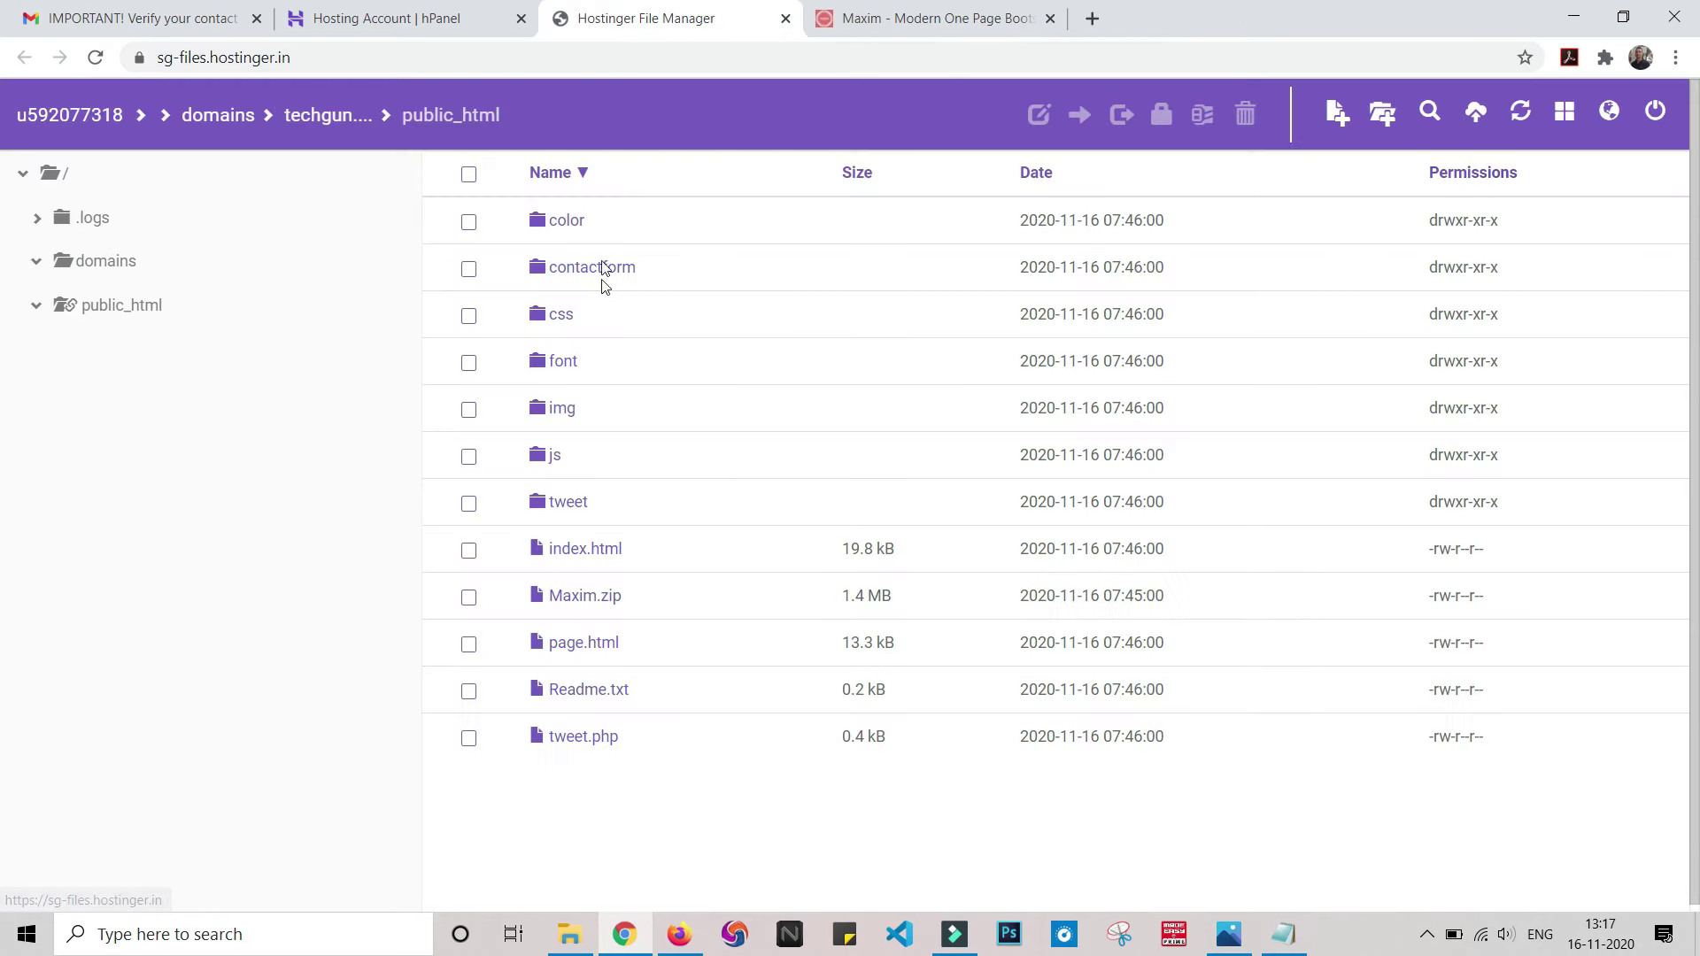
click(785, 18)
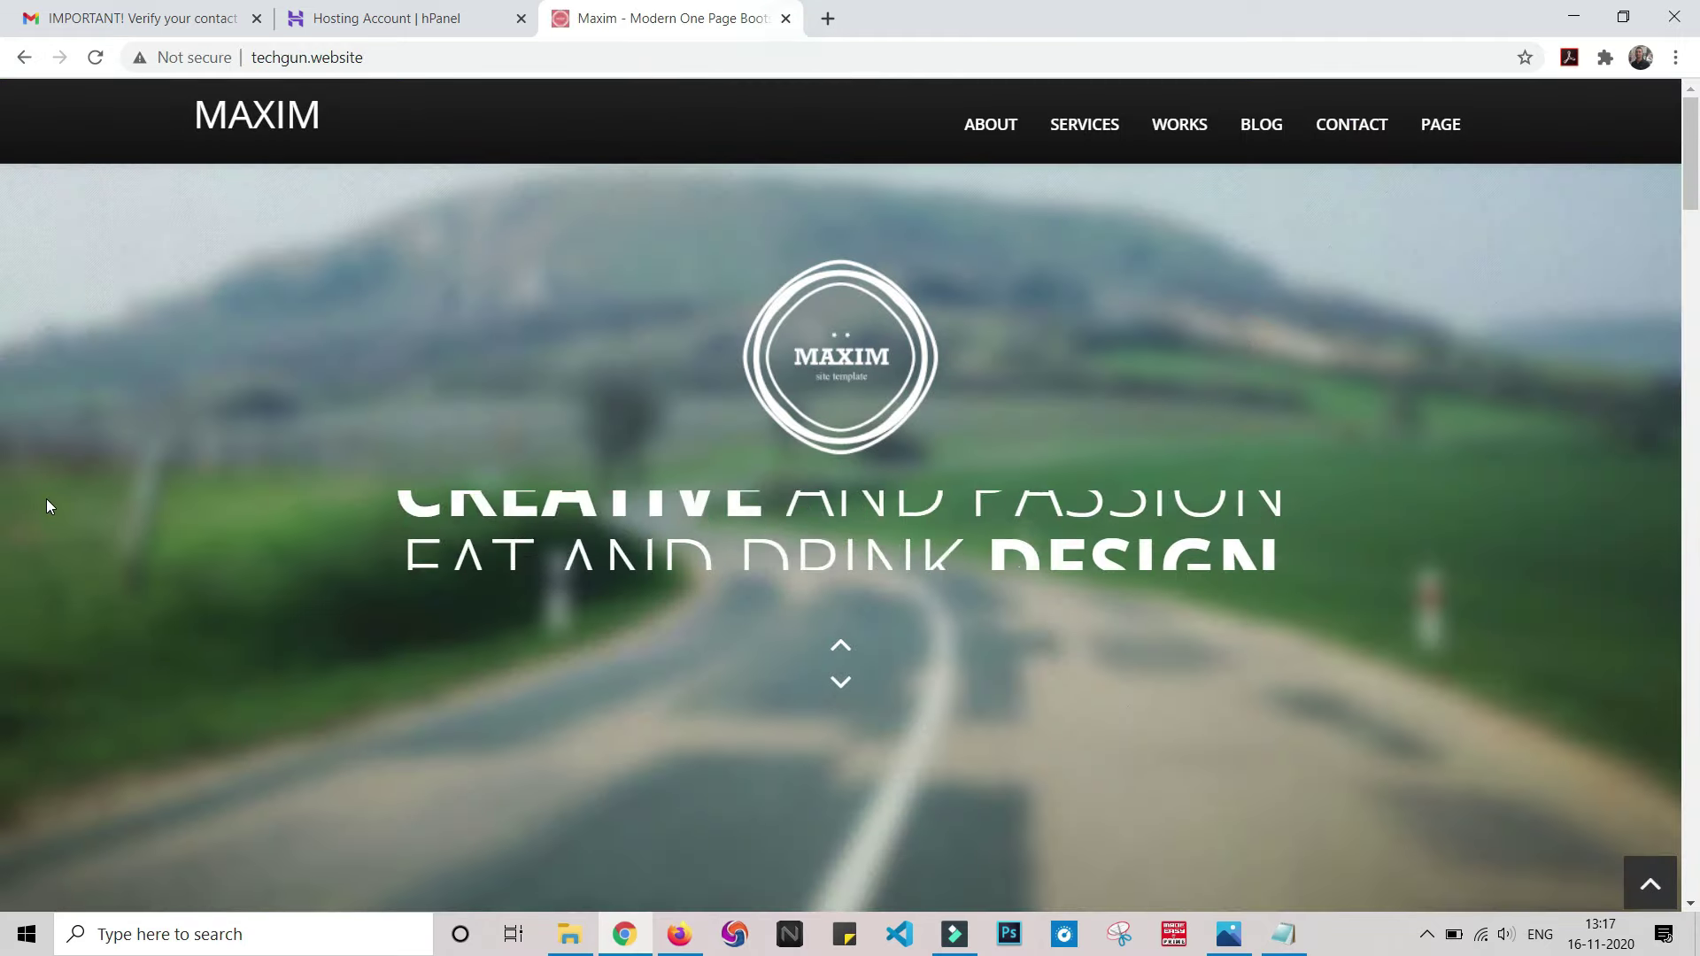
click(379, 19)
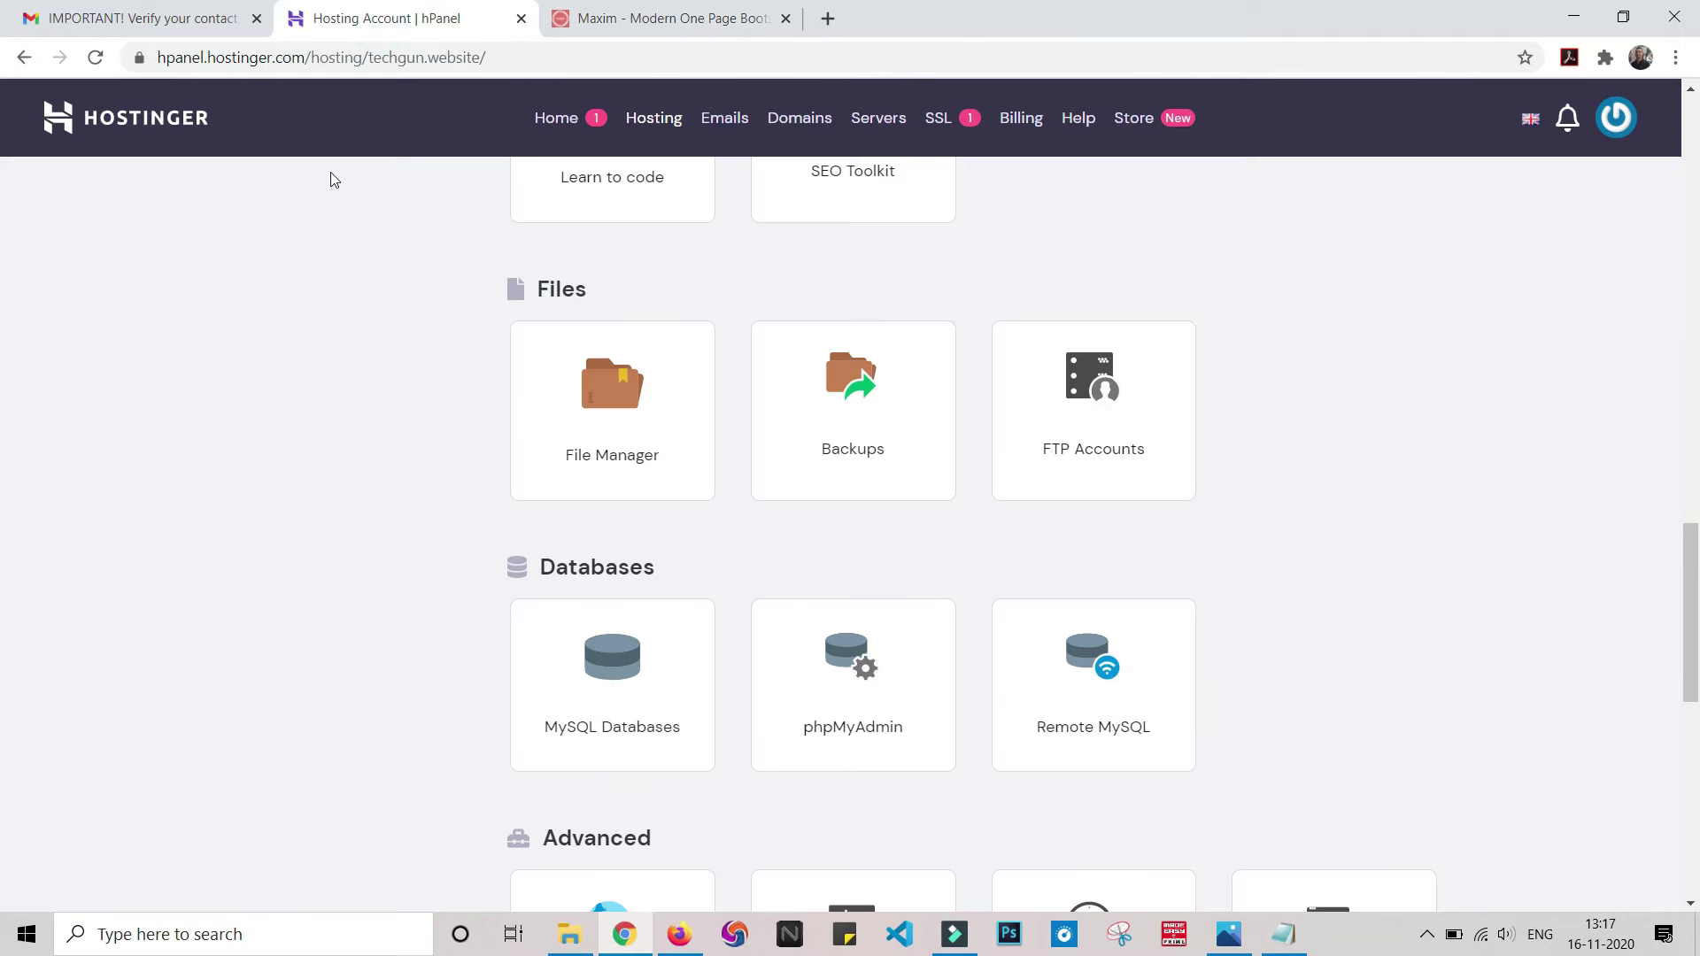
click(551, 119)
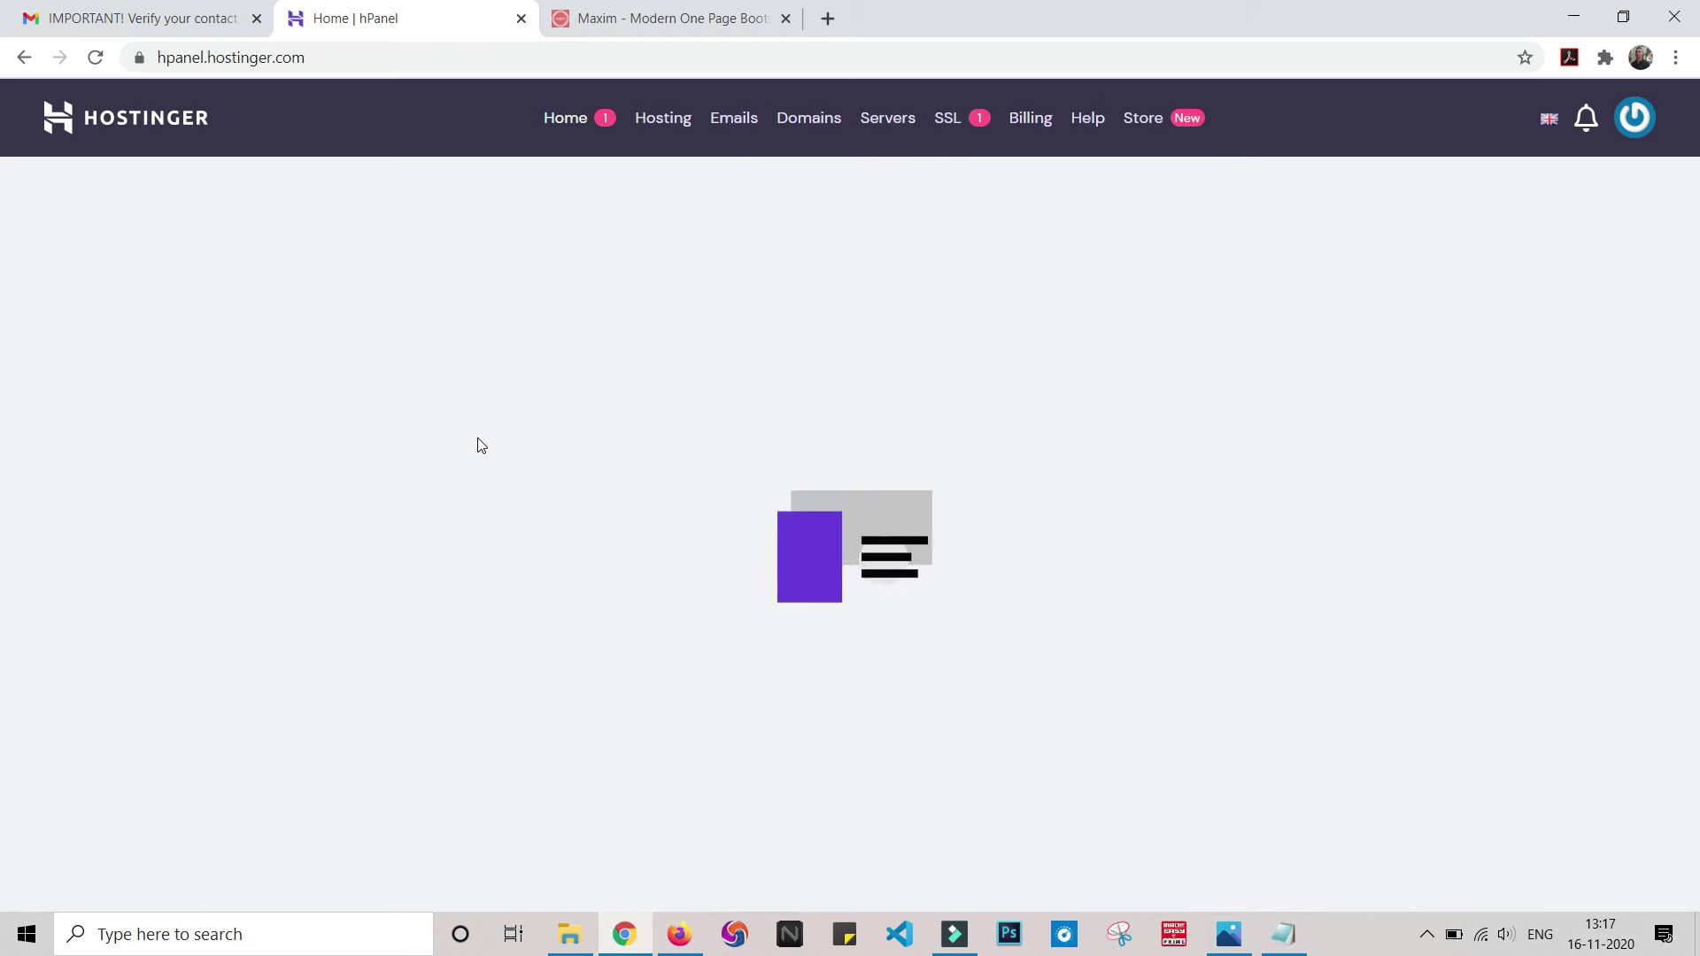